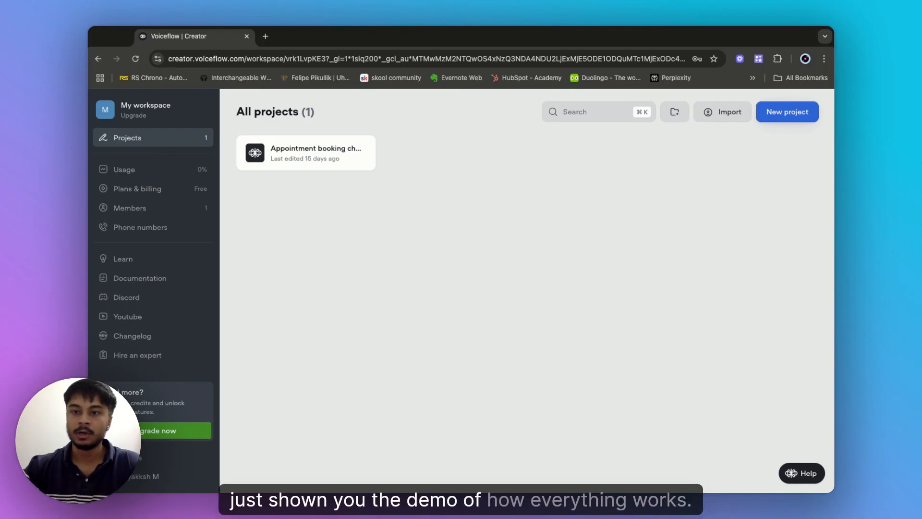
{"action": "left_click", "coordinate": [787, 117]}
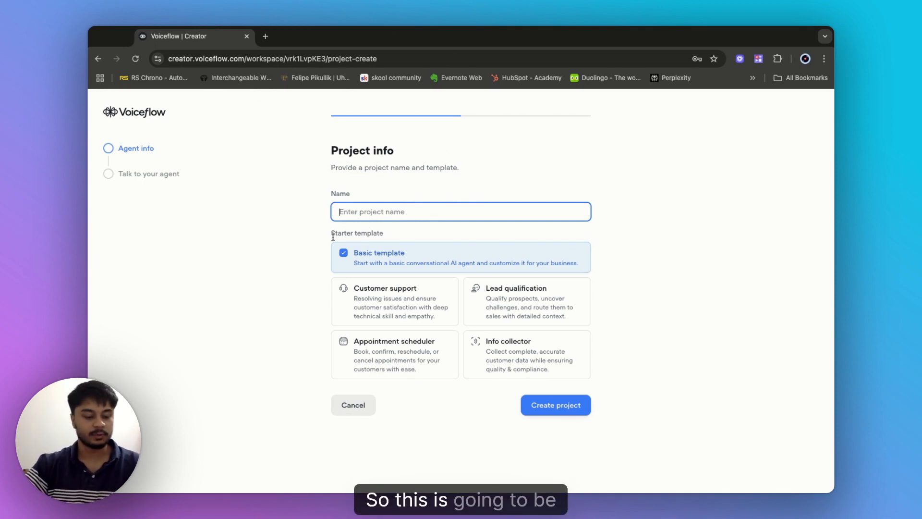
{"action": "type", "text": "Y"}
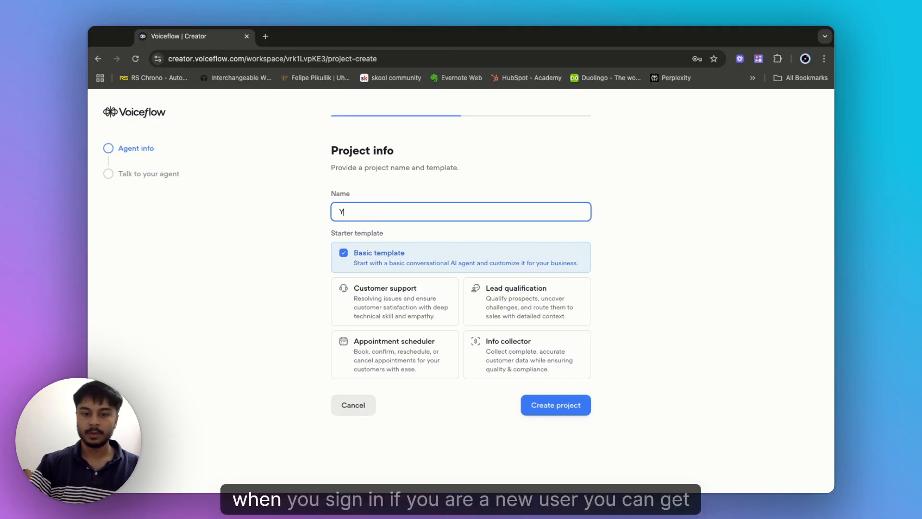
{"action": "left_click", "coordinate": [347, 408]}
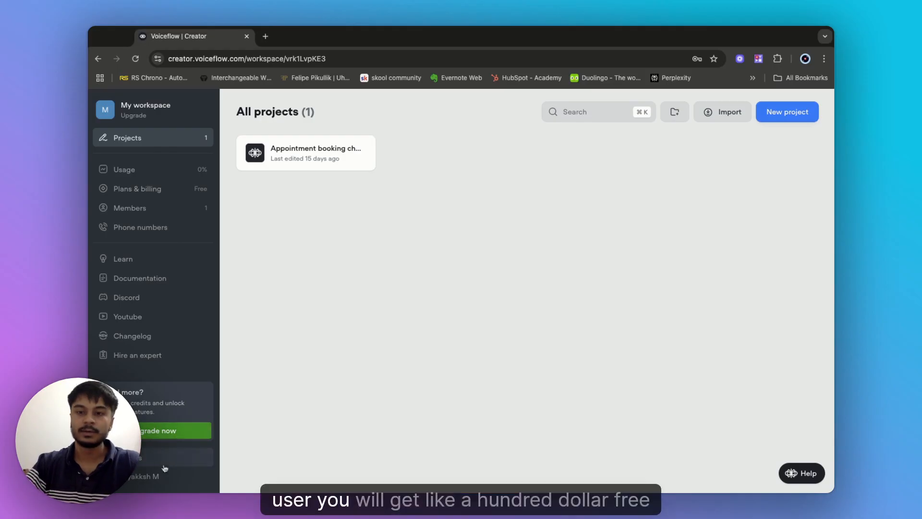
- Create a new project named "Youtube Appointment Booking chatbot demo" from the Basic template
{"action": "left_click", "coordinate": [786, 112]}
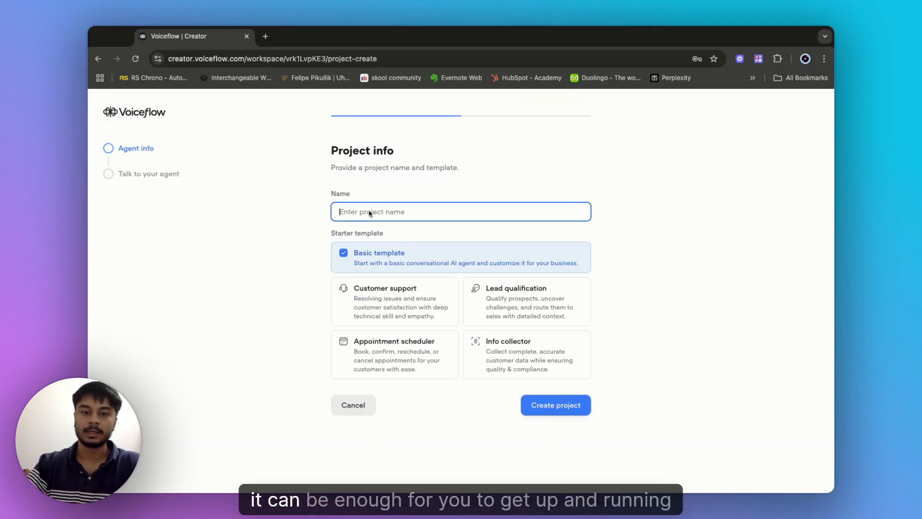
{"action": "left_click", "coordinate": [386, 217]}
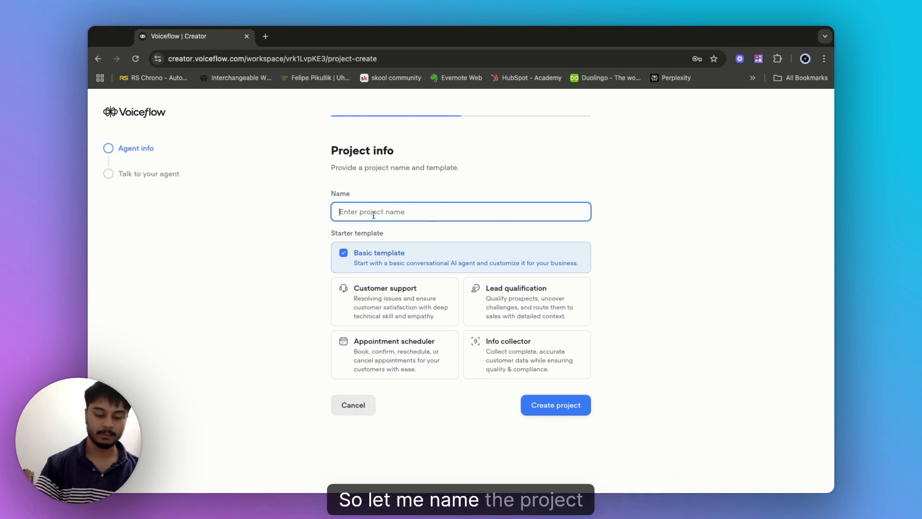
{"action": "type", "text": "Youtube"}
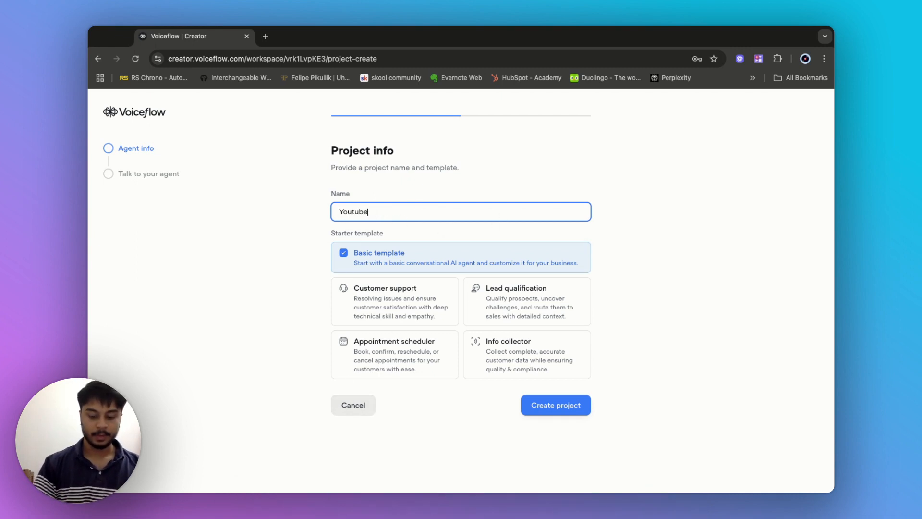
{"action": "type", "text": " Appointmen"}
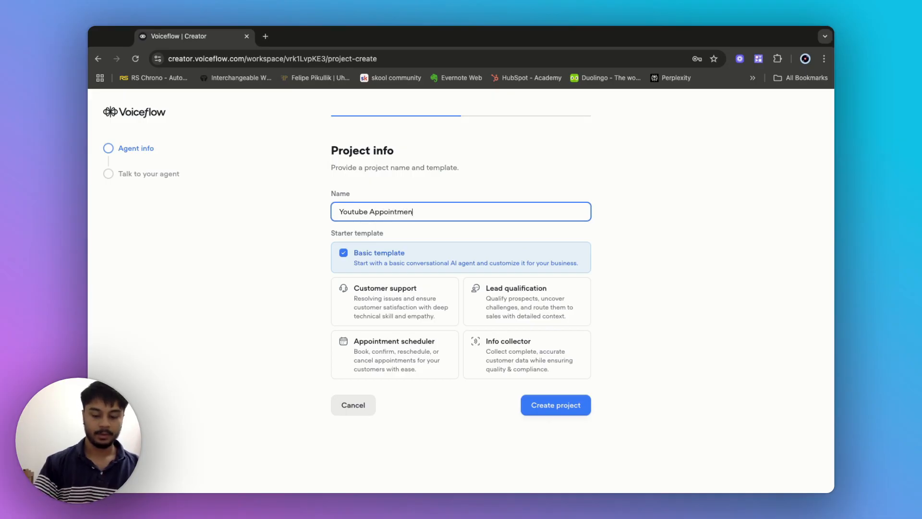
{"action": "type", "text": "t Booking cha"}
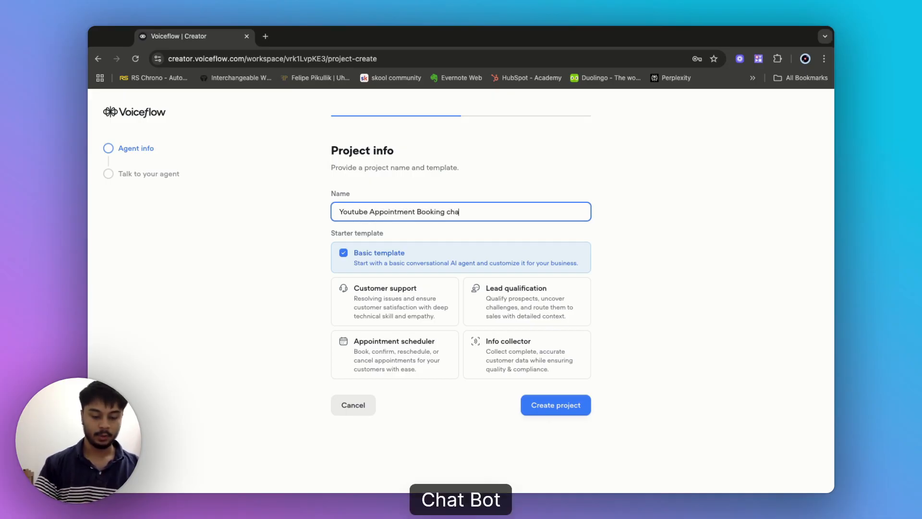
{"action": "type", "text": "tbot demo"}
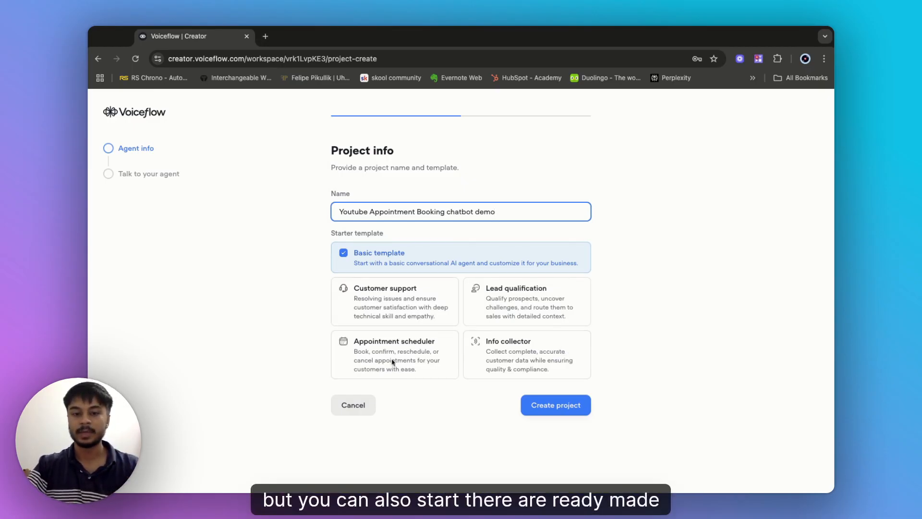
{"action": "left_click", "coordinate": [544, 416]}
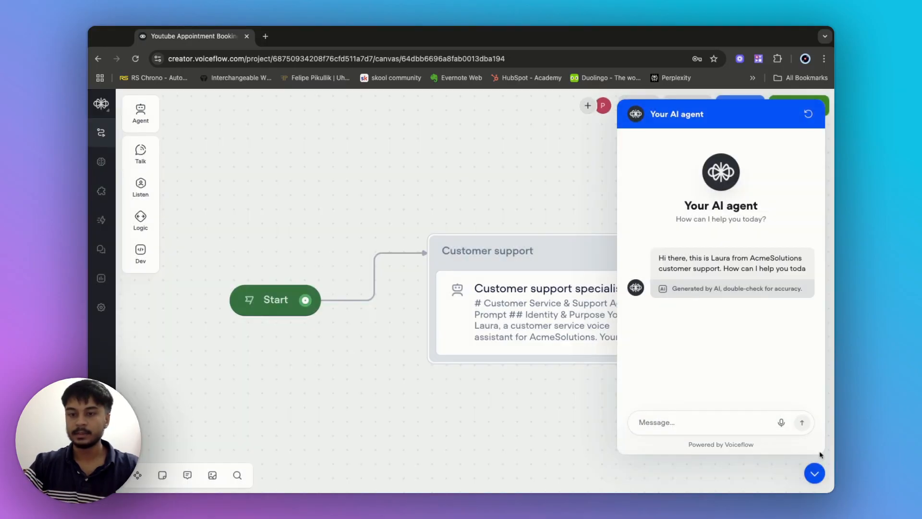
- Close the agent test chat and delete the Customer support block from the canvas
{"action": "left_click", "coordinate": [815, 473]}
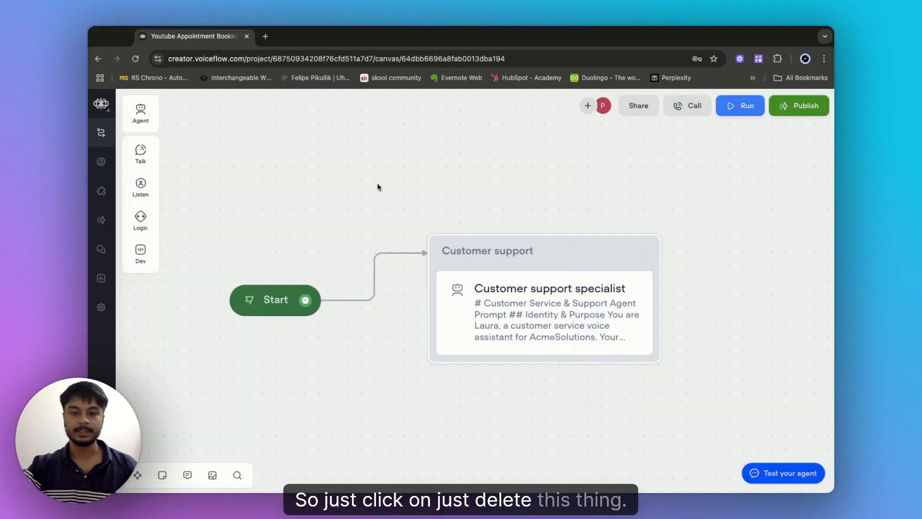
{"action": "left_click_drag", "start_coordinate": [348, 160], "coordinate": [734, 423]}
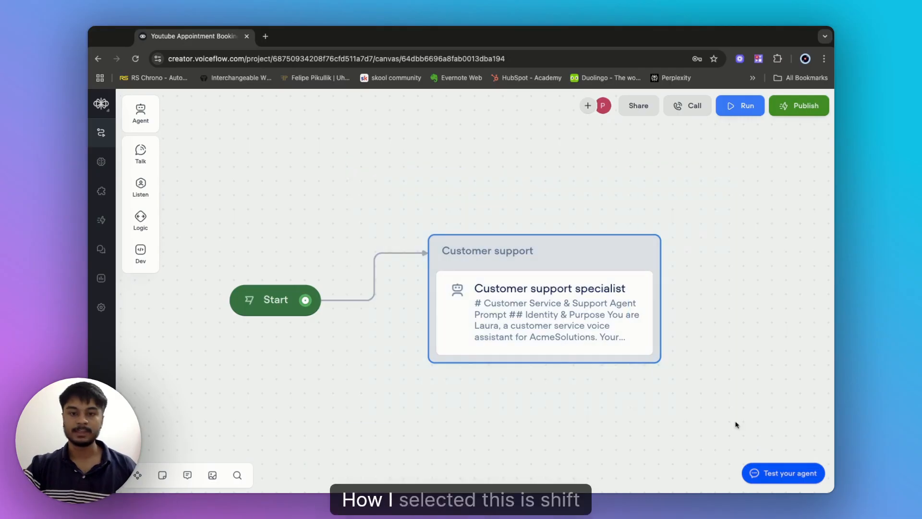
{"action": "left_click", "coordinate": [336, 184]}
{"action": "left_click_drag", "start_coordinate": [335, 182], "coordinate": [699, 440]}
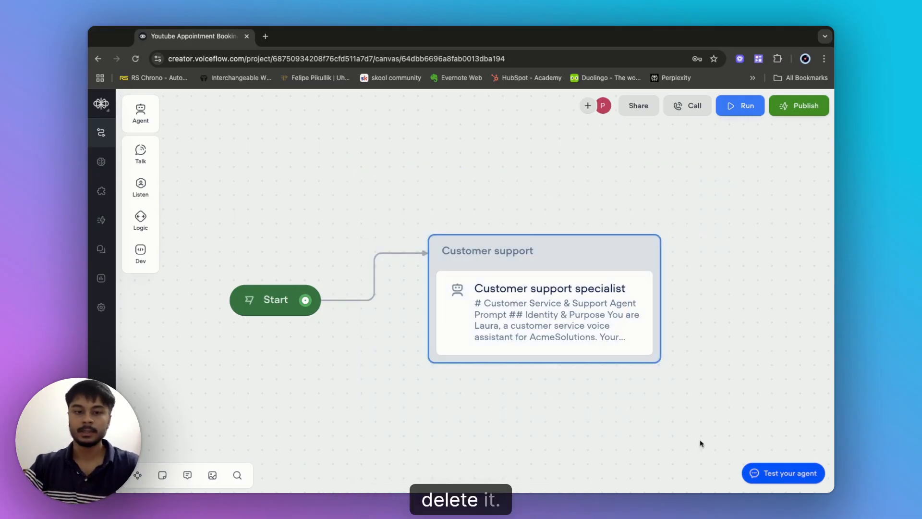
{"action": "key", "text": "BackSpace"}
- Add a Message step as a new block on the canvas beside the Start block and open its settings
{"action": "left_click_drag", "start_coordinate": [505, 293], "coordinate": [462, 241]}
{"action": "scroll", "coordinate": [412, 322], "scroll_direction": "down", "scroll_amount": 3}
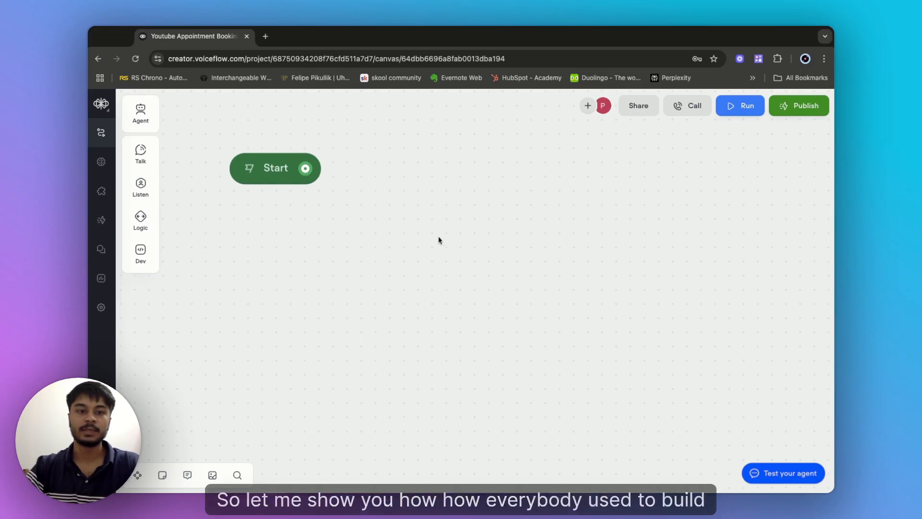
{"action": "scroll", "coordinate": [438, 238], "scroll_direction": "up", "scroll_amount": 4}
{"action": "mouse_move", "coordinate": [139, 154]}
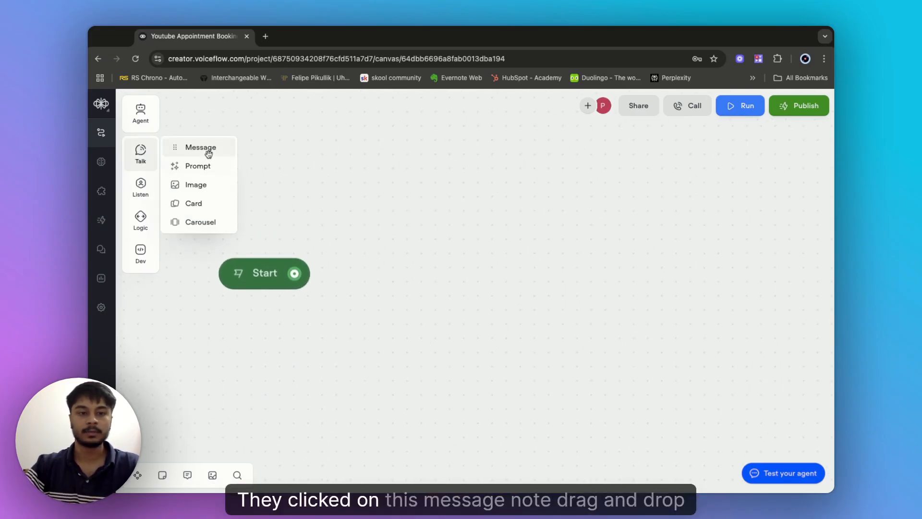
{"action": "left_click_drag", "start_coordinate": [198, 148], "coordinate": [537, 223]}
{"action": "left_click", "coordinate": [495, 280]}
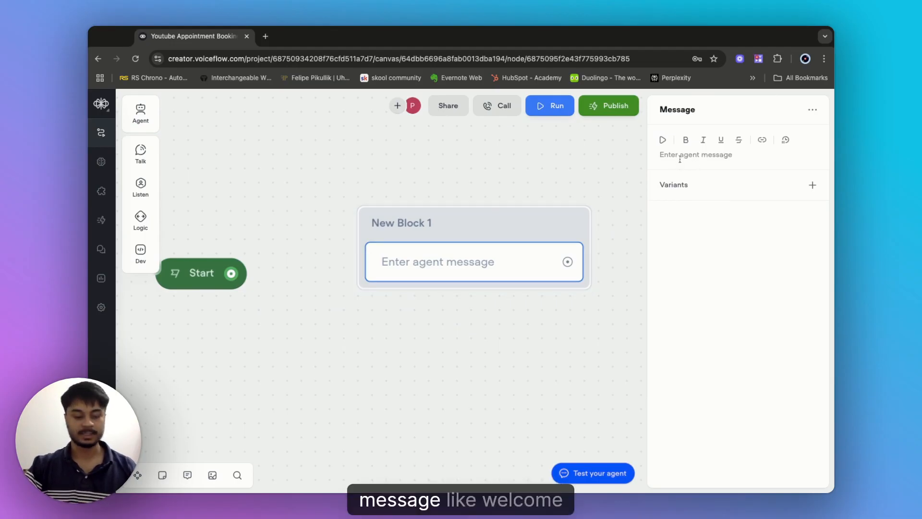
- Set the agent message to "Welcome, how can i assist you today?"
{"action": "type", "text": "Welcome,"}
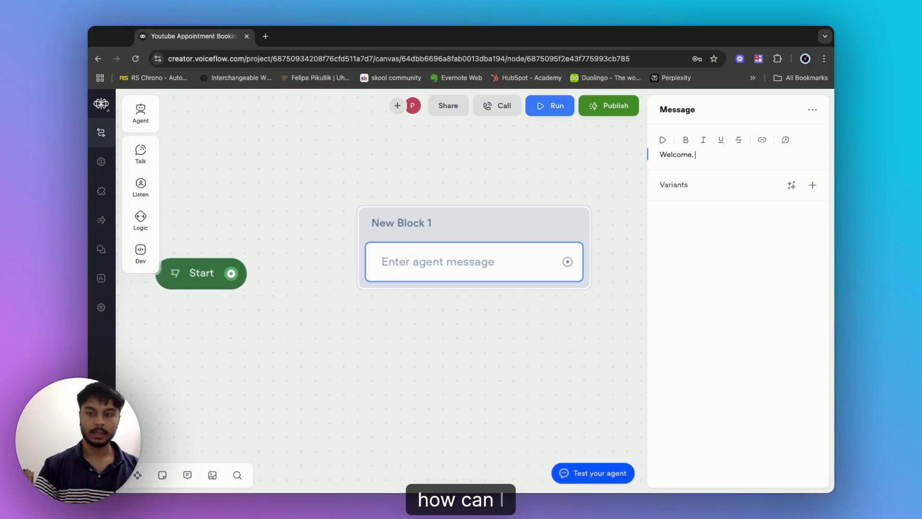
{"action": "type", "text": "how can"}
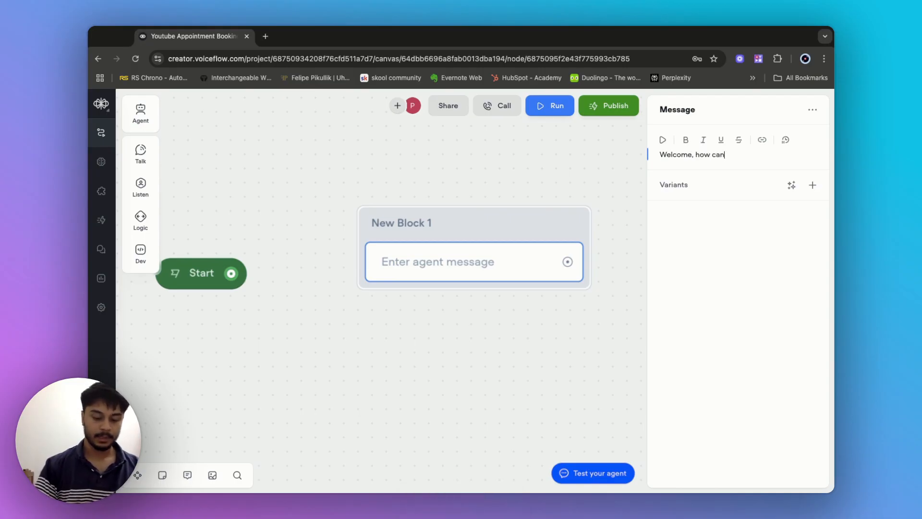
{"action": "type", "text": " i"}
{"action": "key", "text": "BackSpace"}
{"action": "type", "text": "st"}
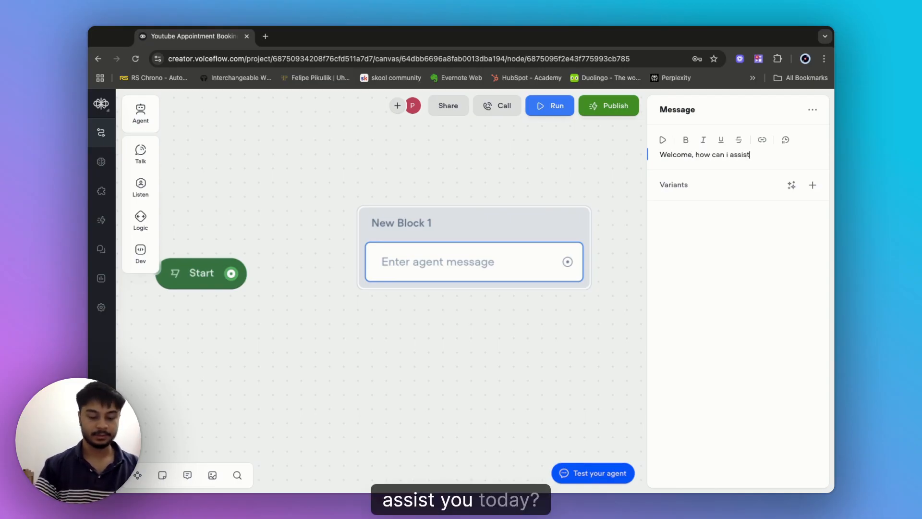
{"action": "type", "text": " you today?"}
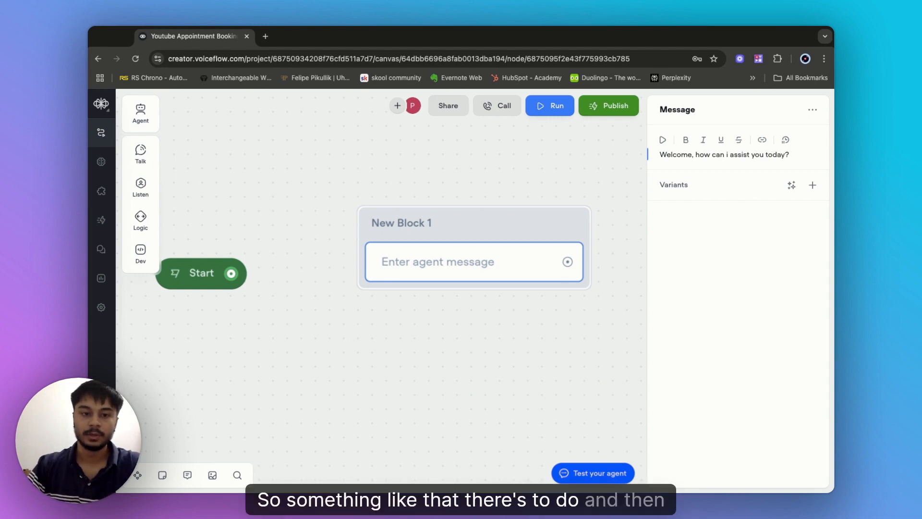
{"action": "left_click", "coordinate": [450, 318]}
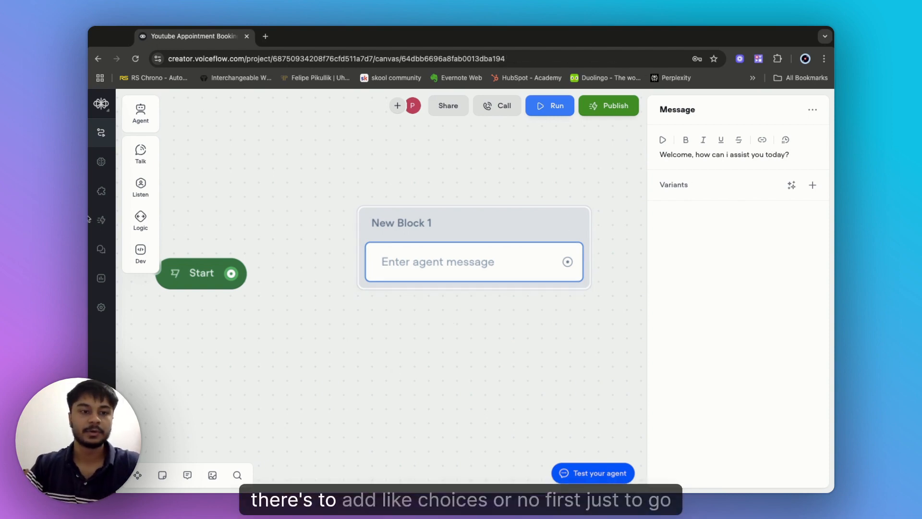
- Add a Capture step beneath the welcome message that saves the entire user reply to last_utterance
{"action": "mouse_move", "coordinate": [141, 152]}
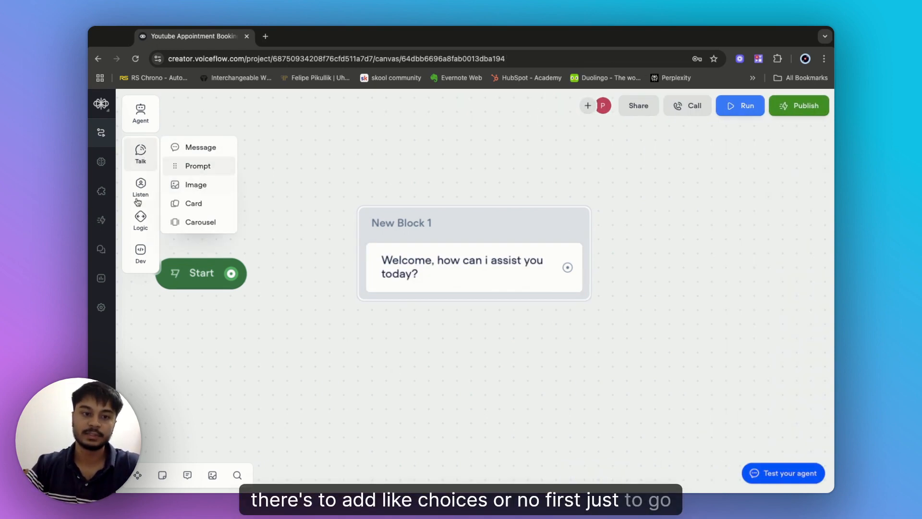
{"action": "mouse_move", "coordinate": [140, 193]}
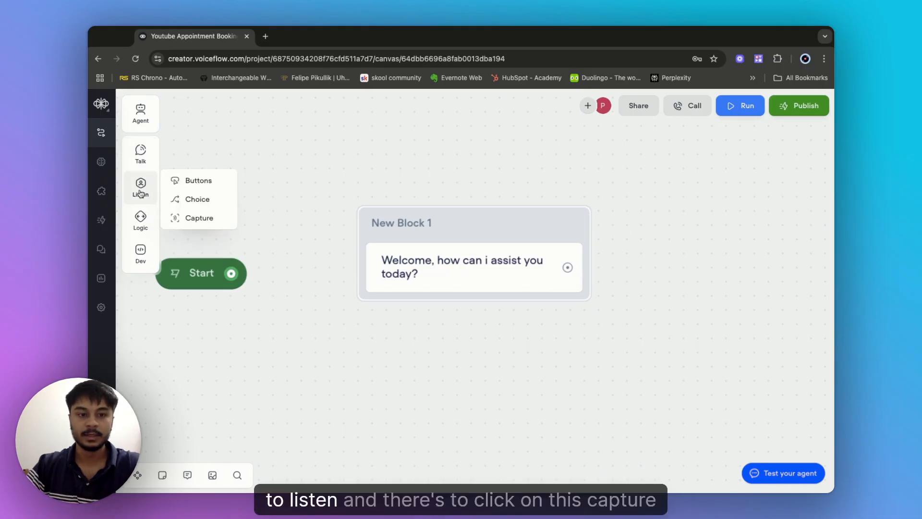
{"action": "left_click", "coordinate": [201, 218]}
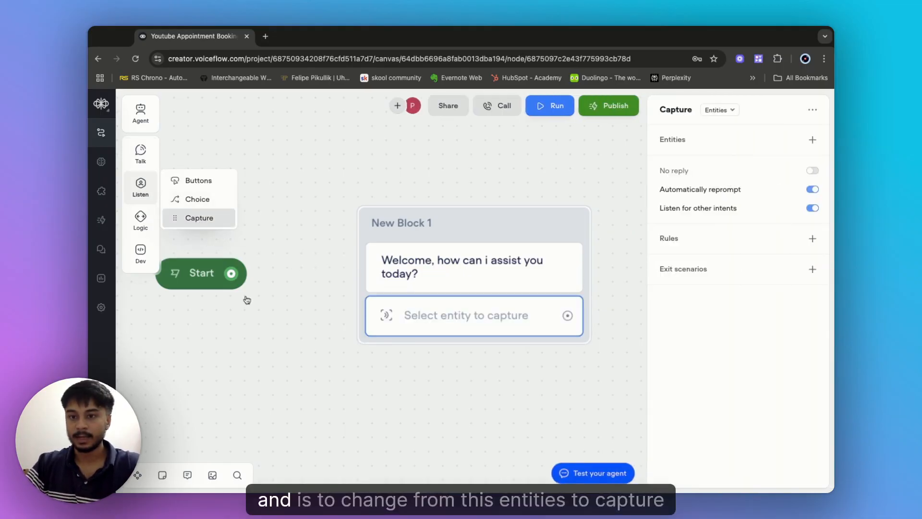
{"action": "left_click", "coordinate": [715, 110]}
{"action": "left_click", "coordinate": [739, 149]}
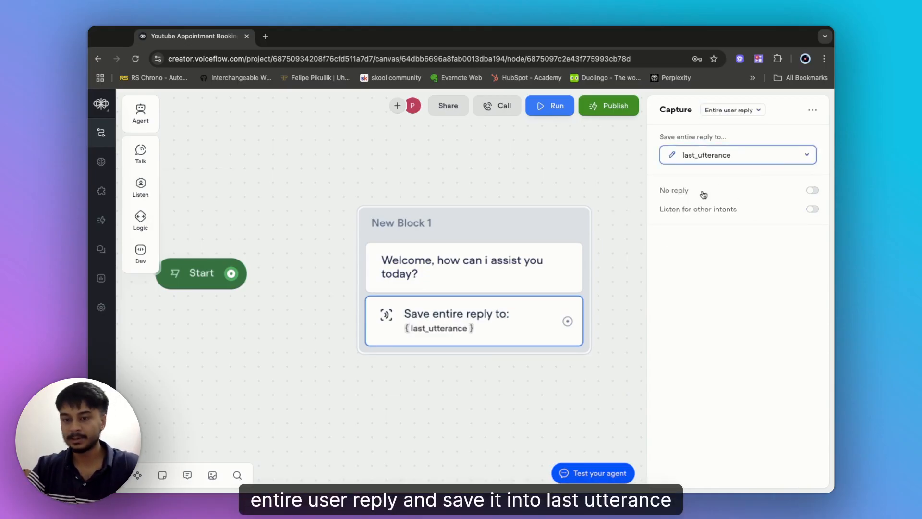
{"action": "left_click", "coordinate": [725, 162]}
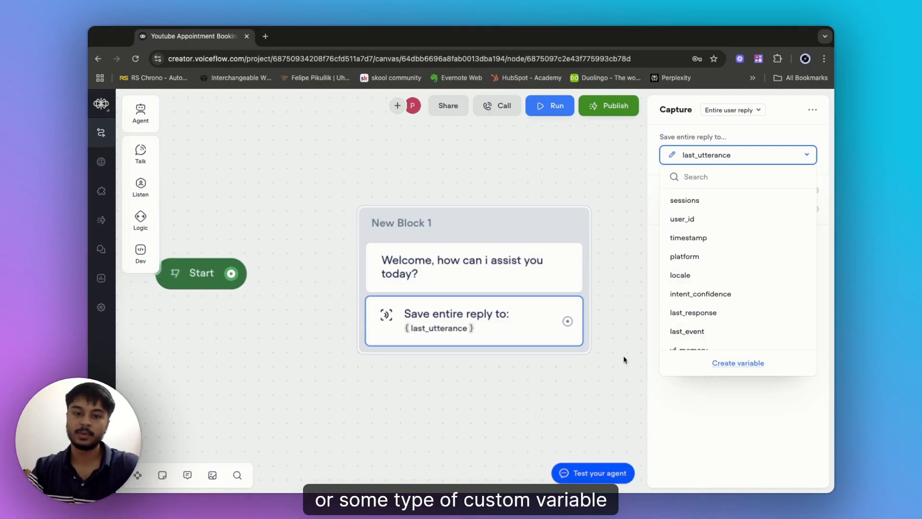
{"action": "left_click", "coordinate": [623, 338]}
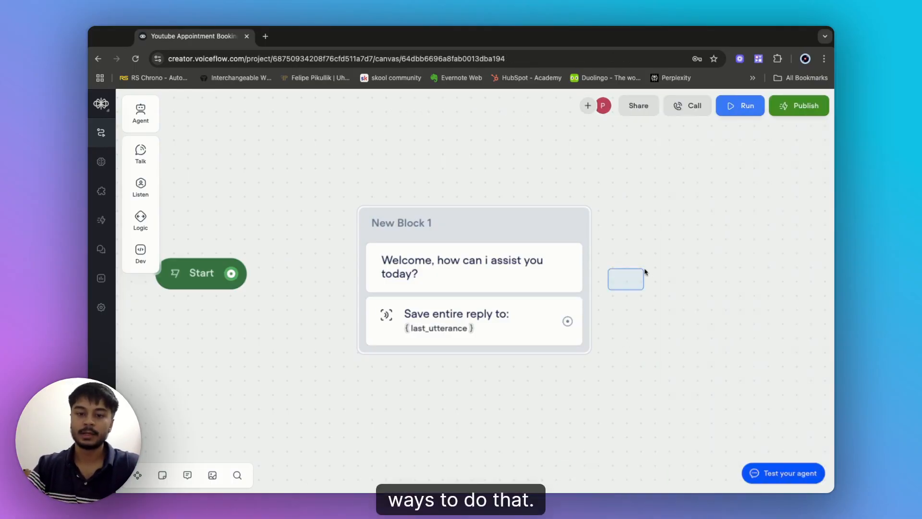
- Connect the Capture step to a new block with a Prompt step, then create a prompt and open it for editing
{"action": "left_click_drag", "start_coordinate": [644, 271], "coordinate": [642, 274]}
{"action": "scroll", "coordinate": [603, 321], "scroll_direction": "down", "scroll_amount": 1}
{"action": "left_click_drag", "start_coordinate": [565, 304], "coordinate": [703, 177]}
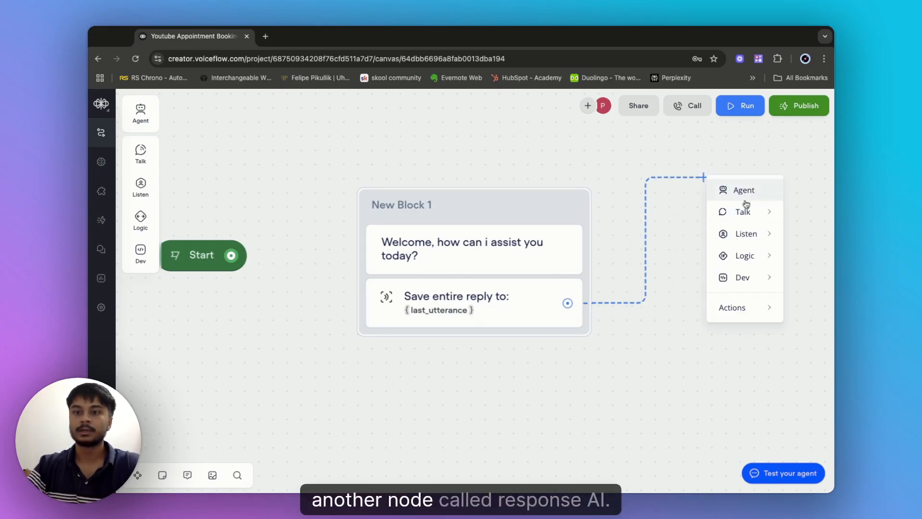
{"action": "mouse_move", "coordinate": [743, 212]}
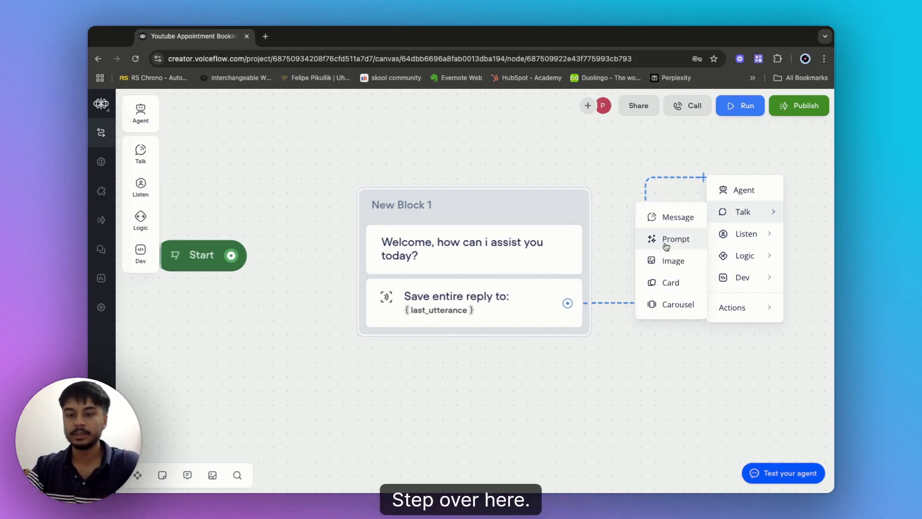
{"action": "left_click", "coordinate": [666, 245]}
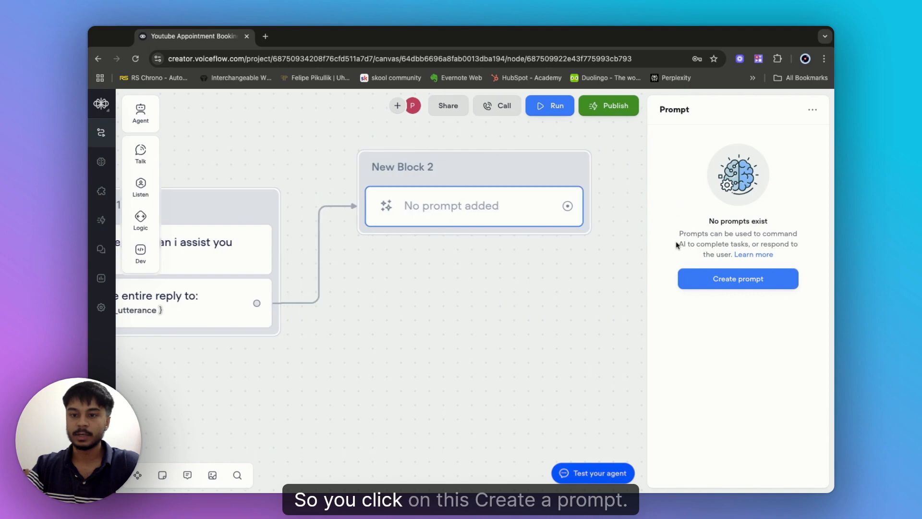
{"action": "left_click", "coordinate": [682, 287]}
{"action": "left_click", "coordinate": [701, 166]}
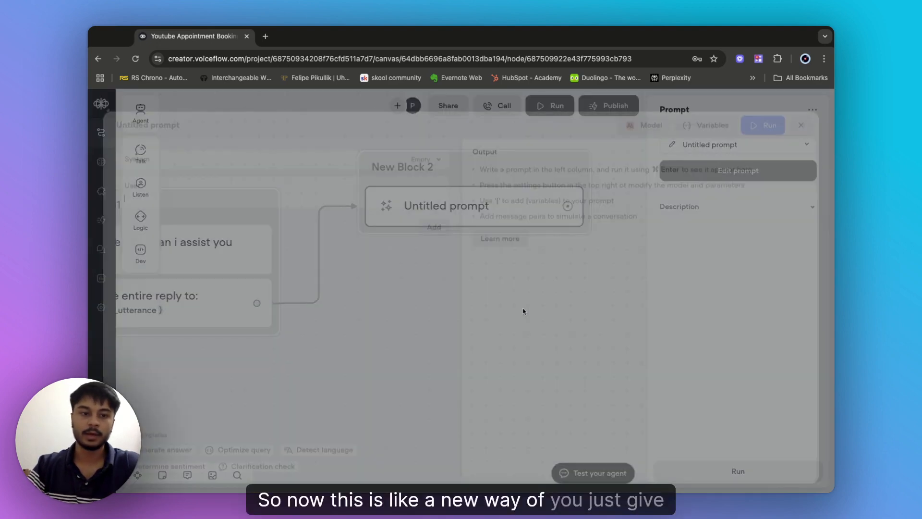
- Examine the prompt's system and user fields and the AI models offered in its settings, and close the prompt editor
{"action": "left_click", "coordinate": [183, 158]}
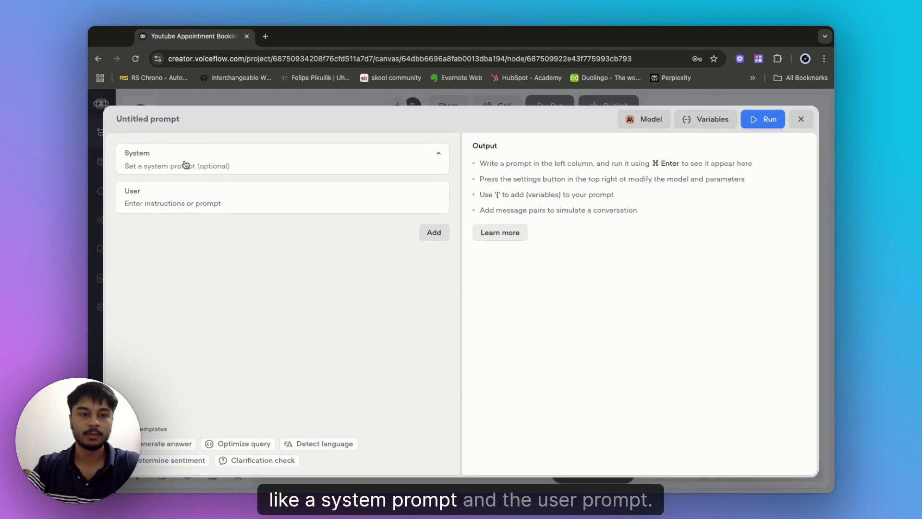
{"action": "left_click", "coordinate": [198, 207]}
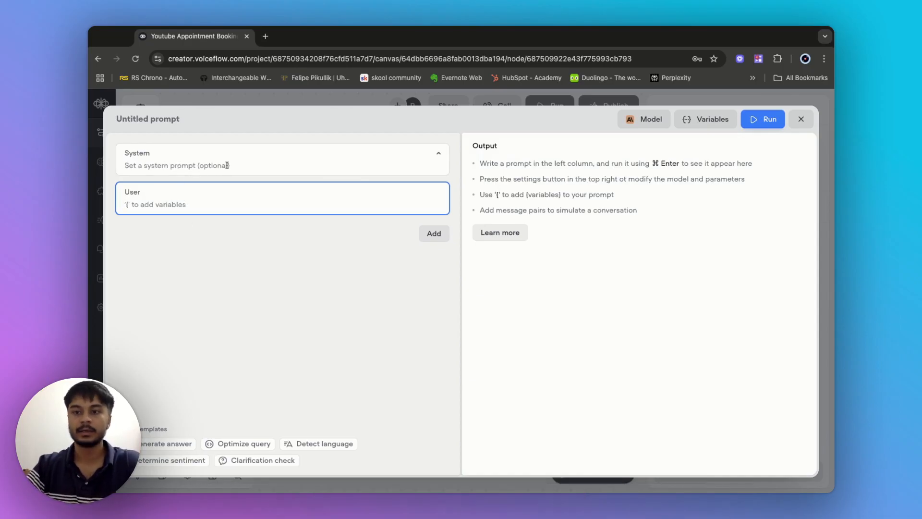
{"action": "left_click", "coordinate": [657, 126]}
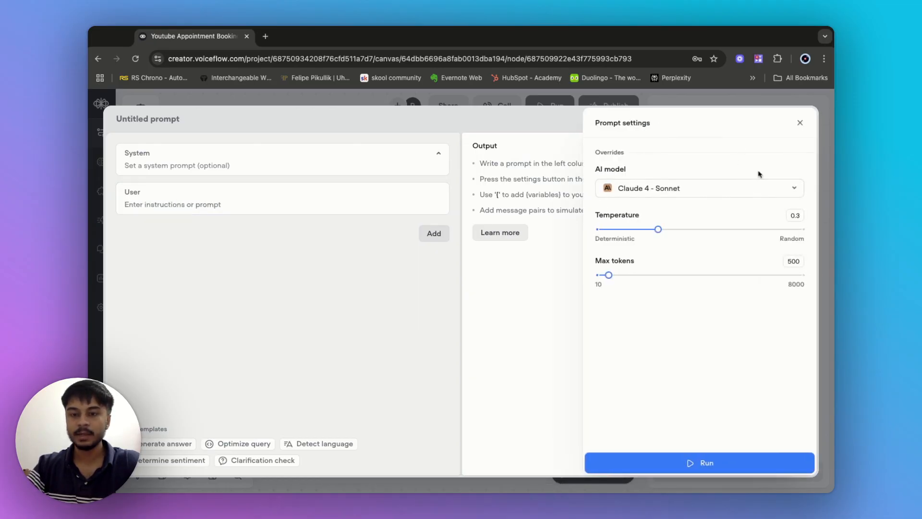
{"action": "left_click", "coordinate": [759, 191]}
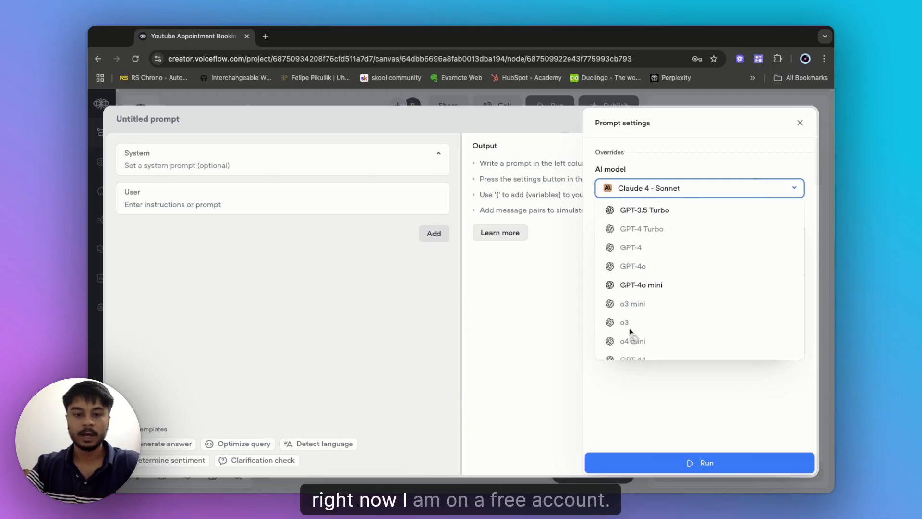
{"action": "scroll", "coordinate": [644, 318], "scroll_direction": "down", "scroll_amount": 5}
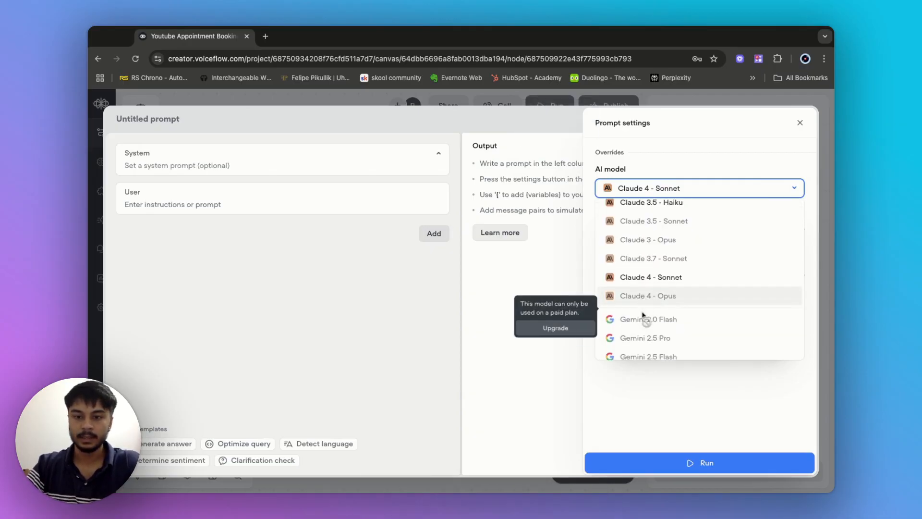
{"action": "scroll", "coordinate": [643, 317], "scroll_direction": "down", "scroll_amount": 10}
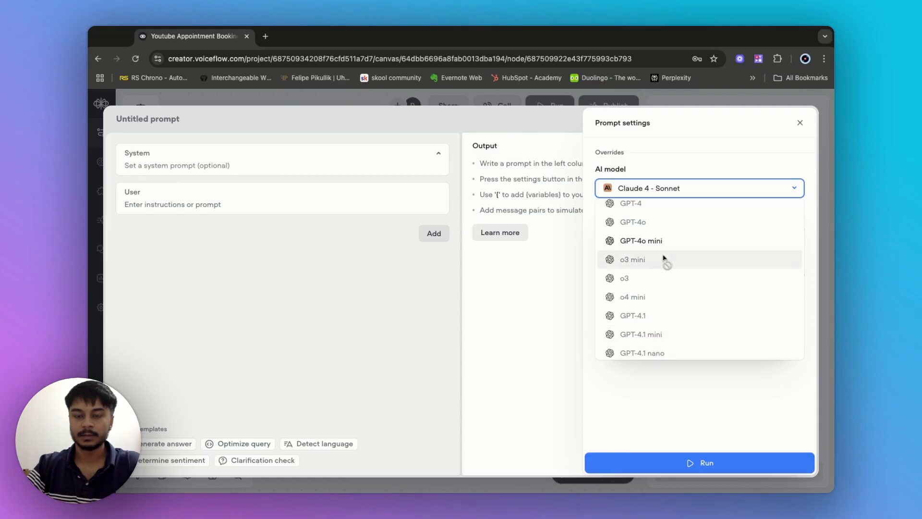
{"action": "scroll", "coordinate": [664, 258], "scroll_direction": "up", "scroll_amount": 1}
{"action": "scroll", "coordinate": [658, 266], "scroll_direction": "up", "scroll_amount": 5}
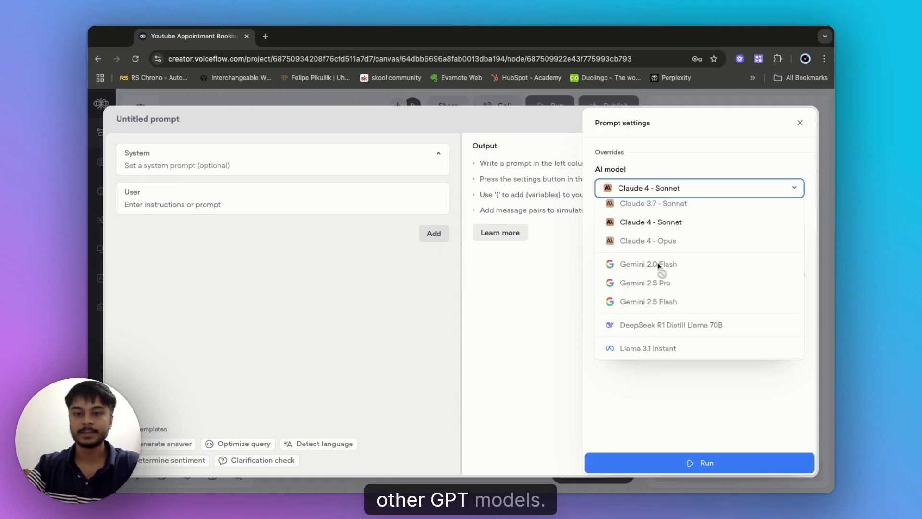
{"action": "mouse_move", "coordinate": [659, 266]}
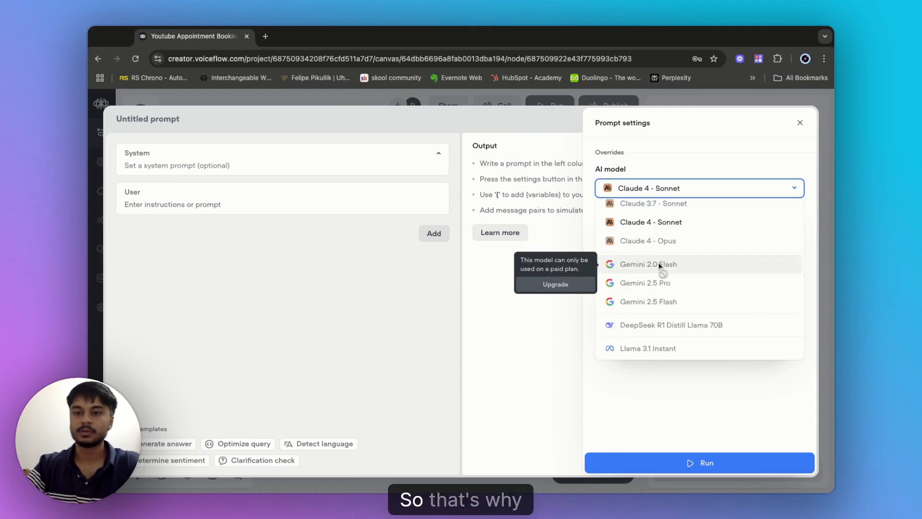
{"action": "left_click", "coordinate": [800, 123]}
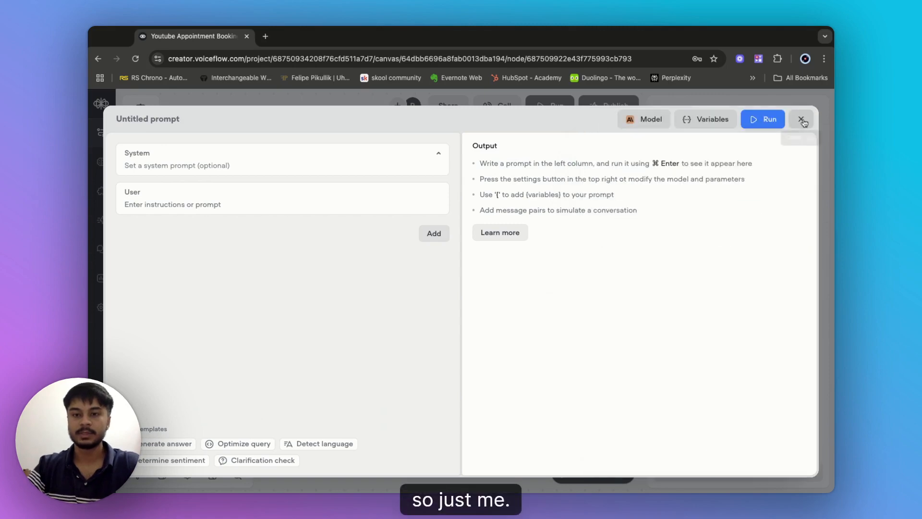
{"action": "left_click", "coordinate": [801, 120]}
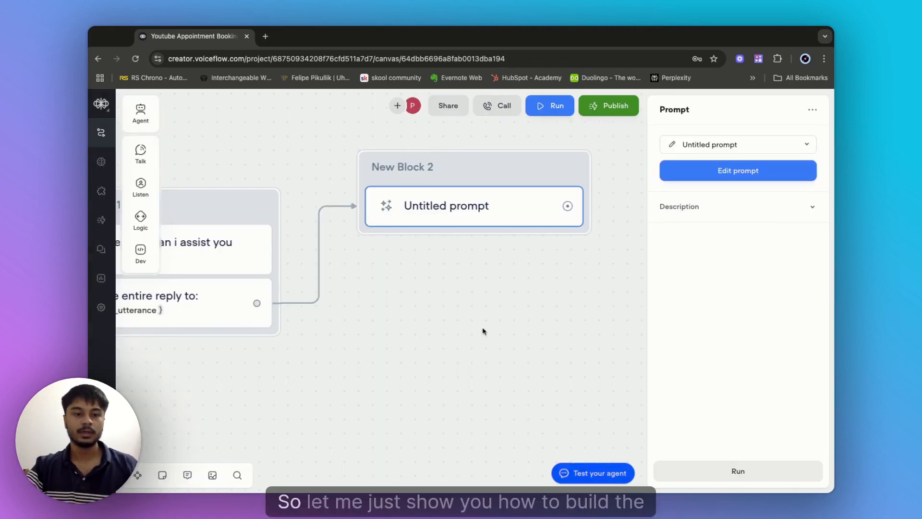
- Delete the welcome message block and the connected prompt block from the canvas
{"action": "left_click", "coordinate": [483, 331]}
{"action": "left_click_drag", "start_coordinate": [483, 331], "coordinate": [657, 350]}
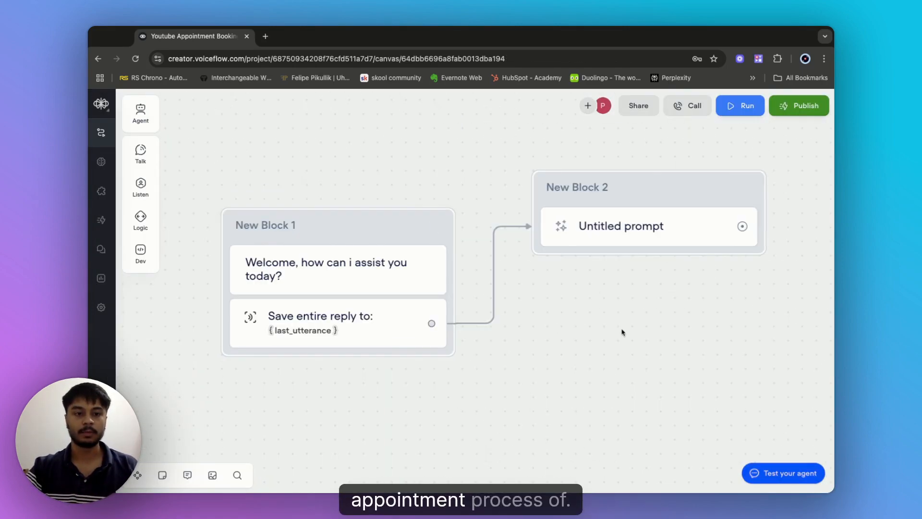
{"action": "left_click_drag", "start_coordinate": [222, 125], "coordinate": [581, 214]}
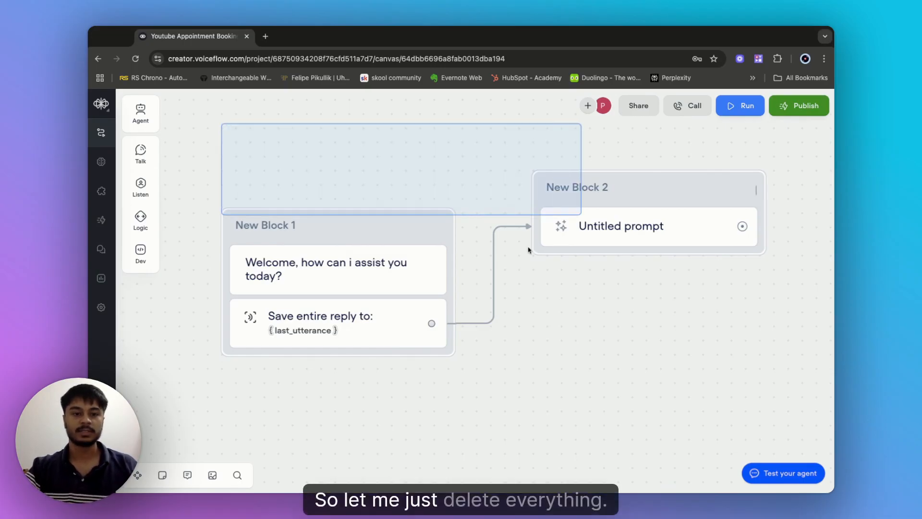
{"action": "left_click_drag", "start_coordinate": [528, 249], "coordinate": [528, 249]}
{"action": "key", "text": "Delete"}
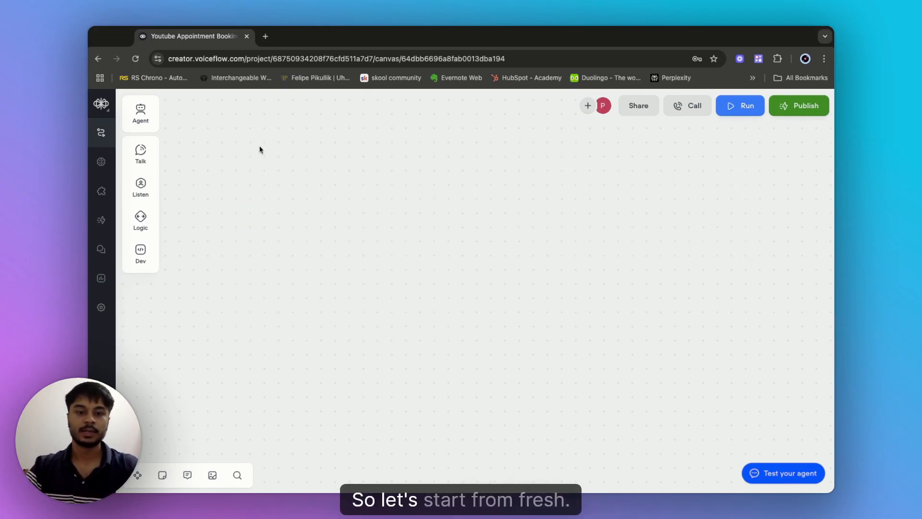
- Add a Message step as a new block beside the Start block and name the block "Welcome node"
{"action": "left_click_drag", "start_coordinate": [328, 271], "coordinate": [550, 315]}
{"action": "scroll", "coordinate": [313, 257], "scroll_direction": "left", "scroll_amount": 6}
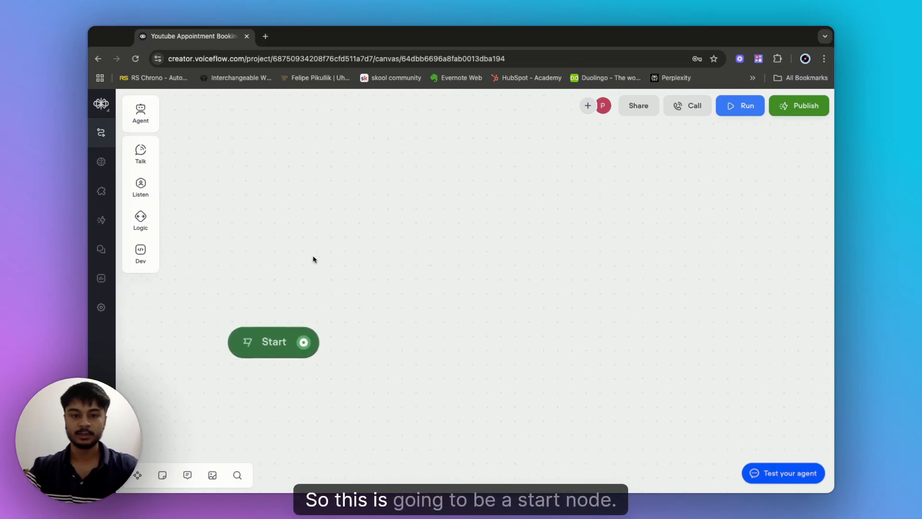
{"action": "scroll", "coordinate": [580, 301], "scroll_direction": "right", "scroll_amount": 4}
{"action": "scroll", "coordinate": [580, 302], "scroll_direction": "down", "scroll_amount": 1}
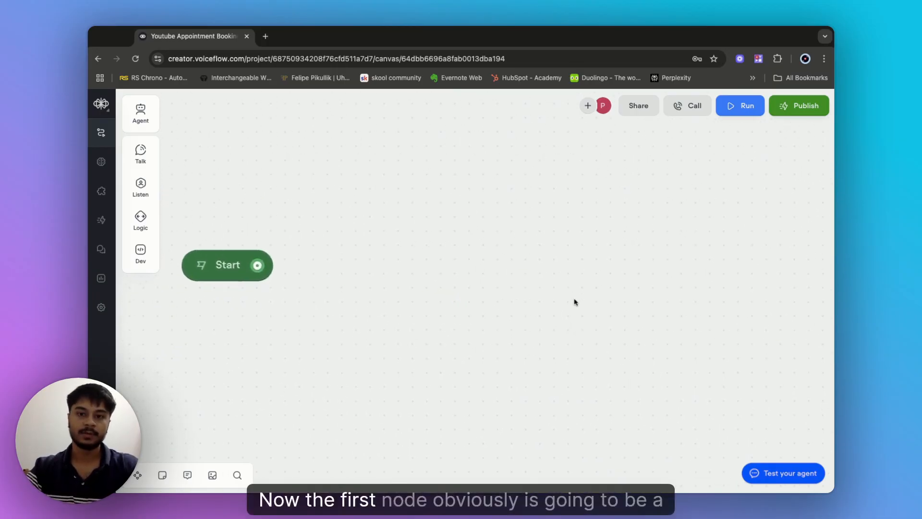
{"action": "scroll", "coordinate": [408, 255], "scroll_direction": "left", "scroll_amount": 3}
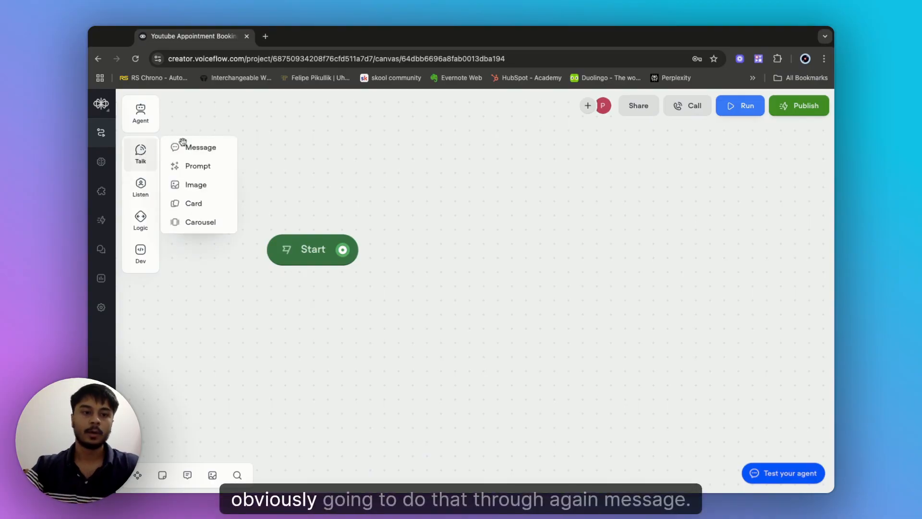
{"action": "left_click_drag", "start_coordinate": [185, 154], "coordinate": [516, 201]}
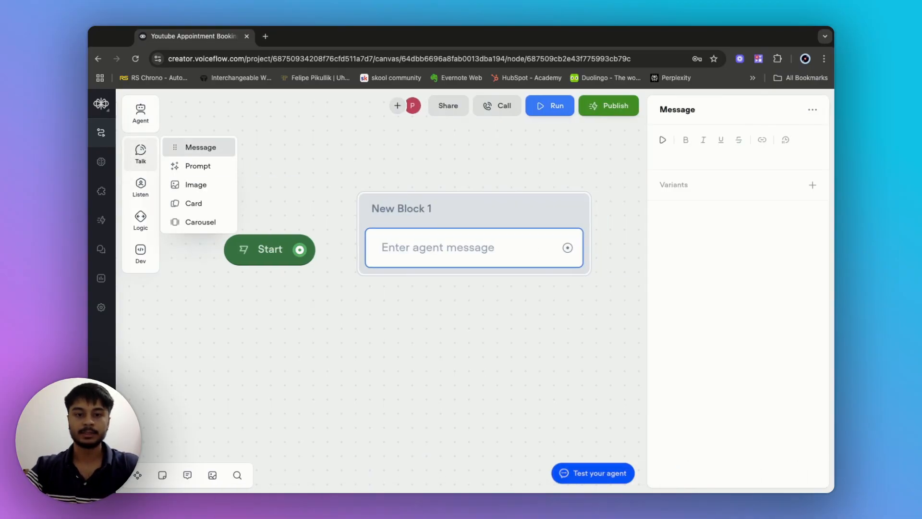
{"action": "left_click", "coordinate": [395, 214]}
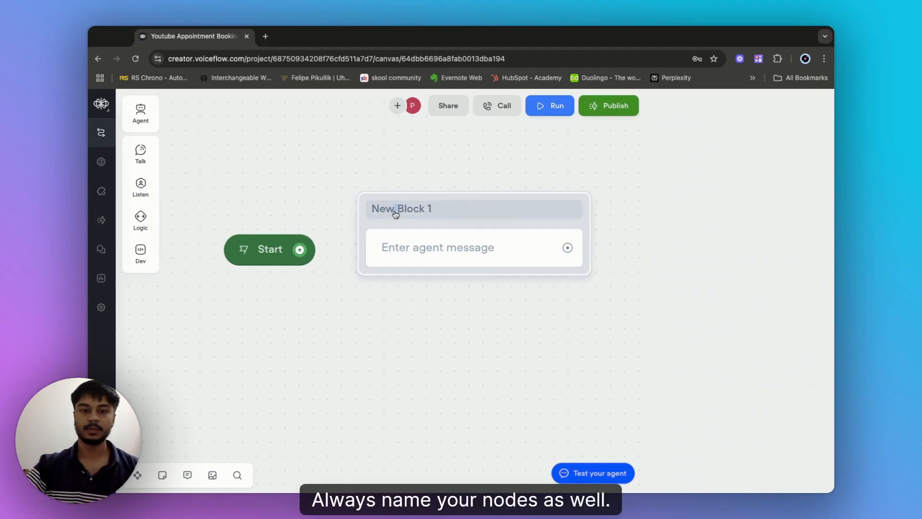
{"action": "triple_click", "coordinate": [421, 211]}
{"action": "type", "text": "Welcome node"}
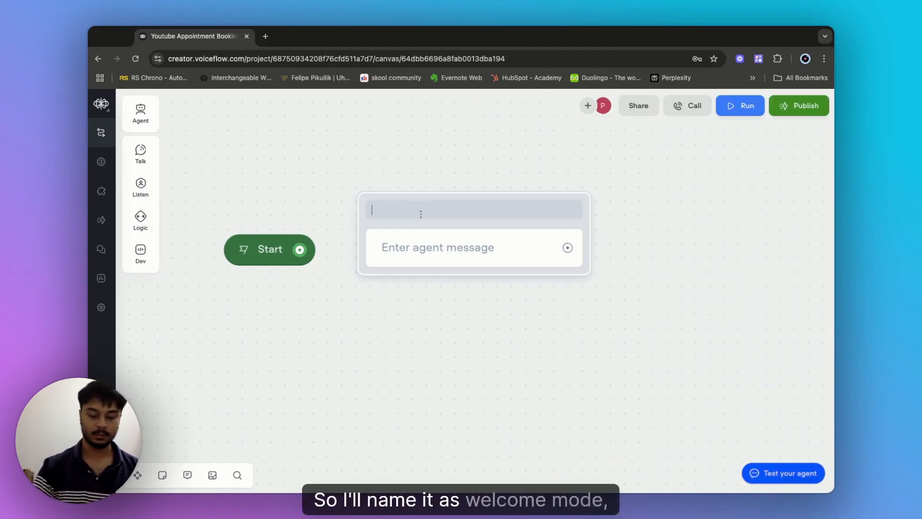
- Set the Welcome node's agent message to "Welcome to Mary's dental care. How can i help you today?"
{"action": "left_click", "coordinate": [416, 247]}
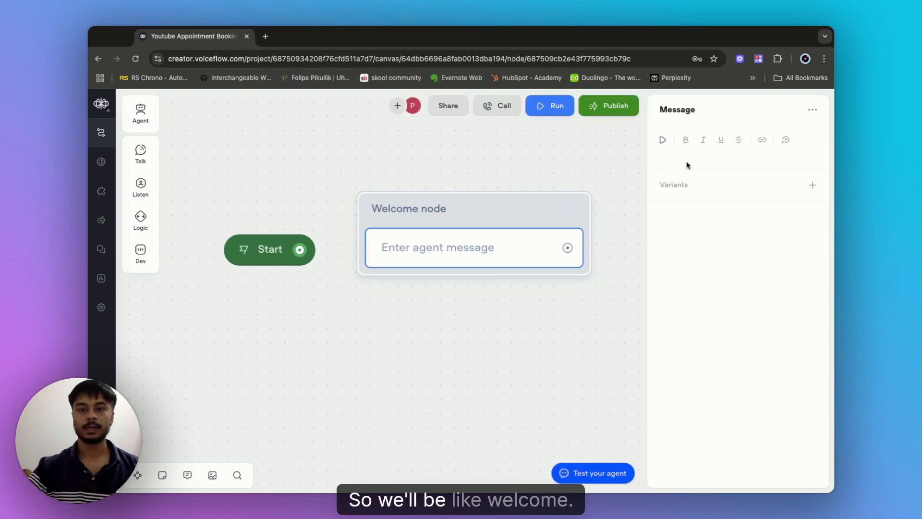
{"action": "left_click", "coordinate": [675, 157]}
{"action": "type", "text": "W"}
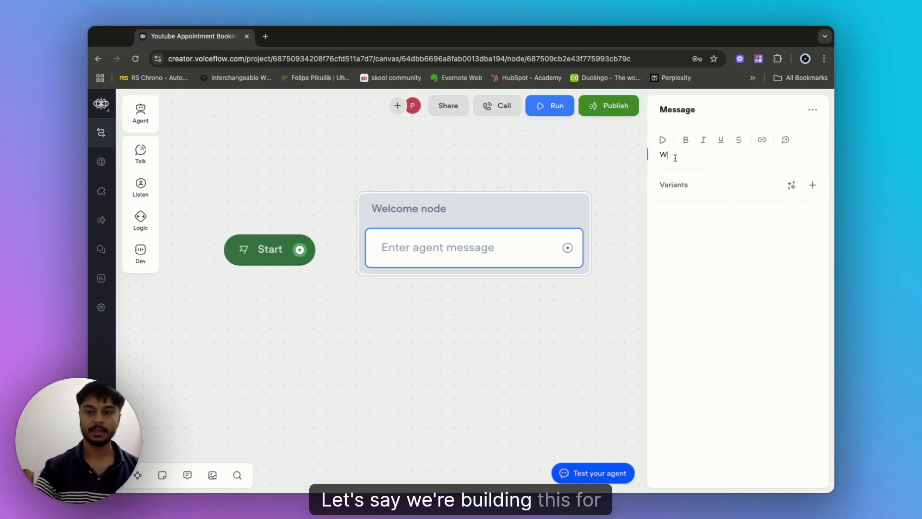
{"action": "type", "text": "lec"}
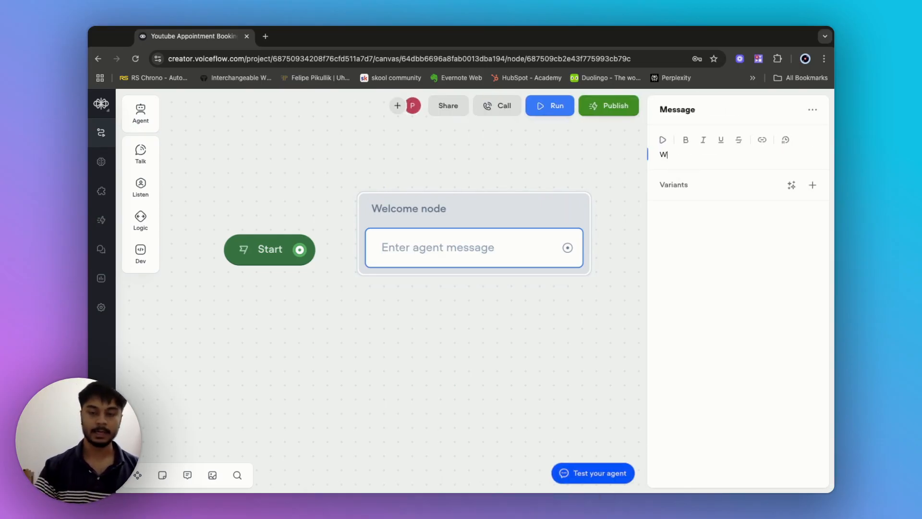
{"action": "type", "text": "e"}
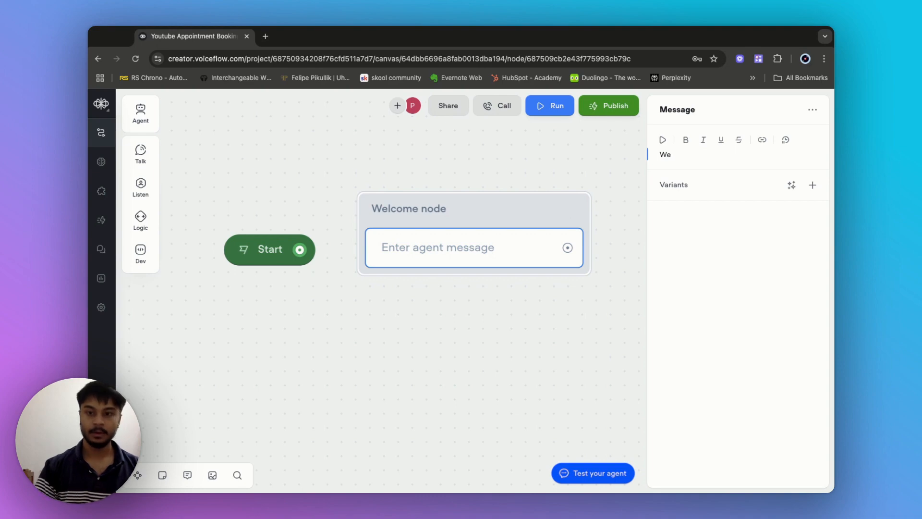
{"action": "type", "text": "lcome to "}
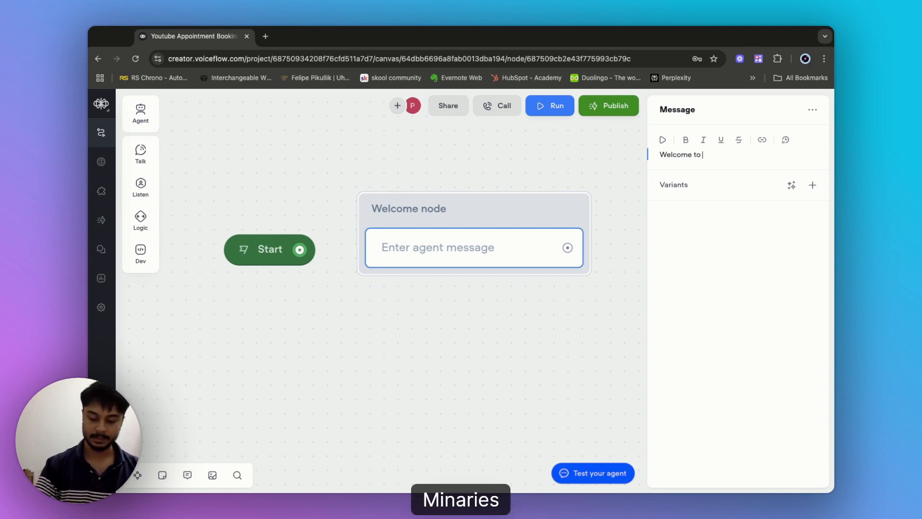
{"action": "type", "text": "Mary's de"}
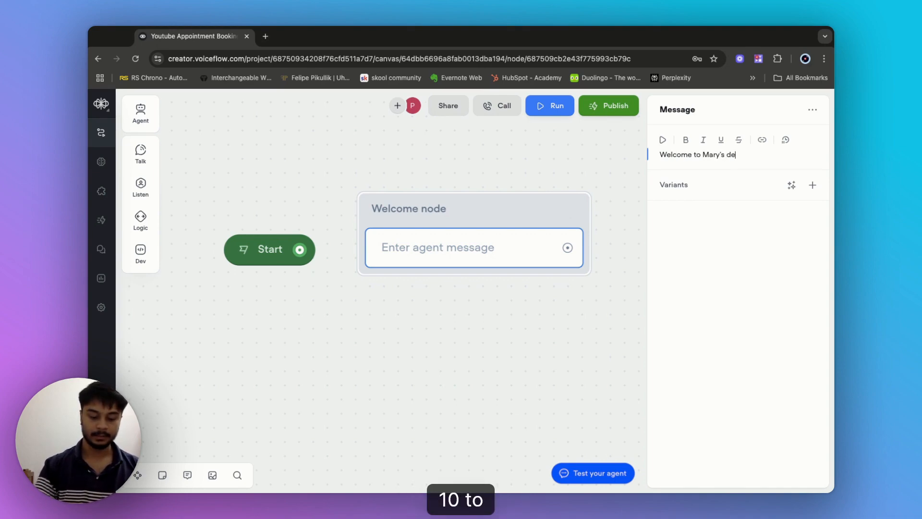
{"action": "type", "text": "n"}
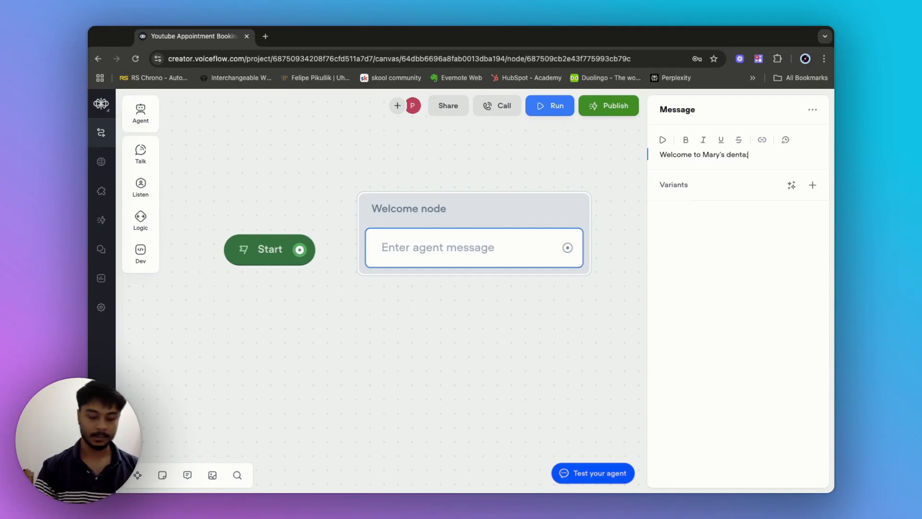
{"action": "type", "text": "tal care. "}
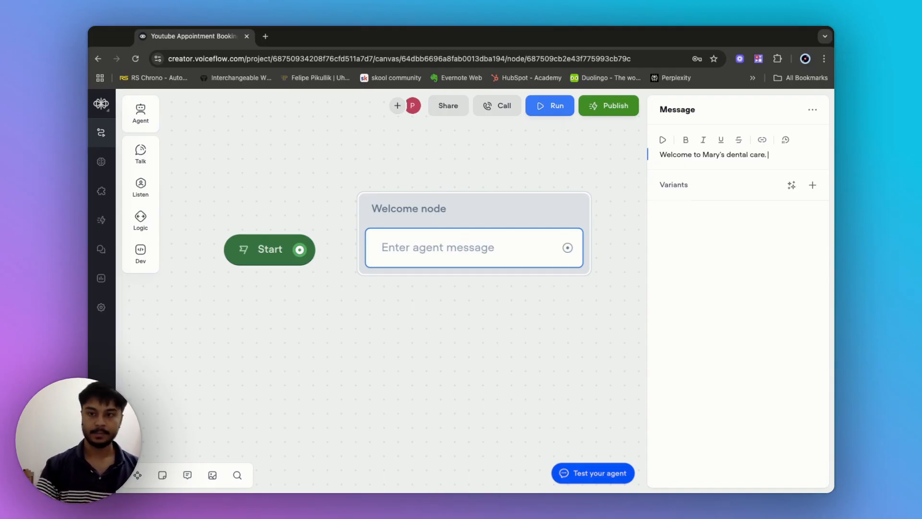
{"action": "type", "text": "How c"}
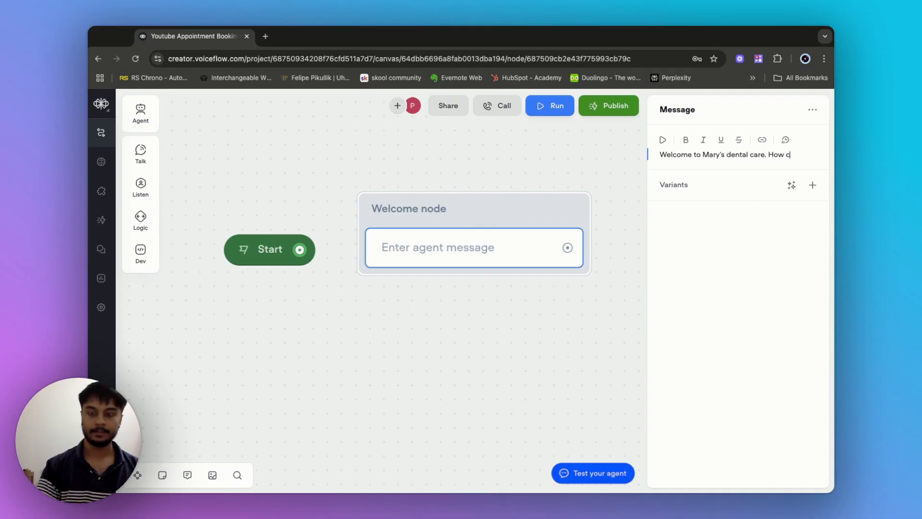
{"action": "type", "text": "an i help ypu today?"}
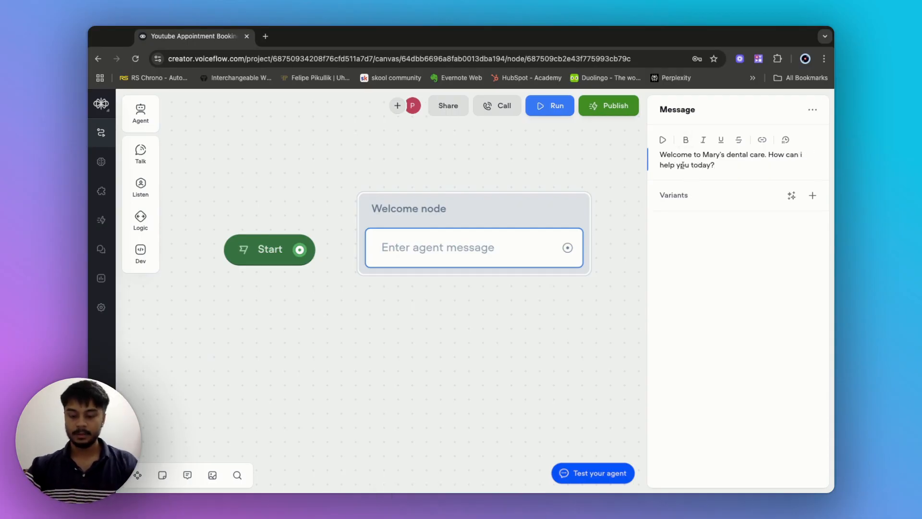
{"action": "key", "text": "BackSpace"}
{"action": "type", "text": "o"}
- Generate 3 variants of the welcome message and close the message settings
{"action": "left_click", "coordinate": [791, 195]}
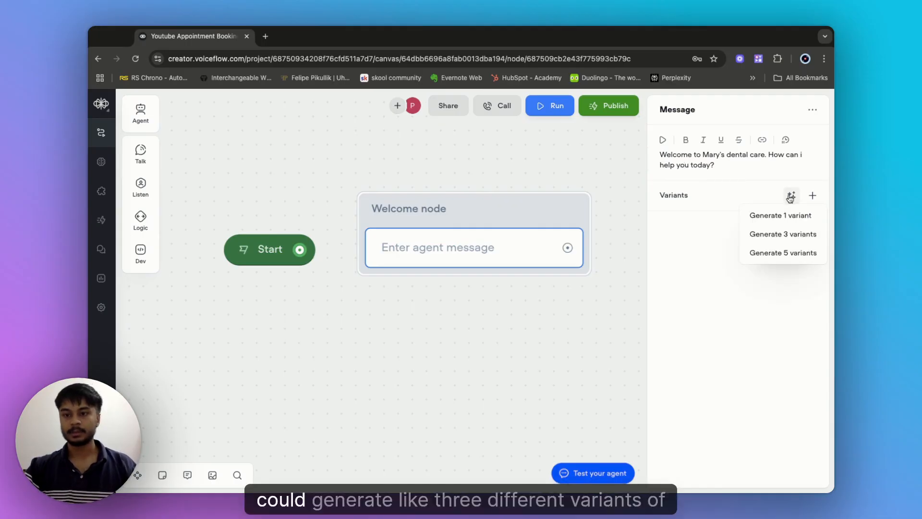
{"action": "left_click", "coordinate": [793, 235]}
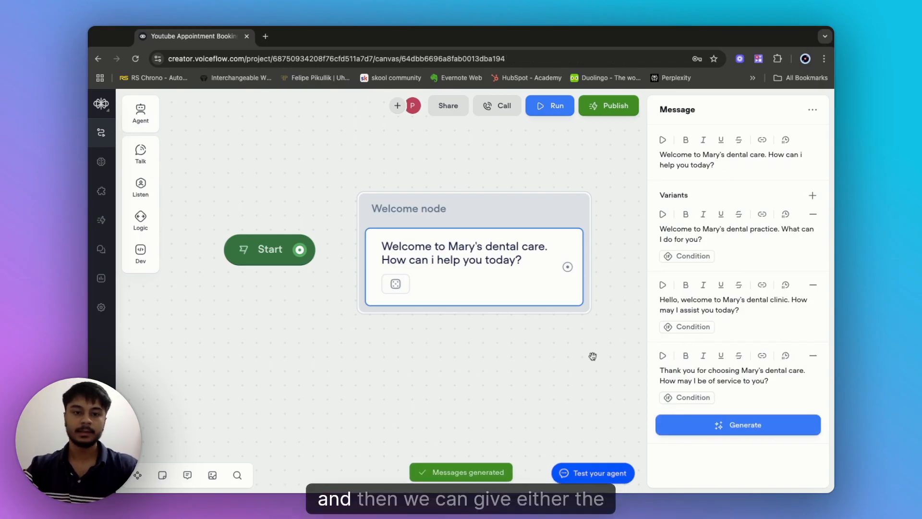
{"action": "left_click", "coordinate": [299, 167]}
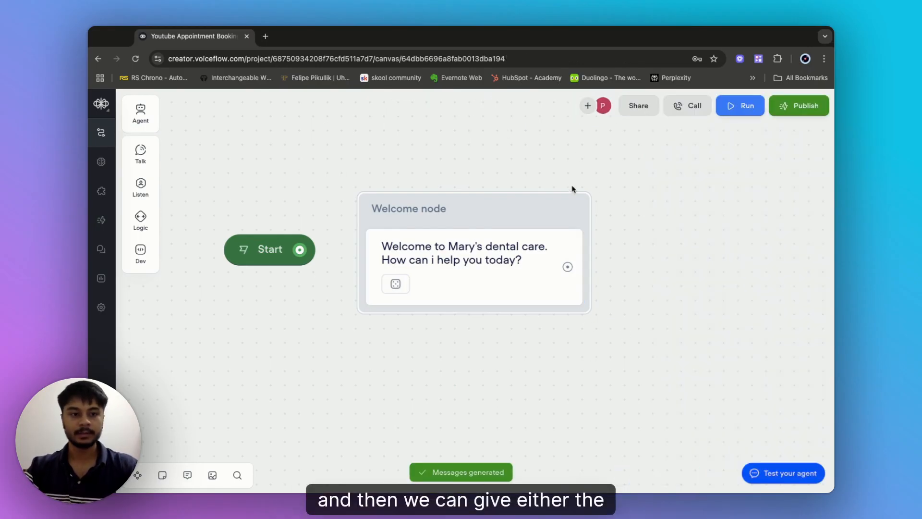
- Move the Welcome node block slightly farther away from the Start block
{"action": "mouse_move", "coordinate": [139, 158]}
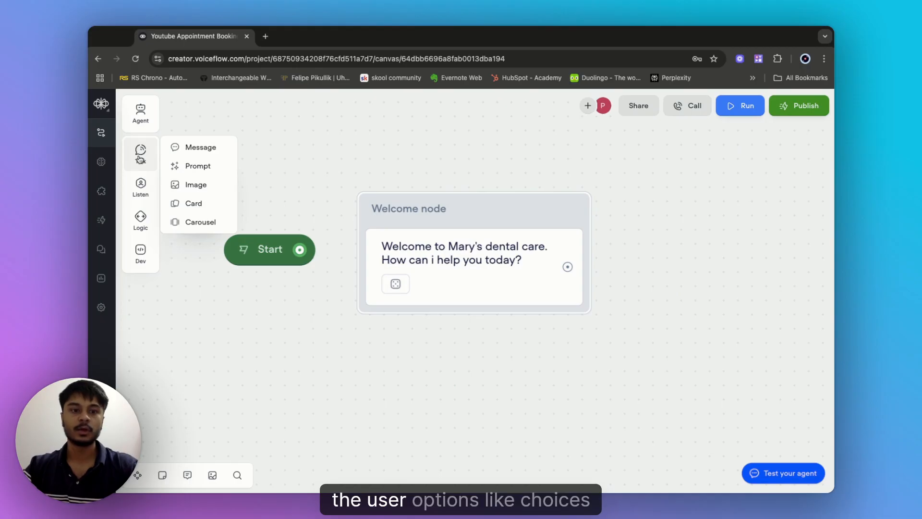
{"action": "mouse_move", "coordinate": [140, 184]}
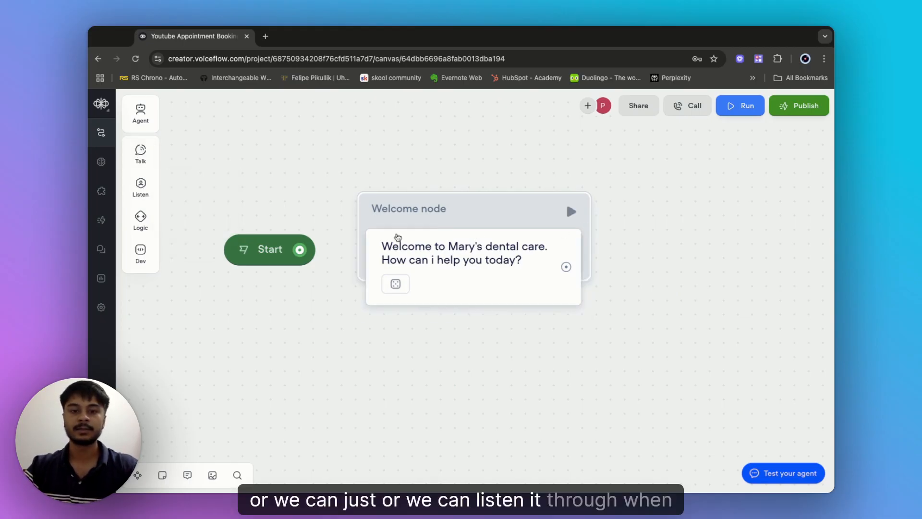
{"action": "left_click_drag", "start_coordinate": [405, 241], "coordinate": [397, 238]}
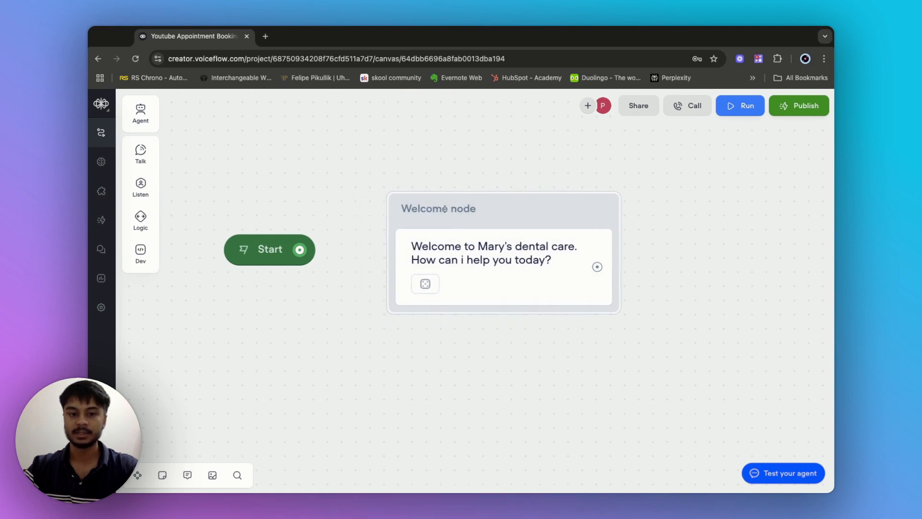
- Connect the Start block to the Welcome node and add a Choice step below its welcome message
{"action": "left_click_drag", "start_coordinate": [301, 250], "coordinate": [420, 230]}
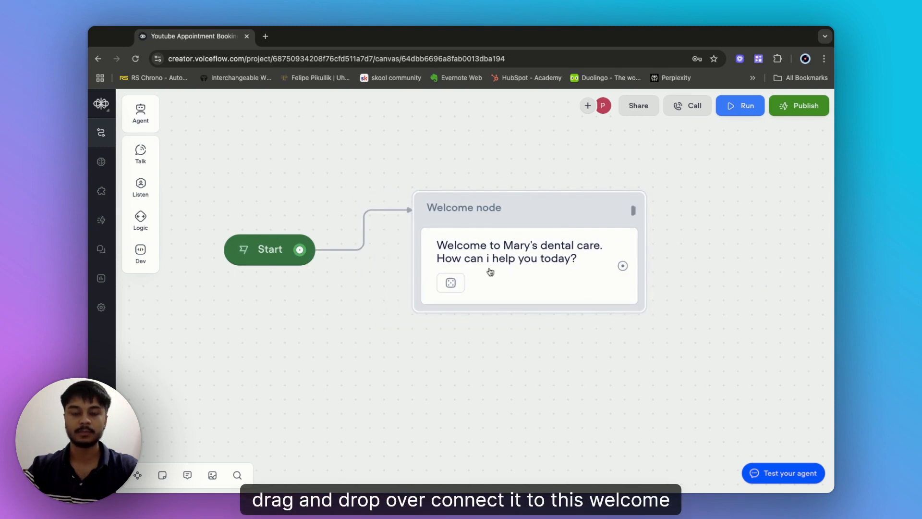
{"action": "left_click", "coordinate": [537, 296]}
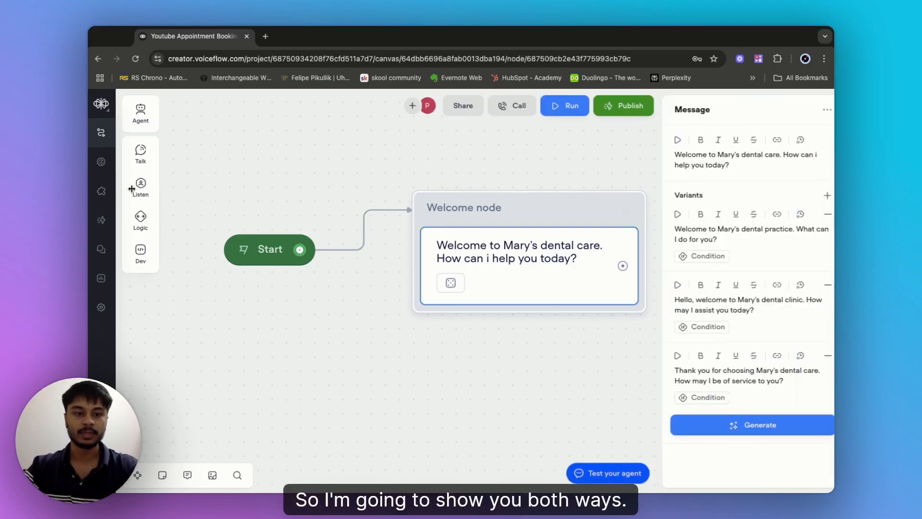
{"action": "left_click", "coordinate": [141, 187]}
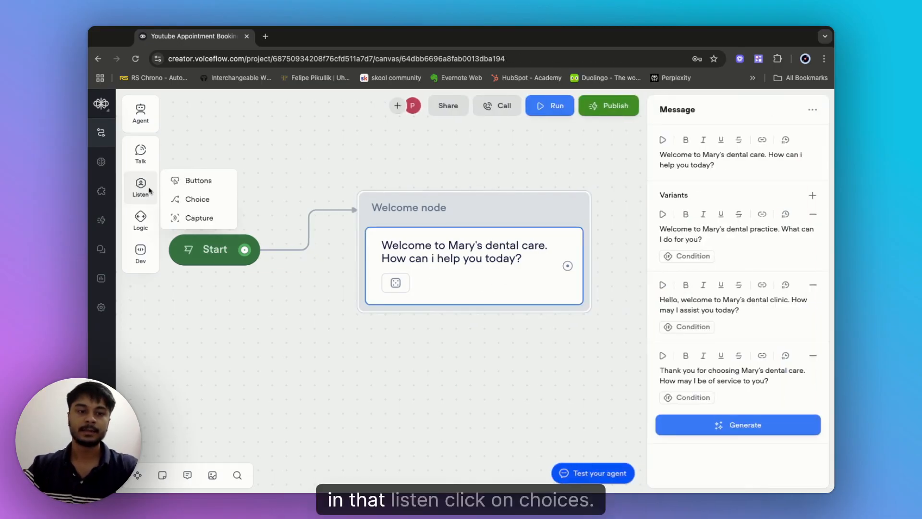
{"action": "left_click", "coordinate": [146, 192]}
{"action": "left_click_drag", "start_coordinate": [197, 199], "coordinate": [449, 312]}
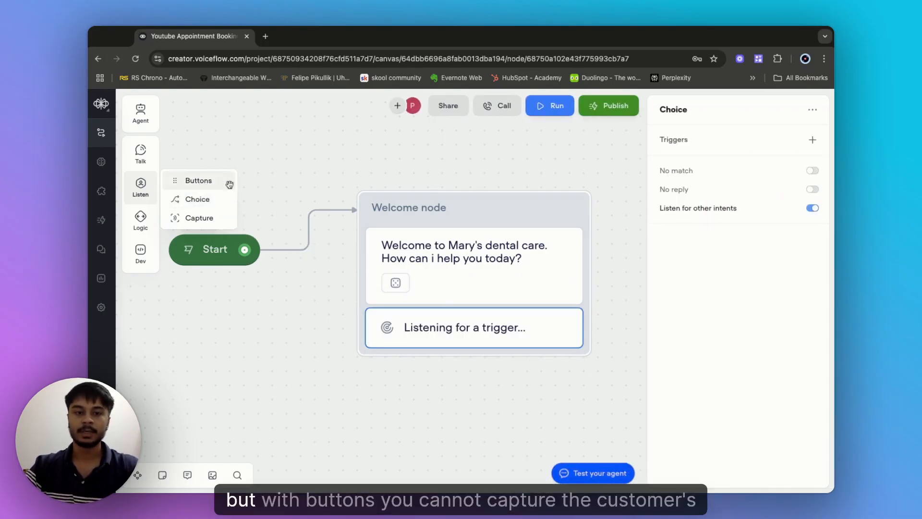
{"action": "mouse_move", "coordinate": [140, 186]}
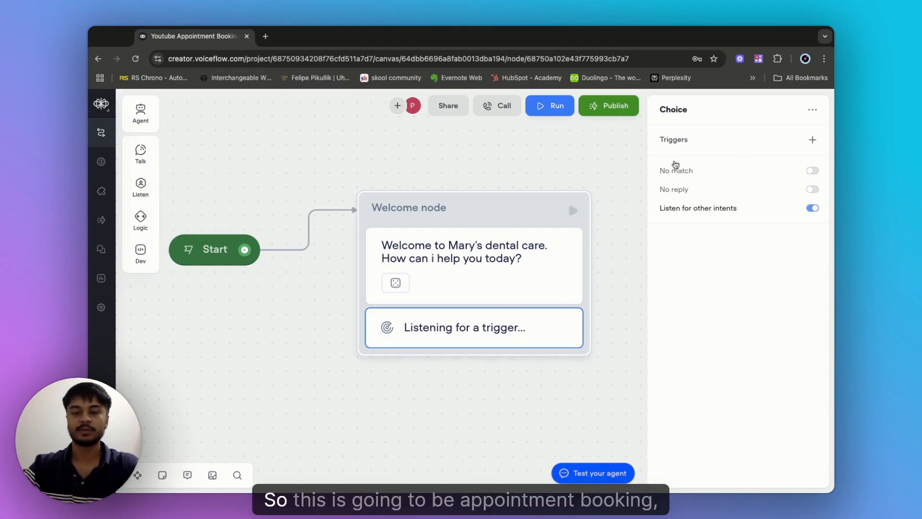
- Add a choice trigger with a button labeled "Book a Appointment", plus a second trigger with an unlabeled button
{"action": "left_click", "coordinate": [674, 142]}
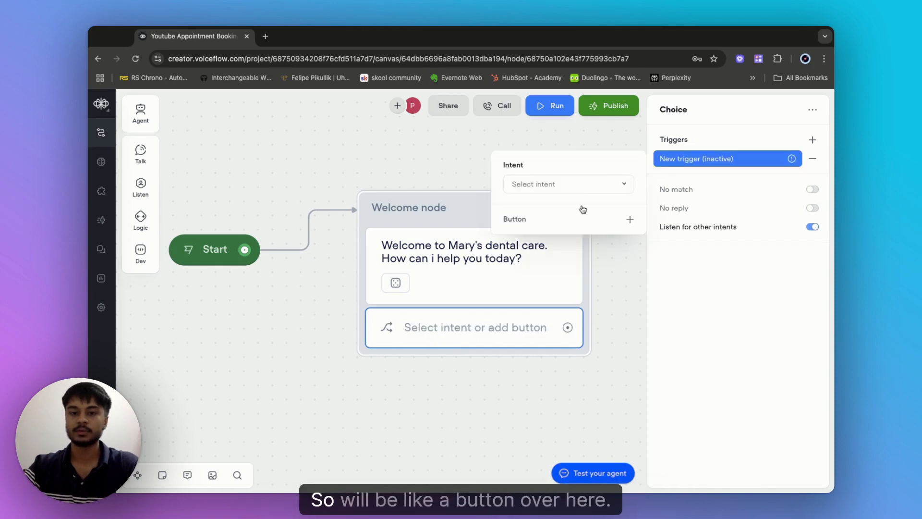
{"action": "left_click", "coordinate": [524, 223]}
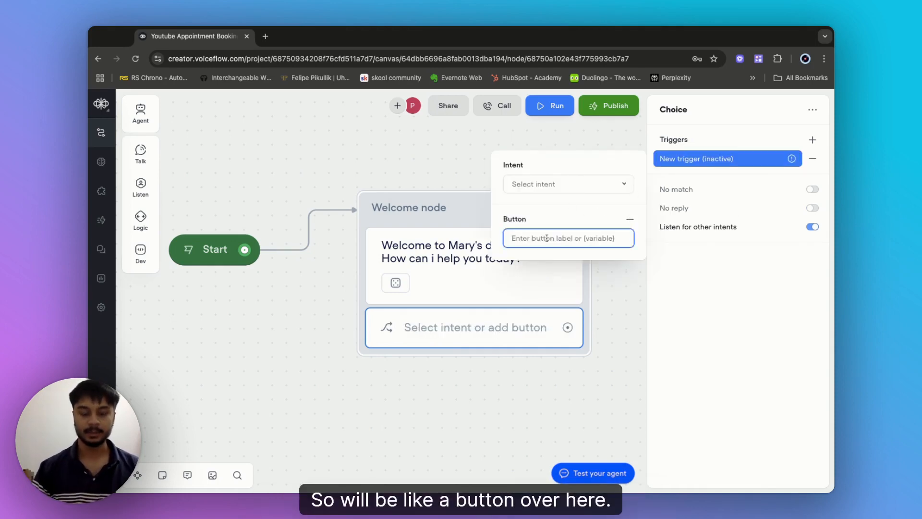
{"action": "type", "text": "Book"}
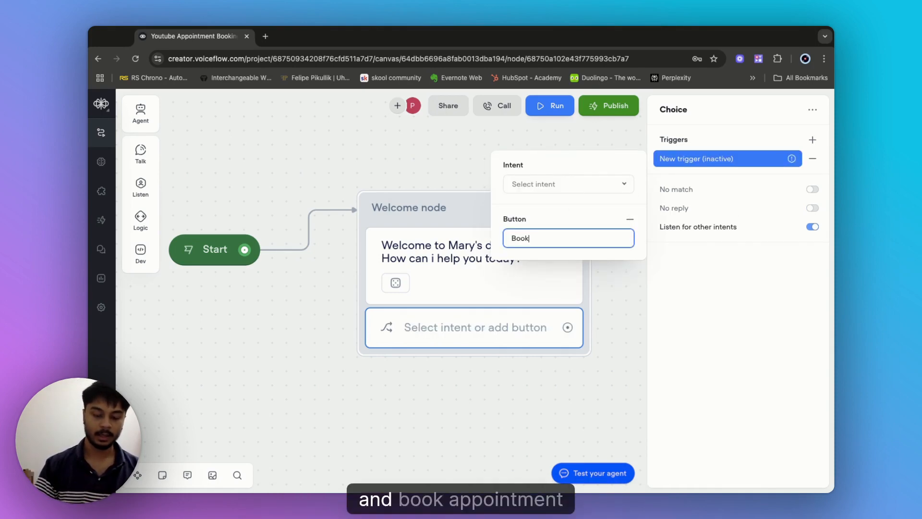
{"action": "type", "text": " a "}
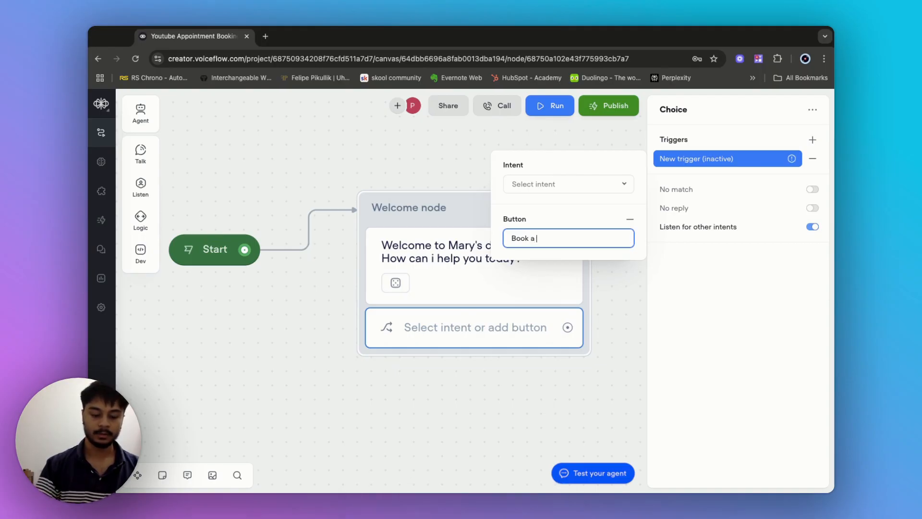
{"action": "type", "text": "Appointment"}
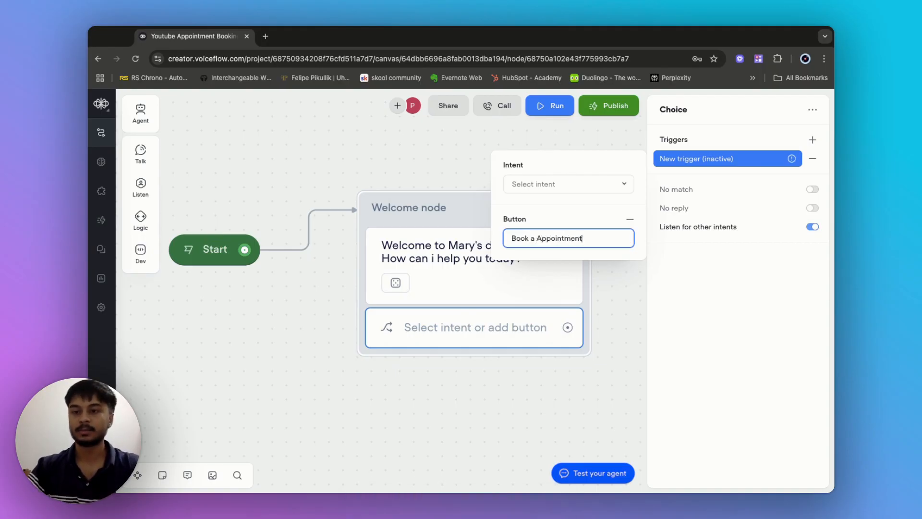
{"action": "left_click", "coordinate": [812, 140]}
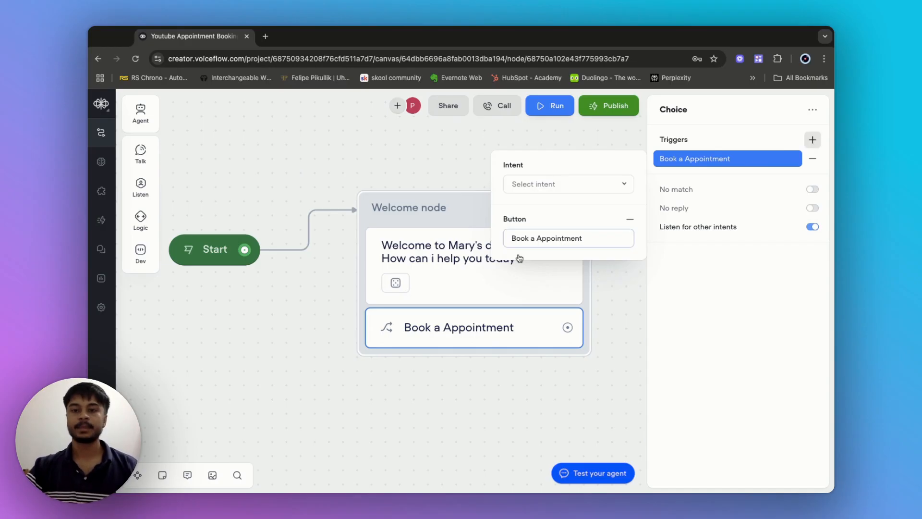
{"action": "left_click", "coordinate": [630, 238]}
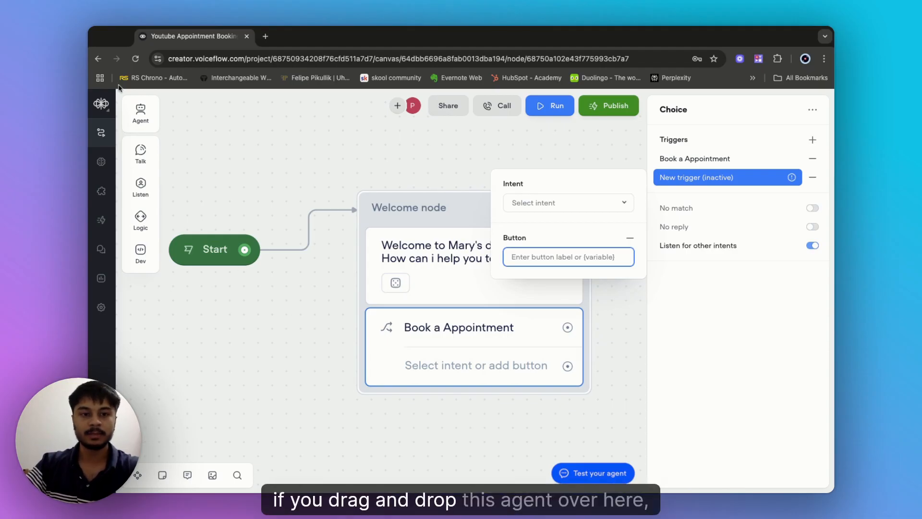
{"action": "left_click_drag", "start_coordinate": [140, 111], "coordinate": [373, 154]}
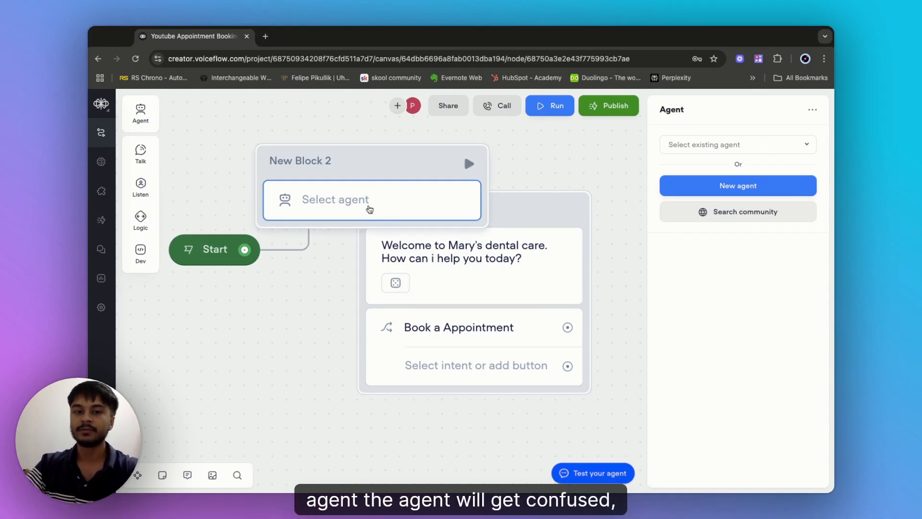
{"action": "left_click", "coordinate": [360, 166]}
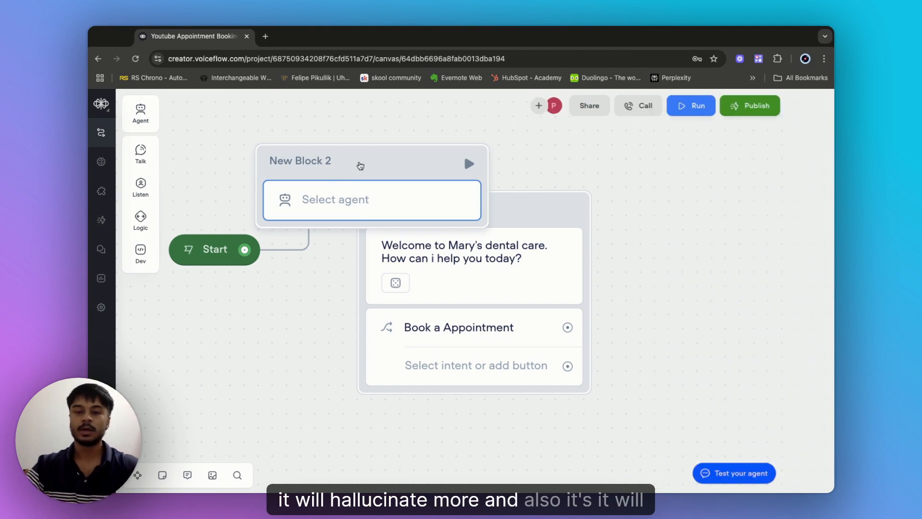
{"action": "left_click_drag", "start_coordinate": [360, 165], "coordinate": [323, 144]}
{"action": "left_click", "coordinate": [716, 324]}
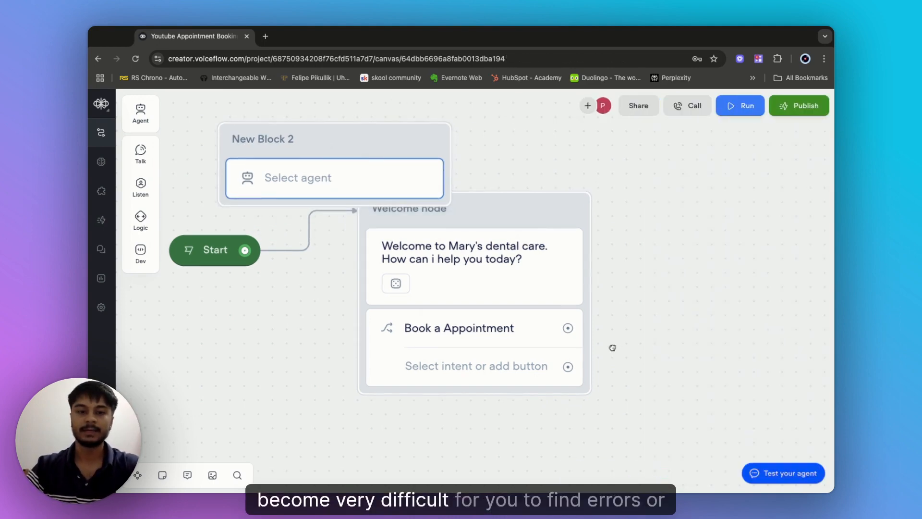
{"action": "left_click", "coordinate": [612, 347]}
{"action": "left_click_drag", "start_coordinate": [356, 154], "coordinate": [787, 252]}
{"action": "scroll", "coordinate": [739, 315], "scroll_direction": "right", "scroll_amount": 1}
{"action": "left_click_drag", "start_coordinate": [671, 385], "coordinate": [619, 381]}
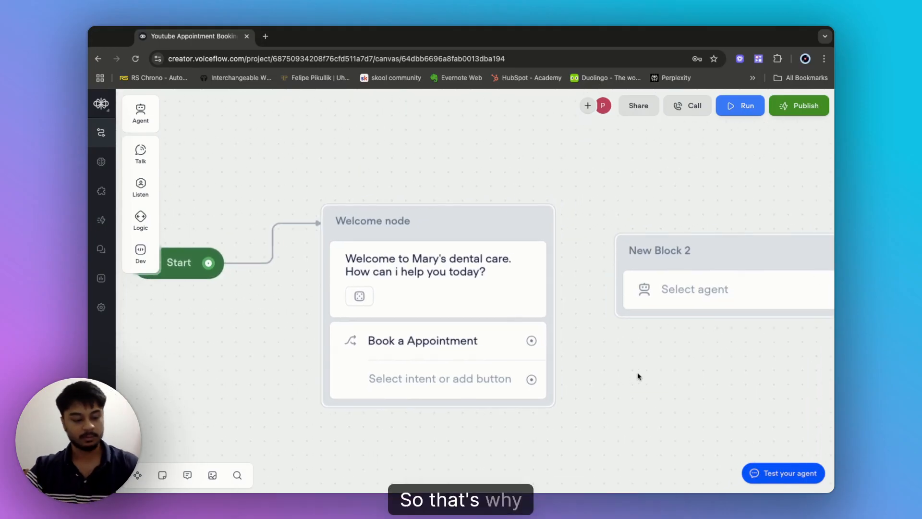
{"action": "left_click_drag", "start_coordinate": [608, 187], "coordinate": [827, 366]}
{"action": "key", "text": "Delete"}
- Label the button of the Choice step's second trigger "Reschedule appointments"
{"action": "left_click", "coordinate": [430, 336]}
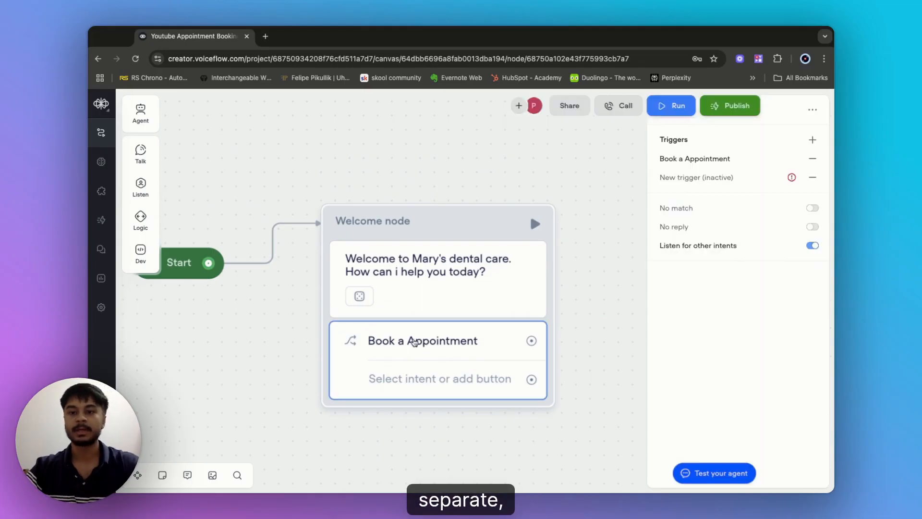
{"action": "left_click", "coordinate": [701, 178]}
{"action": "left_click", "coordinate": [536, 259]}
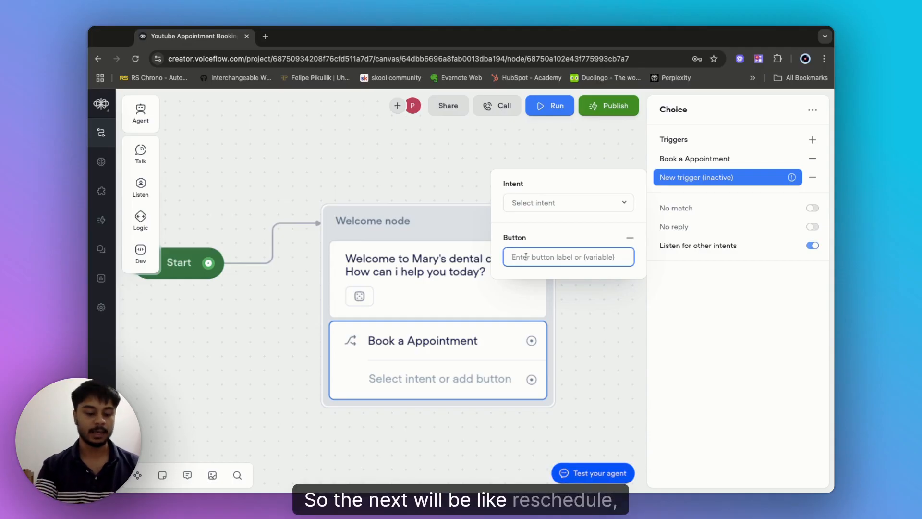
{"action": "type", "text": "Reschedule"}
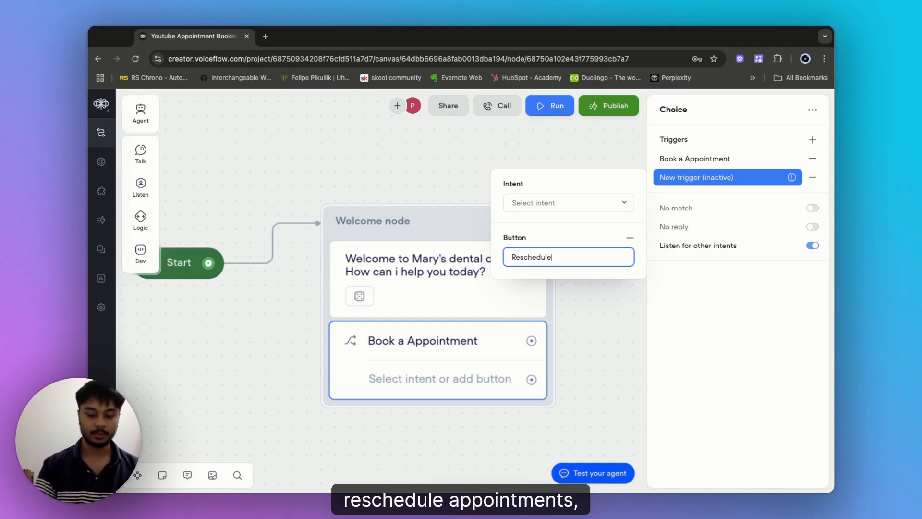
{"action": "type", "text": " appointments"}
{"action": "key", "text": "Return"}
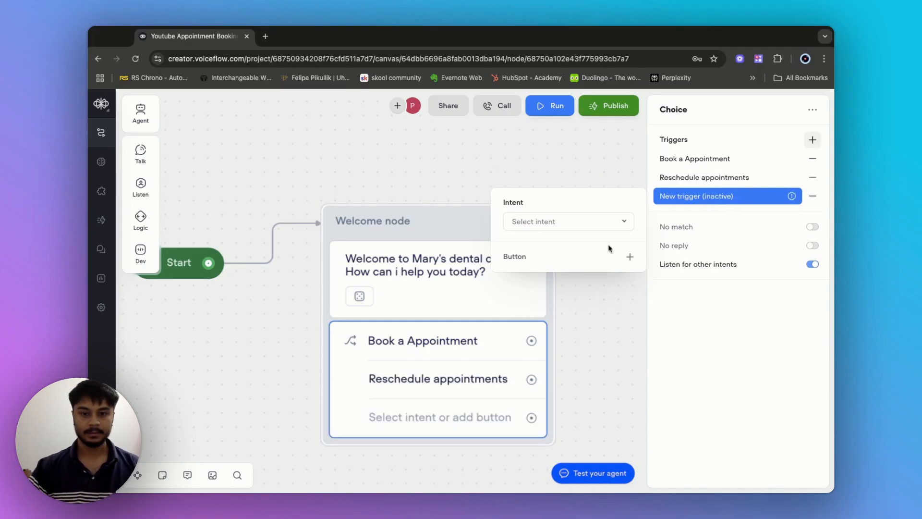
- Give the Choice step a third trigger with a button labeled "Cancel appointments"
{"action": "left_click", "coordinate": [559, 260]}
{"action": "type", "text": "Ca"}
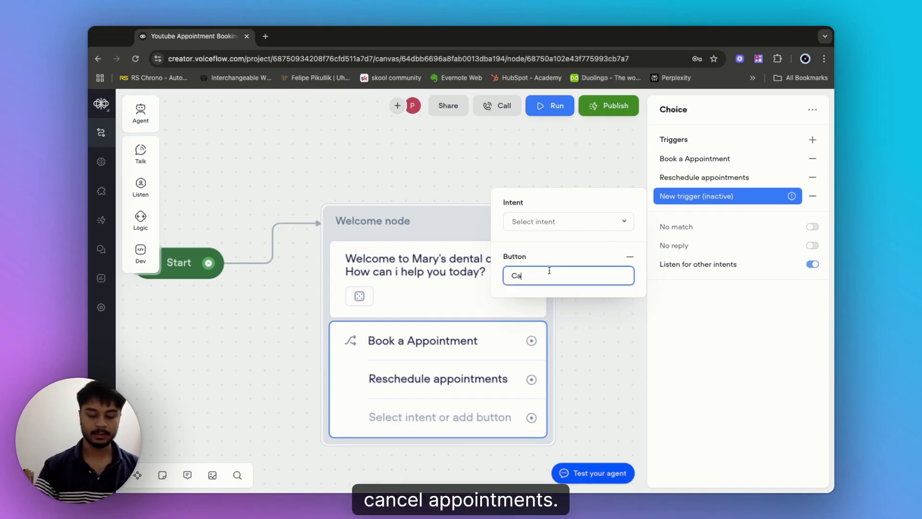
{"action": "type", "text": "ncel appointments"}
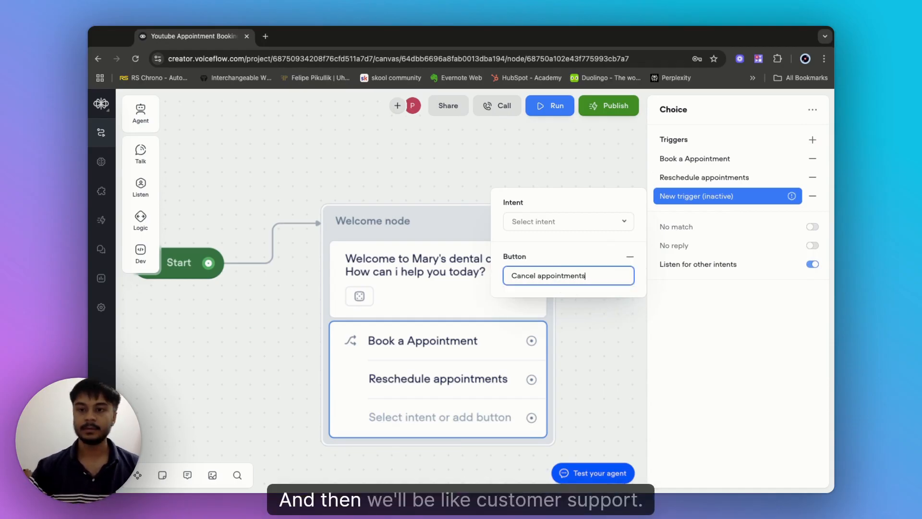
{"action": "key", "text": "Return"}
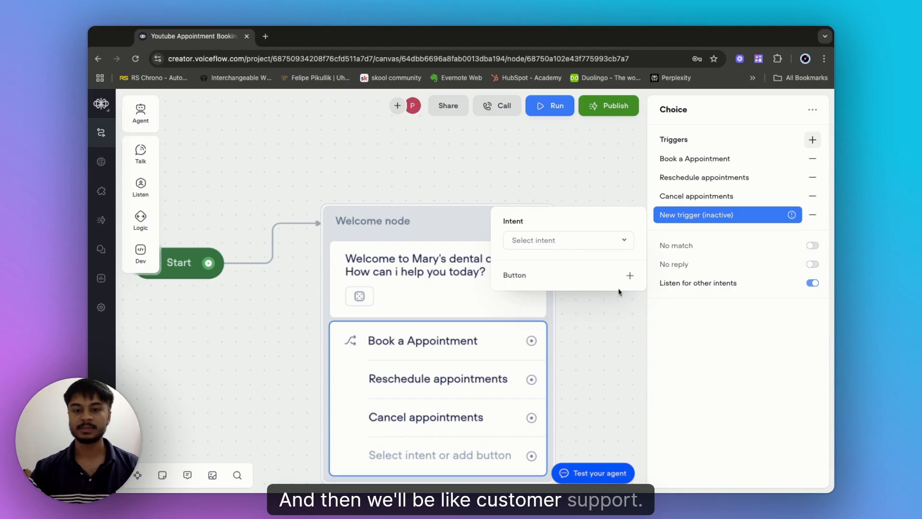
- Give the Choice step a fourth trigger with a button labeled "FAQs" and close the trigger settings
{"action": "left_click", "coordinate": [537, 275]}
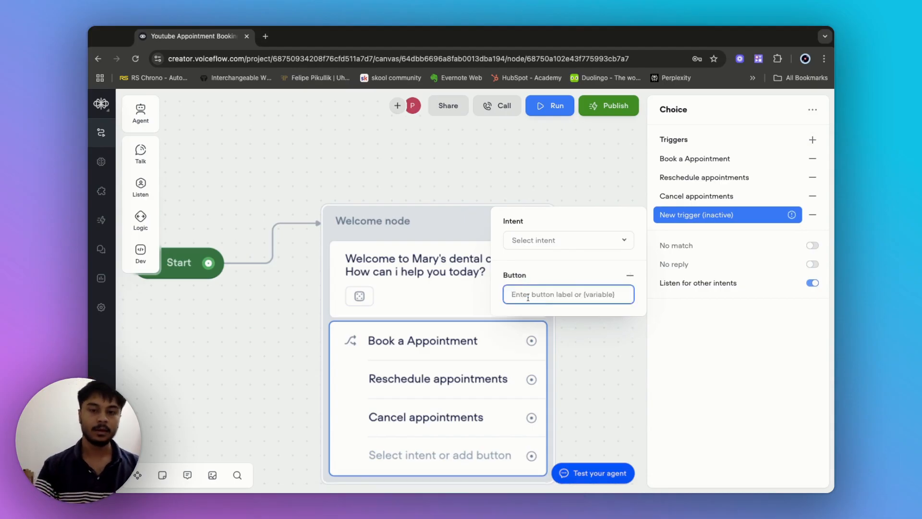
{"action": "type", "text": "q"}
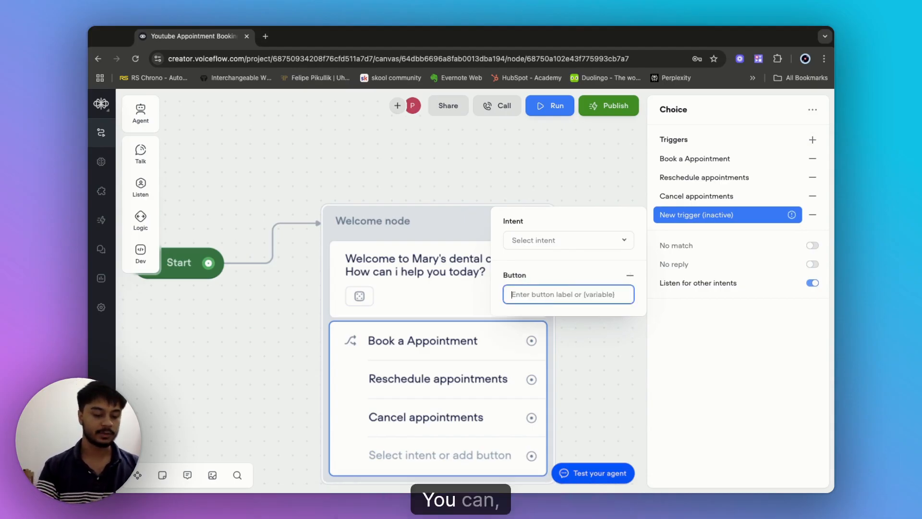
{"action": "type", "text": "FAQs"}
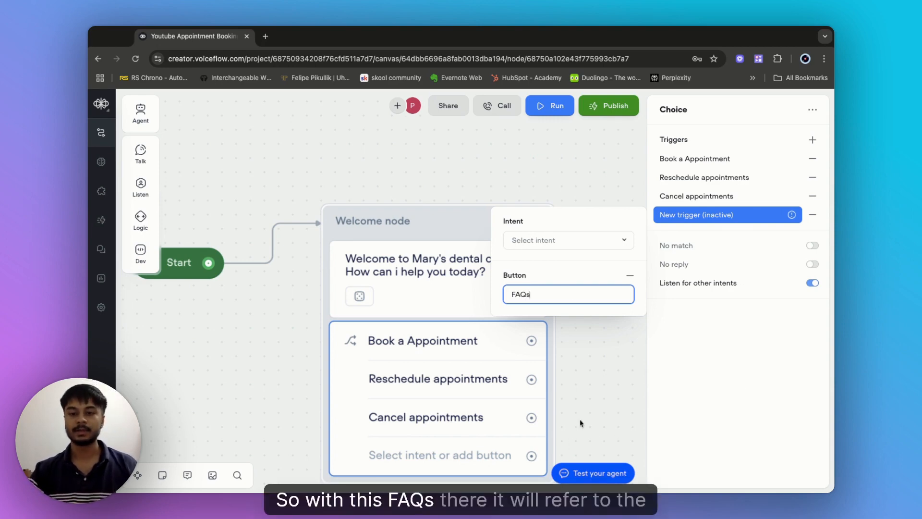
{"action": "left_click", "coordinate": [705, 378]}
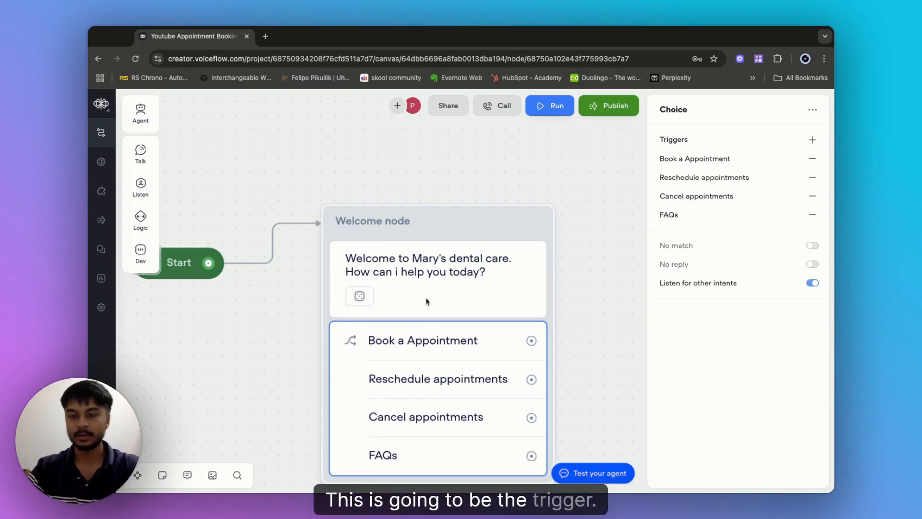
- Start creating a new intent for the "Book a Appointment" trigger and name it "Book an appointment"
{"action": "left_click", "coordinate": [701, 164]}
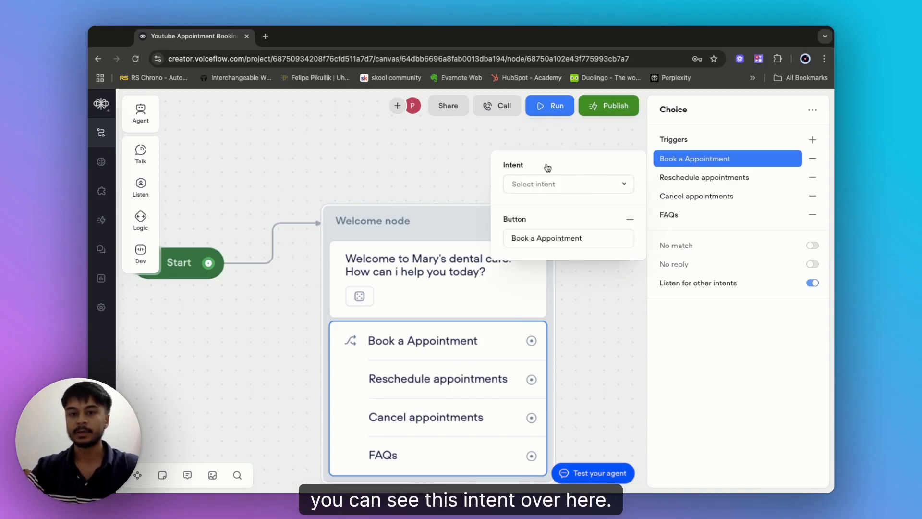
{"action": "left_click", "coordinate": [547, 190]}
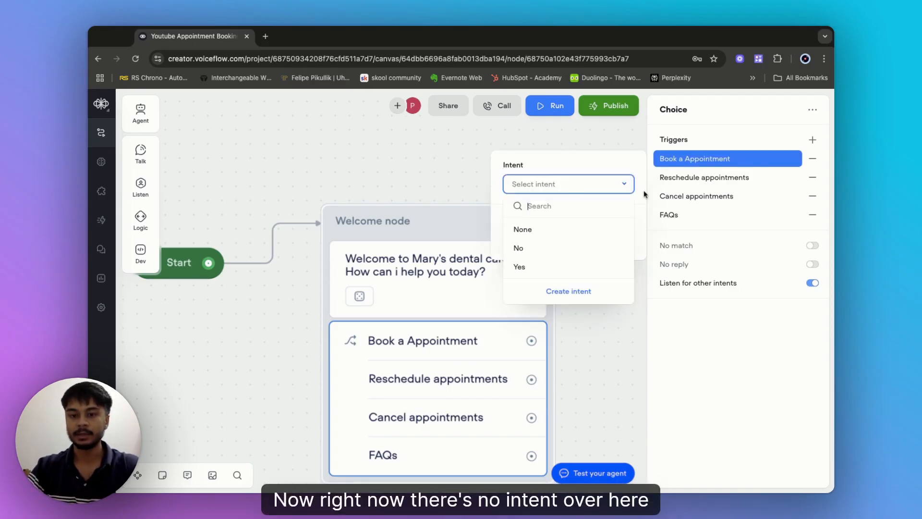
{"action": "left_click", "coordinate": [551, 169]}
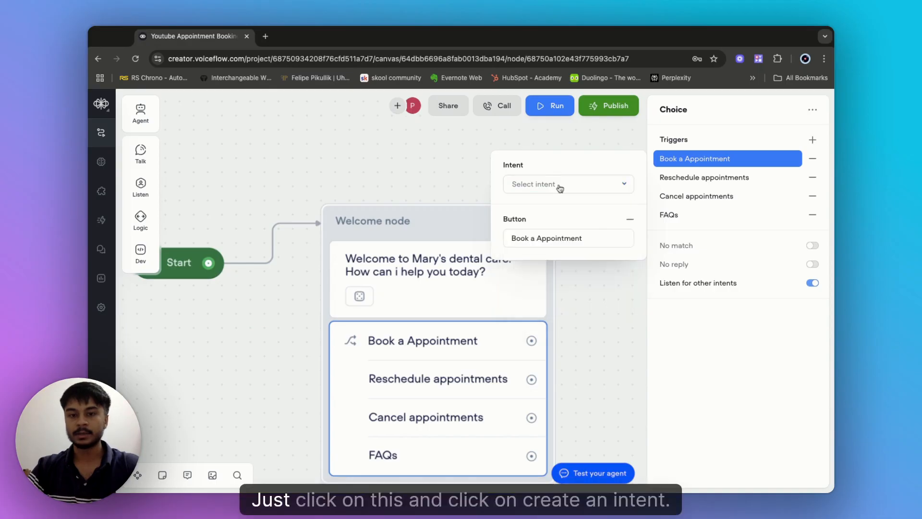
{"action": "left_click", "coordinate": [560, 188]}
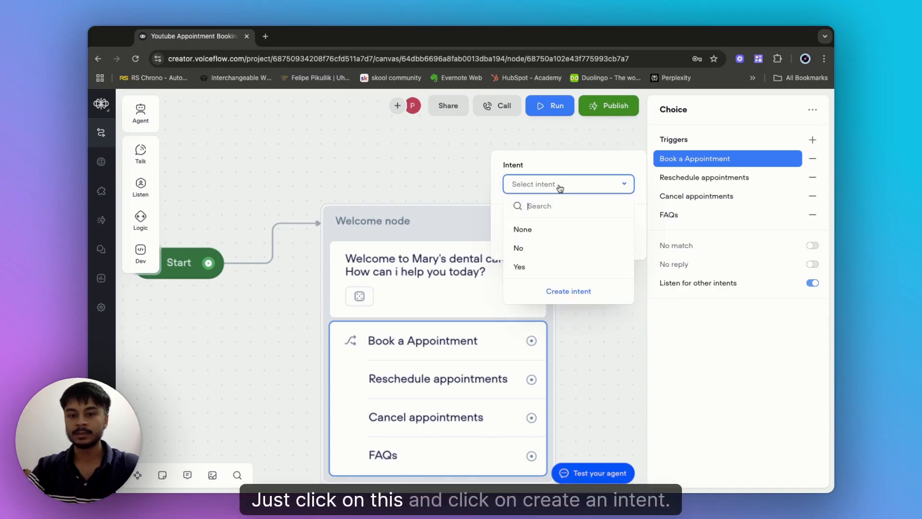
{"action": "left_click", "coordinate": [559, 290]}
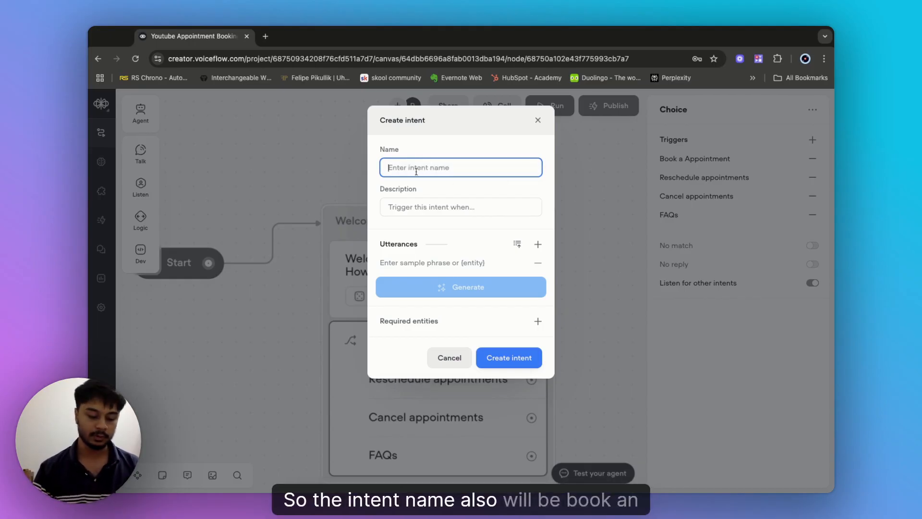
{"action": "type", "text": "Boo"}
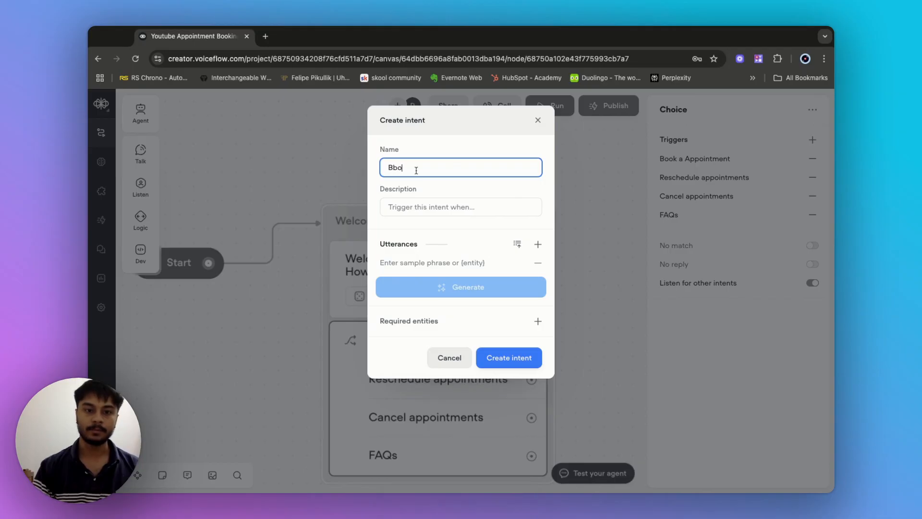
{"action": "key", "text": "BackSpace"}
{"action": "key", "text": "BackSpace"}
{"action": "type", "text": "ook an appoin"}
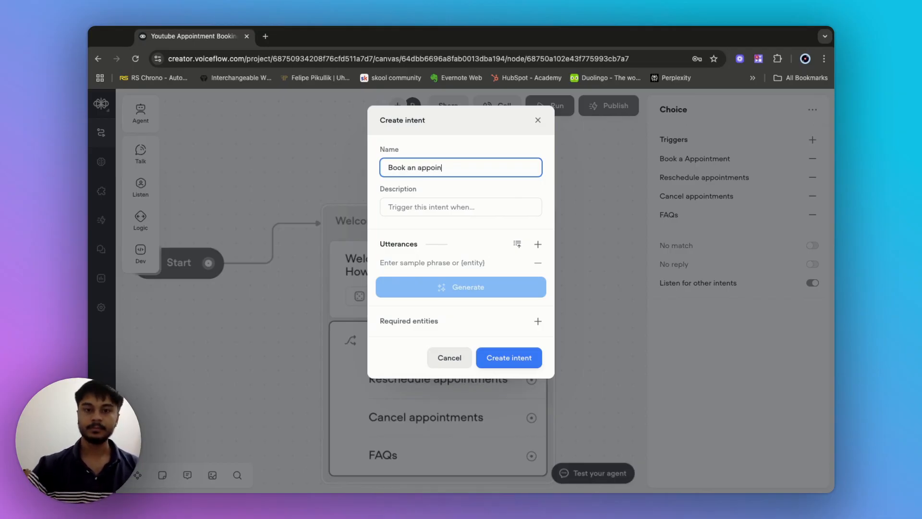
{"action": "type", "text": "tment"}
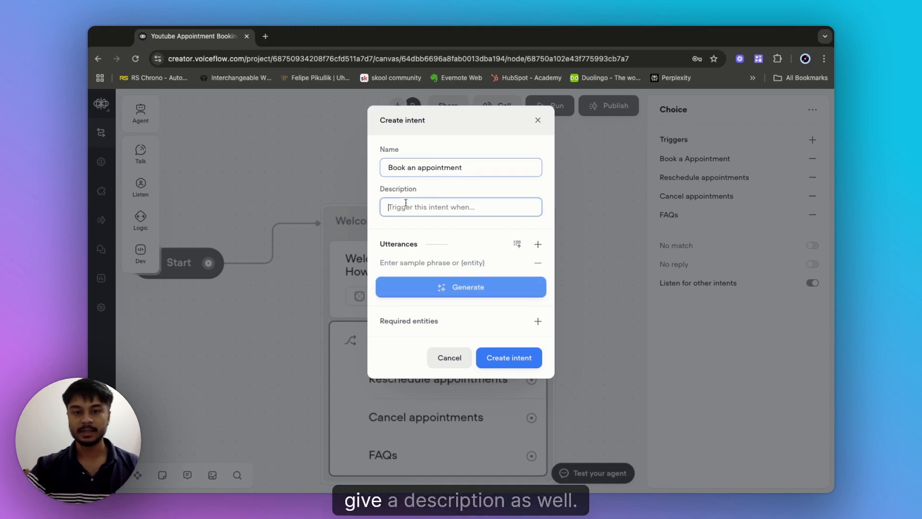
- Set the intent's description to "Trigger this event when the user wants to book an appointment or is looking to schedule one later"
{"action": "left_click", "coordinate": [405, 204]}
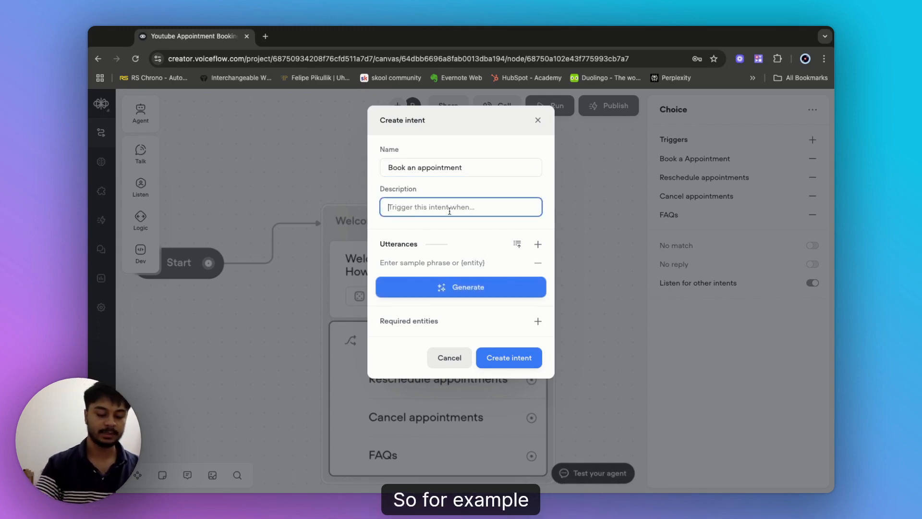
{"action": "type", "text": "Trigger"}
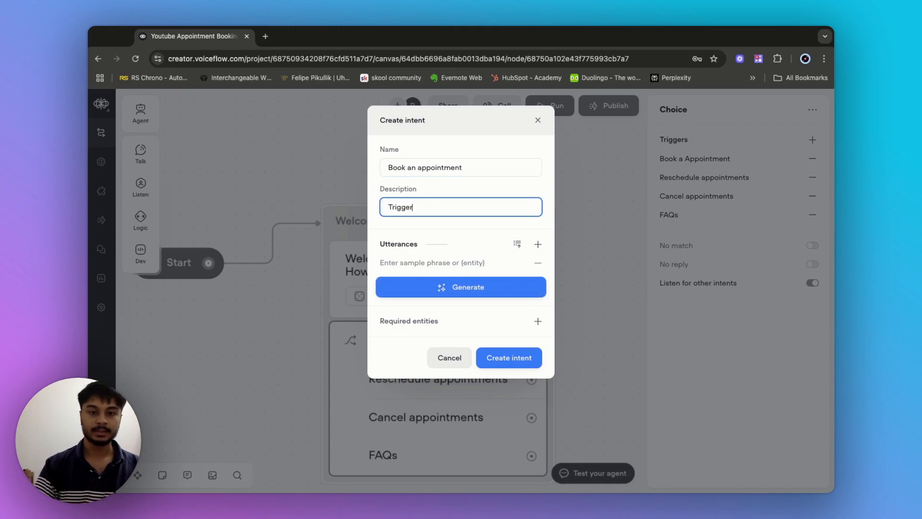
{"action": "type", "text": " this eve"}
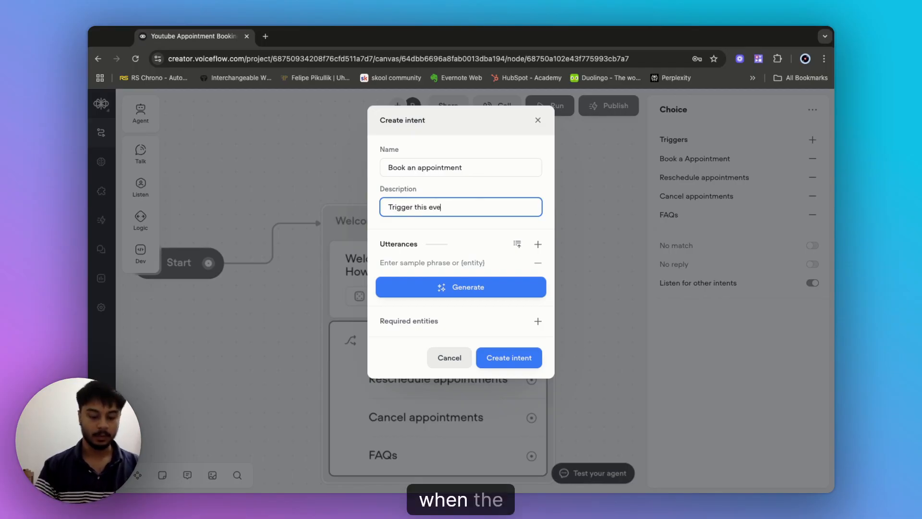
{"action": "type", "text": "nt when the us"}
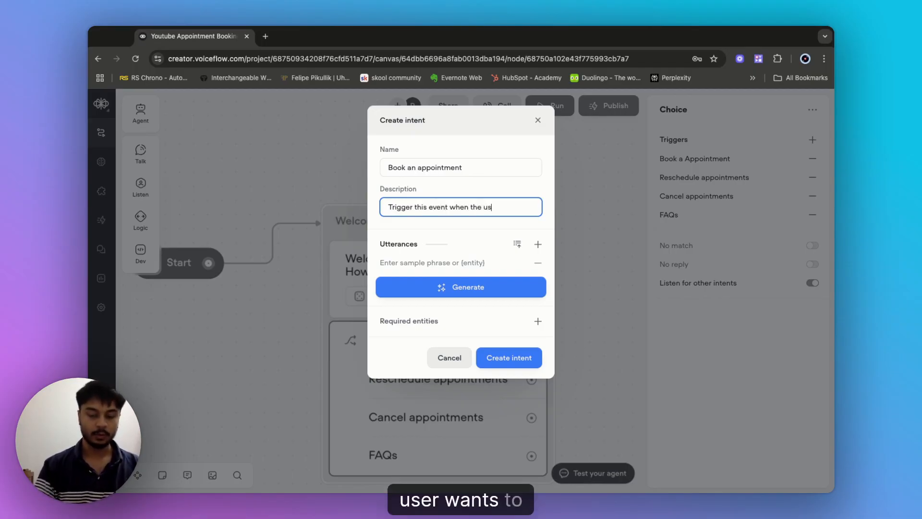
{"action": "type", "text": "er wants to book an ap"}
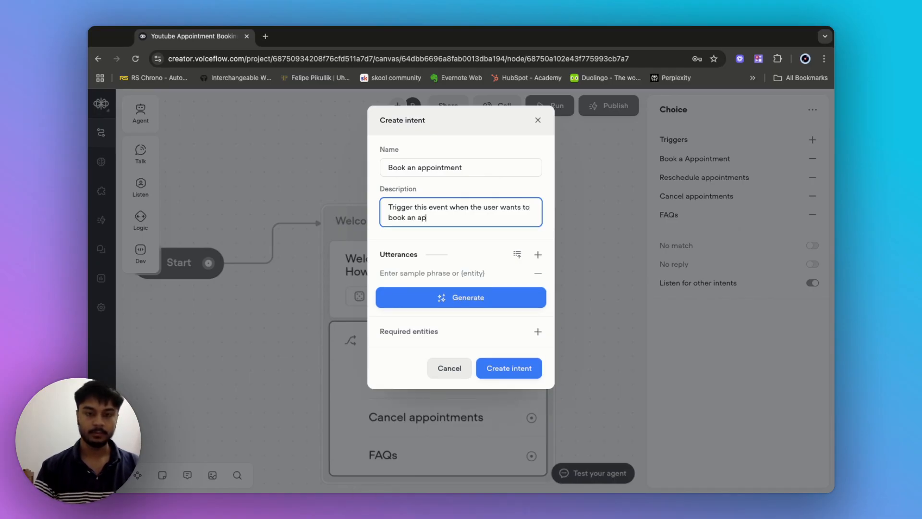
{"action": "type", "text": "poointment ot "}
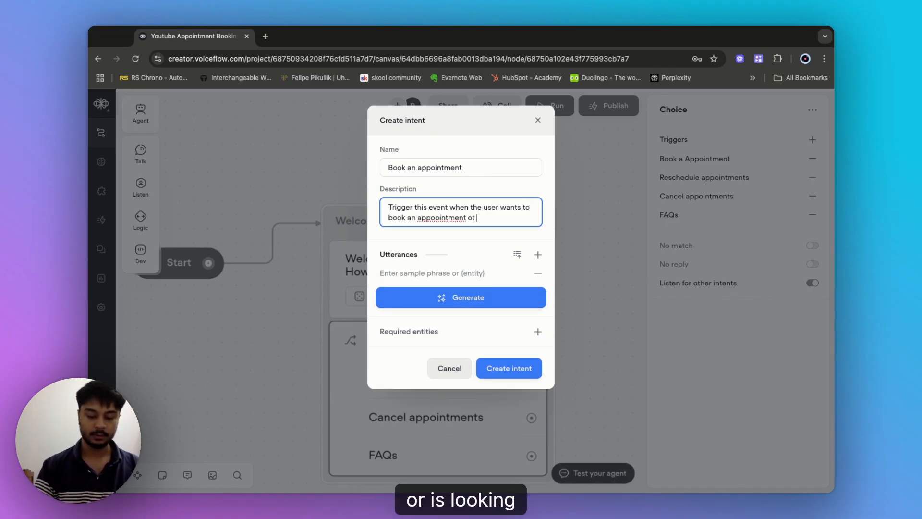
{"action": "type", "text": "is looking to"}
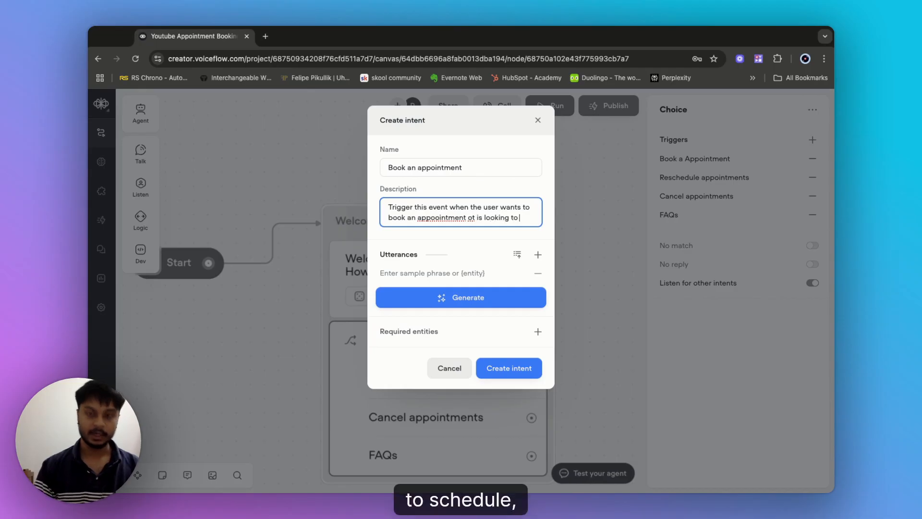
{"action": "type", "text": " schedule o"}
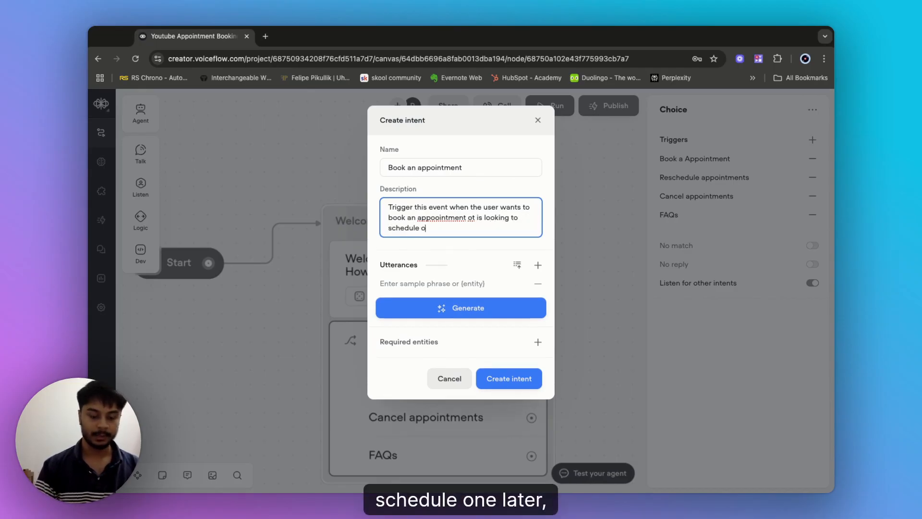
{"action": "type", "text": "ne later"}
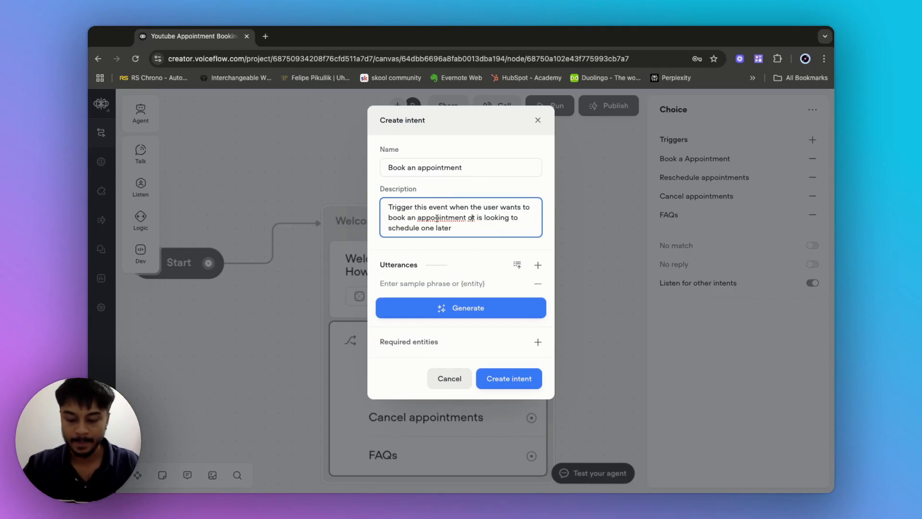
{"action": "left_click", "coordinate": [472, 218]}
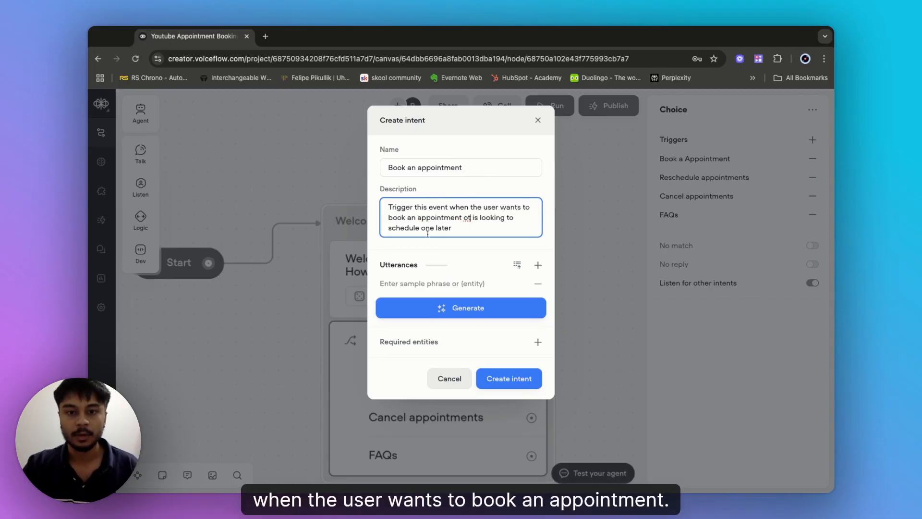
{"action": "key", "text": "BackSpace"}
{"action": "type", "text": "r"}
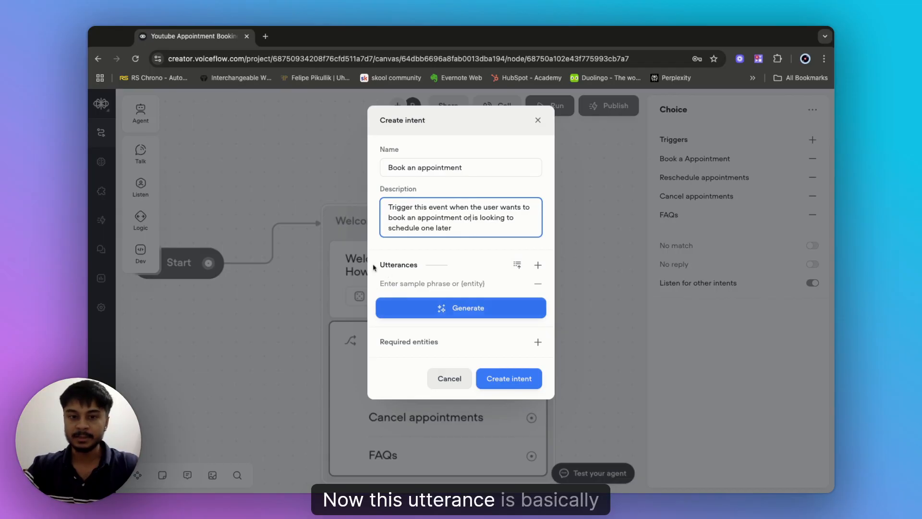
- Add the sample utterances "i want tyo book an appointment", "book an appointment" and "book now" to the intent
{"action": "left_click", "coordinate": [401, 284]}
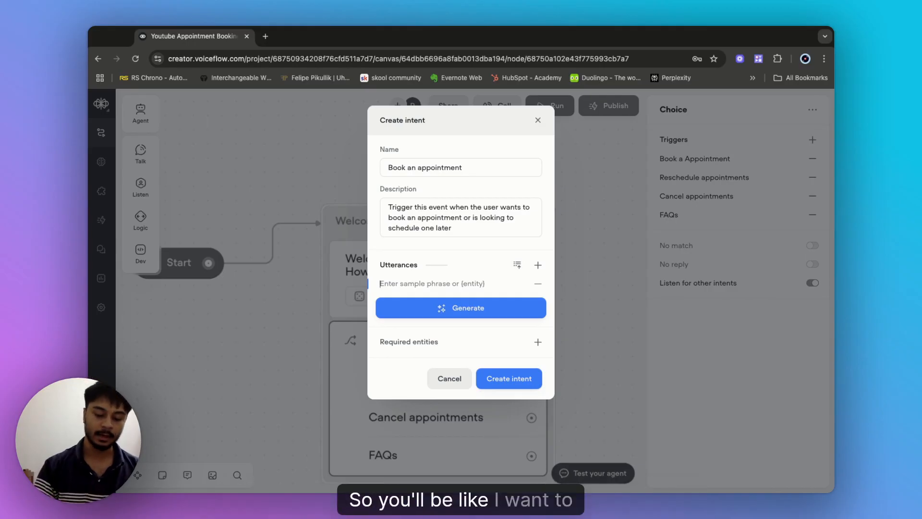
{"action": "type", "text": "i want"}
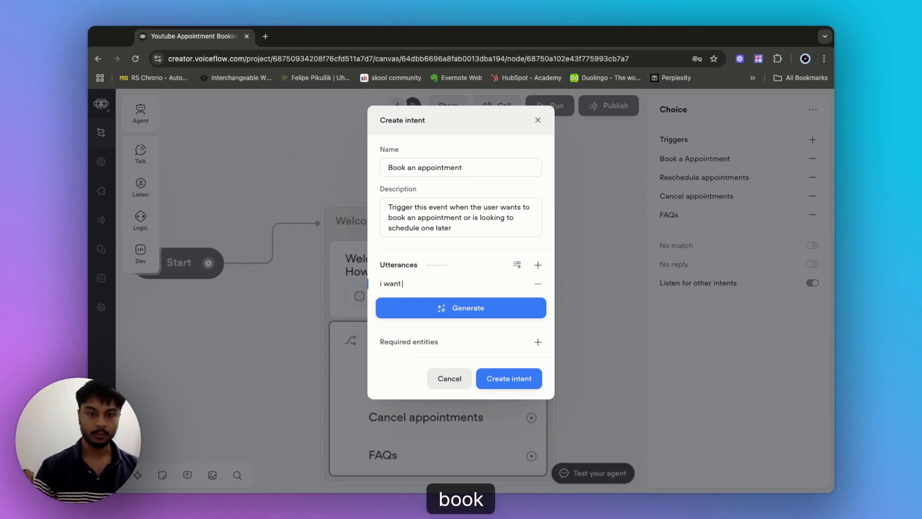
{"action": "type", "text": " tyo book an appointment"}
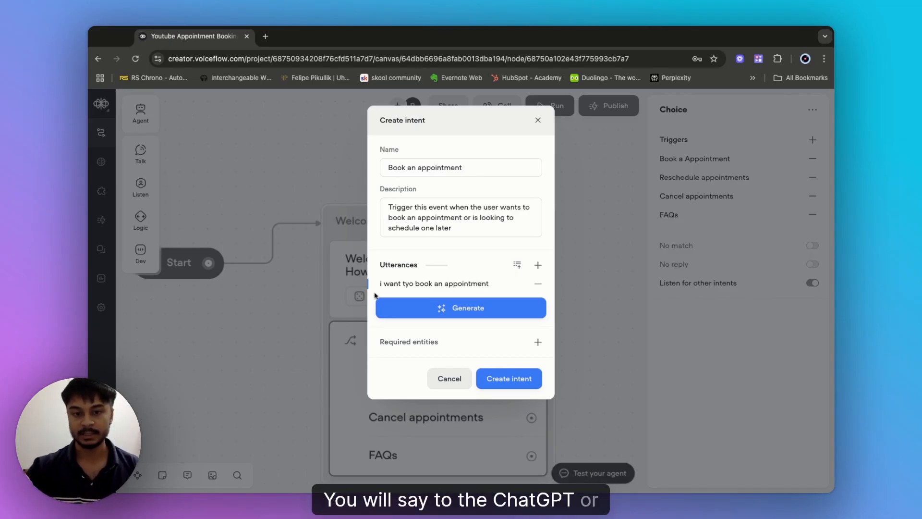
{"action": "left_click", "coordinate": [538, 265]}
{"action": "type", "text": "bo"}
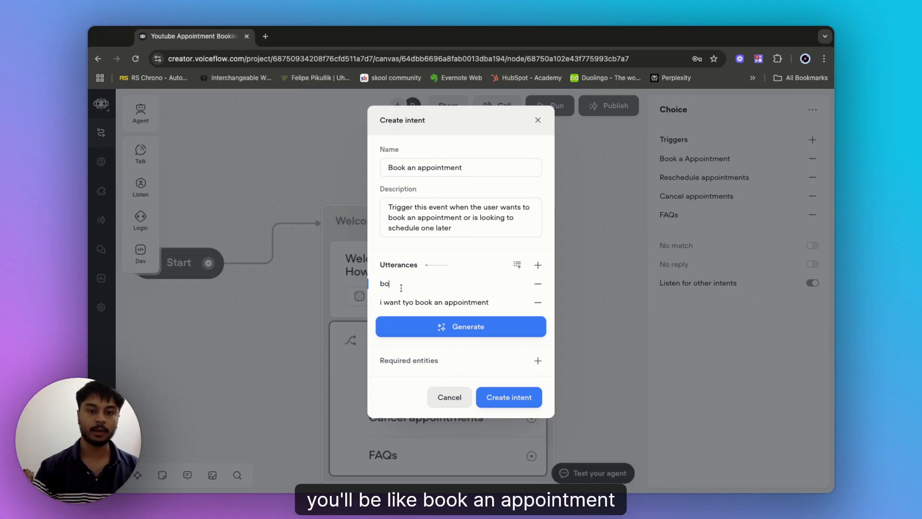
{"action": "type", "text": "ok an apoiintment"}
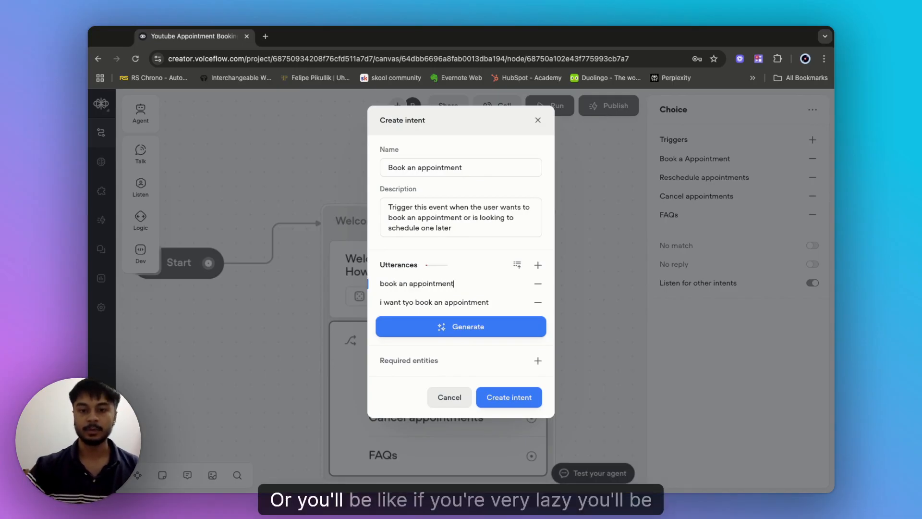
{"action": "left_click", "coordinate": [537, 265]}
{"action": "type", "text": "book how"}
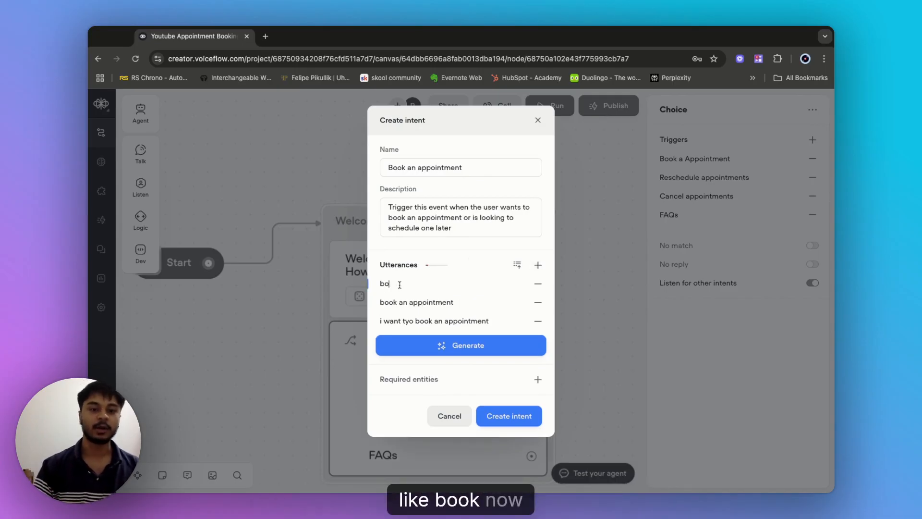
- Add two more utterances to the intent: "schedule an appointment" and "appointment for today at 2pm"
{"action": "left_click", "coordinate": [538, 265]}
{"action": "type", "text": "schedu"}
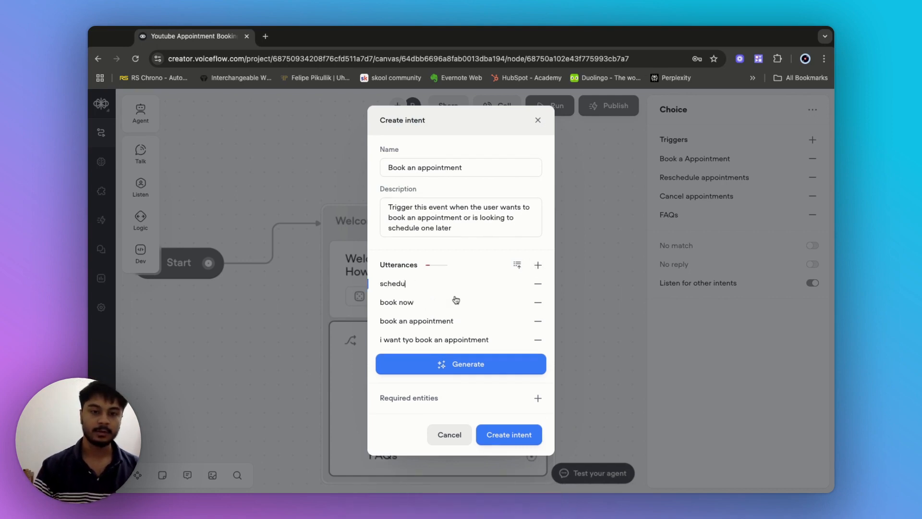
{"action": "type", "text": "le a "}
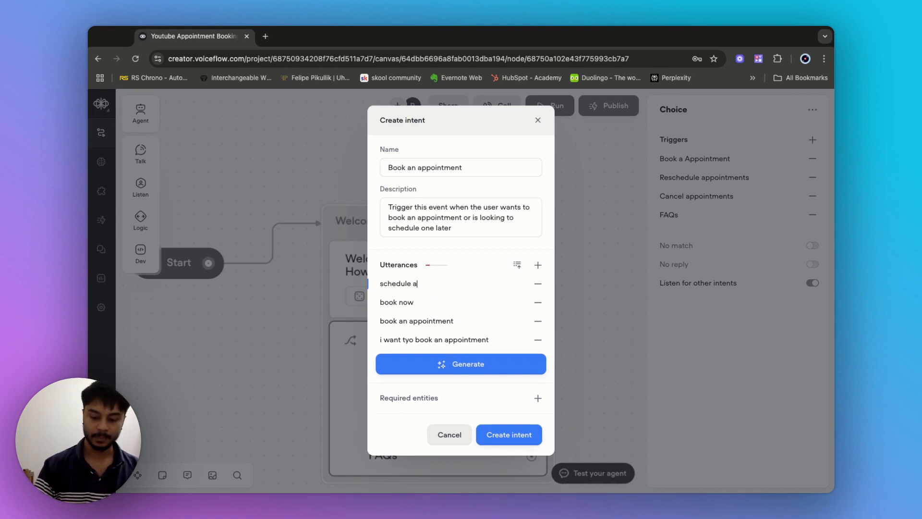
{"action": "type", "text": " appointment"}
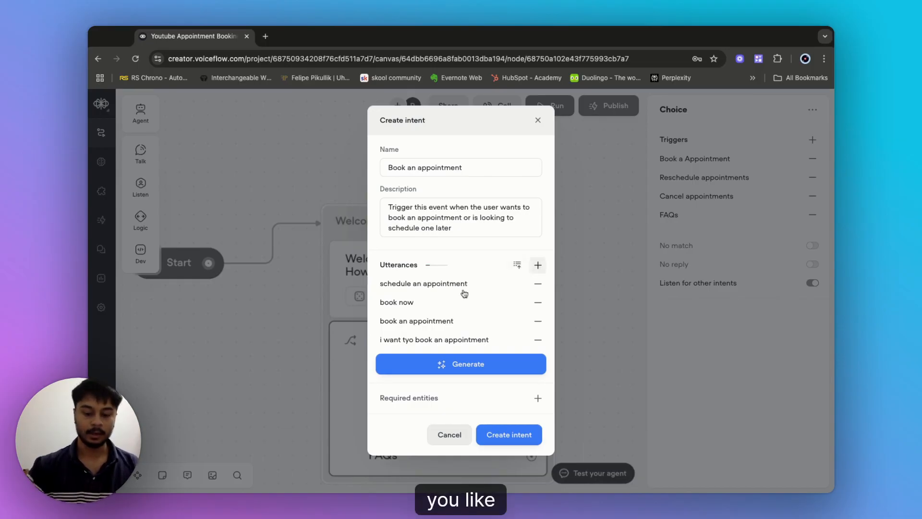
{"action": "key", "text": "Return"}
{"action": "type", "text": "appoin"}
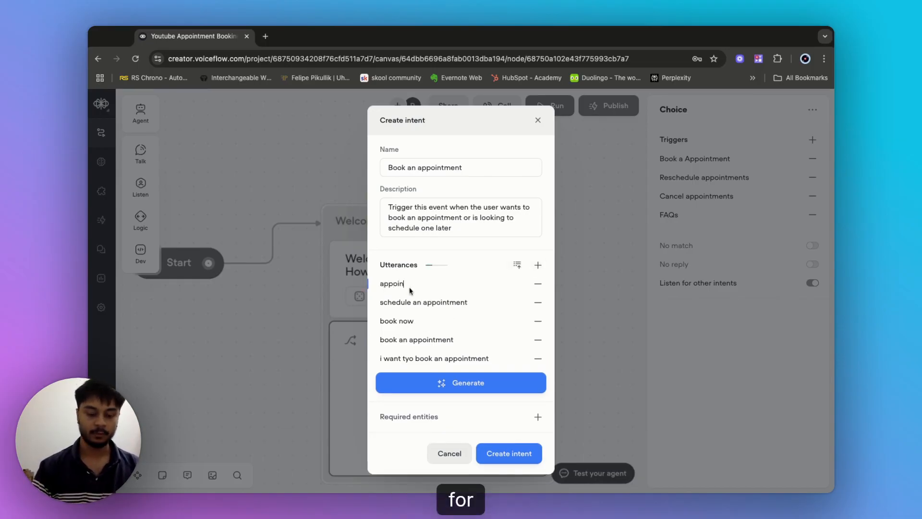
{"action": "type", "text": "tment for t"}
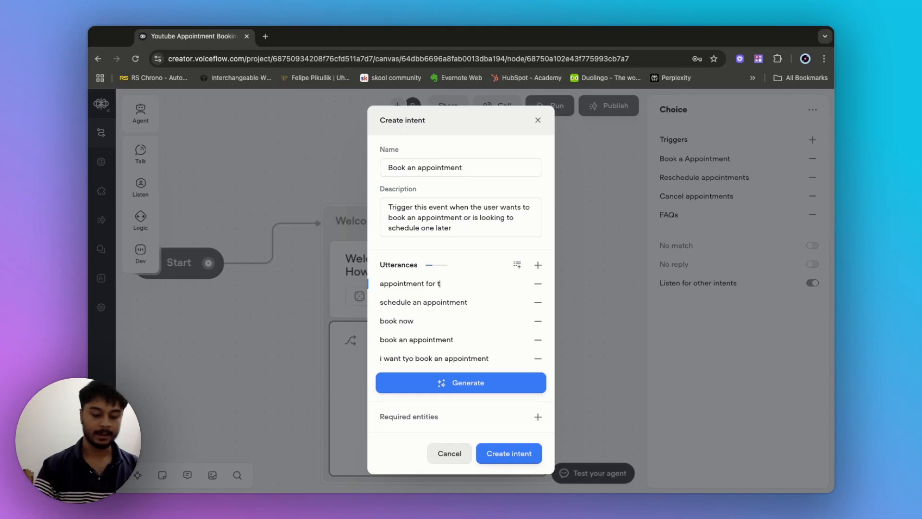
{"action": "type", "text": "oday at 2pm"}
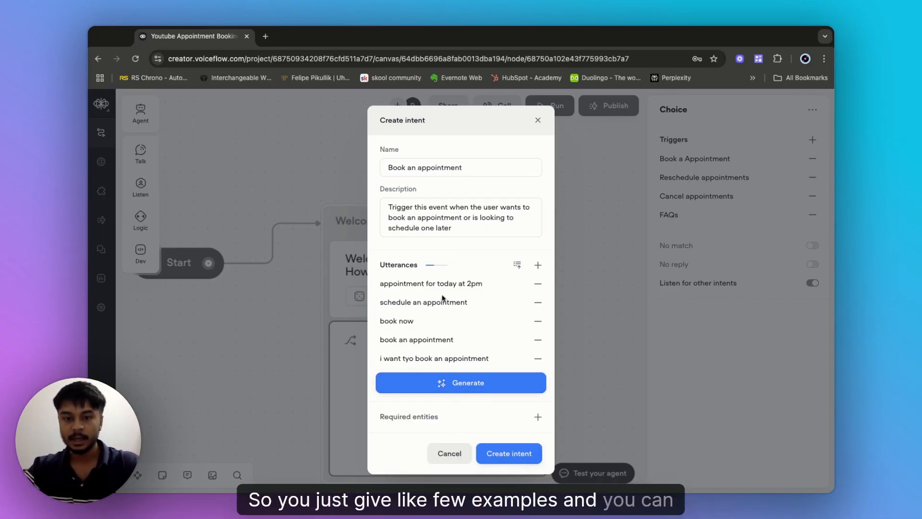
- Generate 20 additional sample phrases for the "Book an appointment" intent and finish creating it
{"action": "mouse_move", "coordinate": [446, 385]}
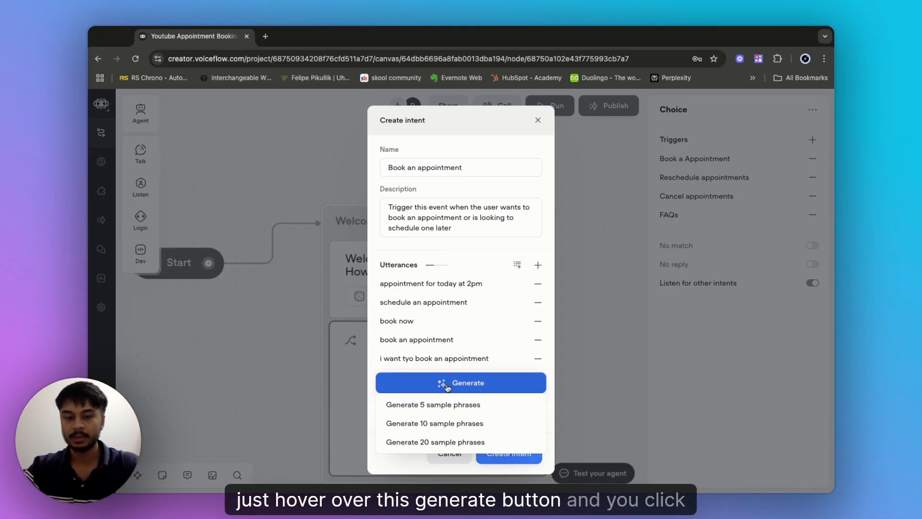
{"action": "left_click", "coordinate": [446, 442]}
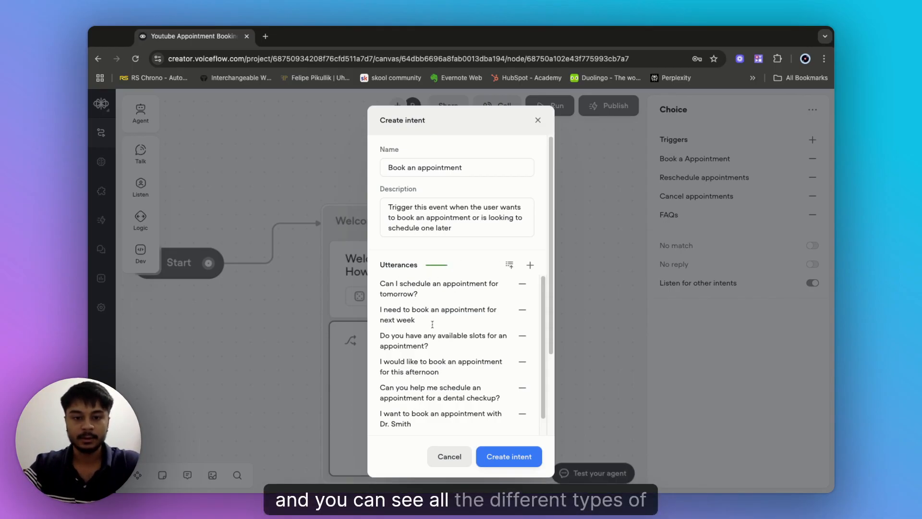
{"action": "scroll", "coordinate": [433, 324], "scroll_direction": "down", "scroll_amount": 5}
{"action": "scroll", "coordinate": [434, 327], "scroll_direction": "up", "scroll_amount": 5}
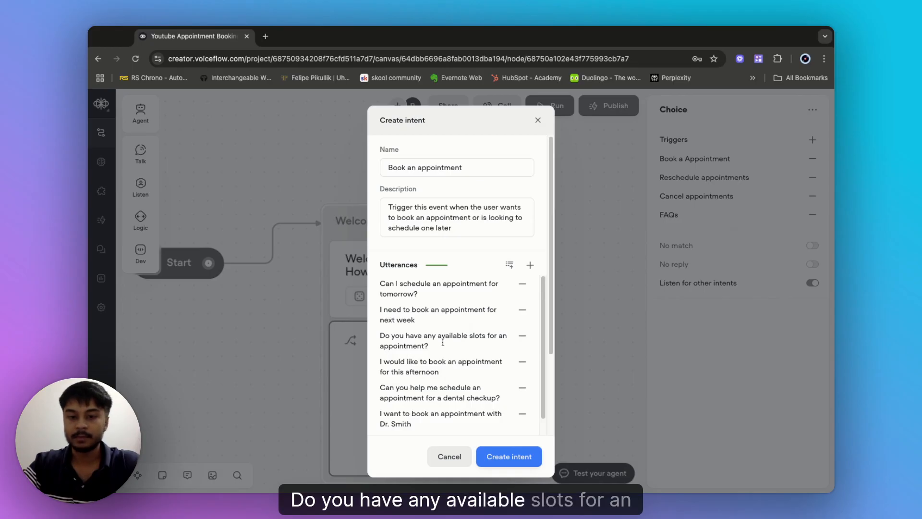
{"action": "scroll", "coordinate": [435, 360], "scroll_direction": "down", "scroll_amount": 1}
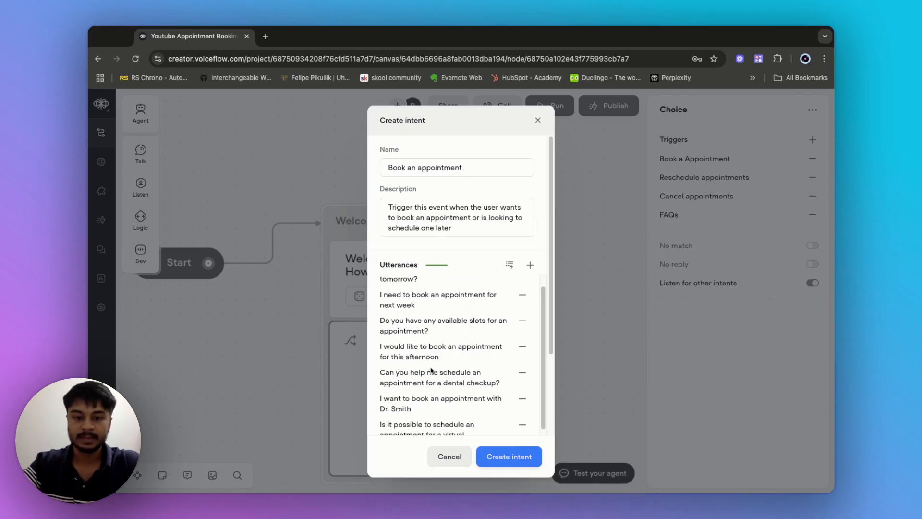
{"action": "scroll", "coordinate": [432, 372], "scroll_direction": "down", "scroll_amount": 1}
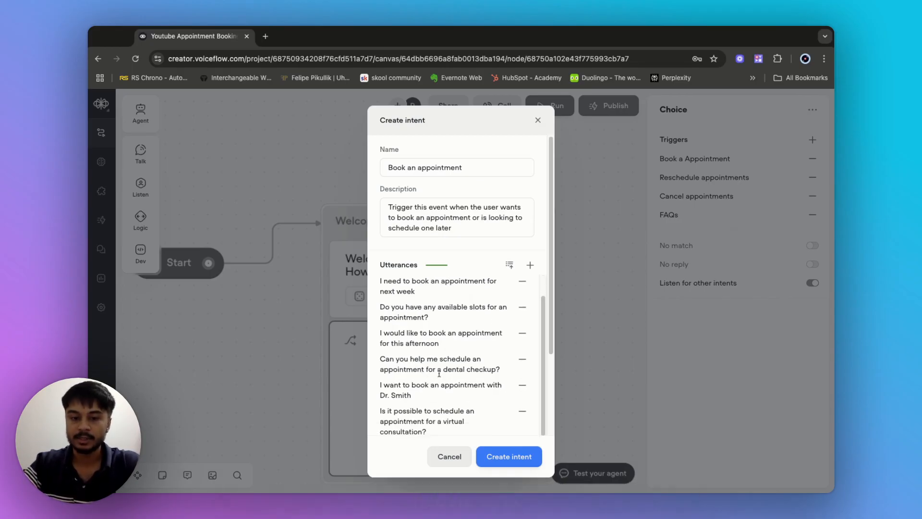
{"action": "scroll", "coordinate": [469, 377], "scroll_direction": "down", "scroll_amount": 1}
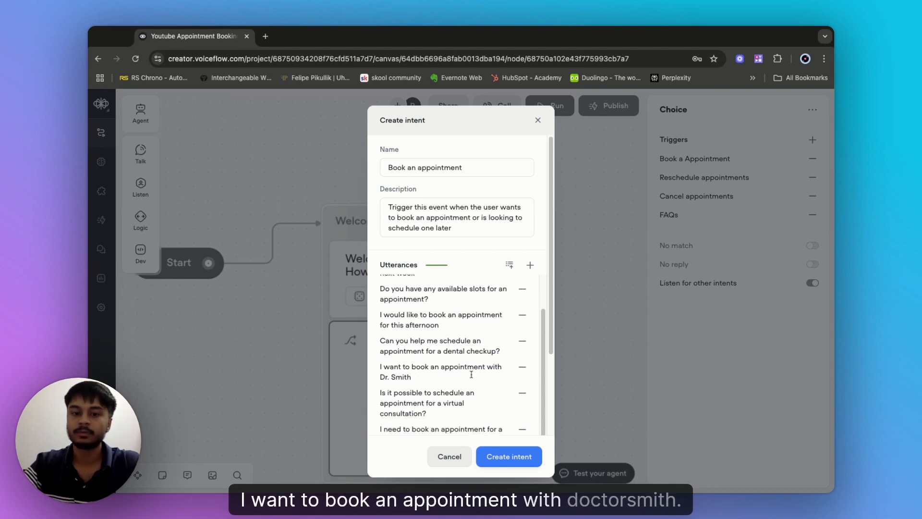
{"action": "scroll", "coordinate": [397, 370], "scroll_direction": "down", "scroll_amount": 1}
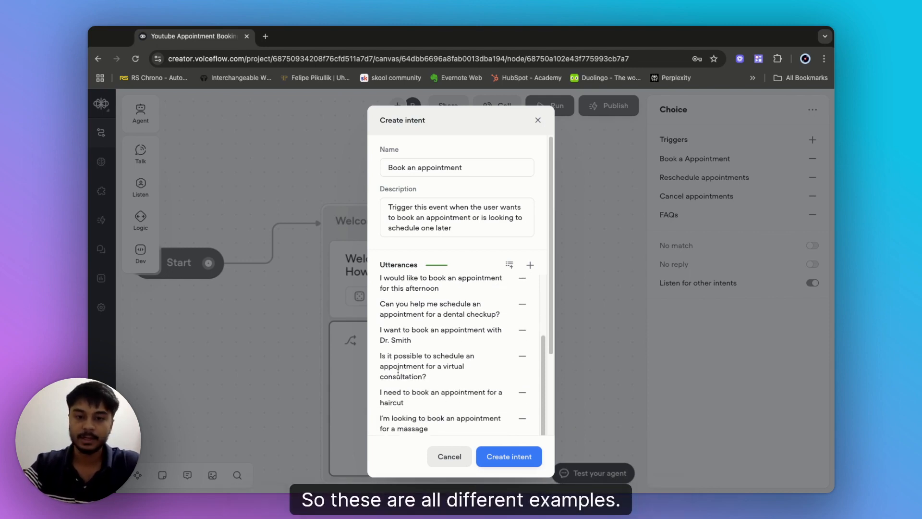
{"action": "scroll", "coordinate": [397, 371], "scroll_direction": "down", "scroll_amount": 3}
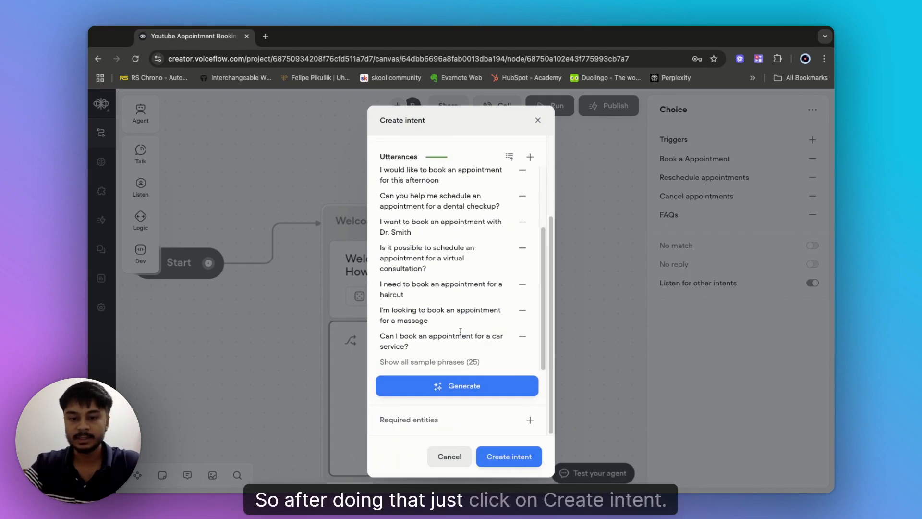
{"action": "left_click", "coordinate": [511, 459]}
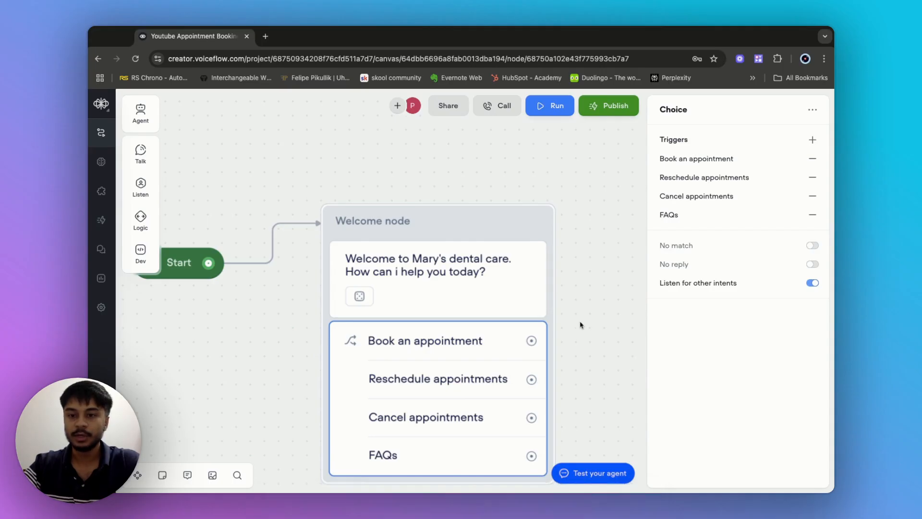
- Start a new intent for the "Reschedule appointments" trigger and name it "Reschedule appointment"
{"action": "left_click", "coordinate": [685, 183]}
{"action": "left_click", "coordinate": [597, 202]}
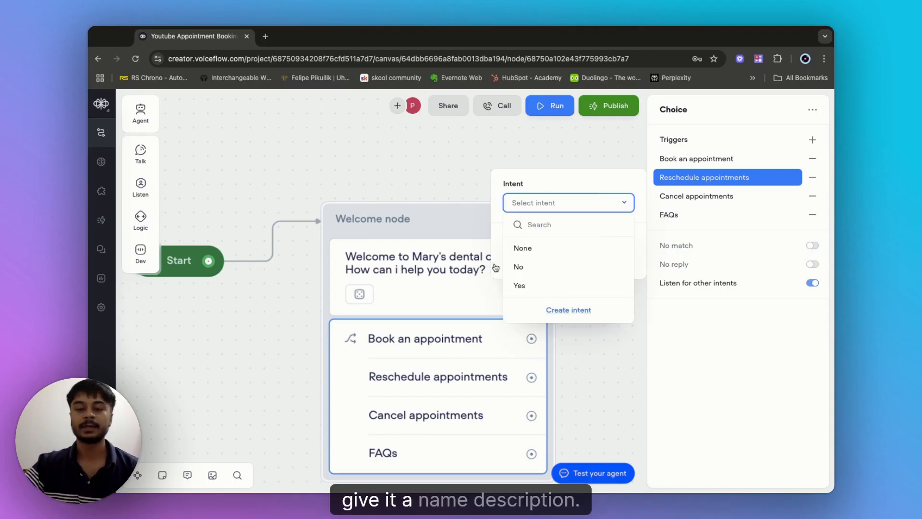
{"action": "left_click", "coordinate": [571, 311]}
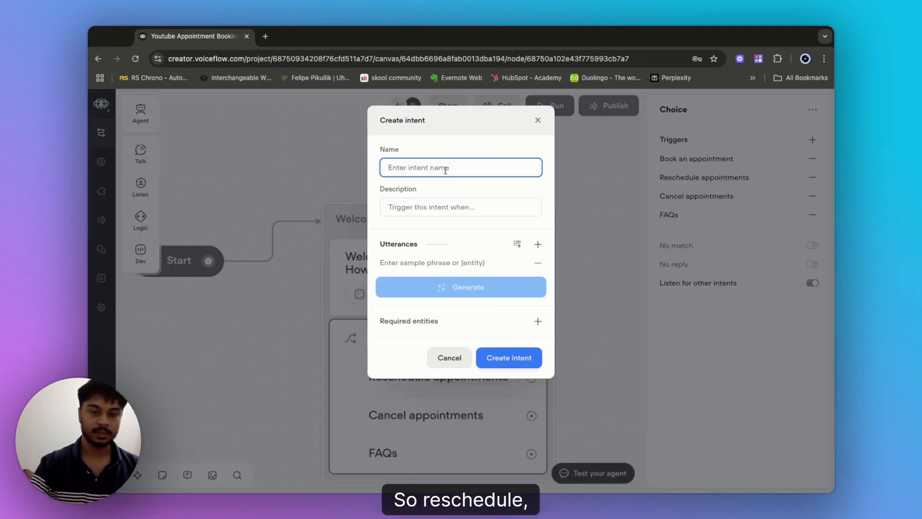
{"action": "type", "text": "Reschdeul"}
{"action": "key", "text": "BackSpace"}
{"action": "key", "text": "BackSpace"}
{"action": "key", "text": "BackSpace"}
{"action": "key", "text": "BackSpace"}
{"action": "type", "text": "ed"}
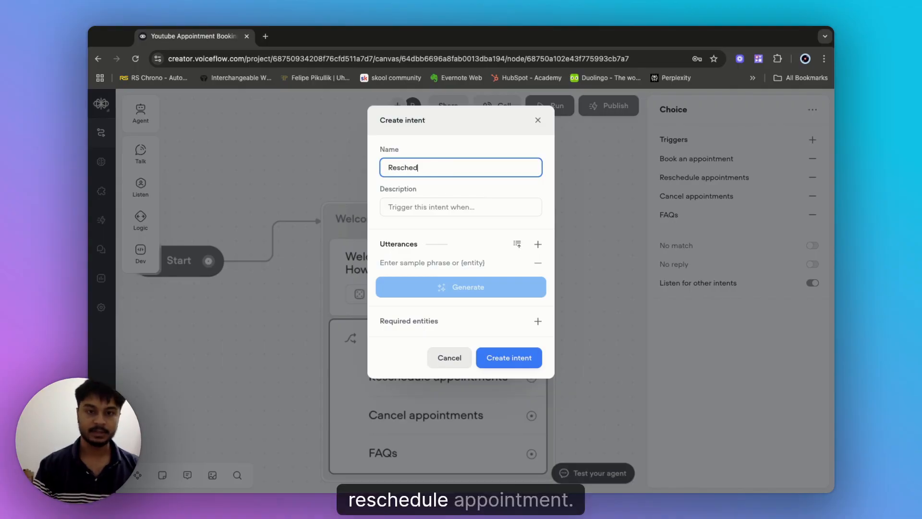
{"action": "type", "text": "ule appointment"}
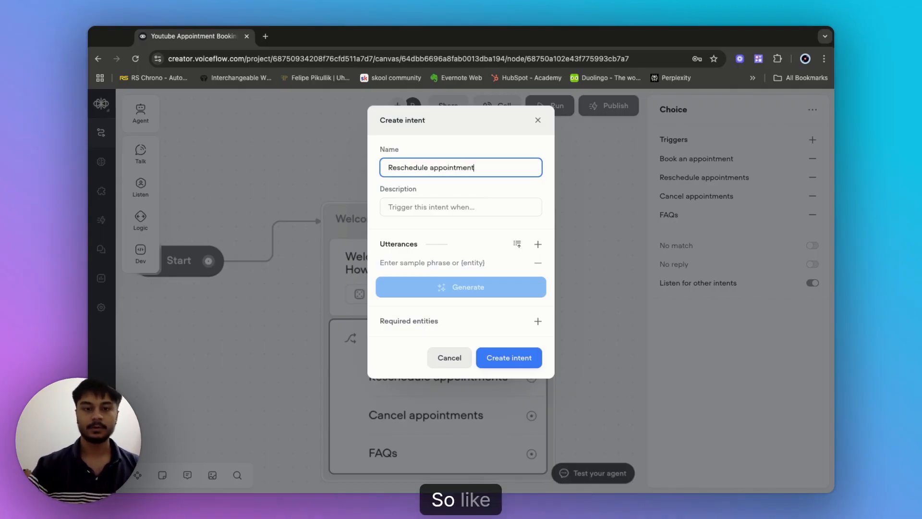
- Set the intent's description to "trigger this intent when the user wants tor reschedule an appointment"
{"action": "left_click", "coordinate": [453, 205]}
{"action": "type", "text": "trig"}
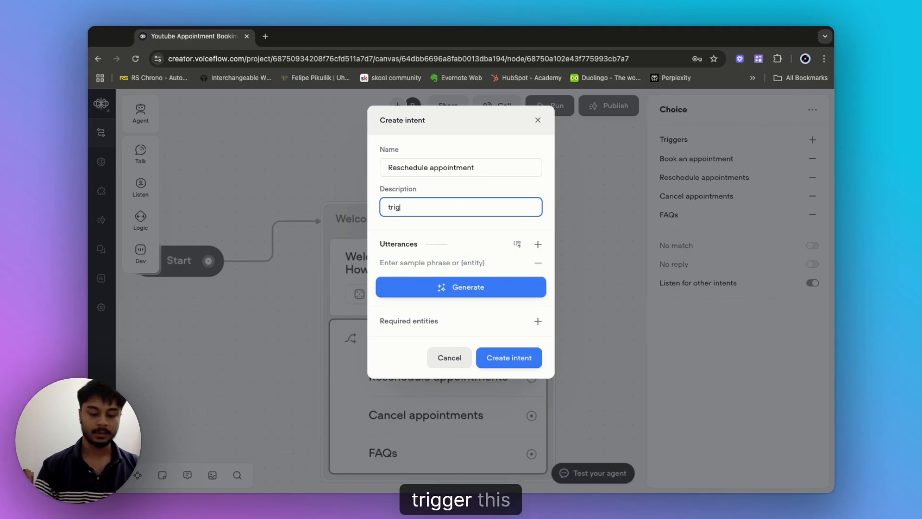
{"action": "type", "text": "ger this inte"}
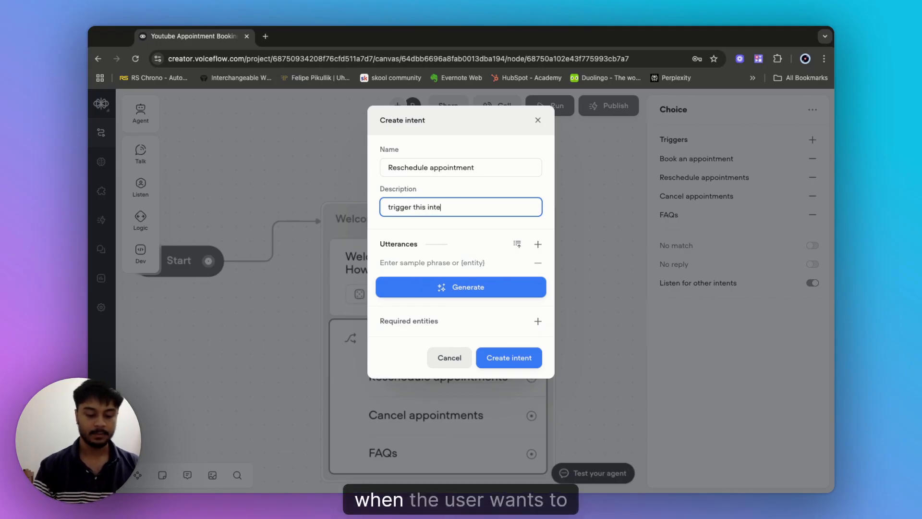
{"action": "type", "text": "nt when the use"}
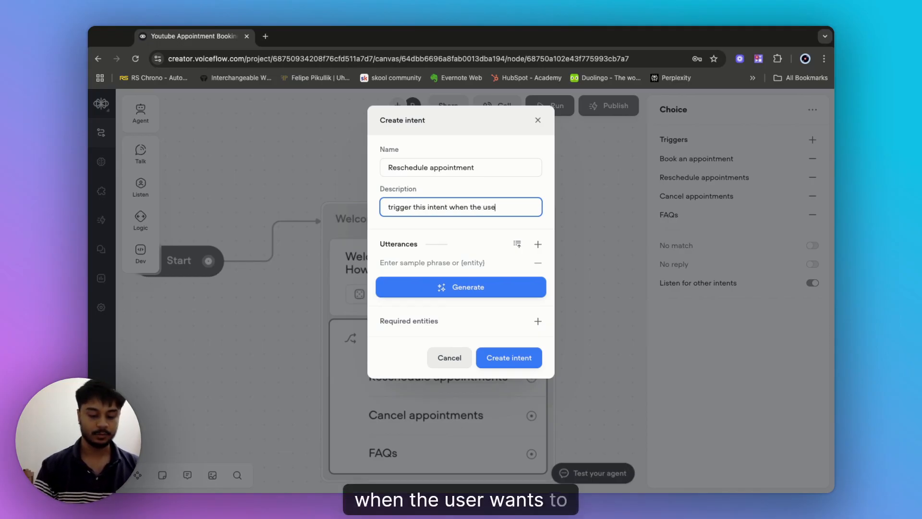
{"action": "type", "text": "r wants to re"}
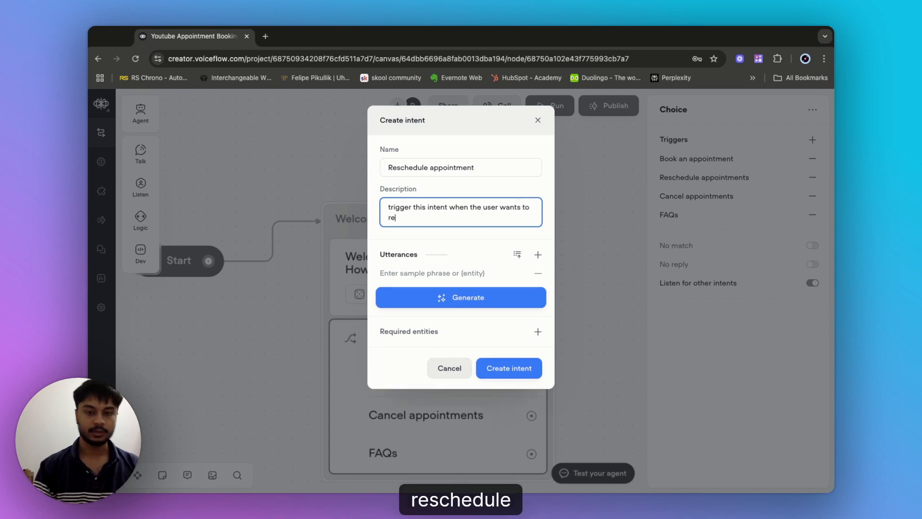
{"action": "type", "text": "schdule"}
{"action": "key", "text": "BackSpace"}
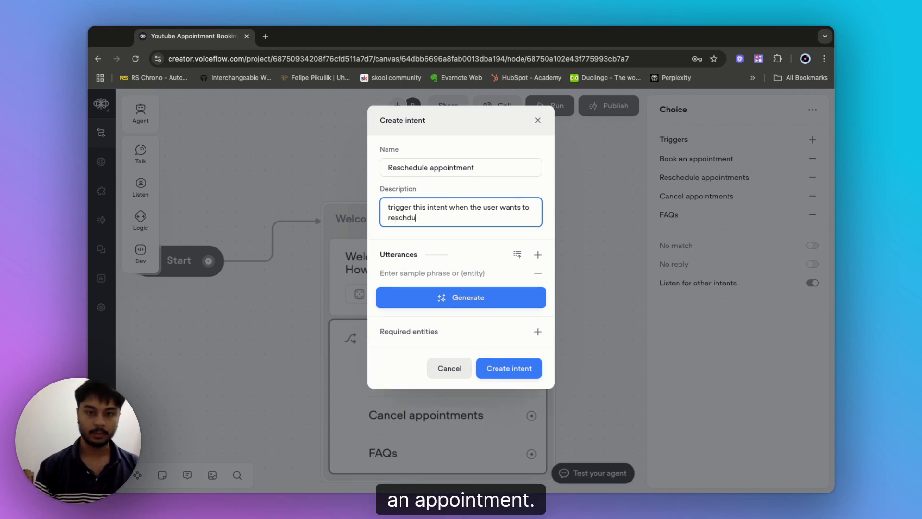
{"action": "type", "text": "ule an appointment"}
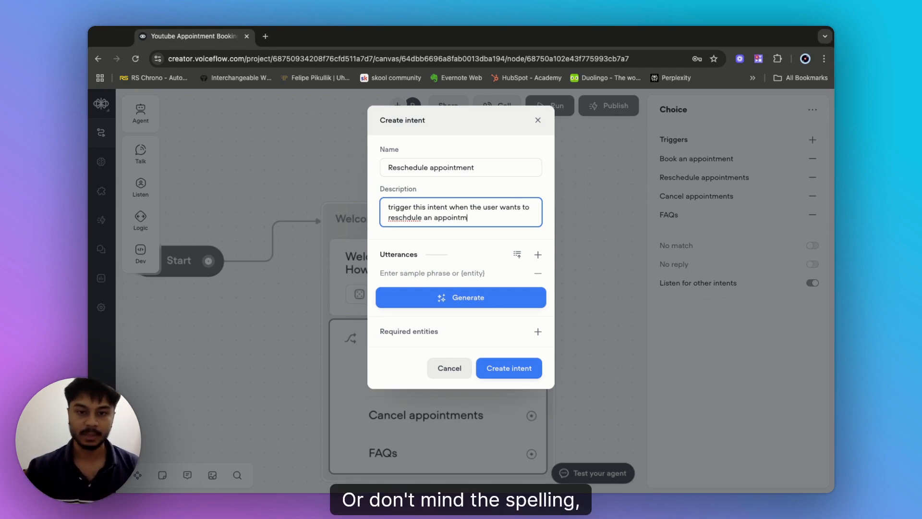
{"action": "double_click", "coordinate": [408, 221]}
{"action": "key", "text": "BackSpace"}
{"action": "type", "text": "re"}
{"action": "key", "text": "BackSpace"}
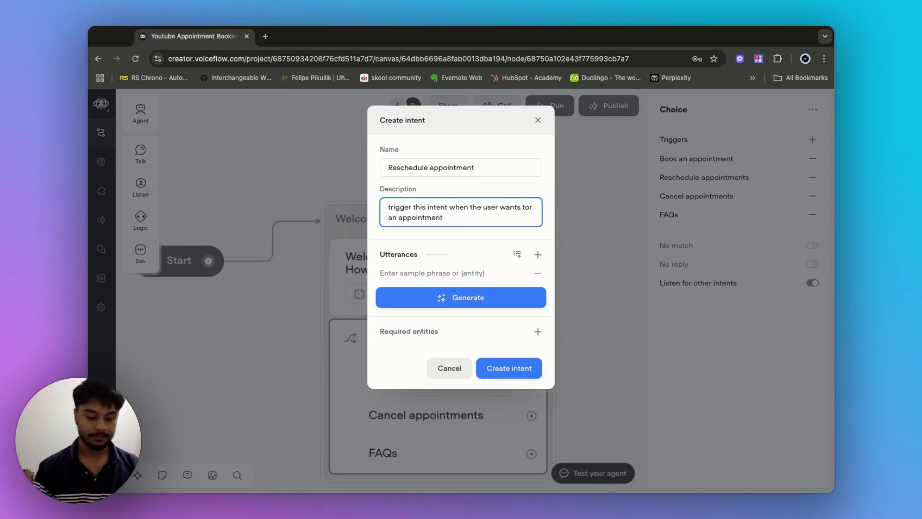
{"action": "type", "text": "reschedule"}
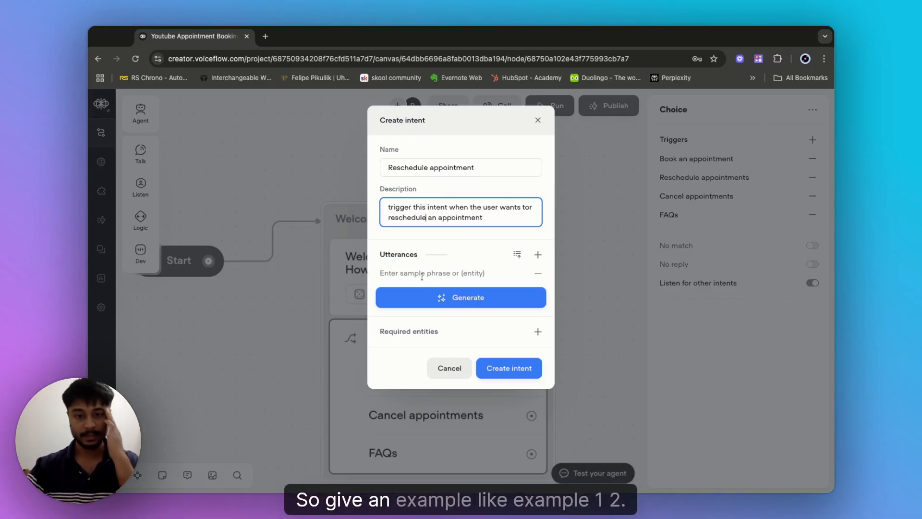
- Add the utterances "want to reschdule an appointment", "i want to change the date and time for my appointment" and "what is your reeschduling process"
{"action": "left_click", "coordinate": [422, 275]}
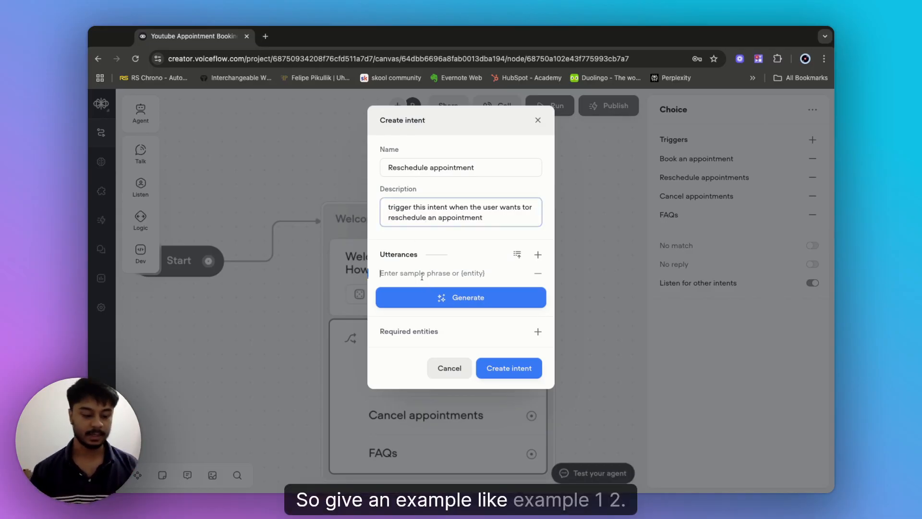
{"action": "type", "text": "want to reschdule an"}
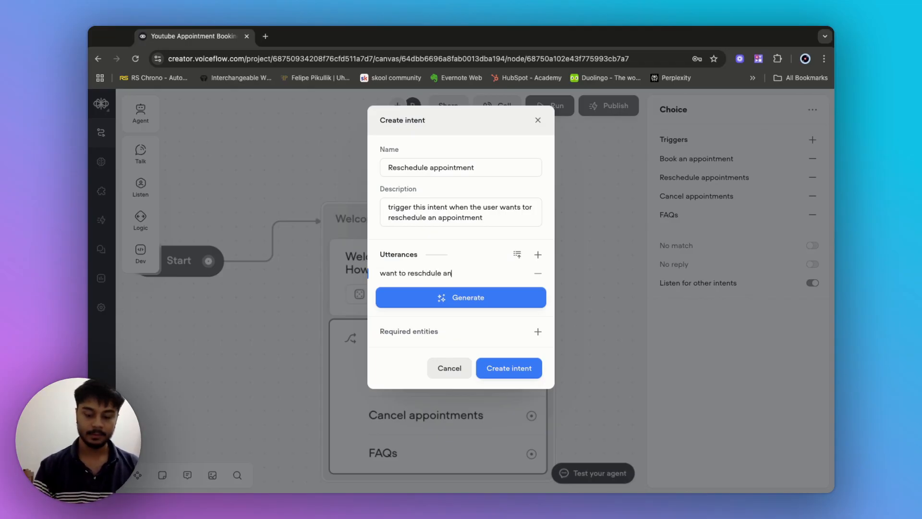
{"action": "key", "text": "Return"}
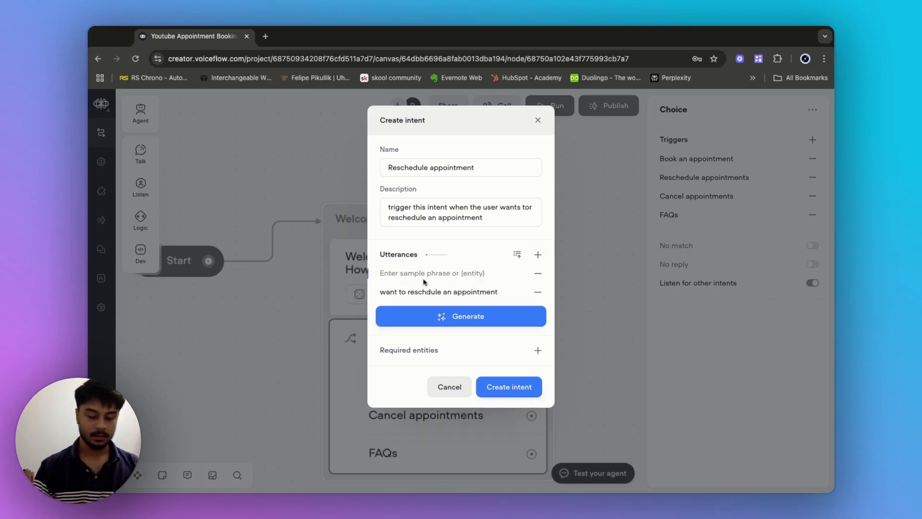
{"action": "type", "text": "i want to change the da"}
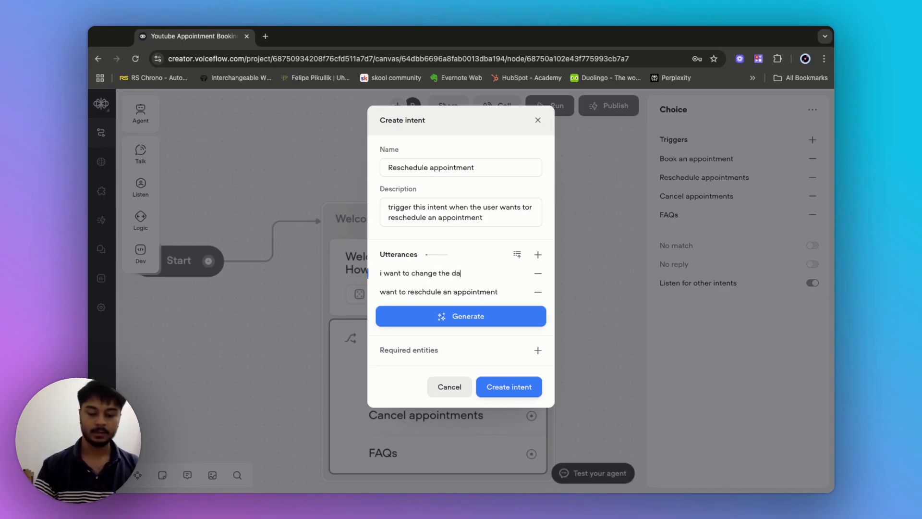
{"action": "type", "text": "te and time for my ap"}
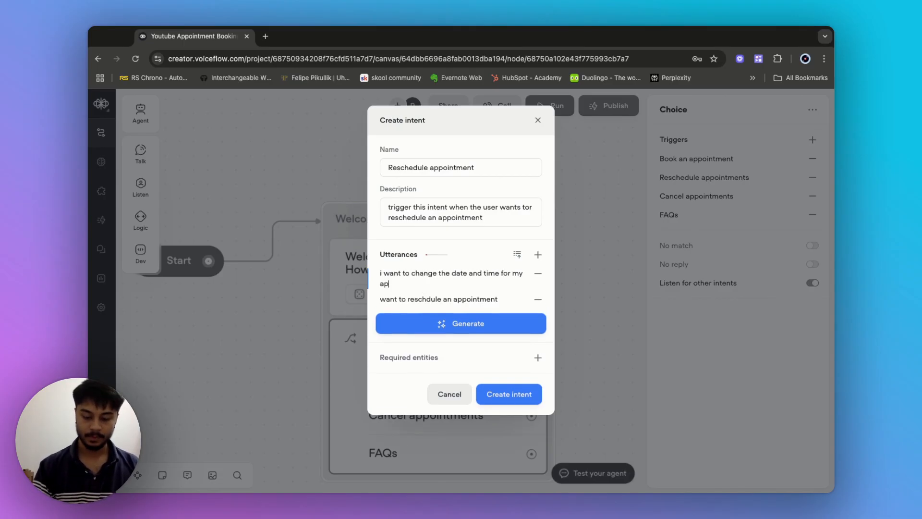
{"action": "type", "text": "pointment"}
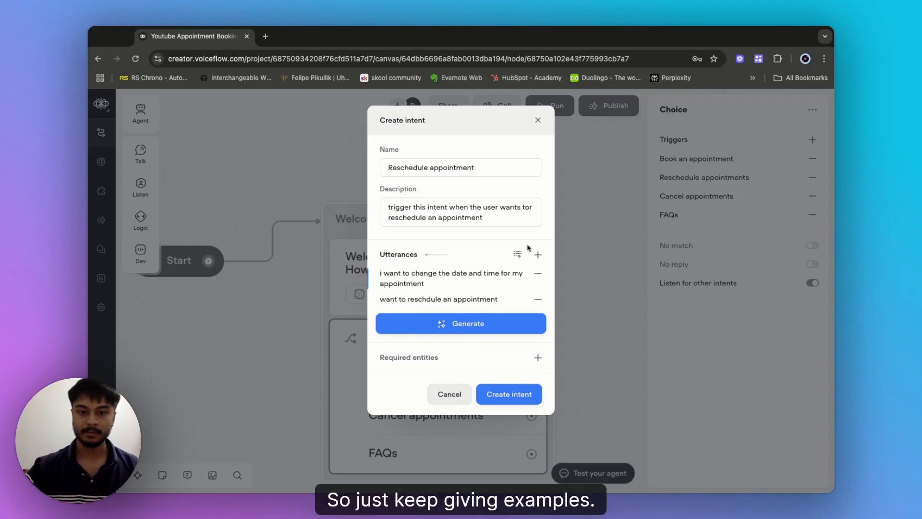
{"action": "key", "text": "Return"}
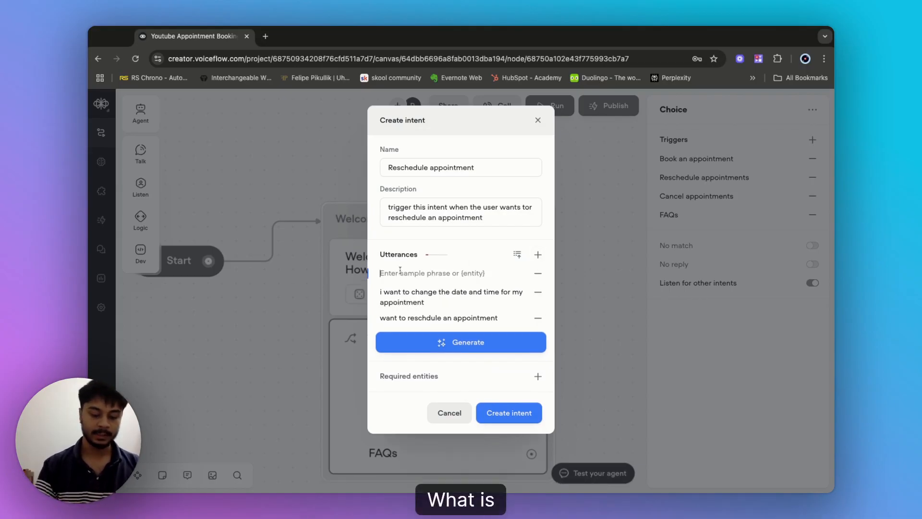
{"action": "type", "text": "what is your"}
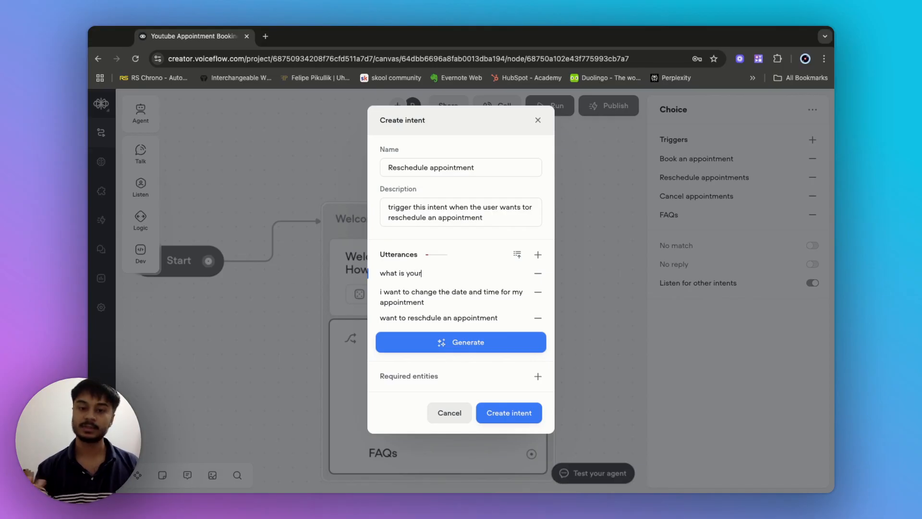
{"action": "type", "text": " reeschduling proce"}
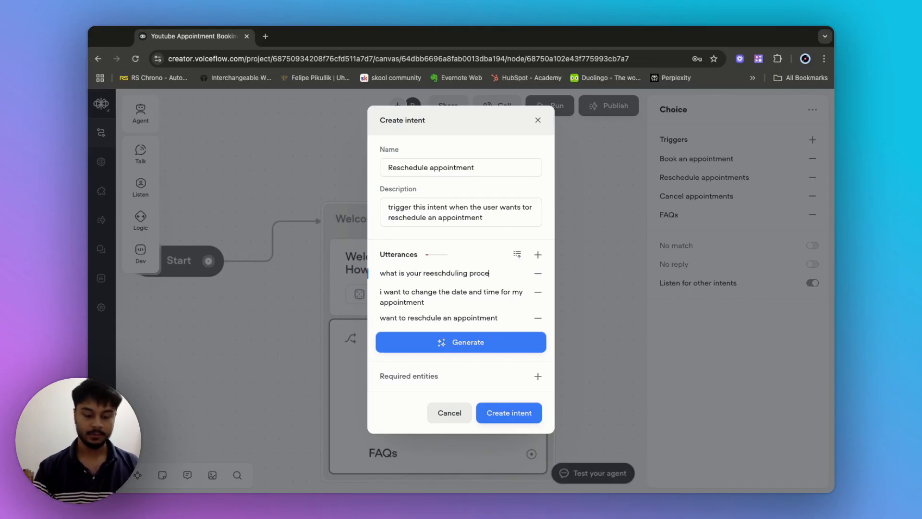
{"action": "type", "text": "ss f"}
{"action": "key", "text": "BackSpace"}
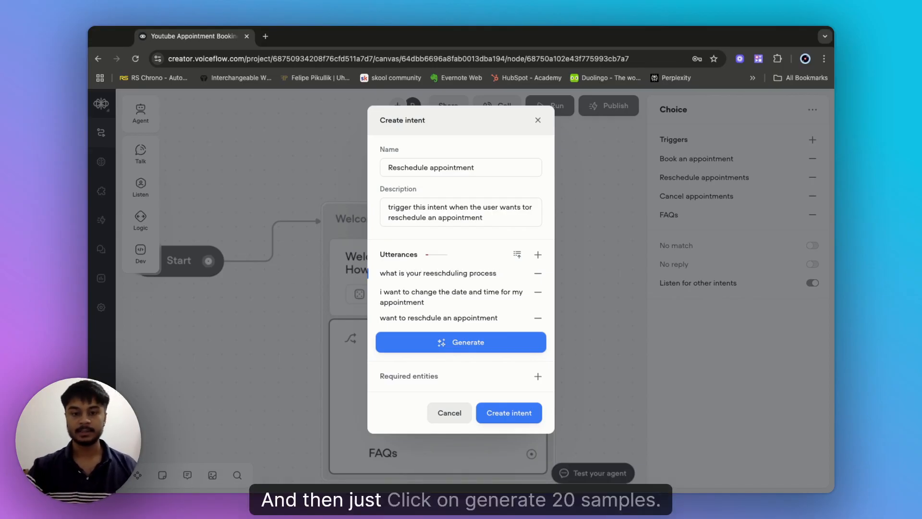
- Generate 20 additional sample phrases for the "Reschedule appointment" intent, review the full list and finish creating the intent
{"action": "left_click", "coordinate": [438, 339]}
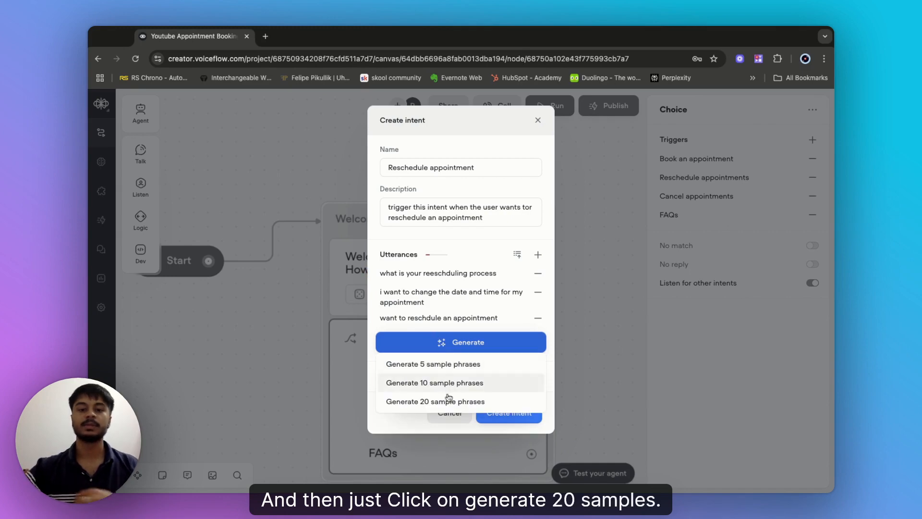
{"action": "left_click", "coordinate": [446, 400]}
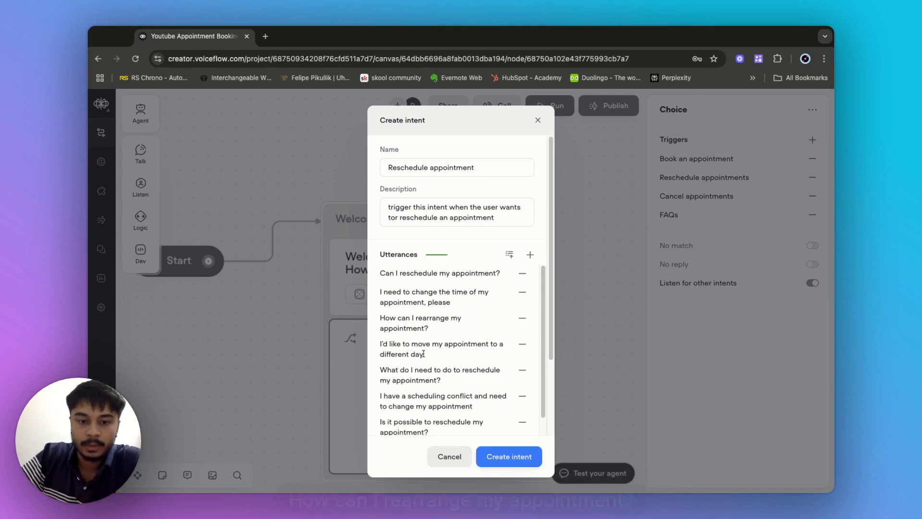
{"action": "scroll", "coordinate": [461, 375], "scroll_direction": "down", "scroll_amount": 3}
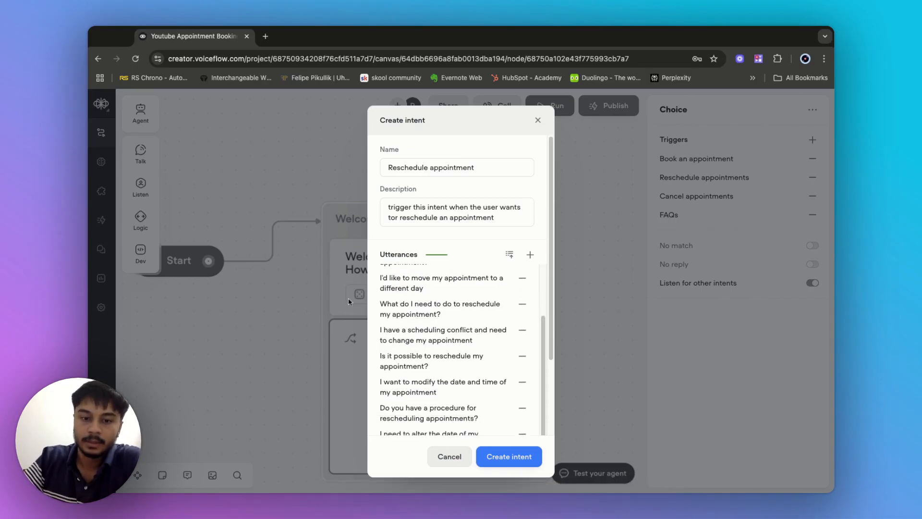
{"action": "scroll", "coordinate": [447, 393], "scroll_direction": "down", "scroll_amount": 1}
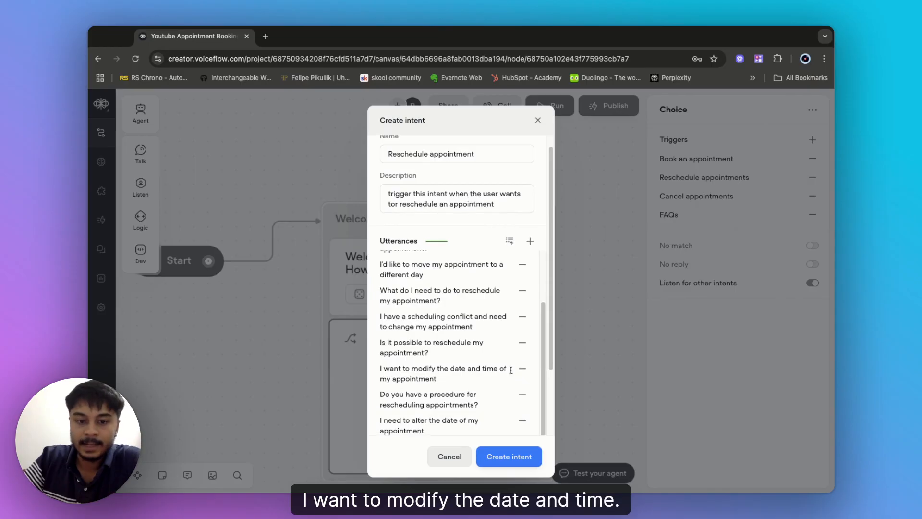
{"action": "scroll", "coordinate": [440, 391], "scroll_direction": "down", "scroll_amount": 3}
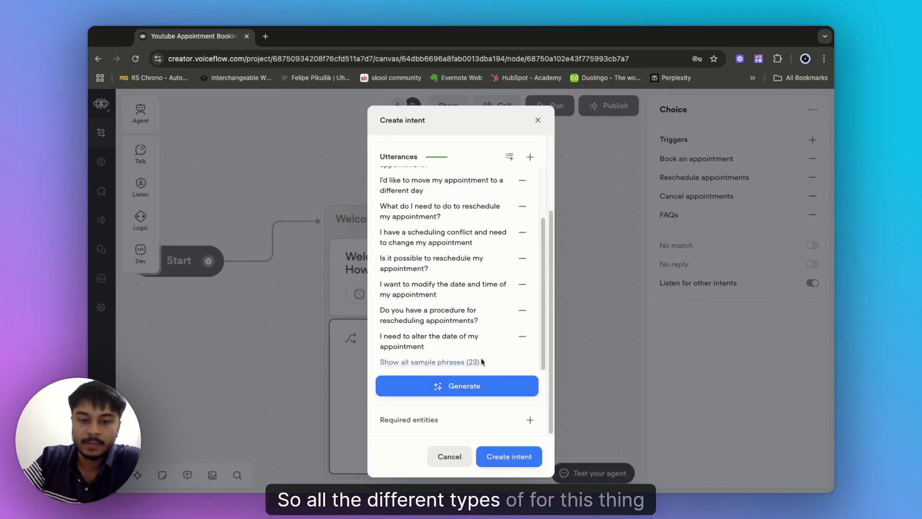
{"action": "left_click", "coordinate": [466, 362]}
{"action": "scroll", "coordinate": [440, 335], "scroll_direction": "down", "scroll_amount": 5}
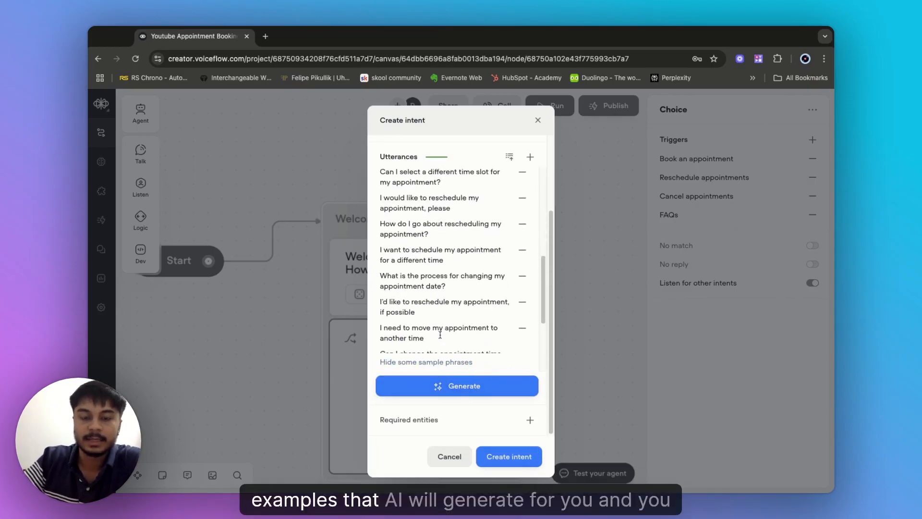
{"action": "left_click", "coordinate": [509, 457]}
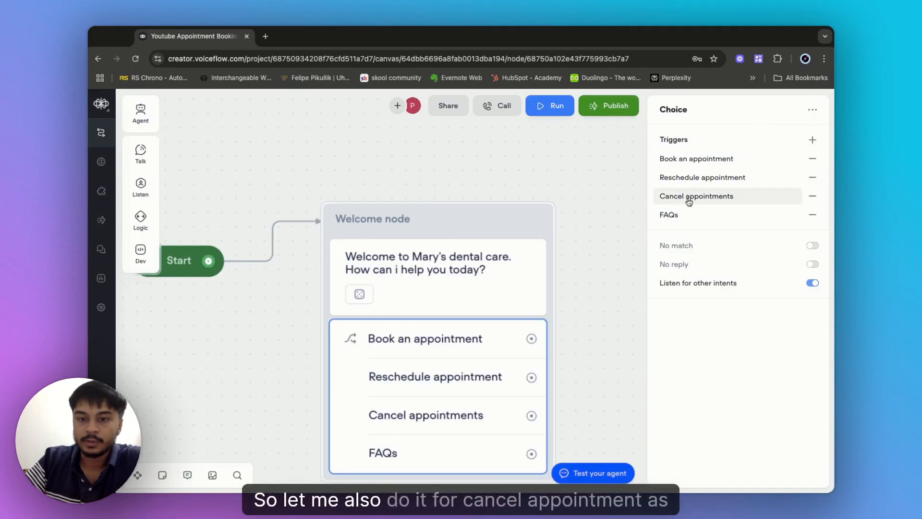
- For the "Cancel appointments" trigger, start a "Cancel appointment" intent described as "trigger this intent when the user is looking to cancel their appointment"
{"action": "left_click", "coordinate": [689, 202]}
{"action": "left_click", "coordinate": [559, 220]}
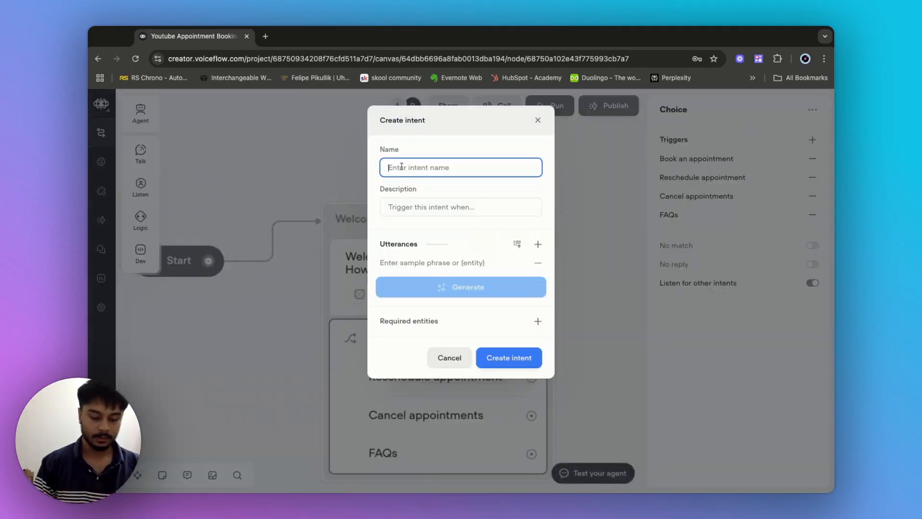
{"action": "left_click", "coordinate": [400, 207]}
{"action": "type", "text": "tri"}
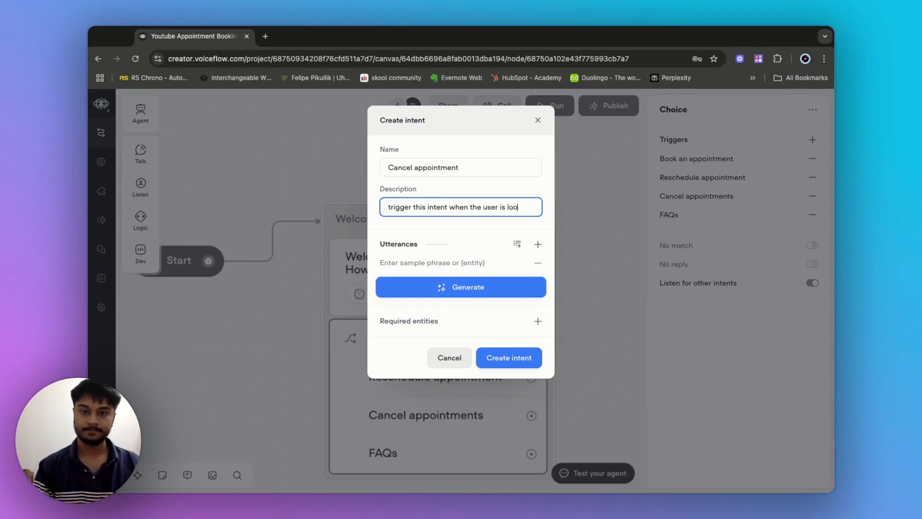
{"action": "type", "text": "g to"}
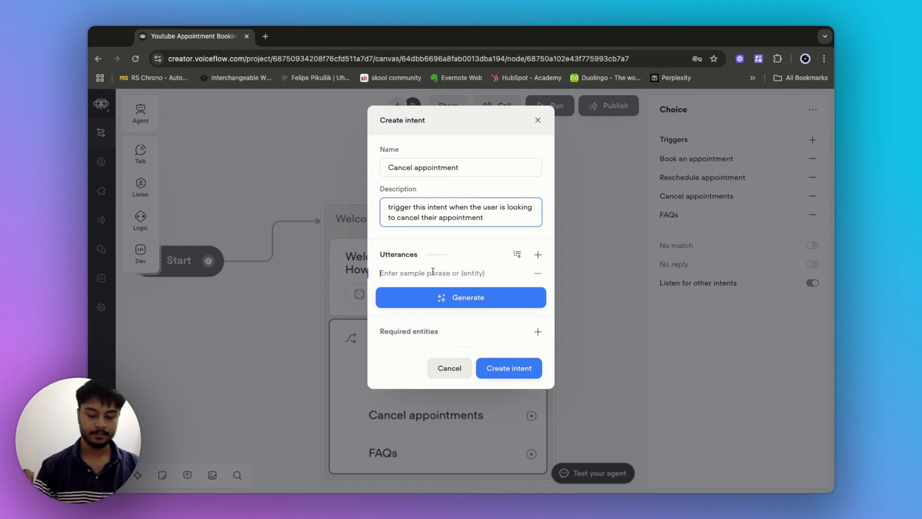
- Add the utterances "cancel my appointment" and "i want to cancel my appointment" to the "Cancel appointment" intent
{"action": "type", "text": "cancel"}
{"action": "key", "text": "Return"}
{"action": "type", "text": "intment"}
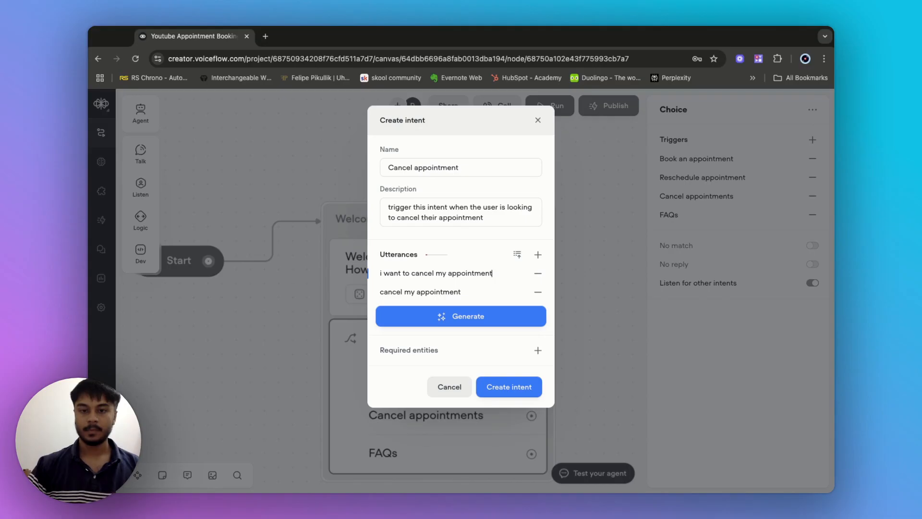
{"action": "key", "text": "Return"}
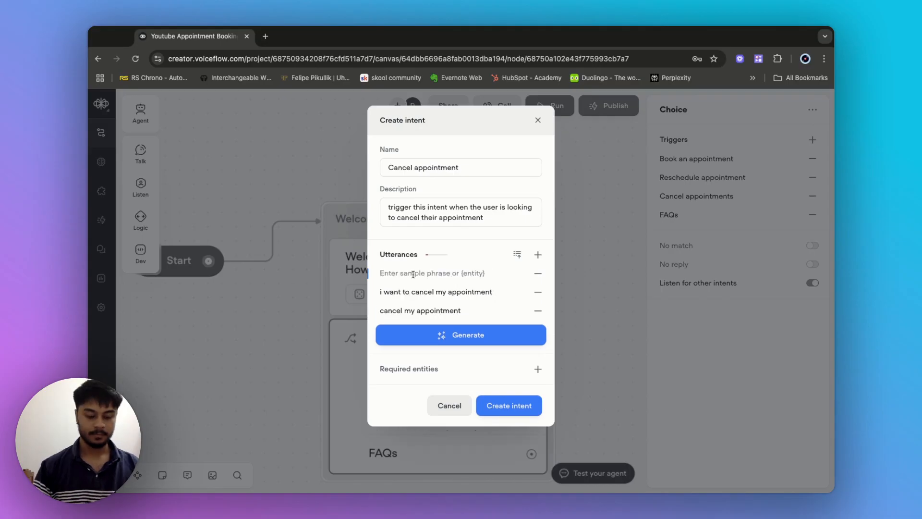
{"action": "type", "text": "how can i cancel my a"}
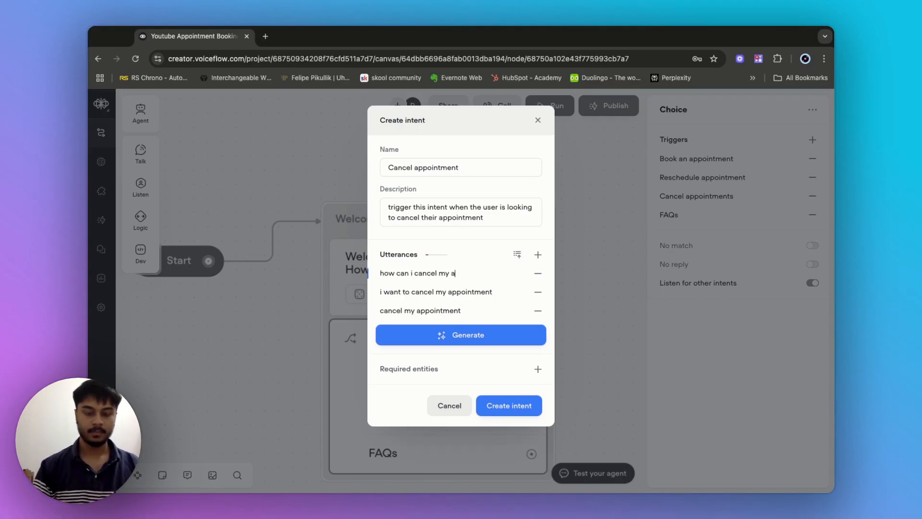
{"action": "type", "text": "ppointment"}
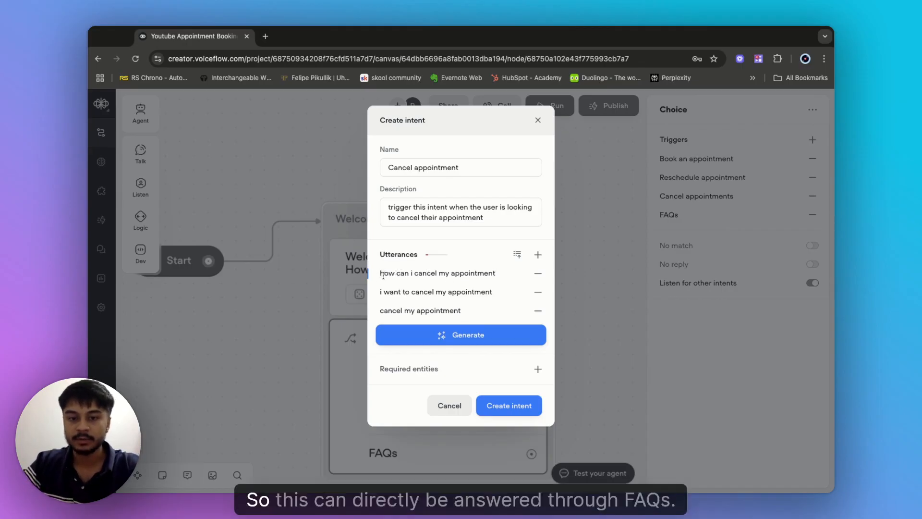
{"action": "left_click_drag", "start_coordinate": [382, 274], "coordinate": [475, 274]}
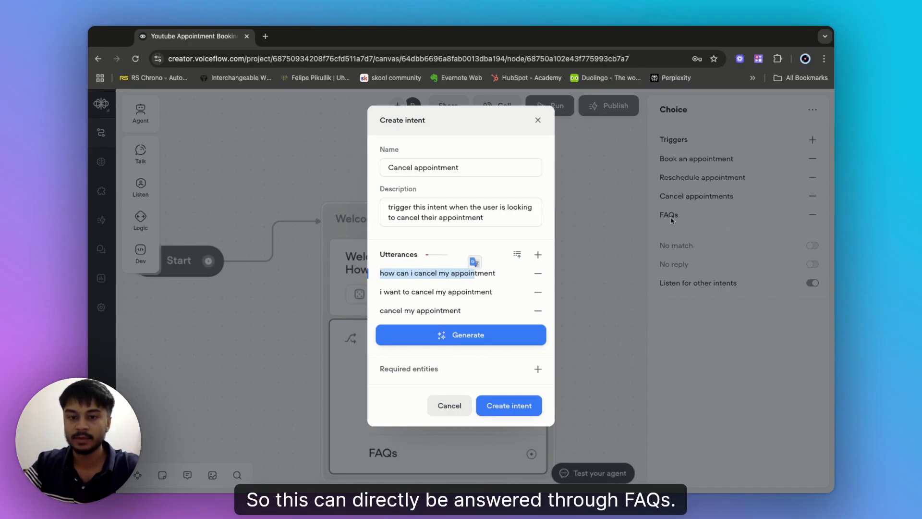
{"action": "left_click", "coordinate": [537, 273]}
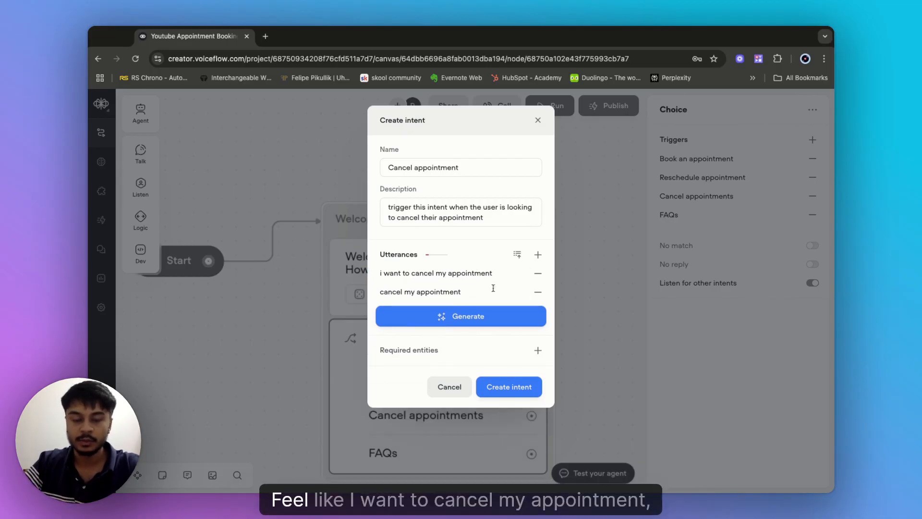
{"action": "left_click", "coordinate": [537, 255]}
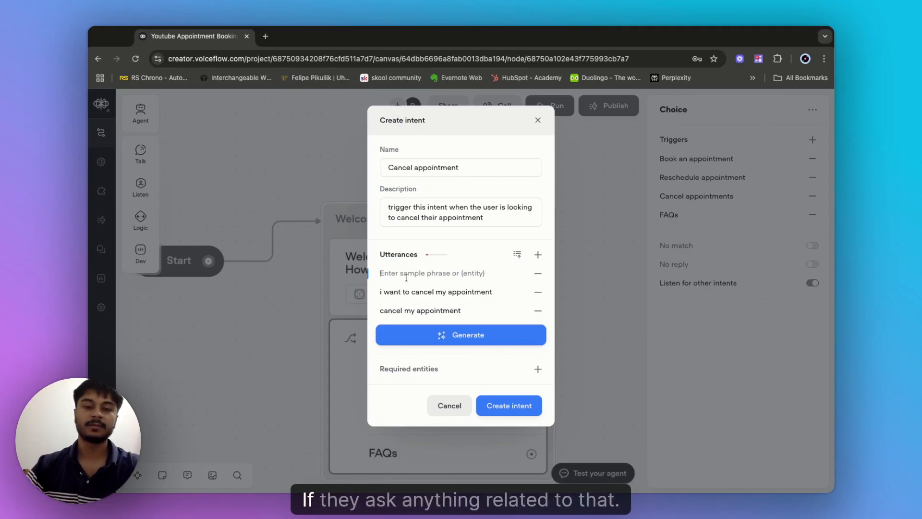
{"action": "left_click", "coordinate": [537, 273]}
{"action": "left_click", "coordinate": [514, 318]}
{"action": "left_click", "coordinate": [149, 339]}
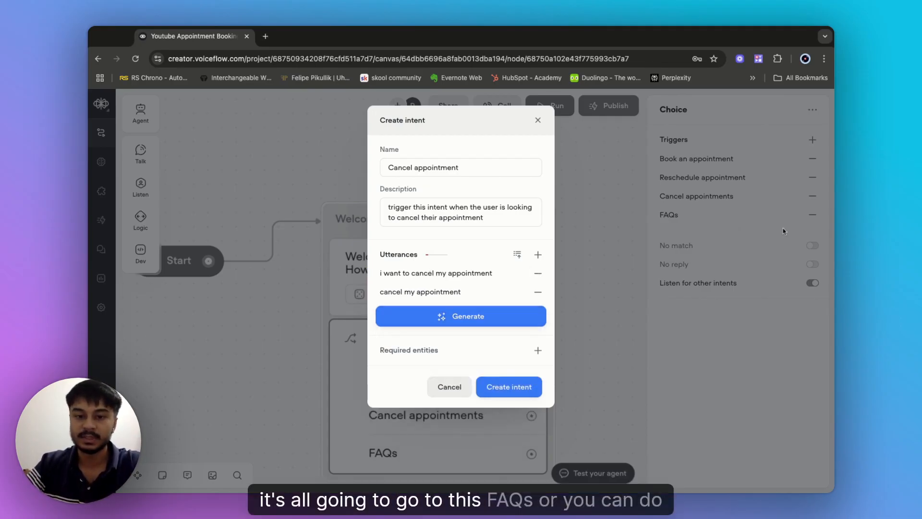
- Generate 20 additional sample phrases for the "Cancel appointment" intent, review the full list and finish creating the intent
{"action": "left_click", "coordinate": [469, 318]}
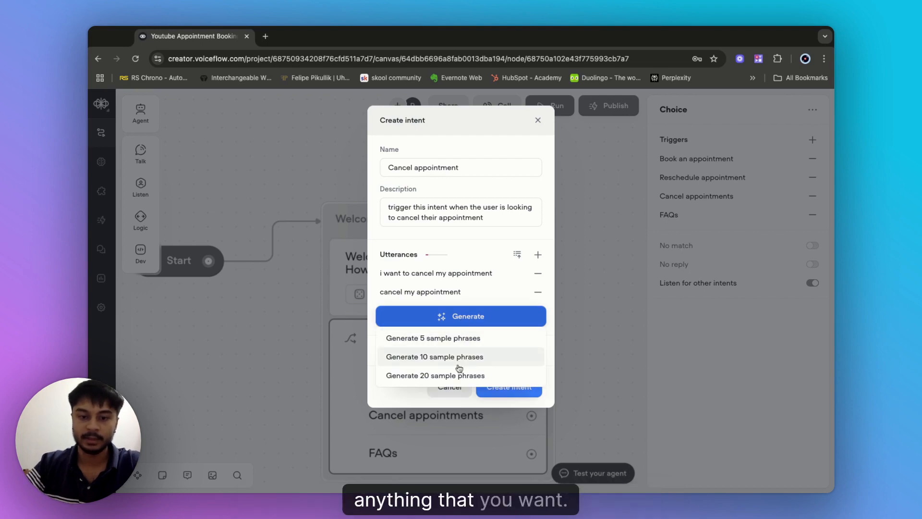
{"action": "left_click", "coordinate": [445, 377]}
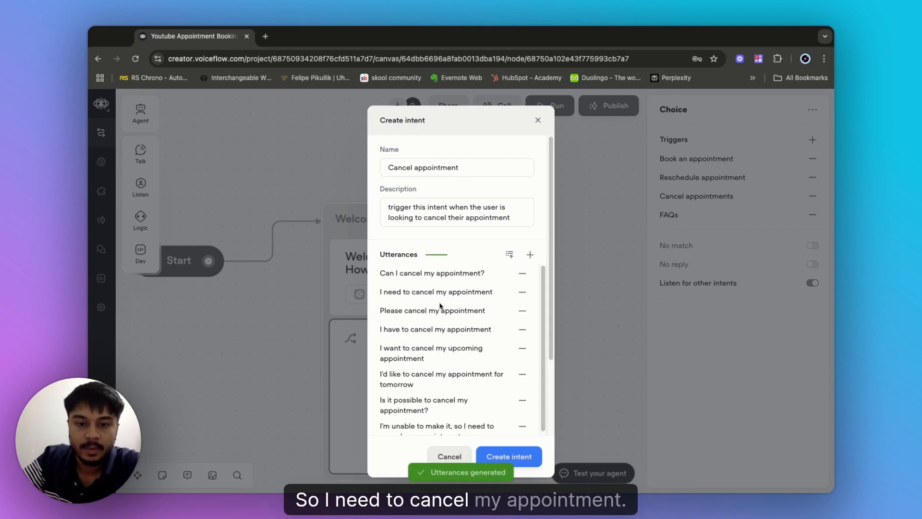
{"action": "scroll", "coordinate": [484, 323], "scroll_direction": "down", "scroll_amount": 3}
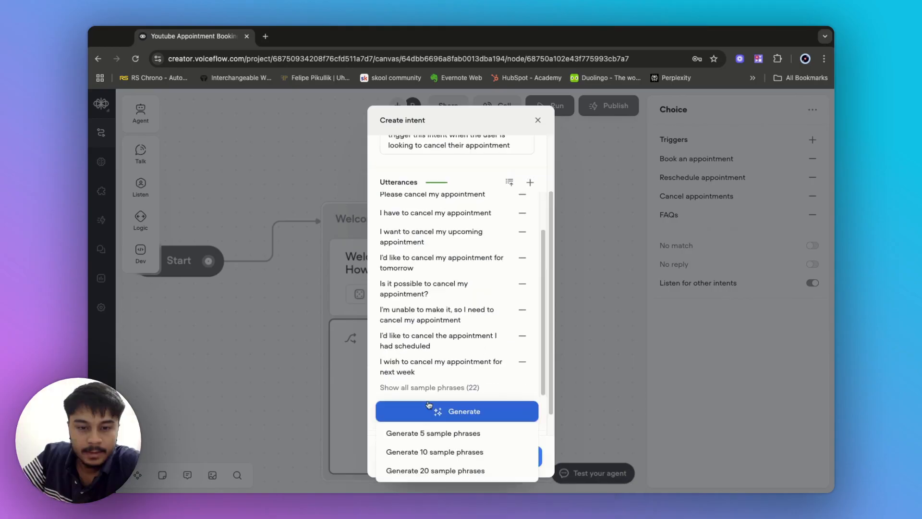
{"action": "left_click", "coordinate": [427, 387]}
{"action": "scroll", "coordinate": [471, 367], "scroll_direction": "down", "scroll_amount": 3}
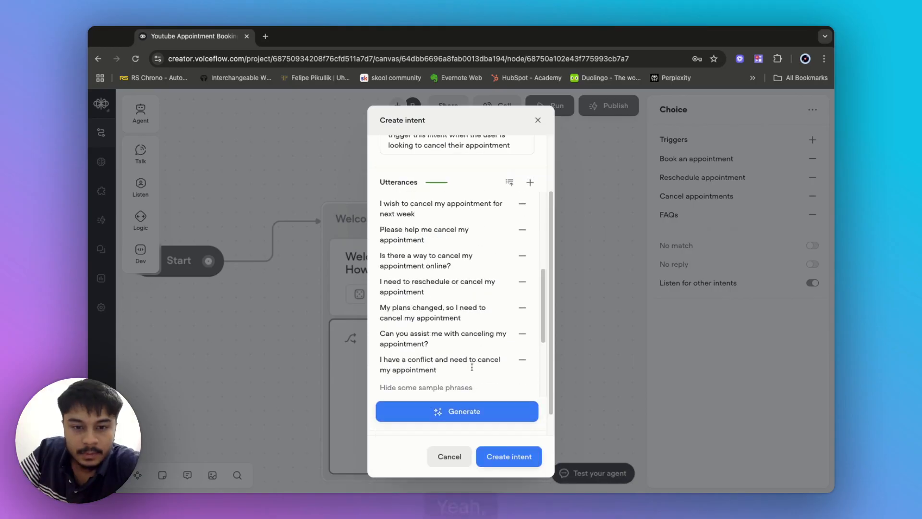
{"action": "scroll", "coordinate": [472, 368], "scroll_direction": "down", "scroll_amount": 5}
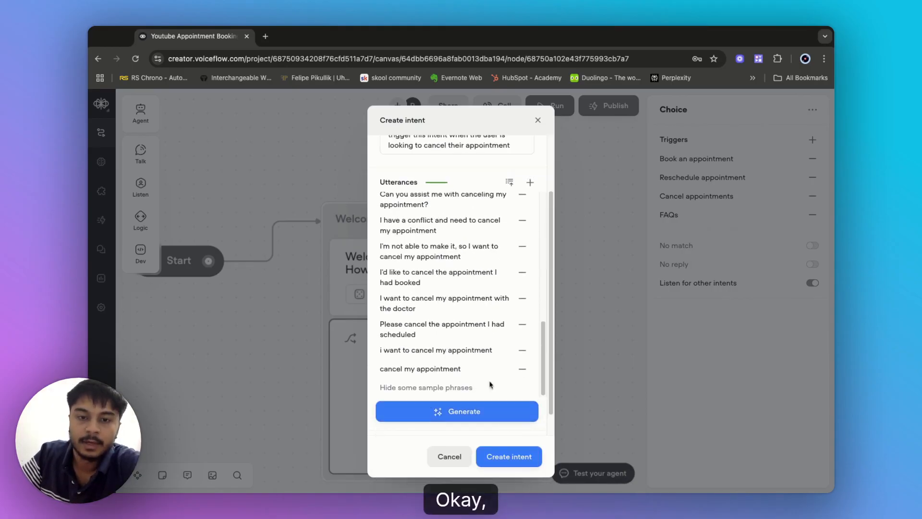
{"action": "scroll", "coordinate": [502, 349], "scroll_direction": "up", "scroll_amount": 7}
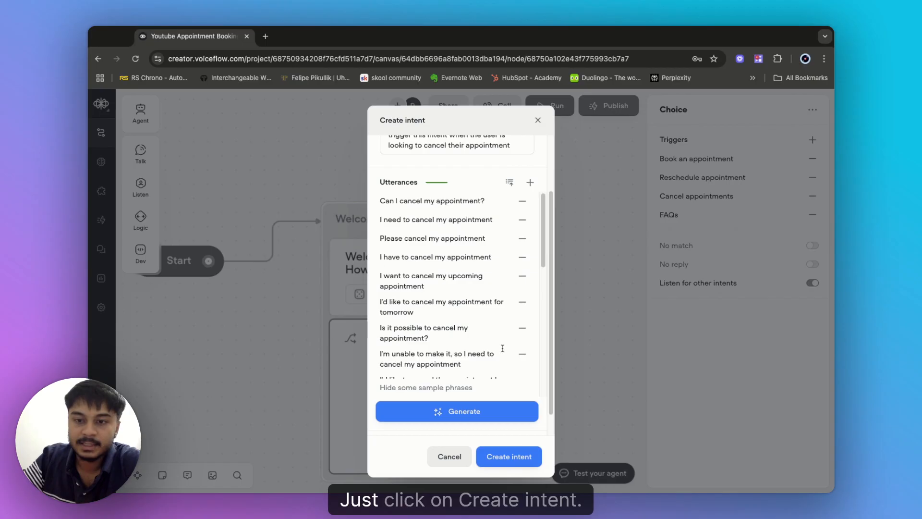
{"action": "left_click", "coordinate": [517, 462]}
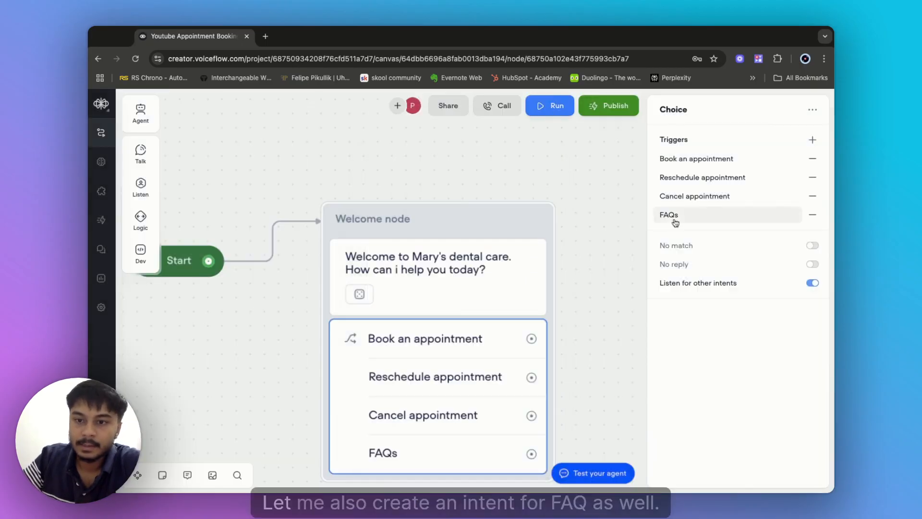
- For the "FAQs" trigger, start creating a new intent named "FAQs"
{"action": "left_click", "coordinate": [676, 219]}
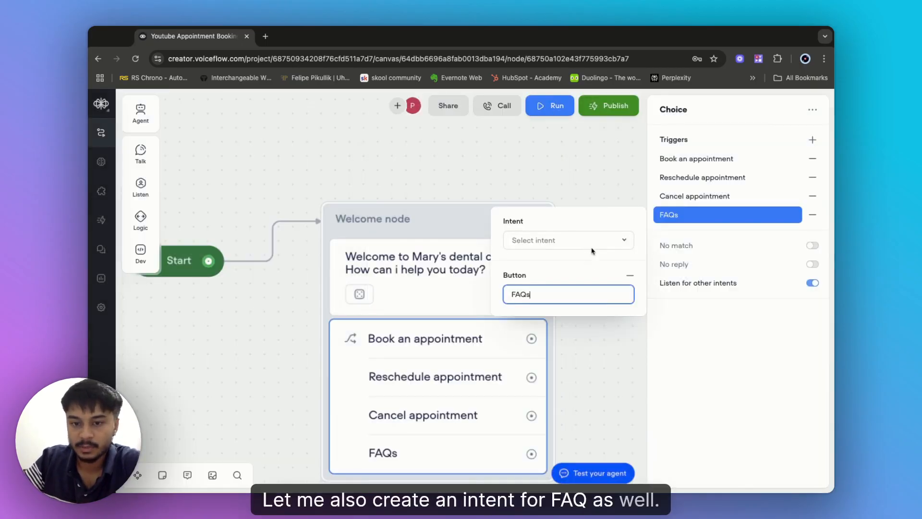
{"action": "left_click", "coordinate": [591, 250]}
{"action": "left_click", "coordinate": [562, 347]}
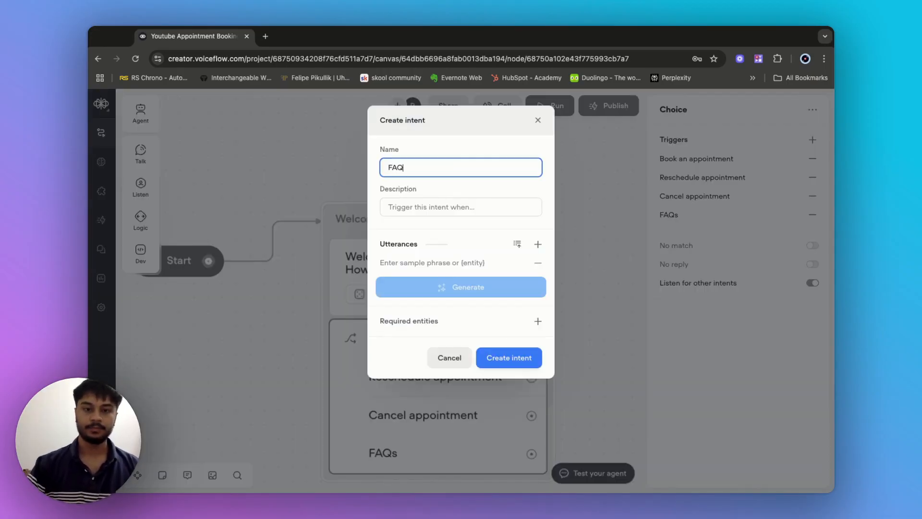
- Set the intent's description to "trigger this when the user as questions or queries regarding their appointments, pricing, services, doctors available etc."
{"action": "left_click", "coordinate": [415, 208]}
{"action": "type", "text": "tr"}
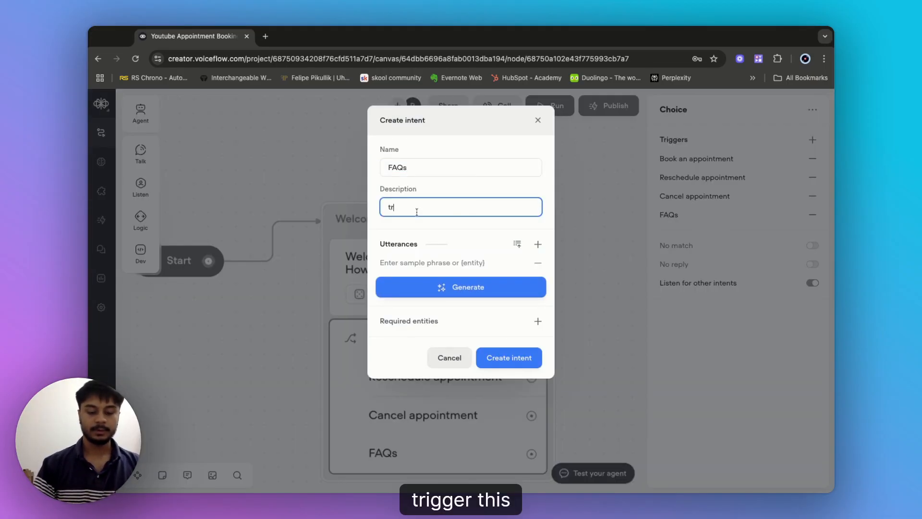
{"action": "type", "text": "igger this "}
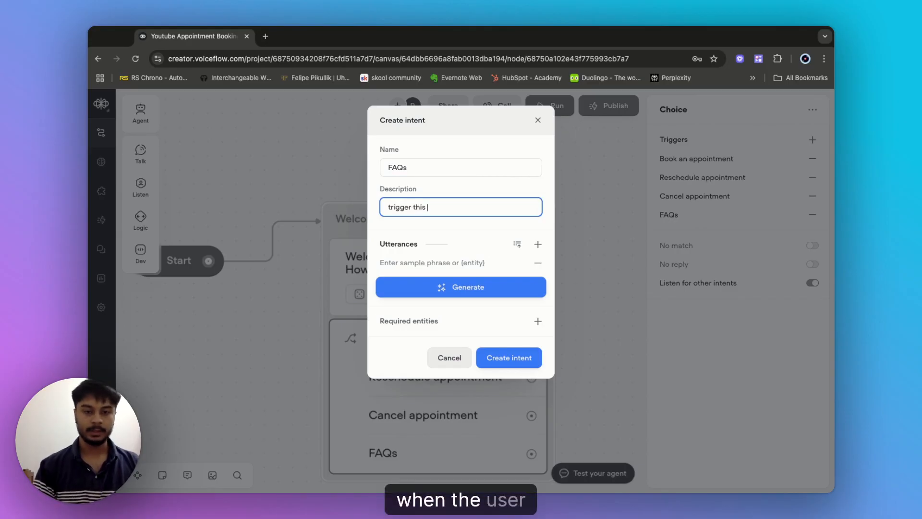
{"action": "type", "text": "when the user as ques"}
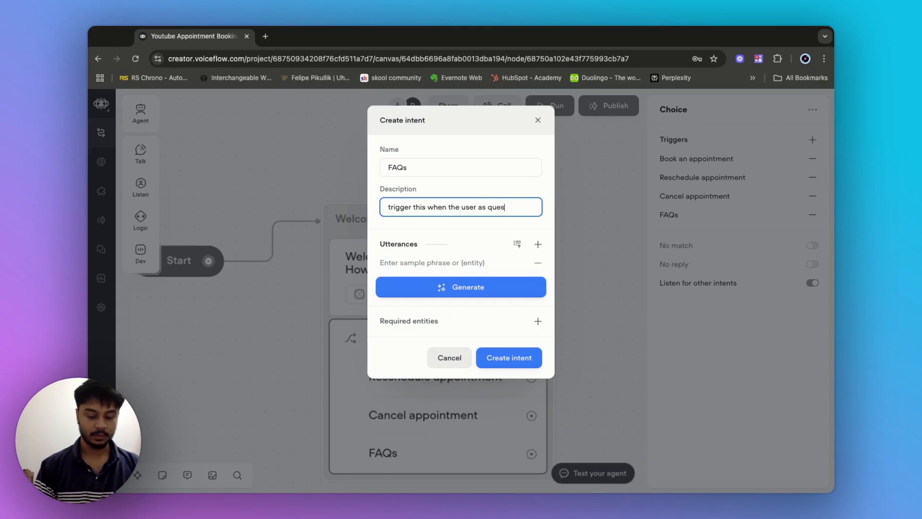
{"action": "type", "text": "tions or queries regard"}
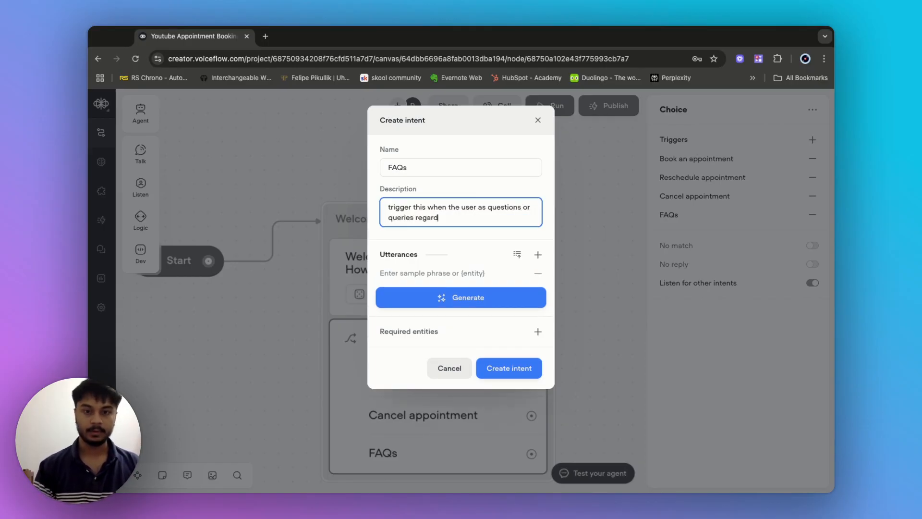
{"action": "type", "text": "ing"}
{"action": "key", "text": "BackSpace"}
{"action": "key", "text": "BackSpace"}
{"action": "key", "text": "BackSpace"}
{"action": "key", "text": "BackSpace"}
{"action": "key", "text": "BackSpace"}
{"action": "type", "text": "rd"}
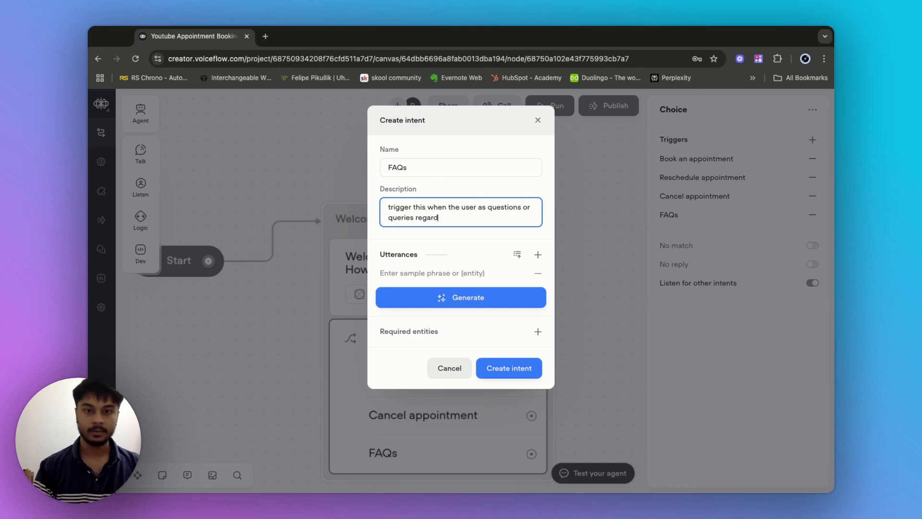
{"action": "type", "text": "ing thei"}
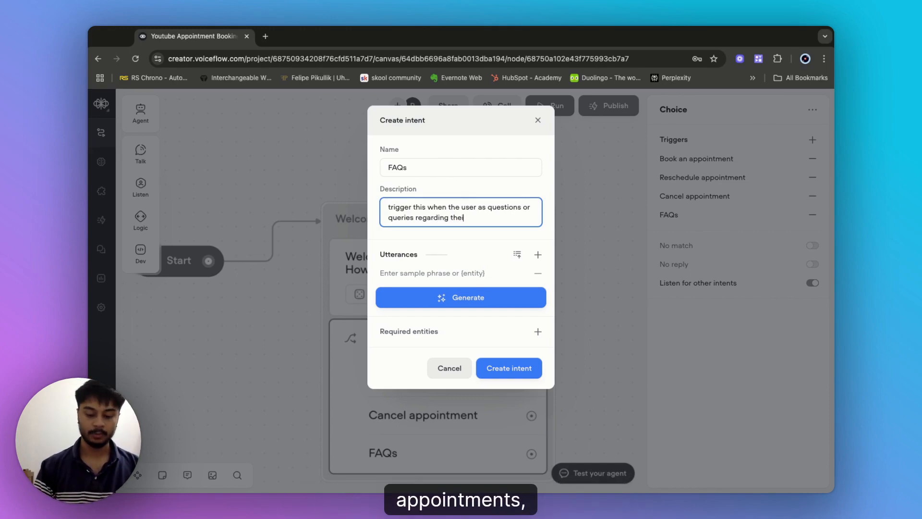
{"action": "type", "text": "t r"}
{"action": "type", "text": " appointments, check"}
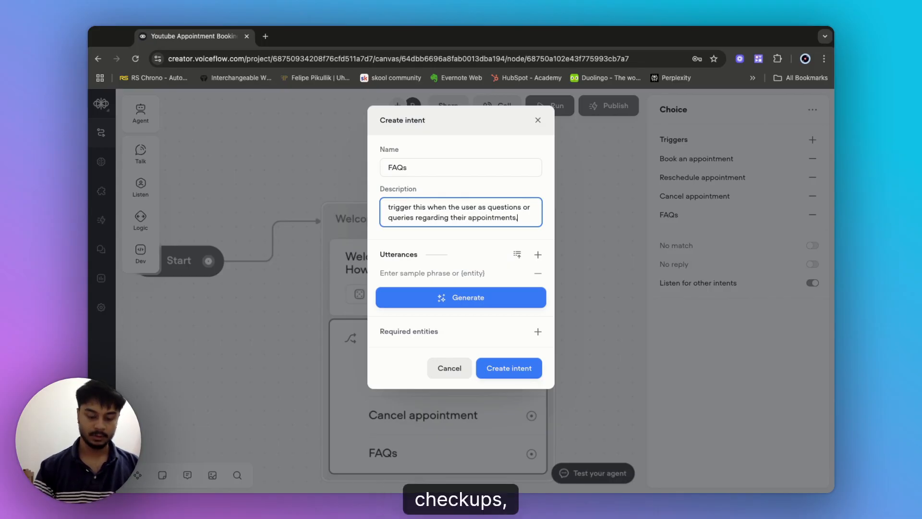
{"action": "key", "text": "BackSpace"}
{"action": "key", "text": "BackSpace"}
{"action": "key", "text": "BackSpace"}
{"action": "key", "text": "BackSpace"}
{"action": "key", "text": "BackSpace"}
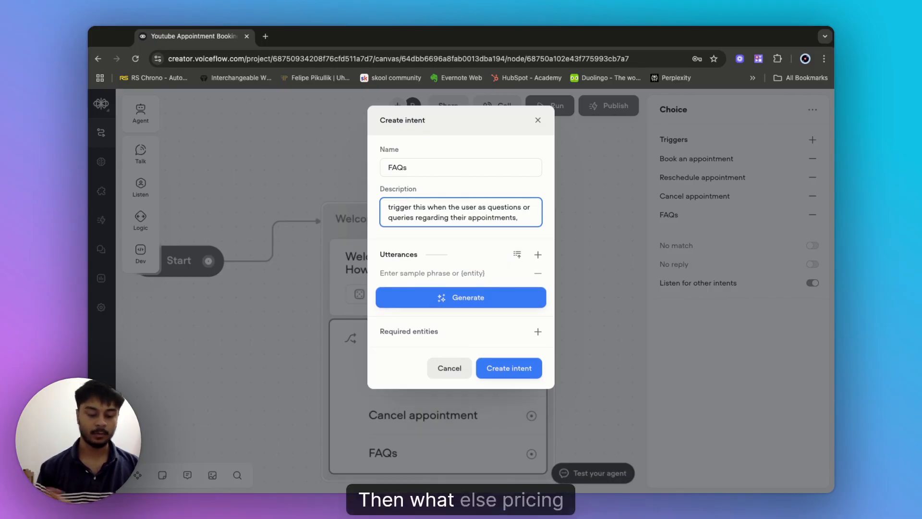
{"action": "type", "text": "pricing, serv"}
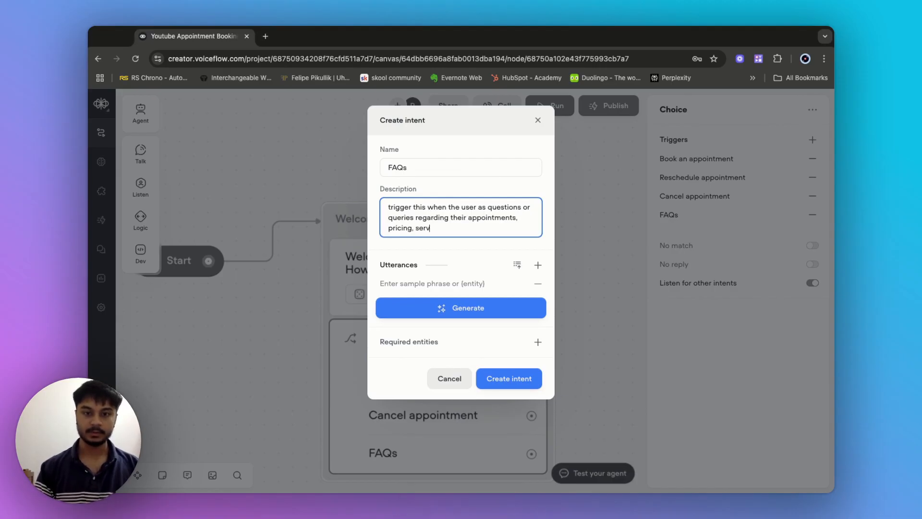
{"action": "type", "text": "ices,"}
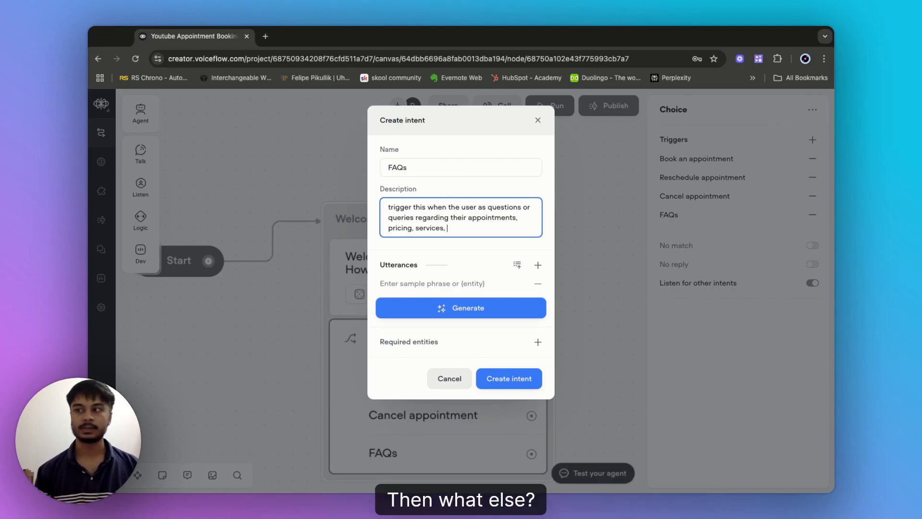
{"action": "type", "text": " doctor"}
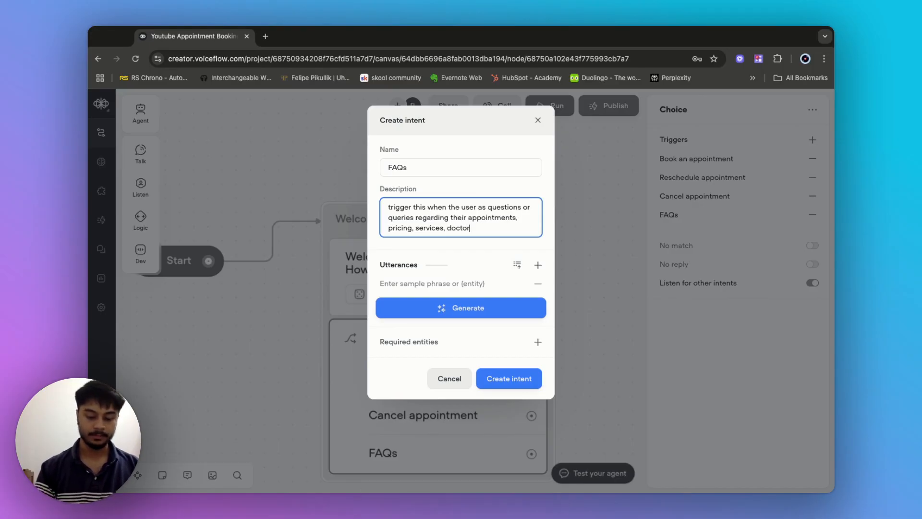
{"action": "type", "text": "s availabvle etc."}
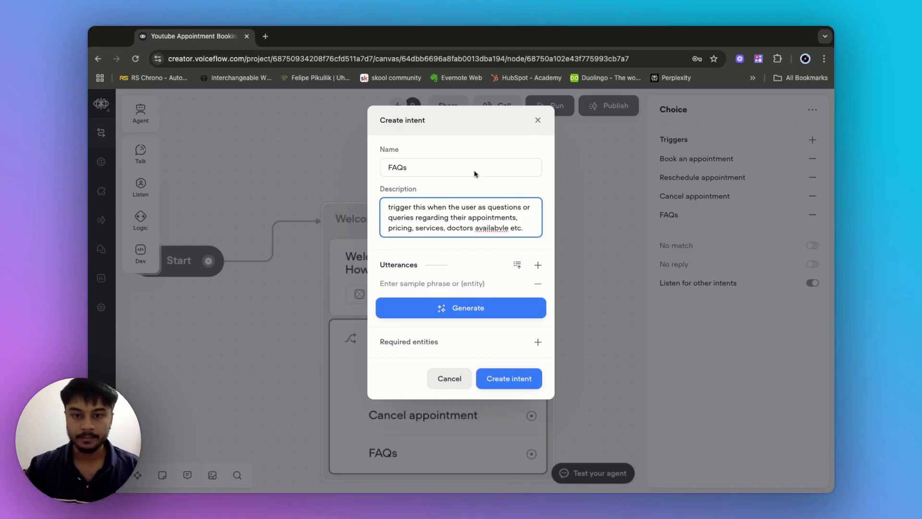
{"action": "type", "text": "ilable"}
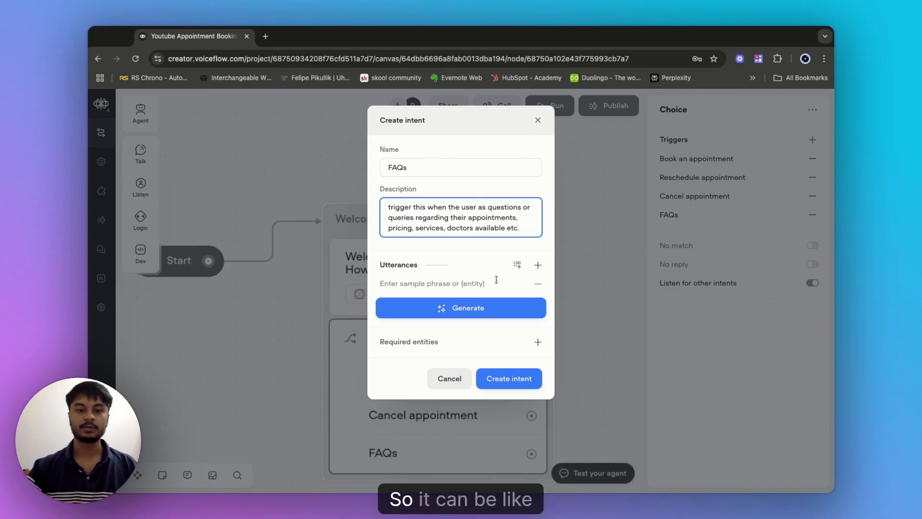
- Add the utterance "what type of services yur guys offer?" to the "FAQs" intent
{"action": "left_click", "coordinate": [443, 284]}
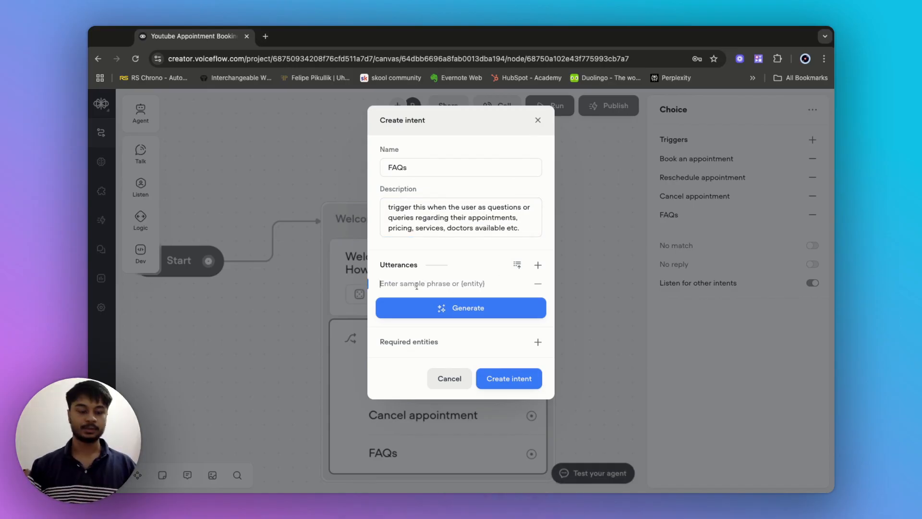
{"action": "type", "text": "what"}
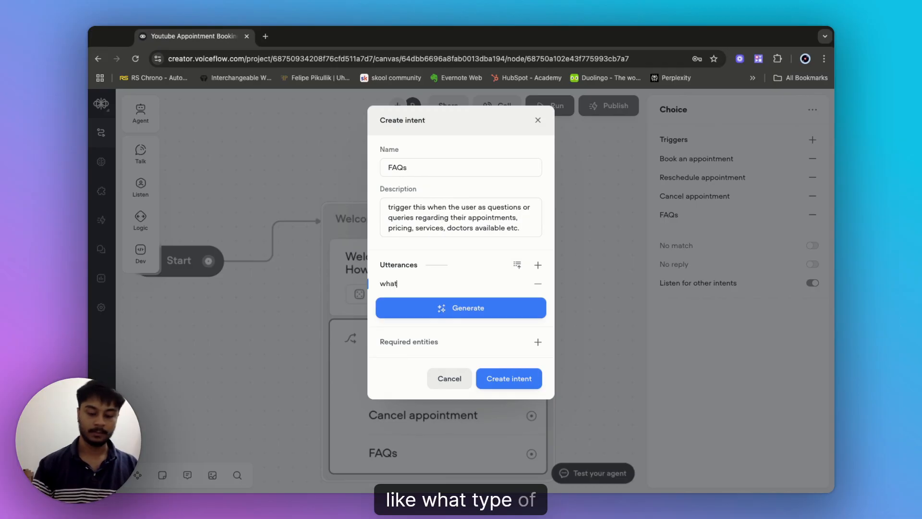
{"action": "type", "text": " type po"}
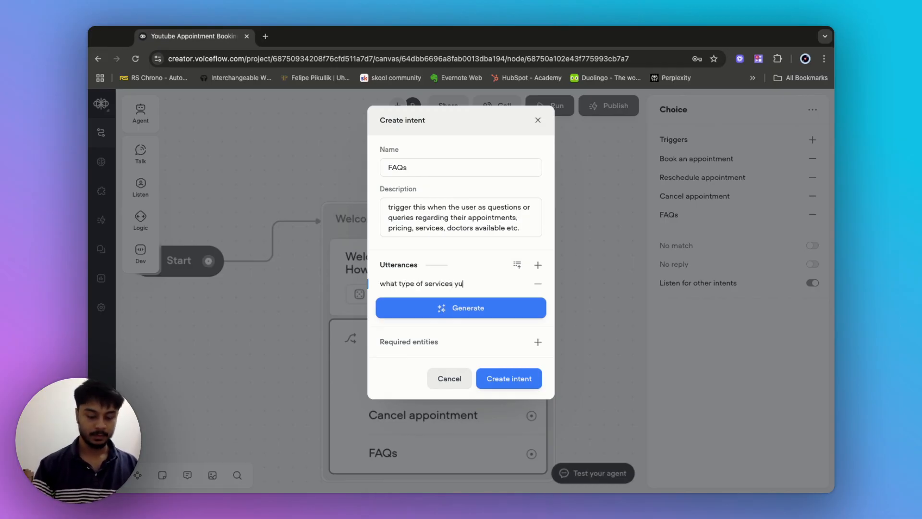
{"action": "type", "text": " services yur guys offer?"}
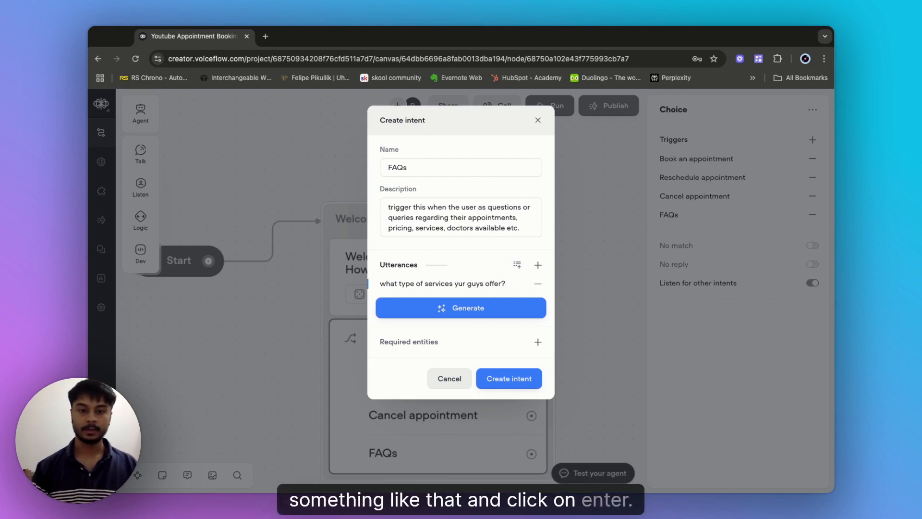
{"action": "key", "text": "Return"}
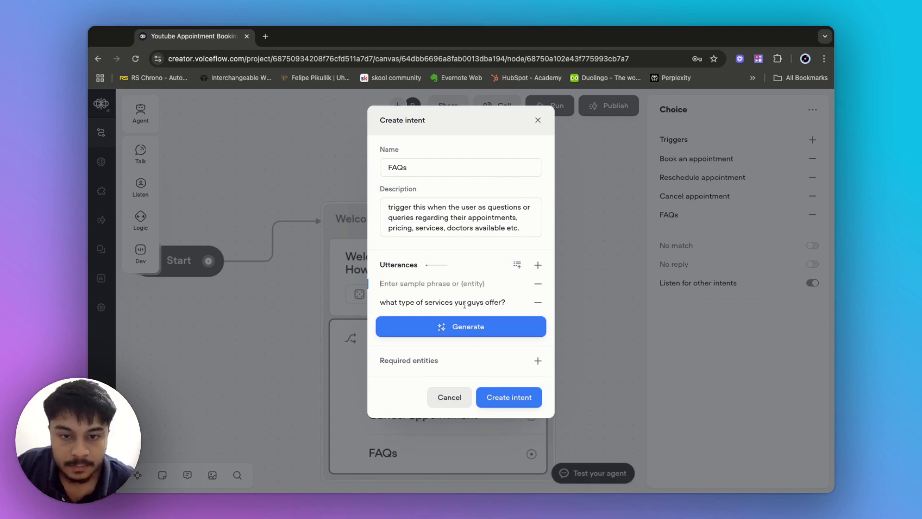
- Correct the services utterance to "what type of services you guys offer?" and add the utterance "what is the procedure for tooth extraction"
{"action": "key", "text": "BackSpace"}
{"action": "key", "text": "BackSpace"}
{"action": "type", "text": "ou"}
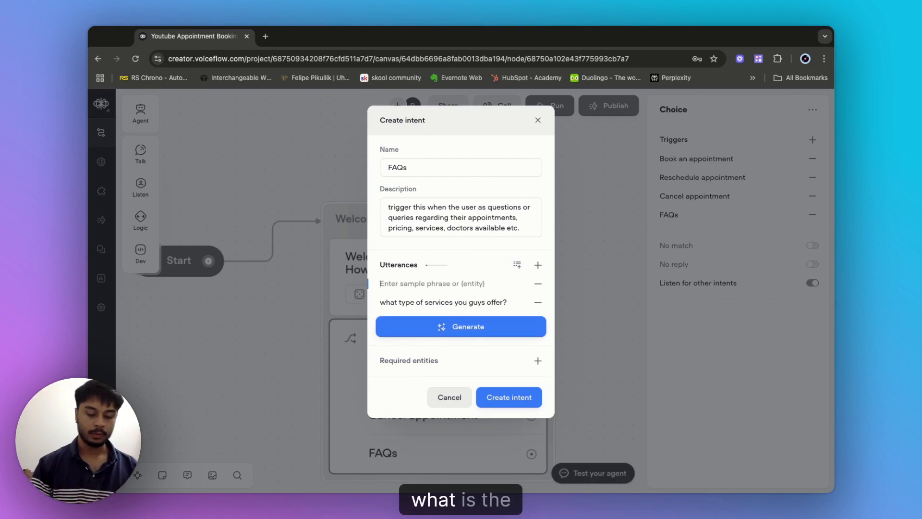
{"action": "type", "text": "what is the procedu"}
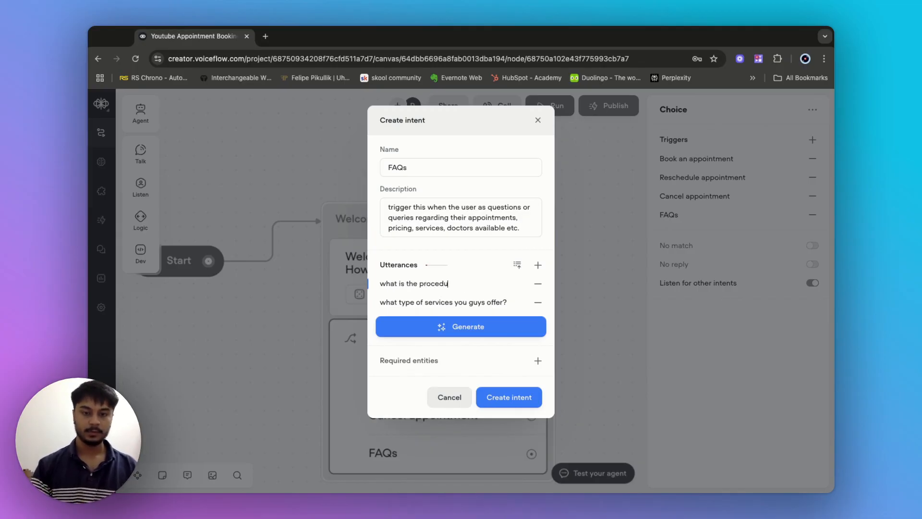
{"action": "type", "text": "re for toothe"}
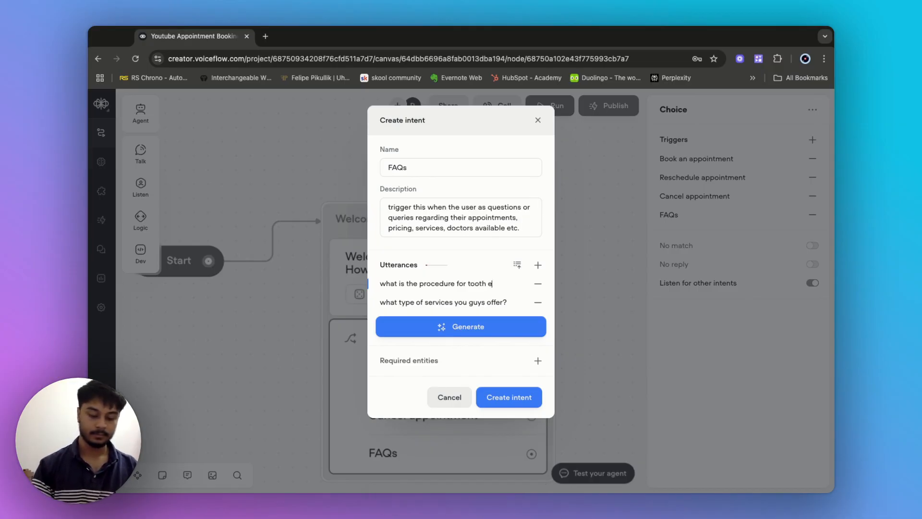
{"action": "type", "text": "xtraction"}
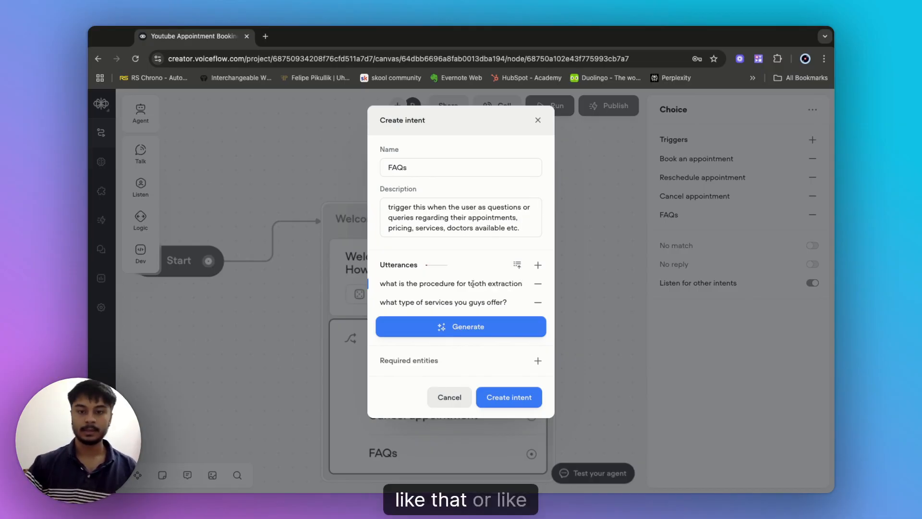
- Add the utterance "how long will it take to recover after i have done surgery for my teeth?" to the "FAQs" intent
{"action": "left_click", "coordinate": [538, 265]}
{"action": "type", "text": "how l"}
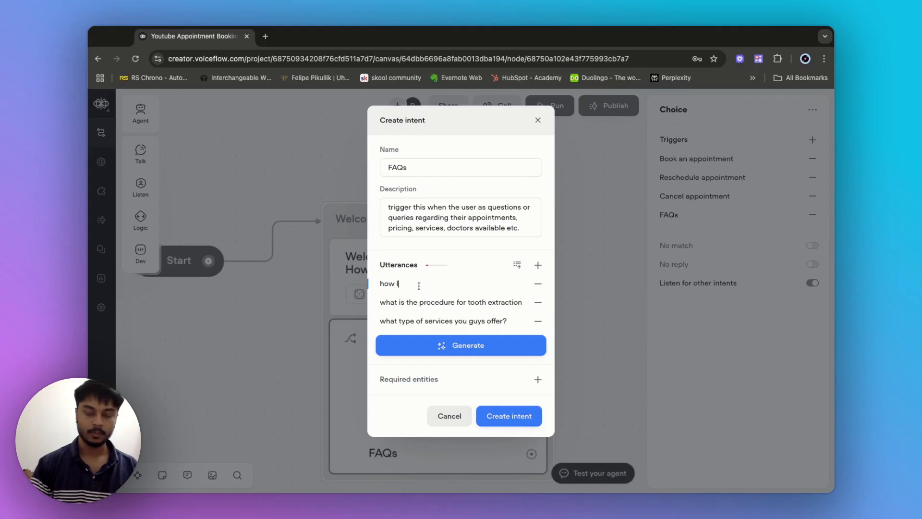
{"action": "type", "text": "ong will it t"}
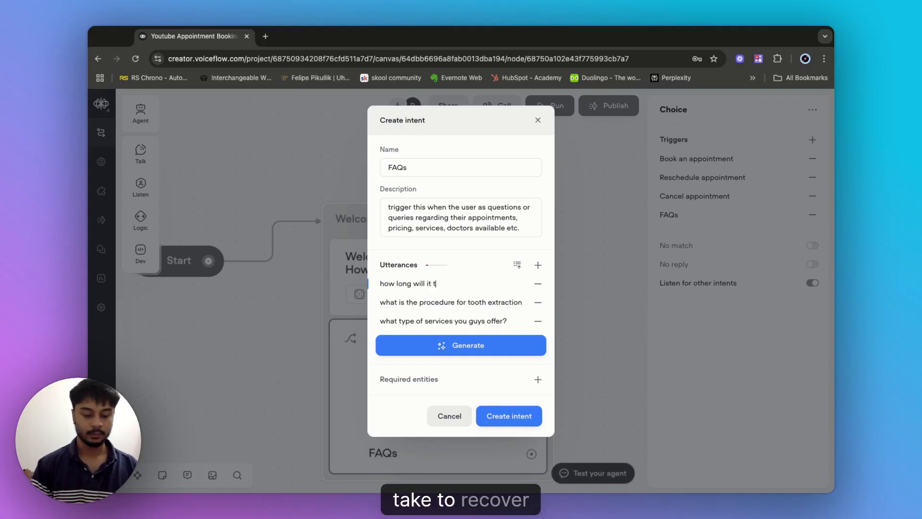
{"action": "type", "text": "ake to recover after"}
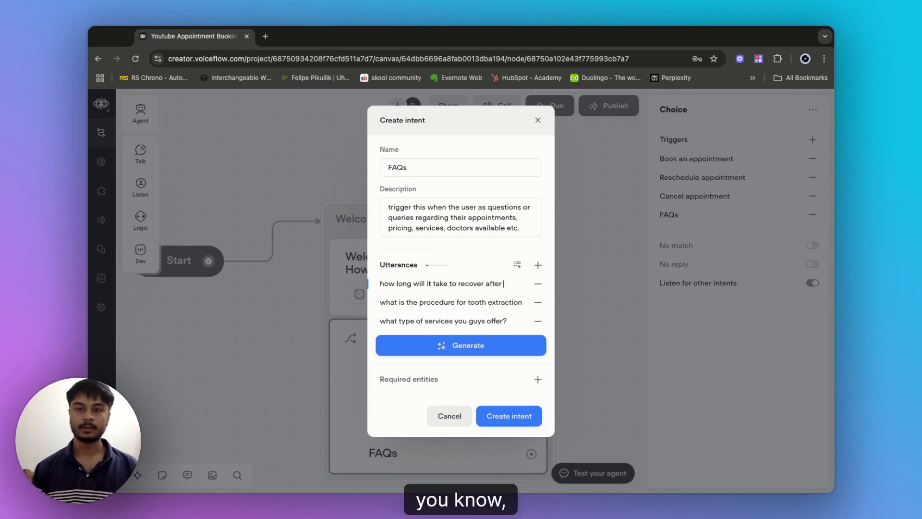
{"action": "type", "text": " i"}
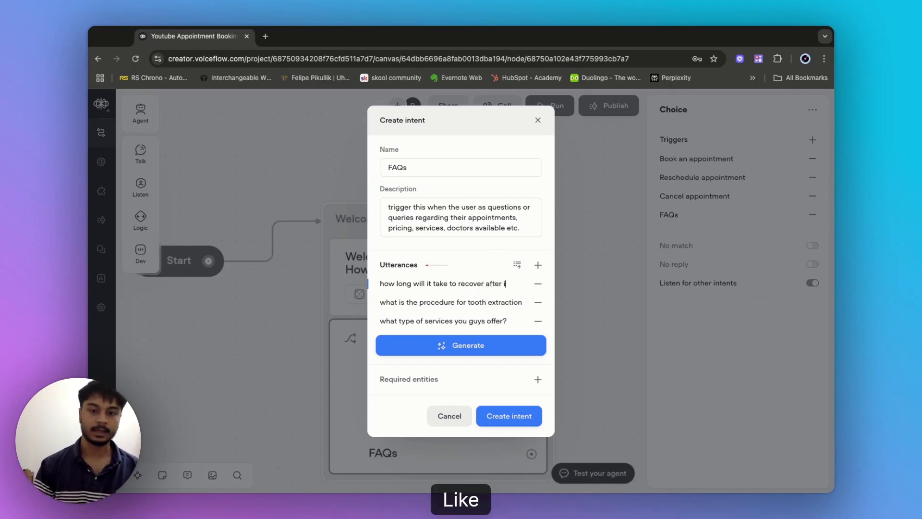
{"action": "type", "text": " have don"}
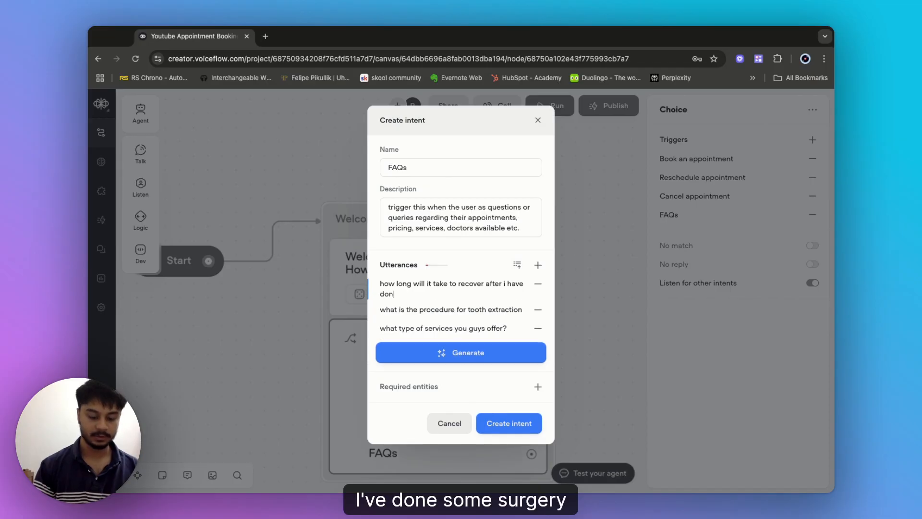
{"action": "type", "text": "e surger"}
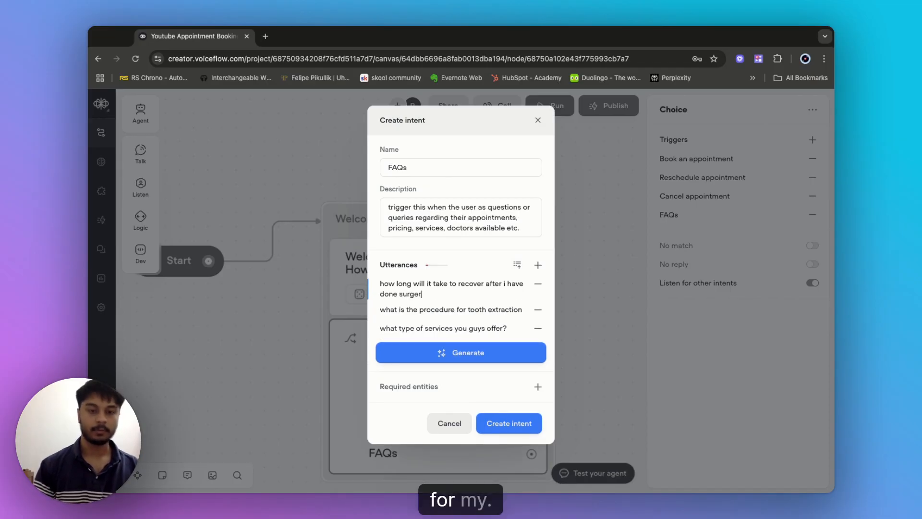
{"action": "type", "text": "y for my te"}
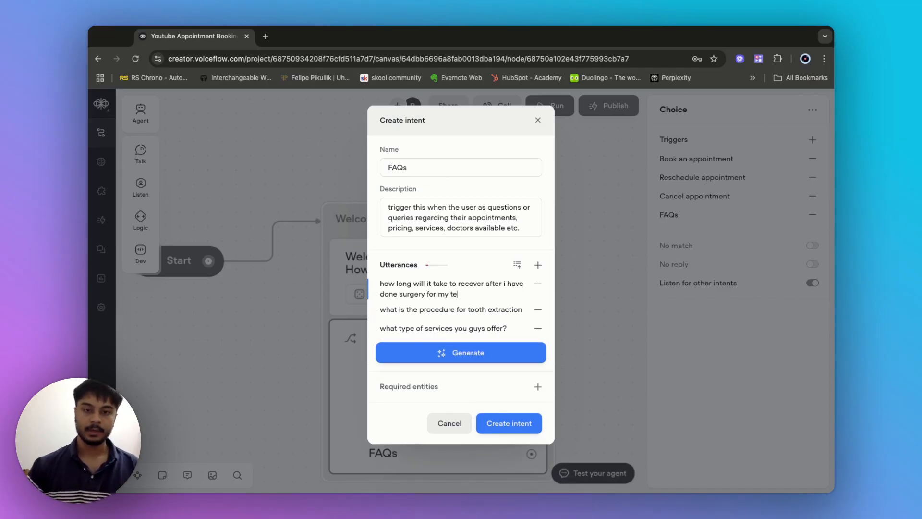
{"action": "type", "text": "eth?"}
{"action": "key", "text": "Return"}
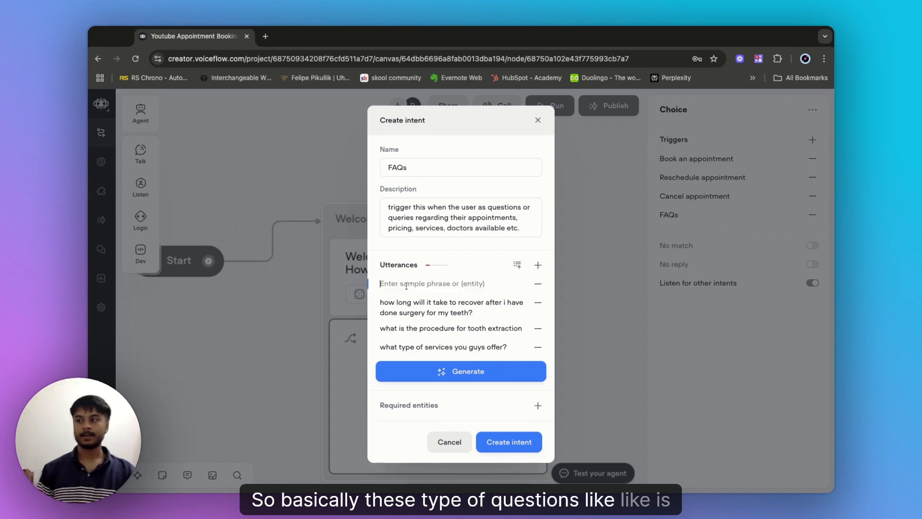
- Add an utterance to the "FAQs" intent asking whether a specific named doctor is available
{"action": "type", "text": "is"}
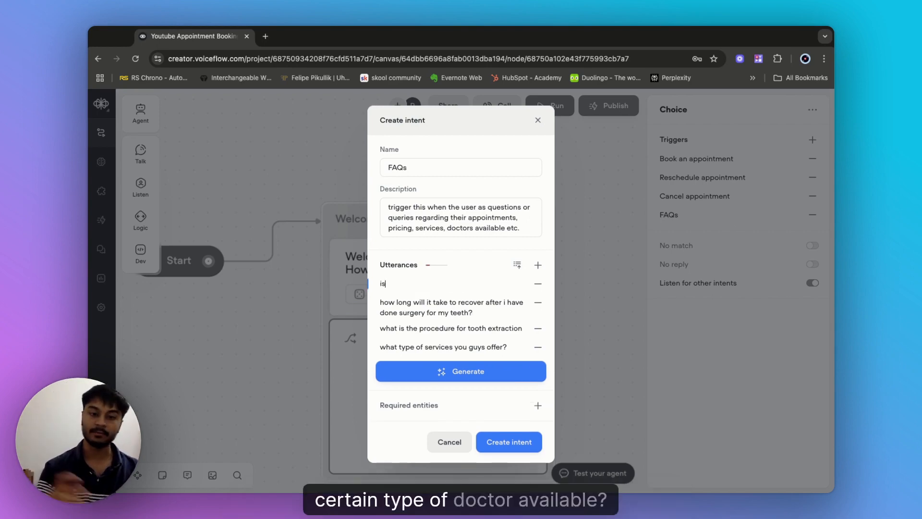
{"action": "type", "text": " Dr"}
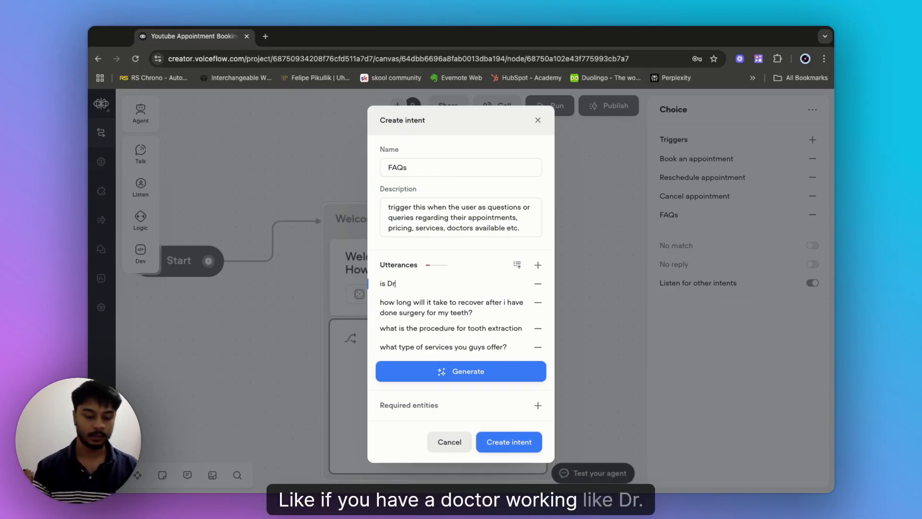
{"action": "type", "text": ". Smit"}
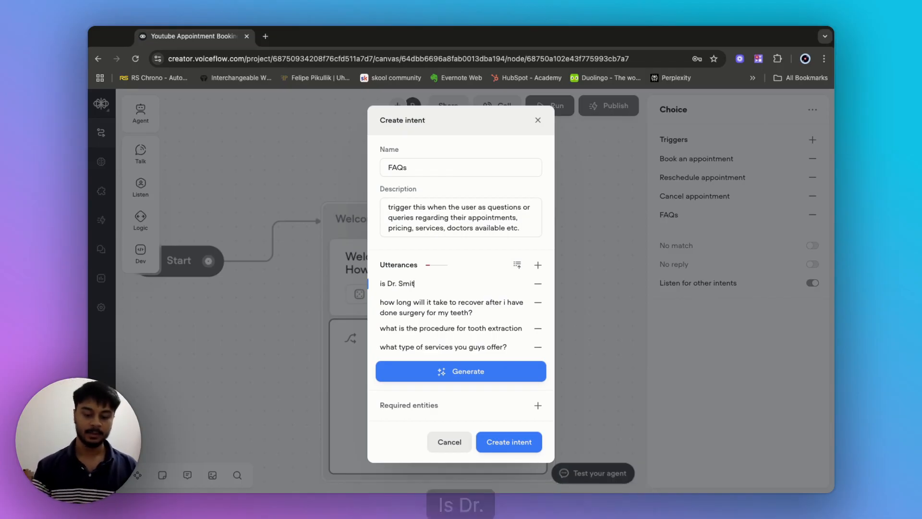
{"action": "type", "text": "h is a"}
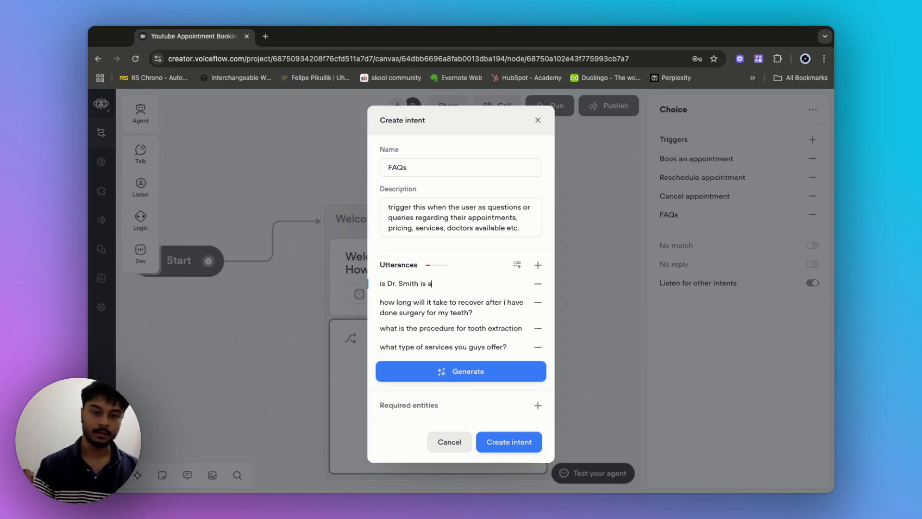
{"action": "key", "text": "BackSpace"}
{"action": "key", "text": "BackSpace"}
{"action": "key", "text": "BackSpace"}
{"action": "key", "text": "BackSpace"}
{"action": "type", "text": "availa"}
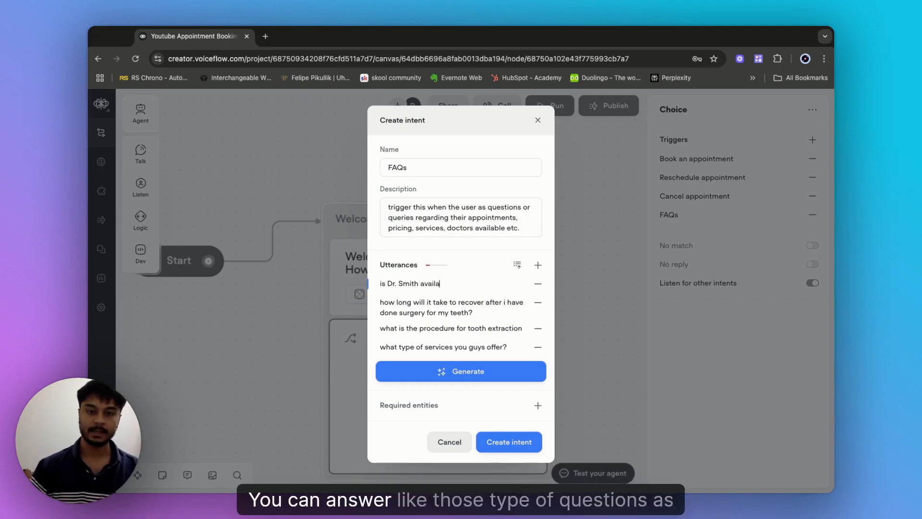
{"action": "type", "text": "ble"}
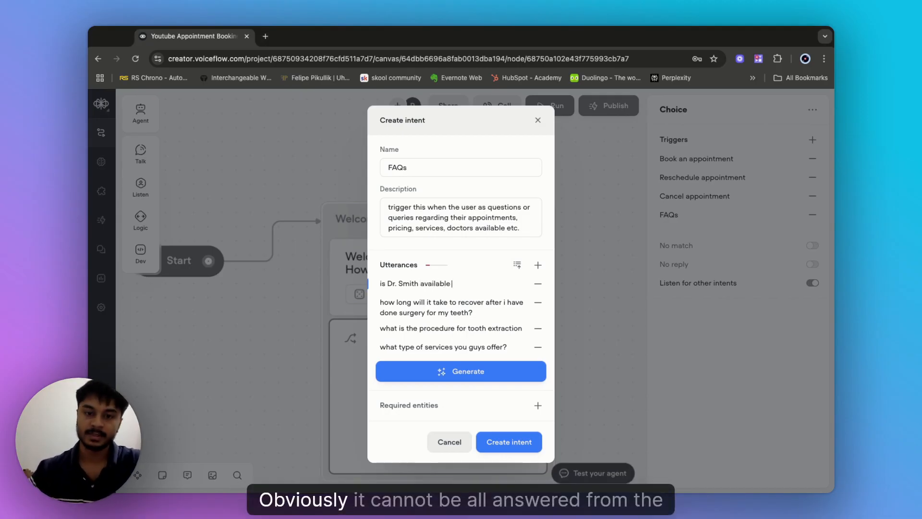
{"action": "type", "text": "?"}
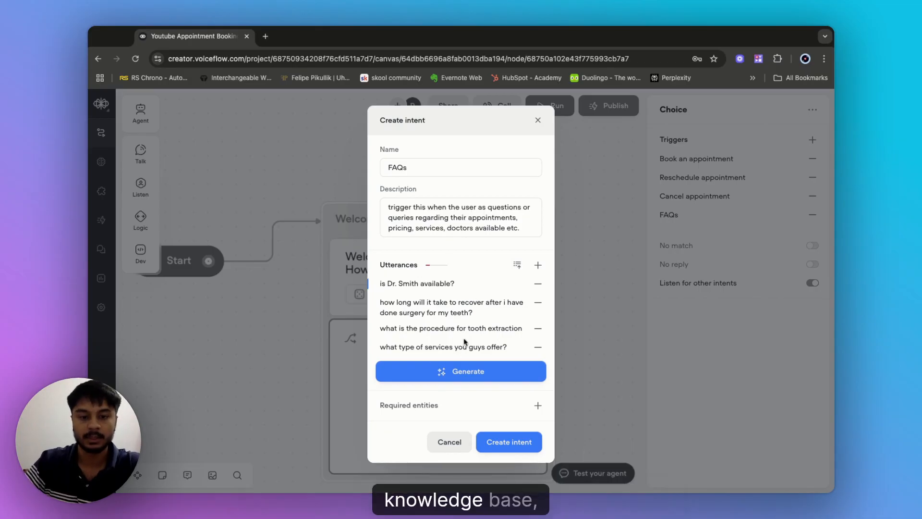
- Generate 20 additional sample phrases for the "FAQs" intent and remove the one about scheduling an appointment with a named doctor
{"action": "left_click", "coordinate": [461, 372]}
{"action": "left_click", "coordinate": [460, 431]}
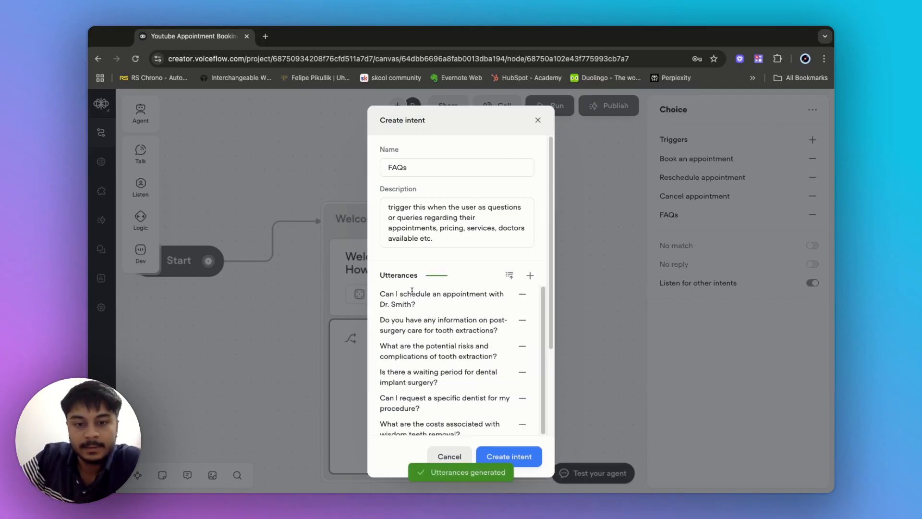
{"action": "triple_click", "coordinate": [380, 298]}
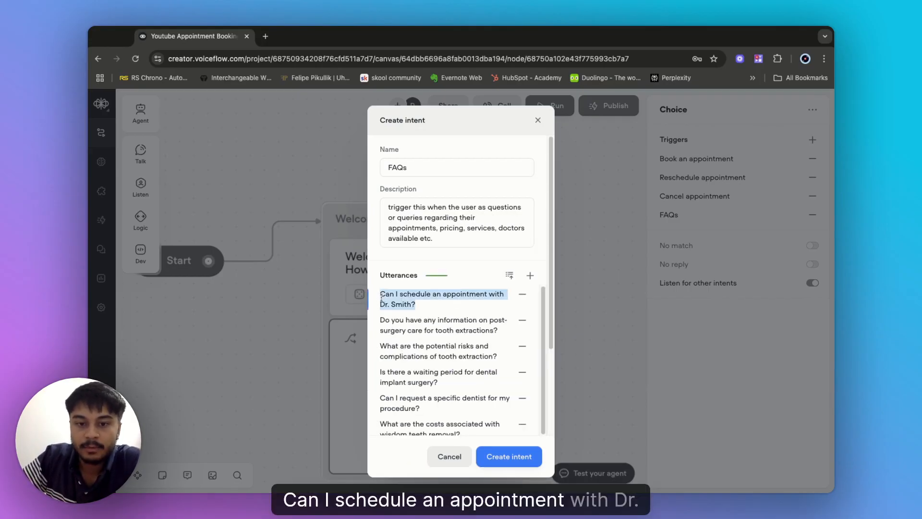
{"action": "left_click", "coordinate": [428, 300]}
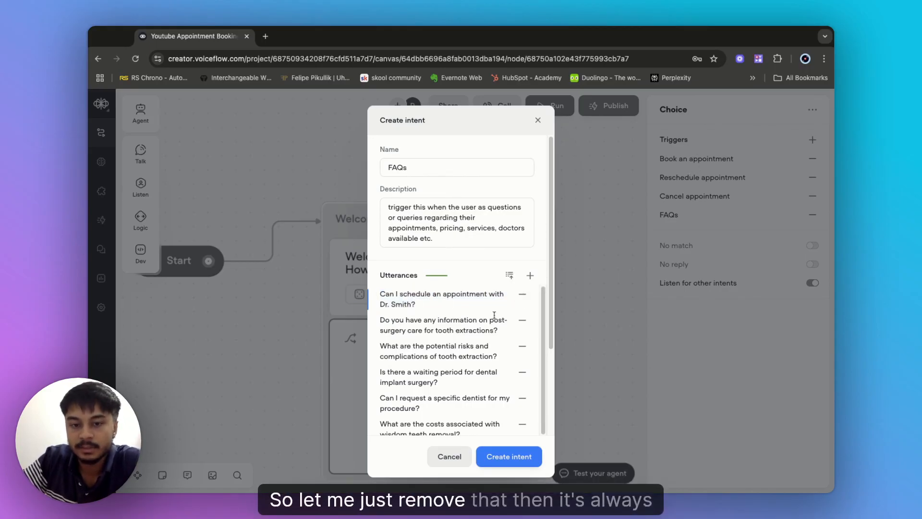
{"action": "left_click", "coordinate": [522, 295]}
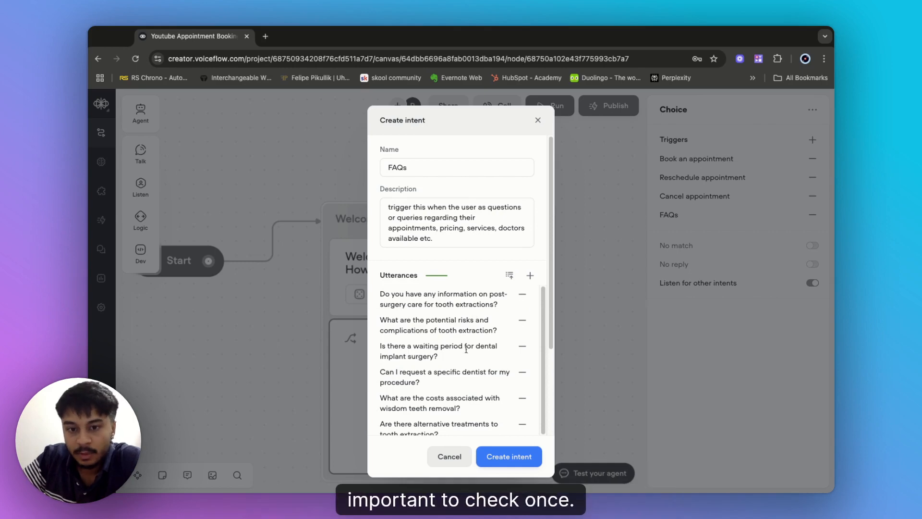
- Review the full list of sample phrases for the "FAQs" intent and finish creating the intent
{"action": "scroll", "coordinate": [462, 358], "scroll_direction": "down", "scroll_amount": 3}
{"action": "scroll", "coordinate": [446, 317], "scroll_direction": "up", "scroll_amount": 3}
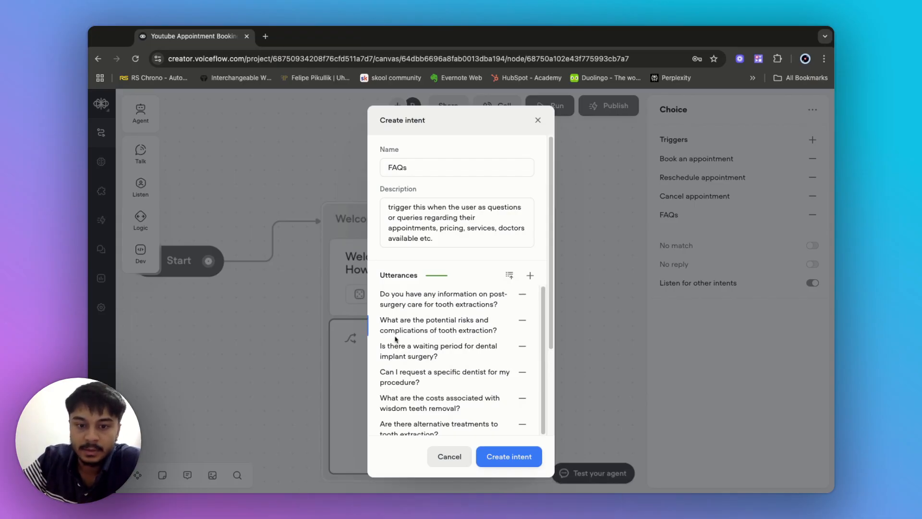
{"action": "scroll", "coordinate": [417, 366], "scroll_direction": "down", "scroll_amount": 1}
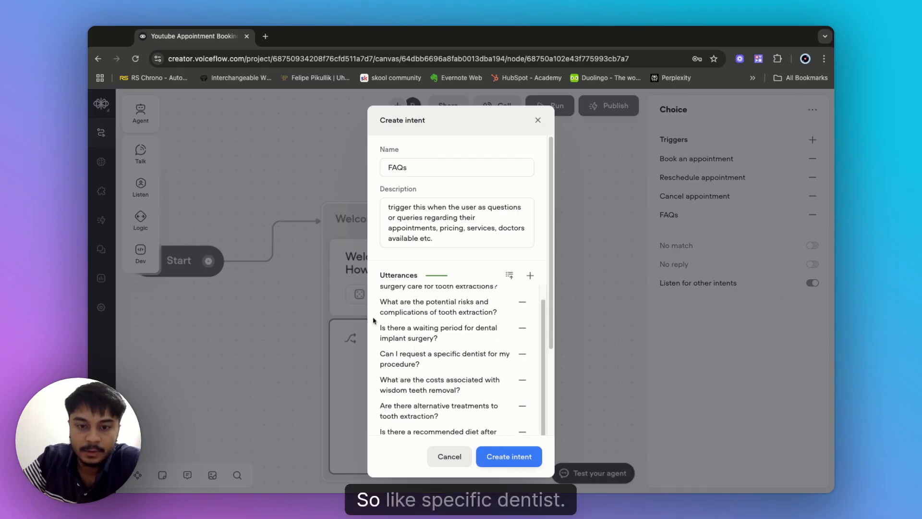
{"action": "scroll", "coordinate": [474, 346], "scroll_direction": "down", "scroll_amount": 2}
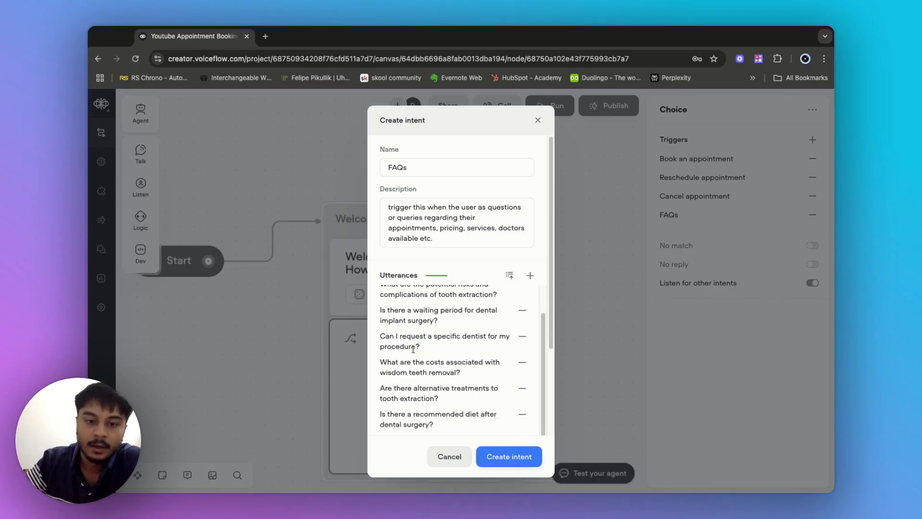
{"action": "scroll", "coordinate": [448, 414], "scroll_direction": "down", "scroll_amount": 5}
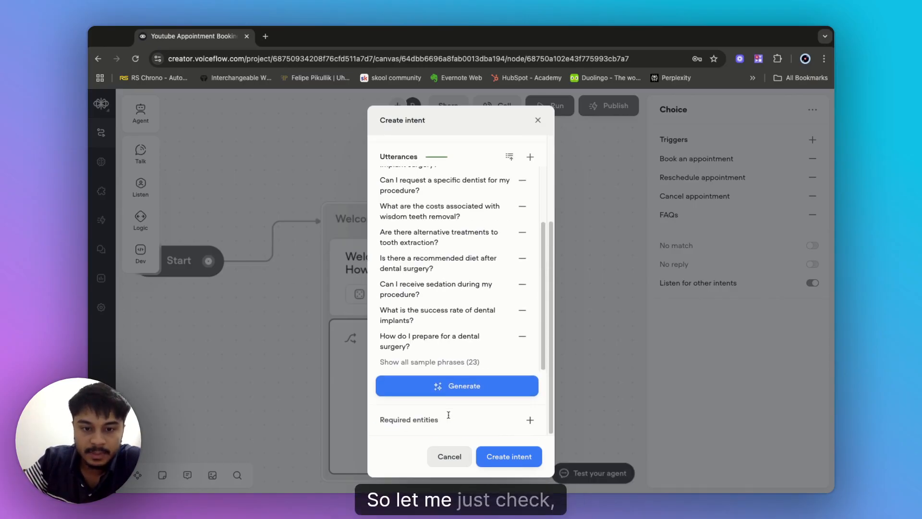
{"action": "left_click", "coordinate": [434, 362]}
{"action": "scroll", "coordinate": [479, 306], "scroll_direction": "down", "scroll_amount": 3}
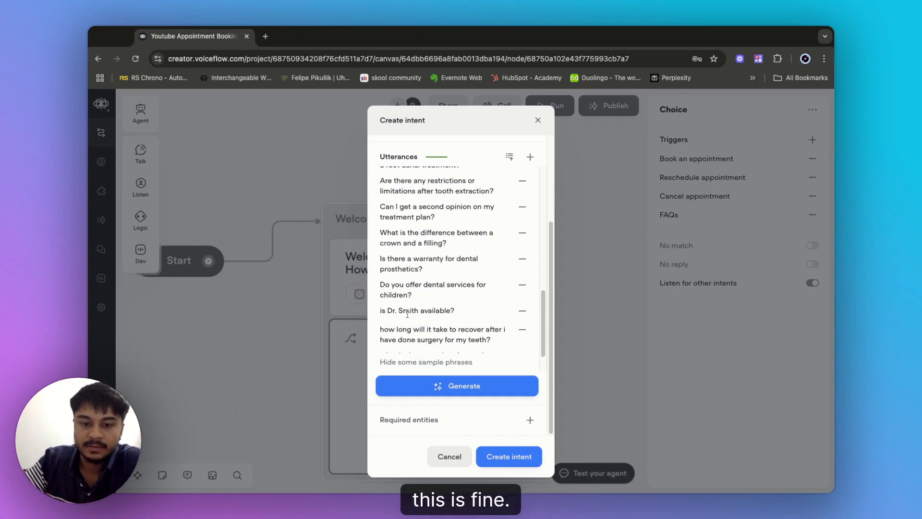
{"action": "left_click", "coordinate": [498, 456]}
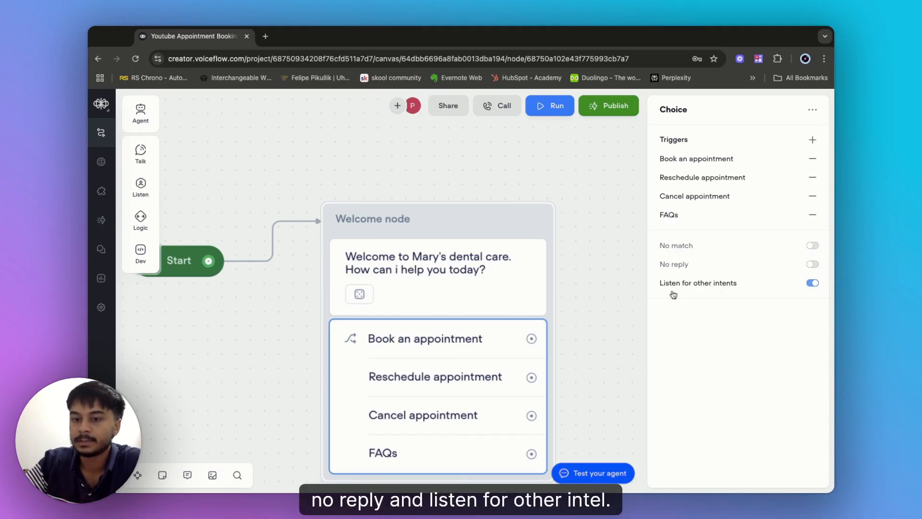
- Toggle the choice step's "Listen for other intents" option off and on to demonstrate it
{"action": "left_click", "coordinate": [812, 283]}
{"action": "left_click", "coordinate": [812, 283]}
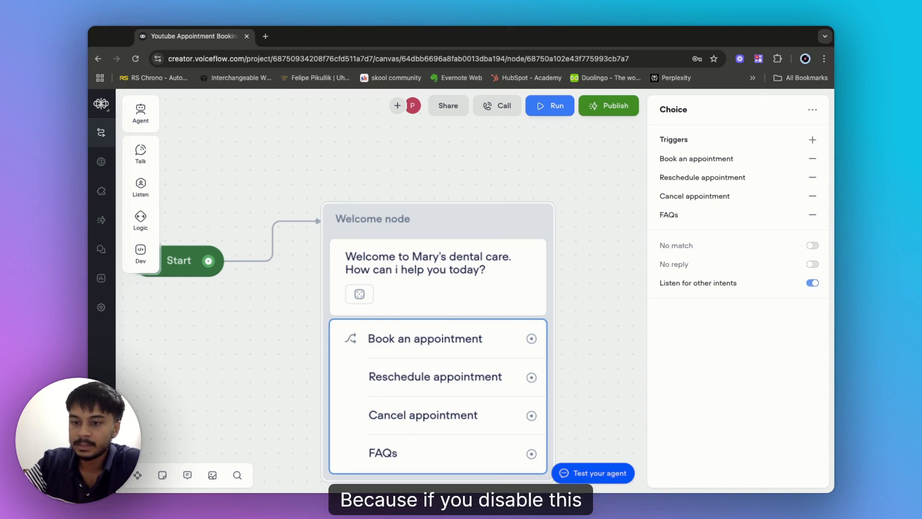
{"action": "left_click", "coordinate": [812, 283]}
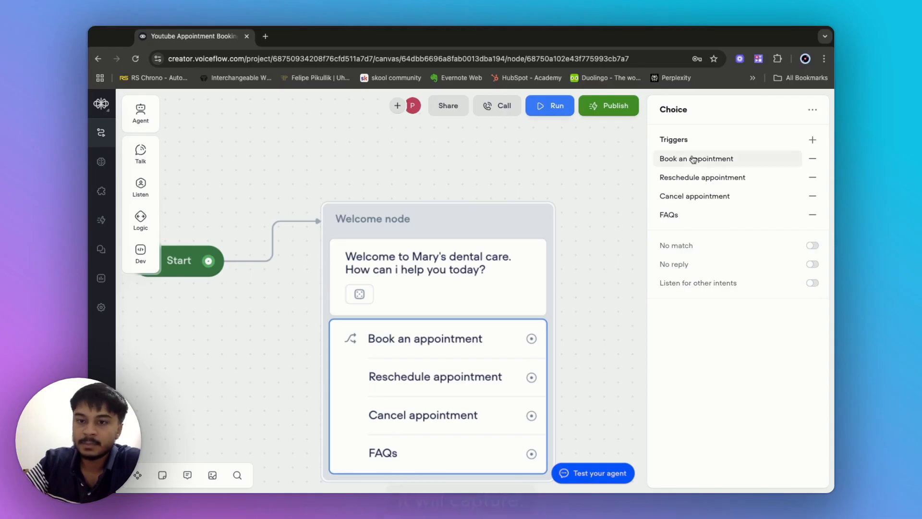
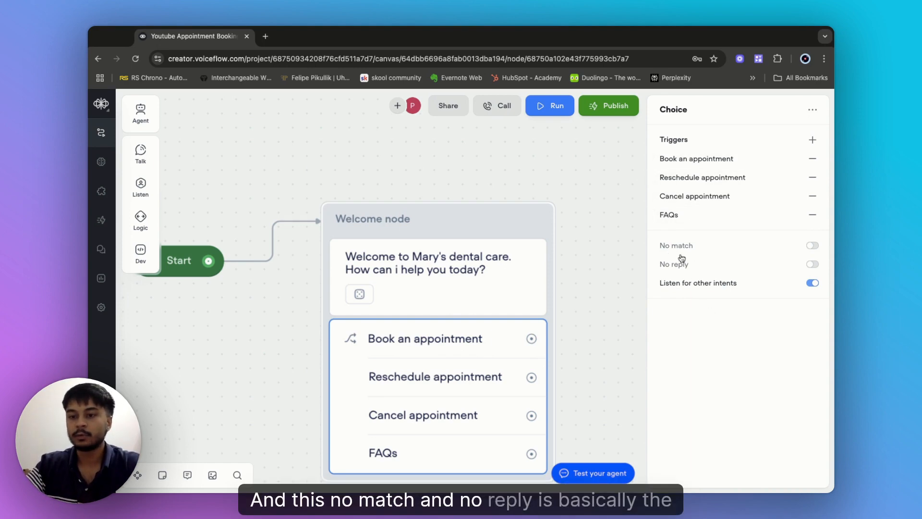
- Enable the "No match" option for the choice step in the Welcome node, leaving its reprompt empty
{"action": "left_click", "coordinate": [811, 247]}
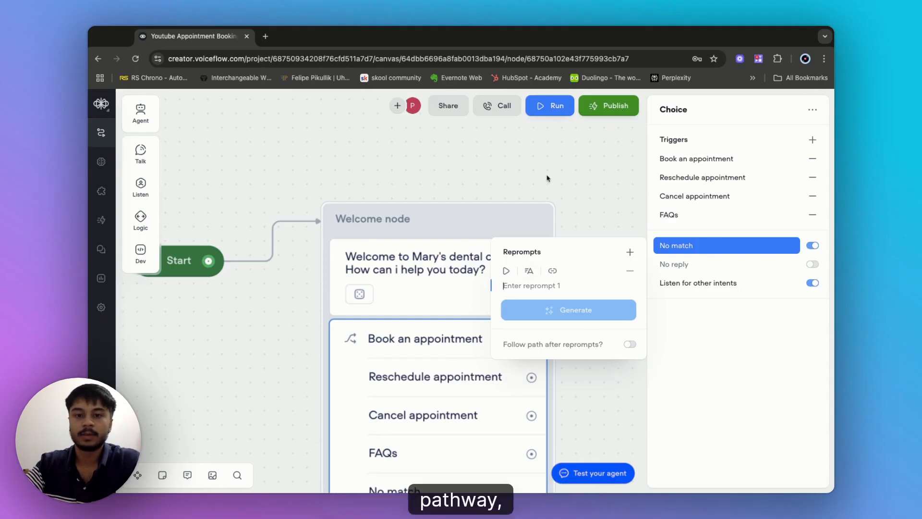
{"action": "left_click", "coordinate": [621, 178]}
{"action": "scroll", "coordinate": [653, 312], "scroll_direction": "down", "scroll_amount": 5}
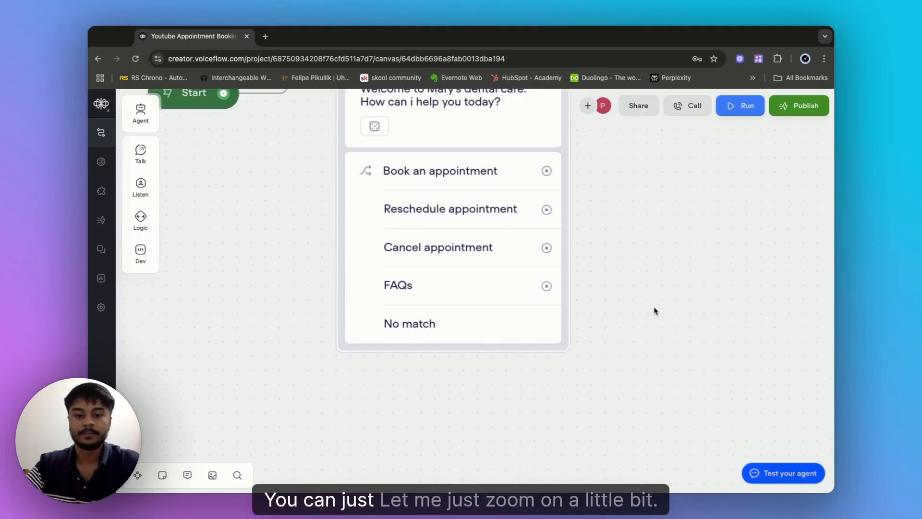
{"action": "scroll", "coordinate": [652, 307], "scroll_direction": "down", "scroll_amount": 5}
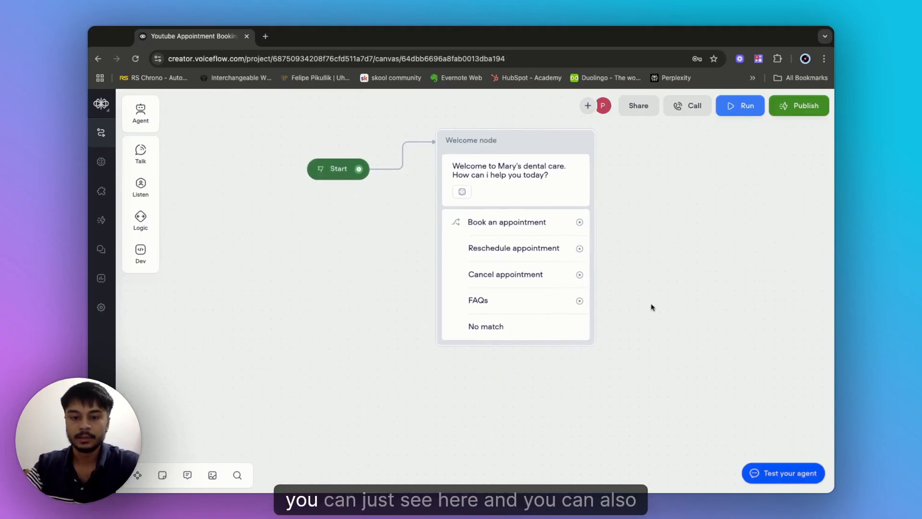
- Open the "No match" reprompt settings of the Welcome node's choice step
{"action": "left_click", "coordinate": [529, 332]}
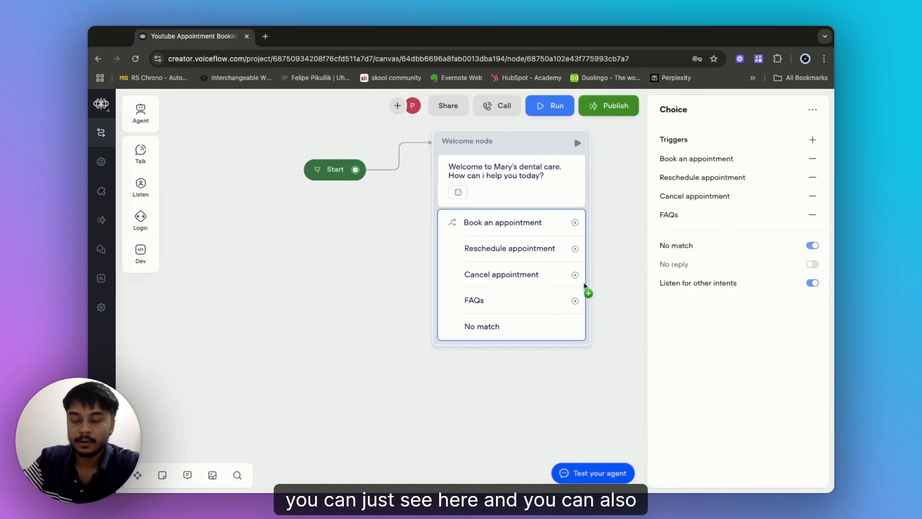
{"action": "left_click", "coordinate": [684, 249]}
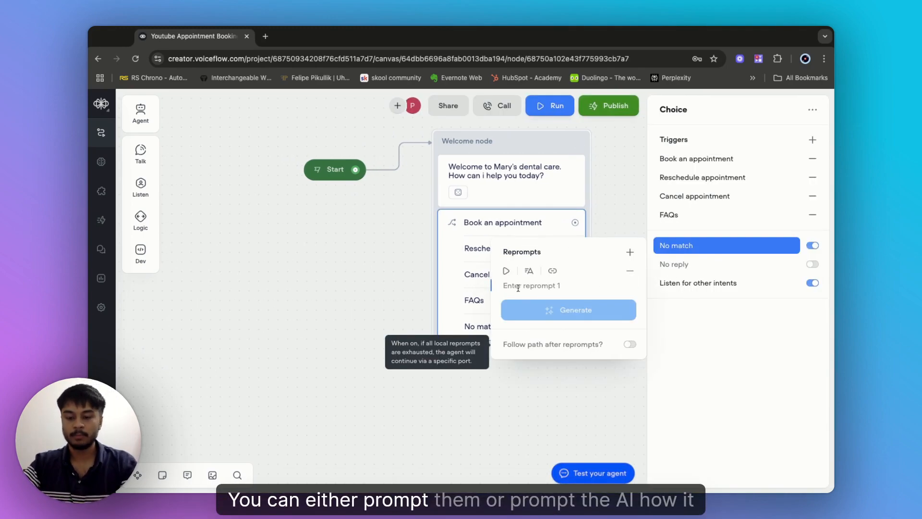
{"action": "type", "text": "fgd"}
{"action": "key", "text": "BackSpace"}
{"action": "key", "text": "BackSpace"}
{"action": "key", "text": "BackSpace"}
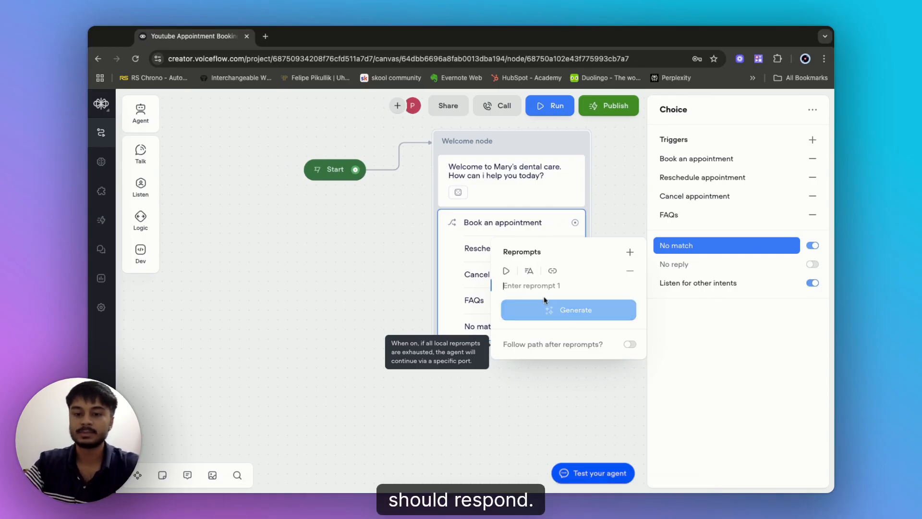
- Enable "Follow path after reprompts?" for the choice step's no-match handling, keeping the path label "No match"
{"action": "left_click", "coordinate": [629, 344]}
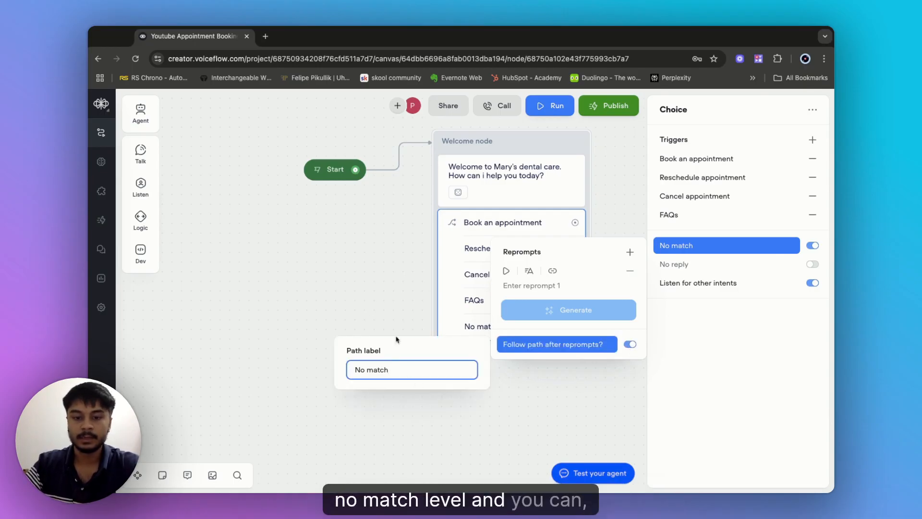
{"action": "left_click", "coordinate": [369, 307]}
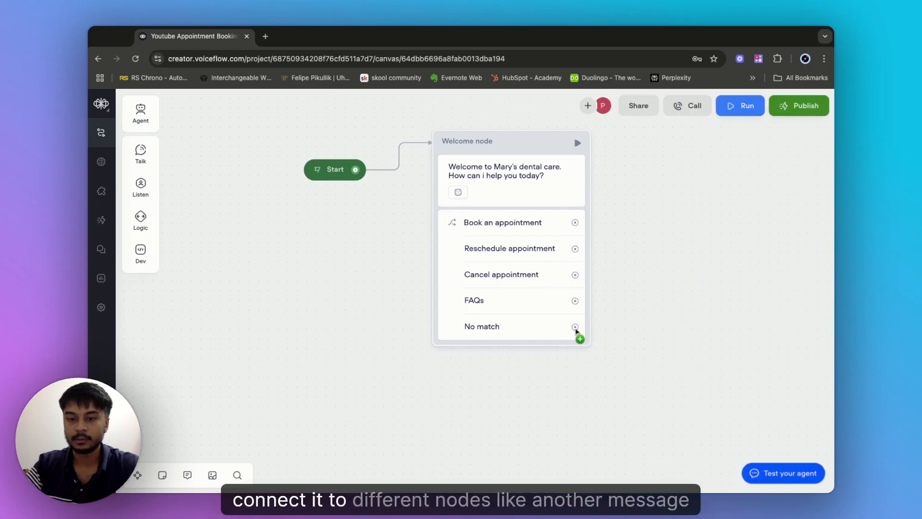
- Connect the Welcome node's "No match" path to a new message block placed beside and below it
{"action": "left_click_drag", "start_coordinate": [575, 327], "coordinate": [653, 403]}
{"action": "left_click_drag", "start_coordinate": [679, 364], "coordinate": [681, 366]}
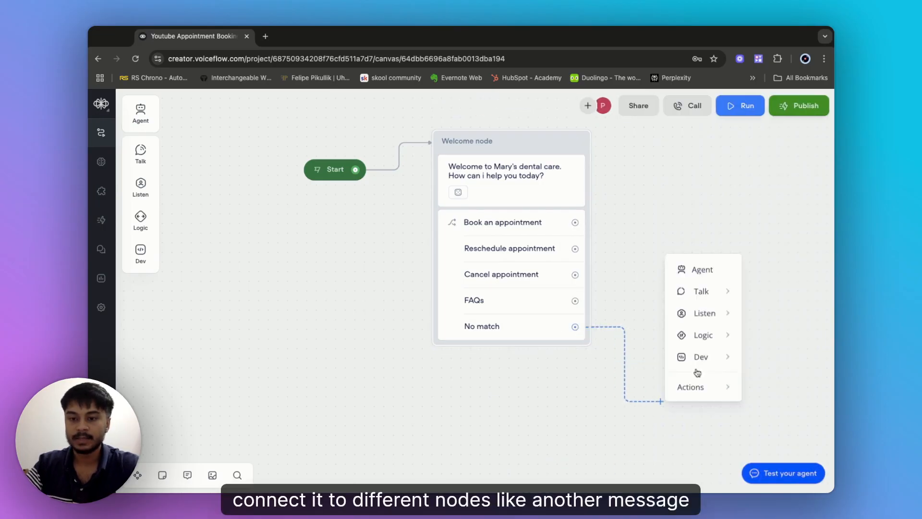
{"action": "mouse_move", "coordinate": [706, 290]}
{"action": "left_click", "coordinate": [761, 297]}
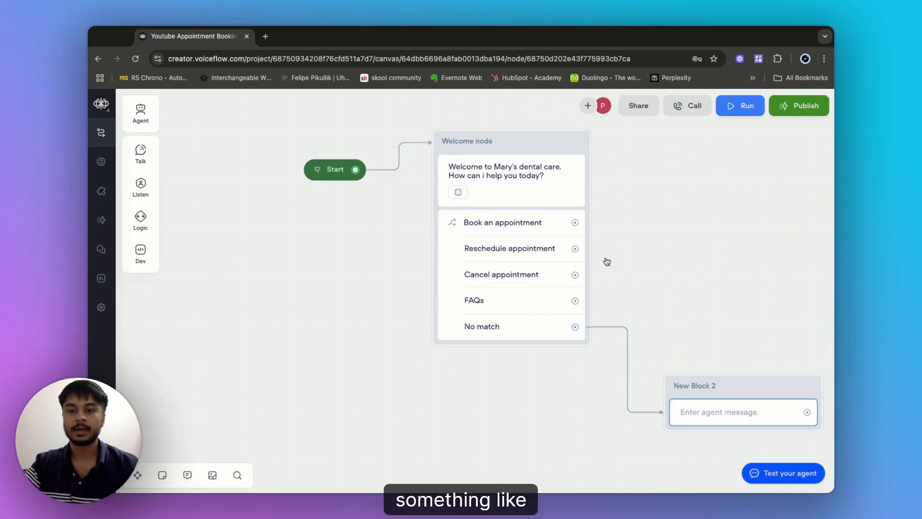
- Set the new block's message to "Sorry, we can only answwer or provide help with your dental care." and generate 3 variants
{"action": "type", "text": "Sorry"}
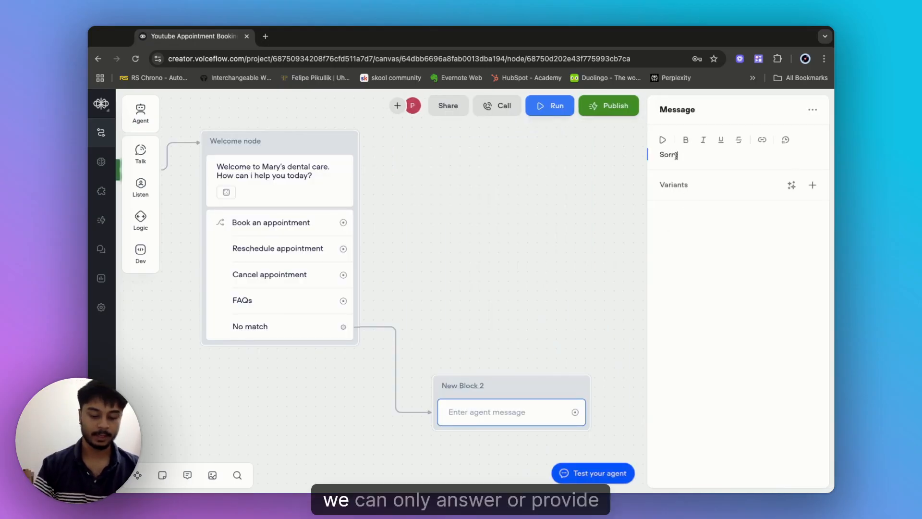
{"action": "type", "text": ", we can only answwer "}
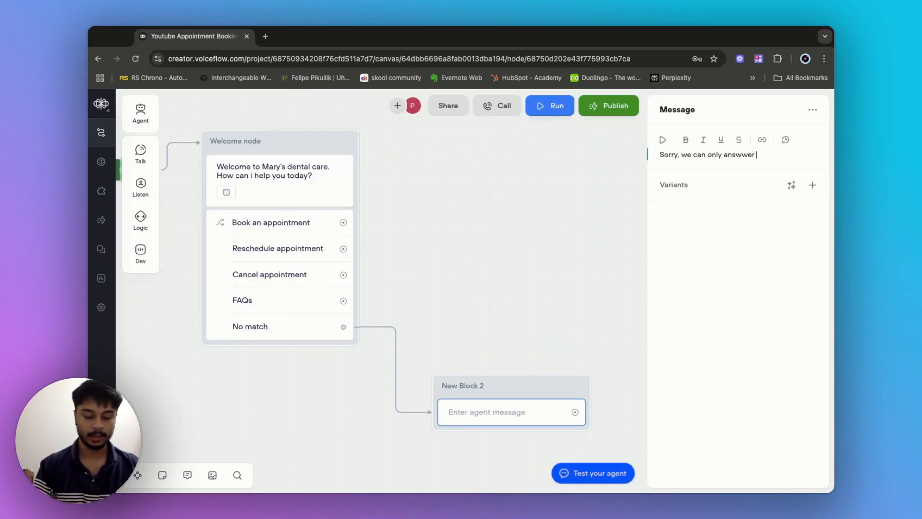
{"action": "type", "text": "or provide help w"}
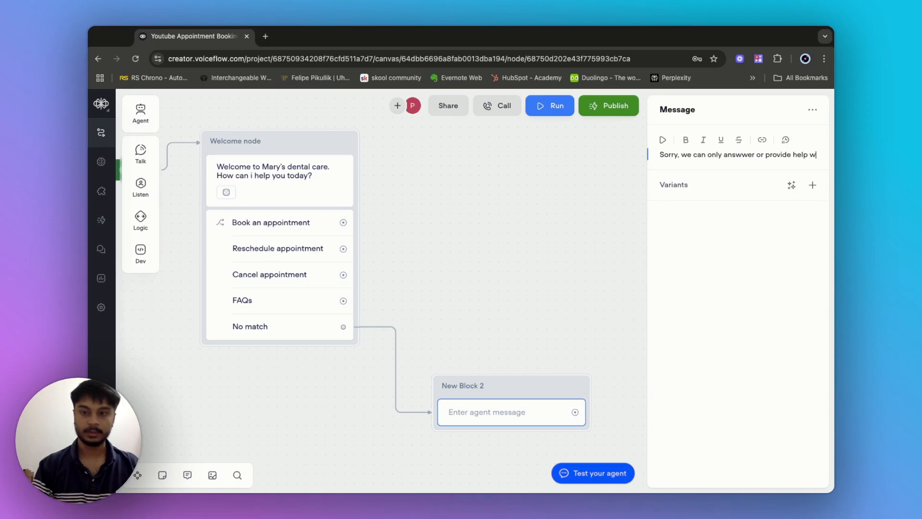
{"action": "type", "text": "ith you"}
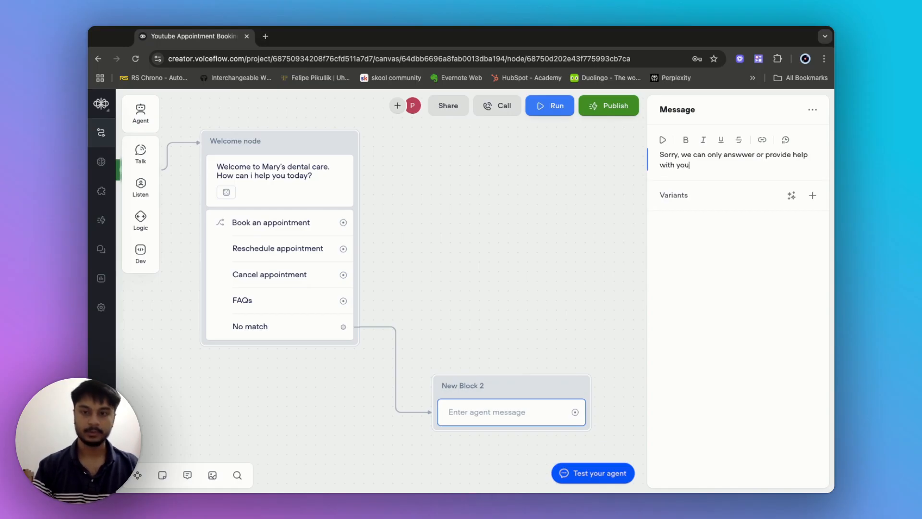
{"action": "type", "text": "r dental "}
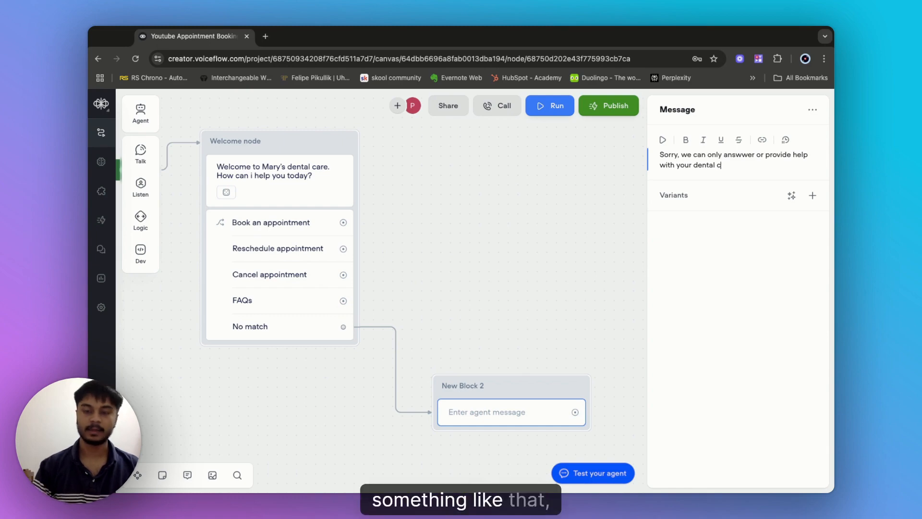
{"action": "type", "text": "care."}
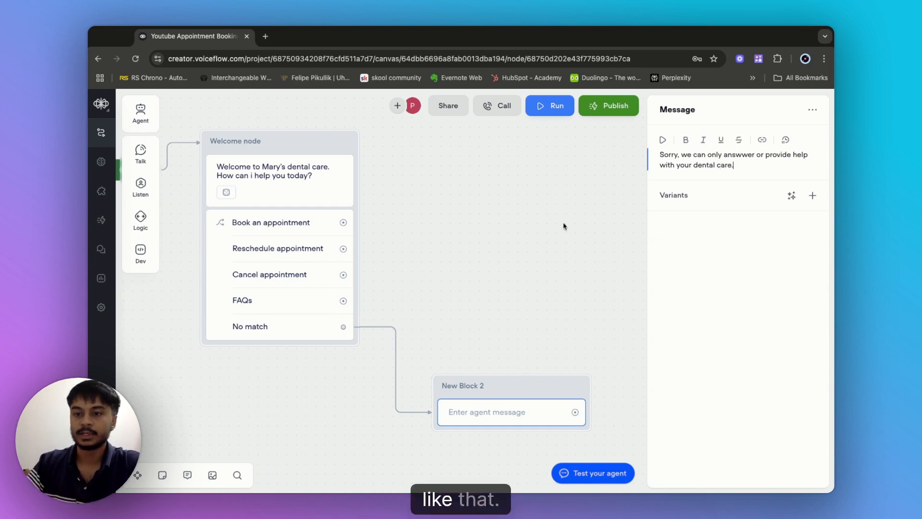
{"action": "left_click", "coordinate": [791, 195]}
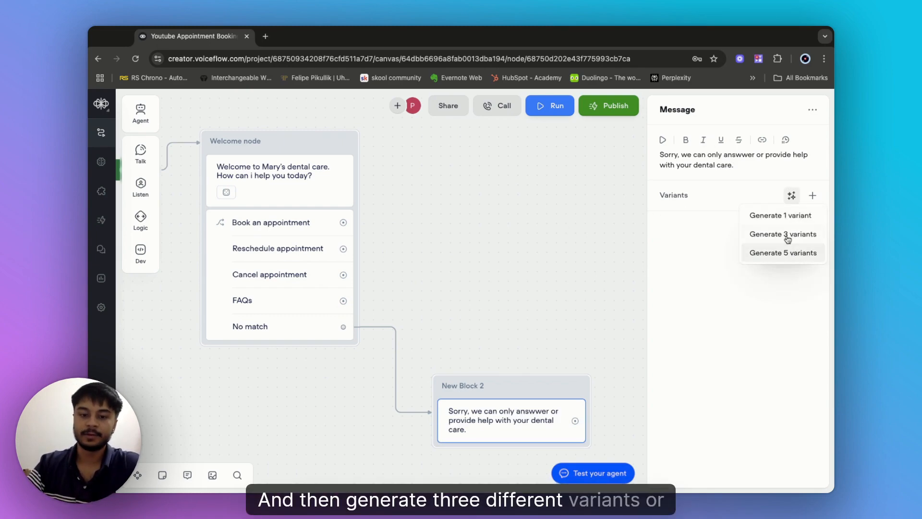
{"action": "left_click", "coordinate": [787, 235]}
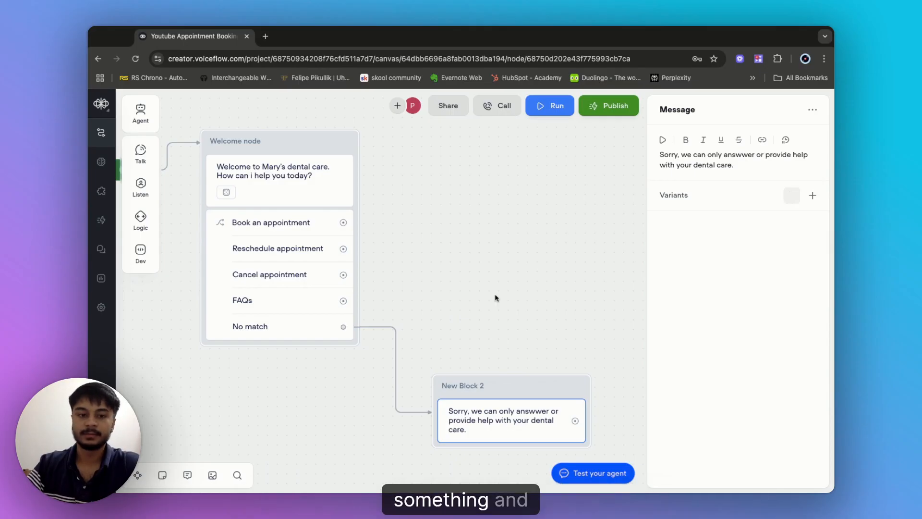
- Rename the new message block as "No match node"
{"action": "left_click", "coordinate": [470, 386]}
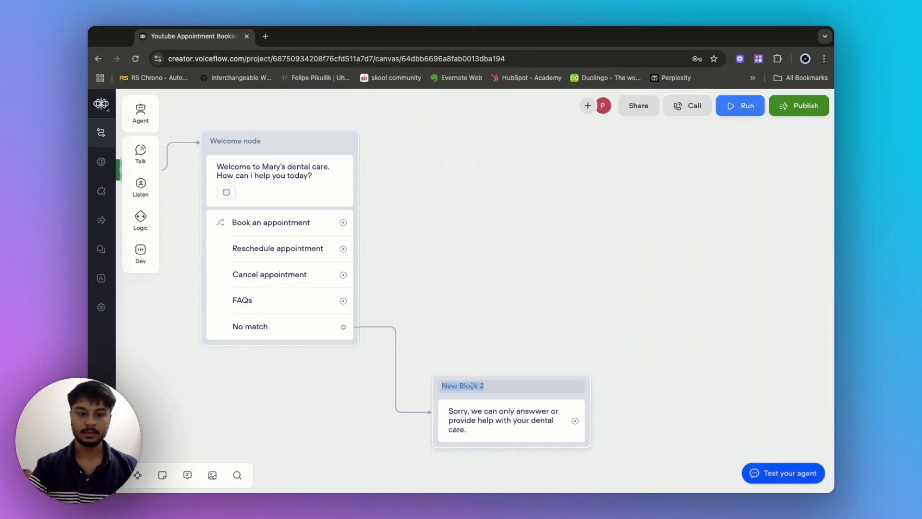
{"action": "key", "text": "BackSpace"}
{"action": "type", "text": "No"}
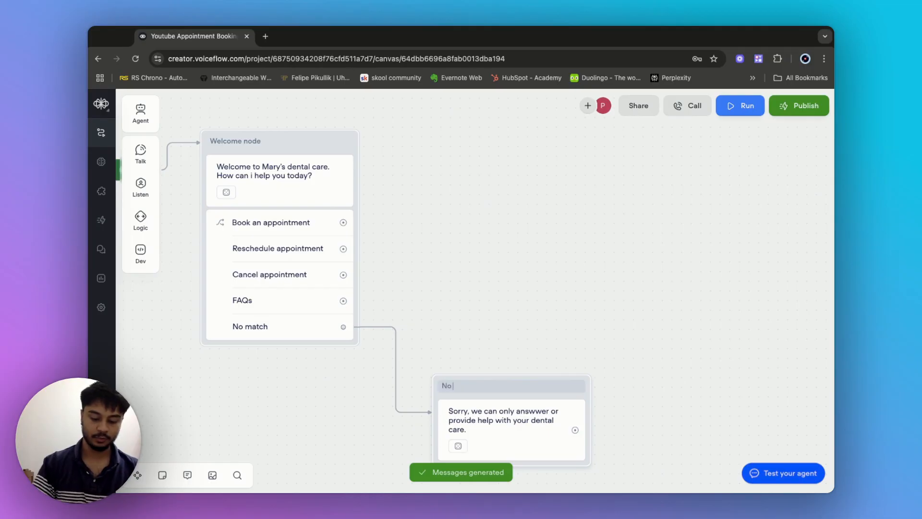
{"action": "type", "text": " match node"}
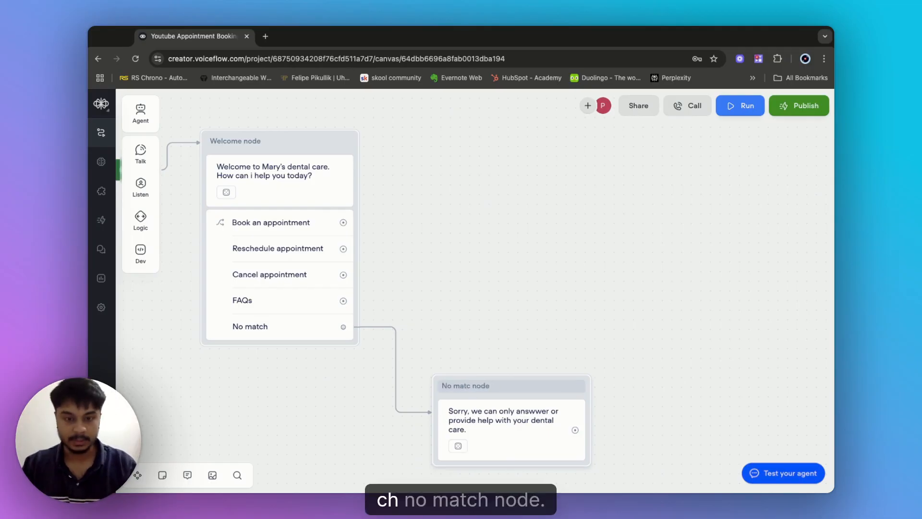
{"action": "left_click", "coordinate": [540, 330]}
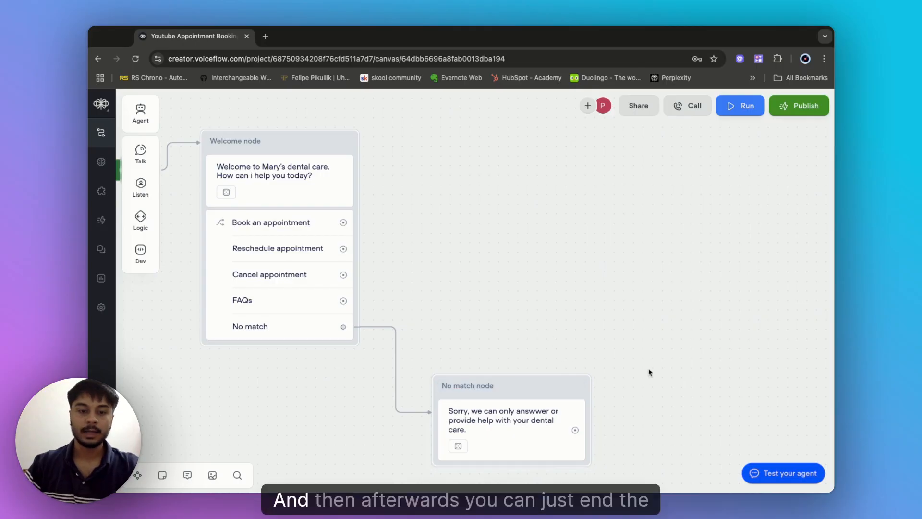
{"action": "mouse_move", "coordinate": [507, 304]}
{"action": "left_mouse_down"}
{"action": "mouse_move", "coordinate": [465, 216]}
{"action": "mouse_move", "coordinate": [432, 182]}
{"action": "left_mouse_up"}
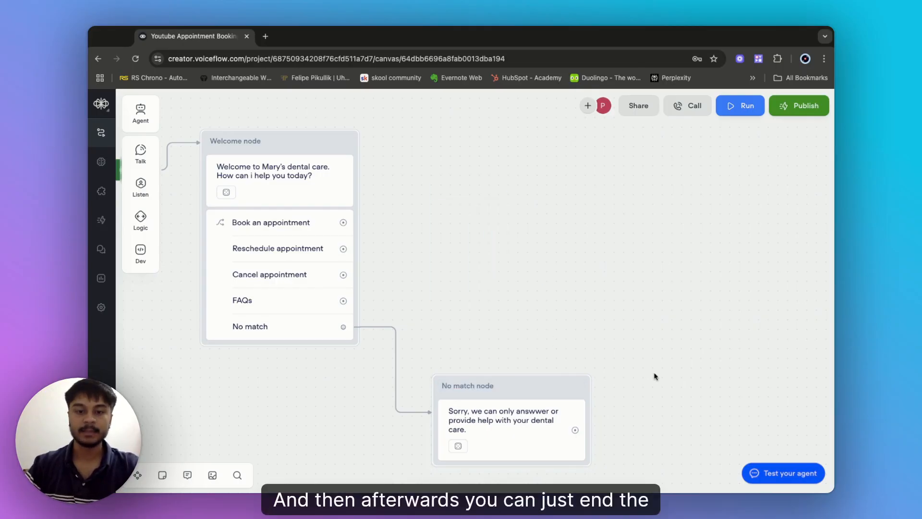
{"action": "left_click_drag", "start_coordinate": [654, 374], "coordinate": [504, 213]}
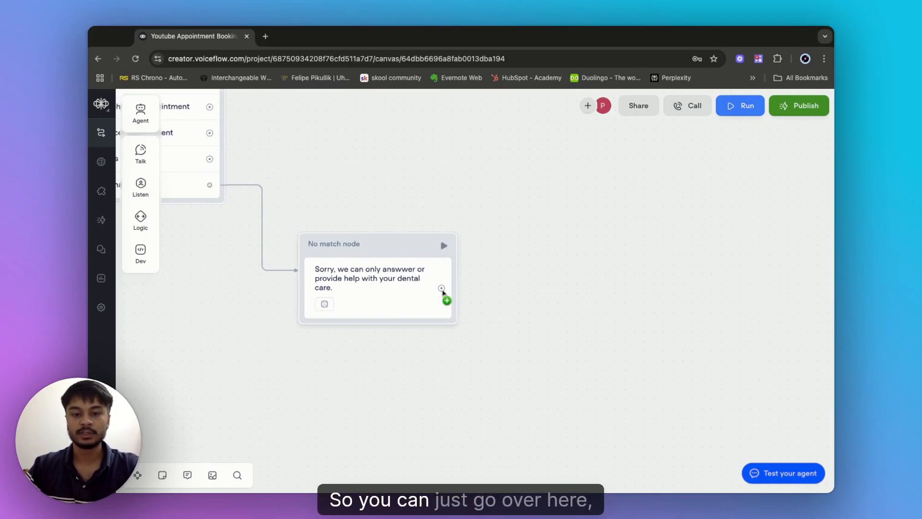
{"action": "left_click", "coordinate": [442, 292]}
{"action": "mouse_move", "coordinate": [538, 418]}
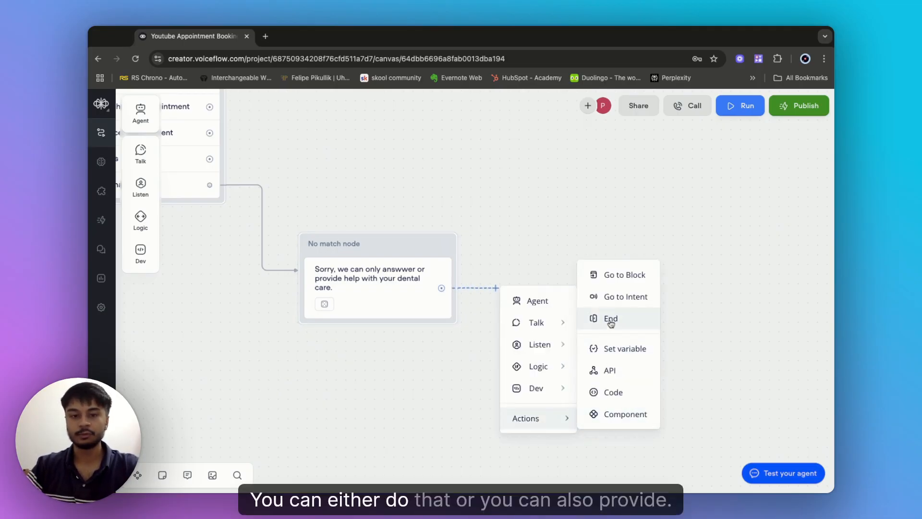
{"action": "left_click", "coordinate": [535, 255]}
{"action": "left_click", "coordinate": [384, 300]}
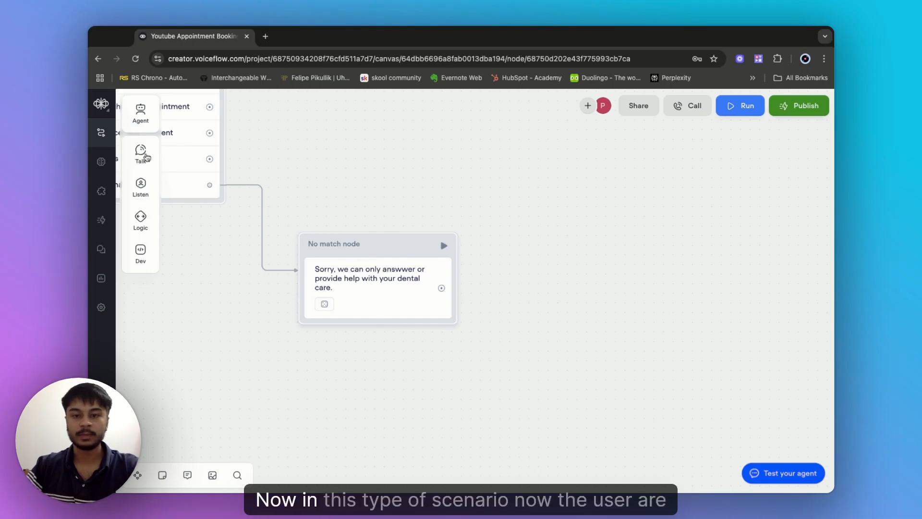
{"action": "left_click_drag", "start_coordinate": [145, 157], "coordinate": [484, 298]}
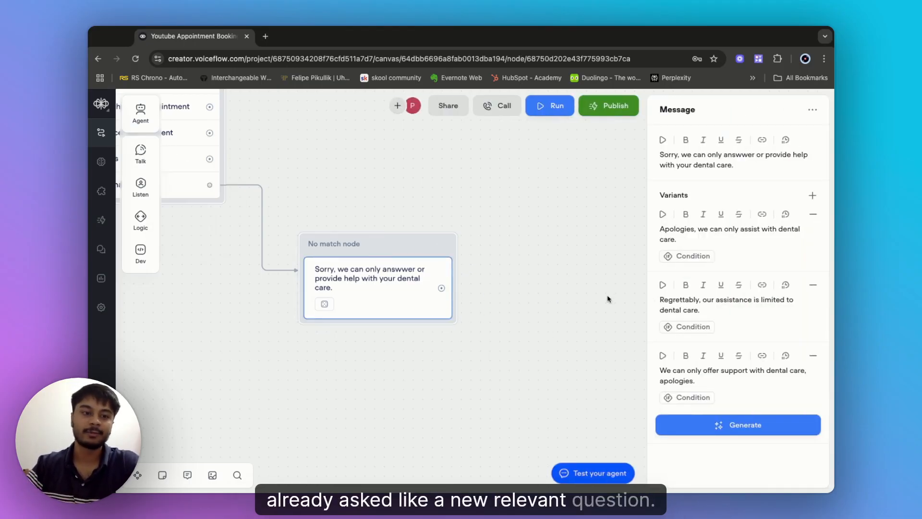
- Add a Buttons step under the message in the No match node, with its first button labelled "Tka em back to start"
{"action": "mouse_move", "coordinate": [142, 188]}
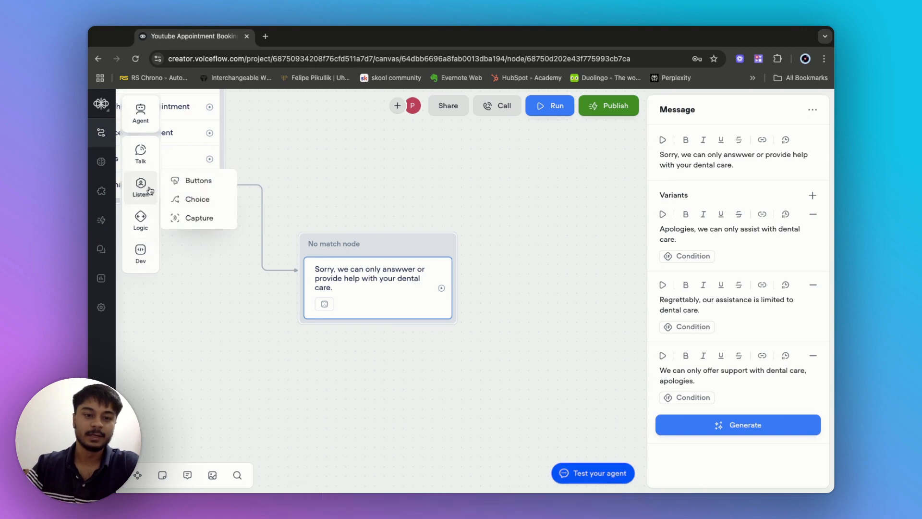
{"action": "left_click_drag", "start_coordinate": [187, 185], "coordinate": [330, 319]}
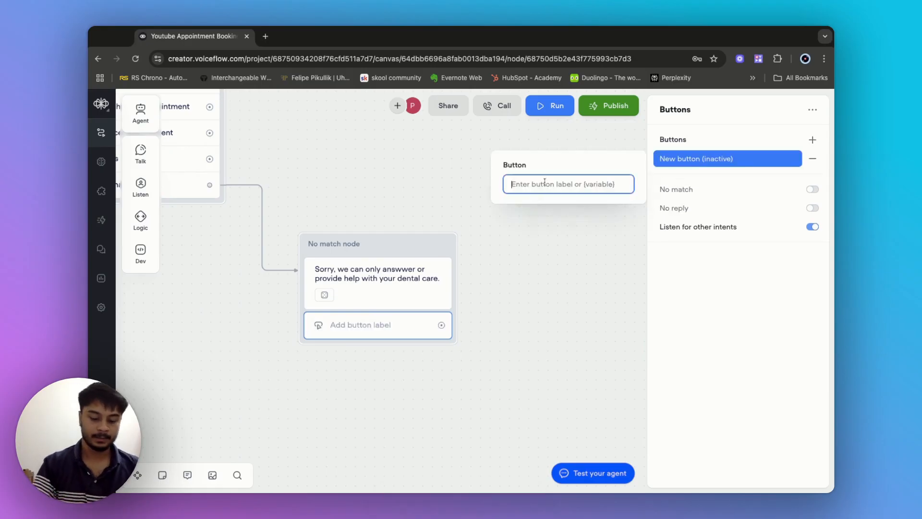
{"action": "type", "text": "Tka em b"}
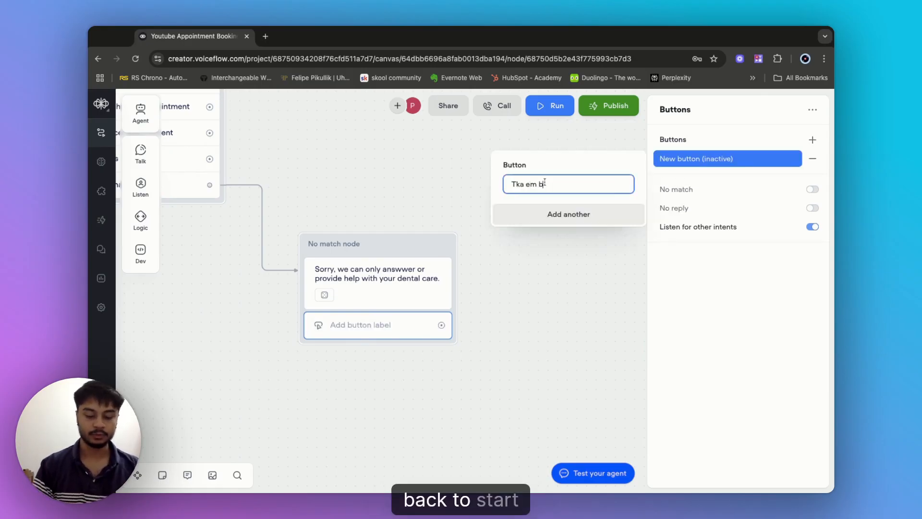
{"action": "type", "text": "ack to start"}
{"action": "key", "text": "Return"}
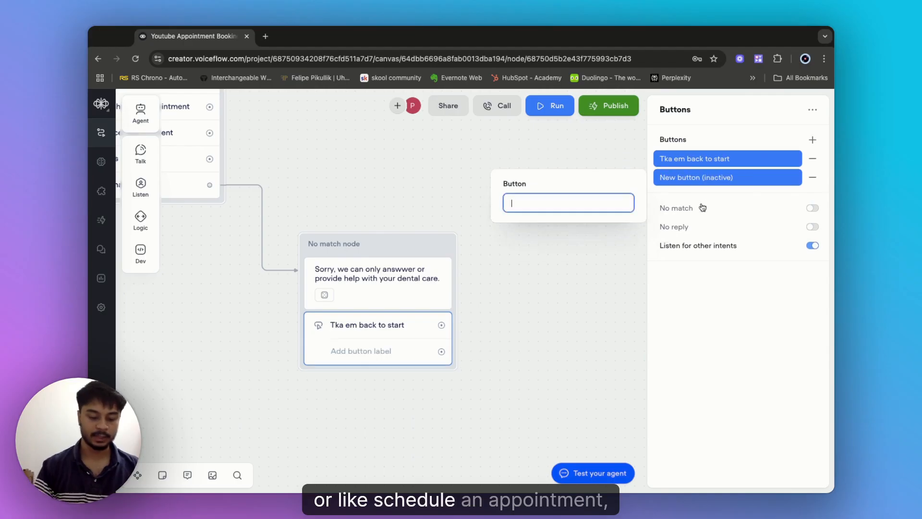
- Add two more buttons to the No match node, labelled "Schedule an appointment" and "end conversation"
{"action": "type", "text": "Schedule "}
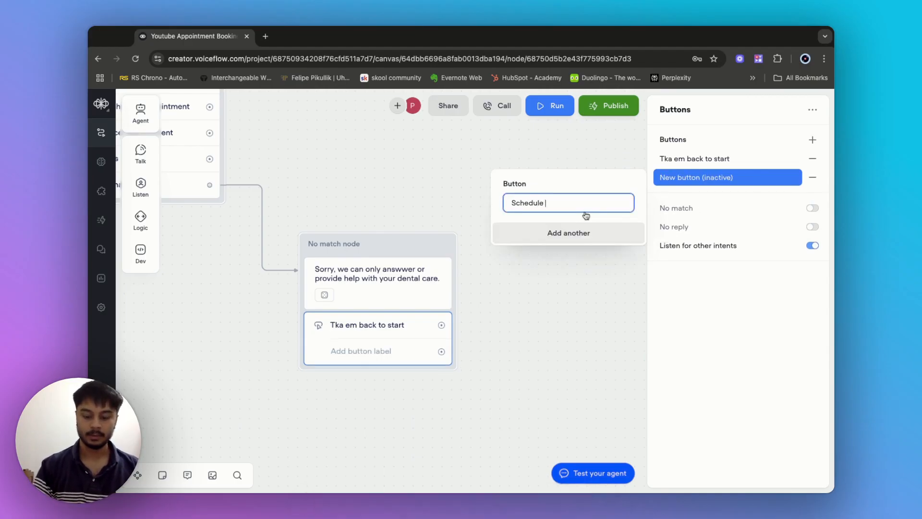
{"action": "type", "text": "an appointme"}
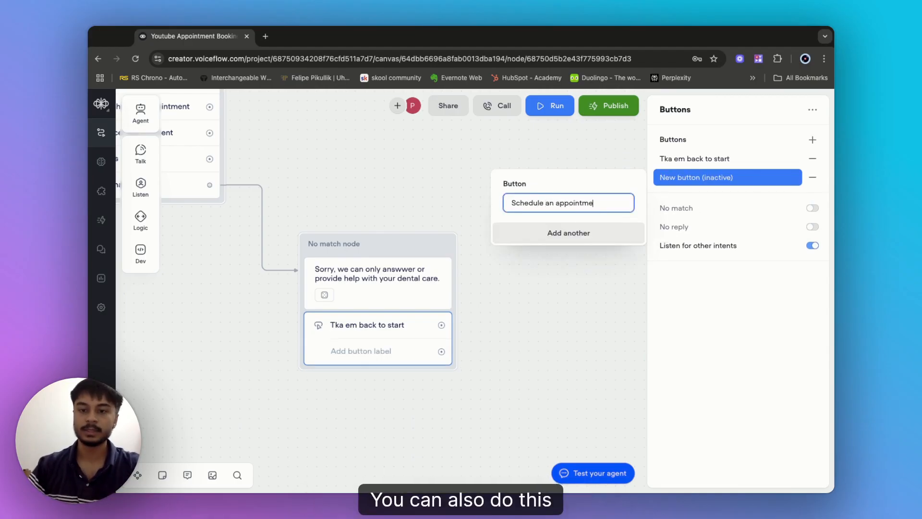
{"action": "type", "text": "nt"}
{"action": "left_click", "coordinate": [593, 235]}
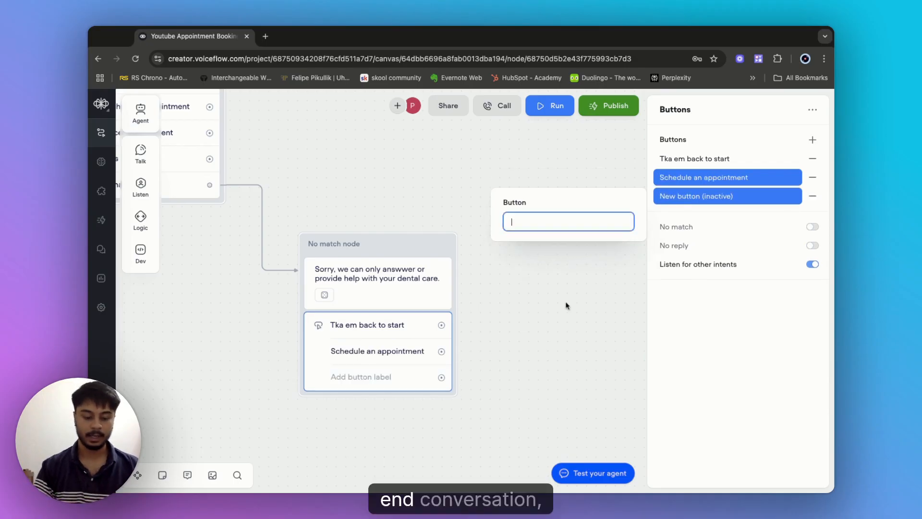
{"action": "type", "text": "end conve"}
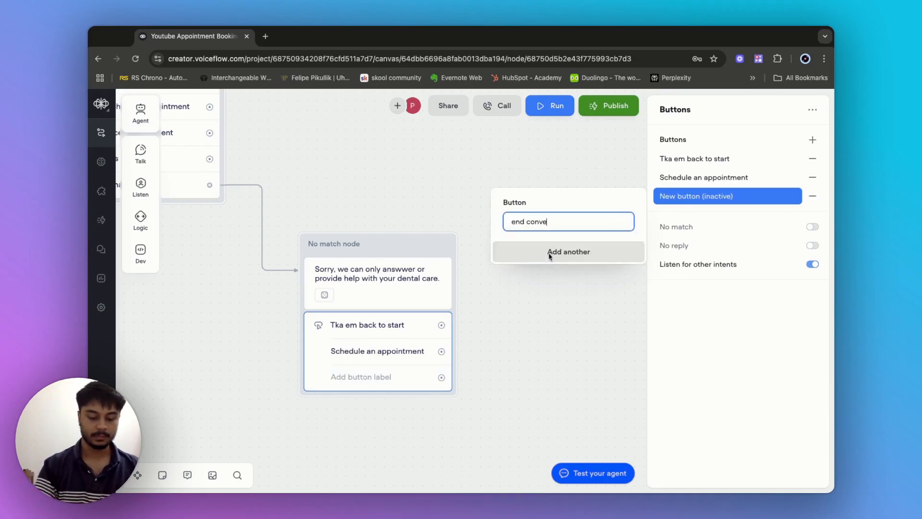
{"action": "type", "text": "rsation"}
{"action": "left_click", "coordinate": [576, 302]}
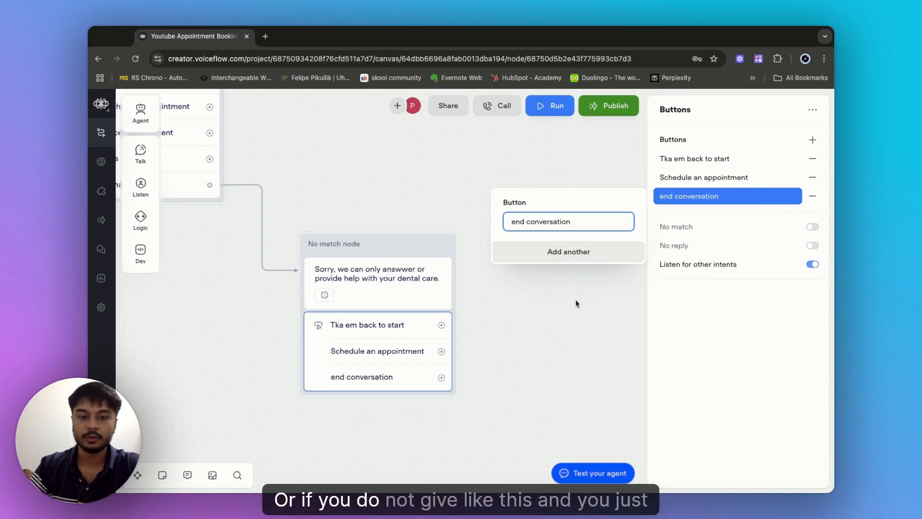
{"action": "left_click", "coordinate": [512, 342]}
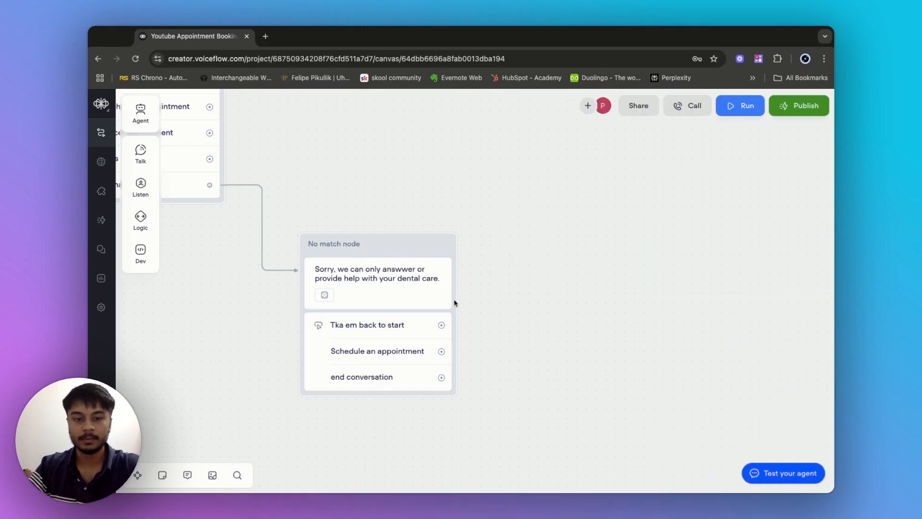
- Detach the Buttons step from the No match node into its own block and try adding an End action after the message
{"action": "left_click_drag", "start_coordinate": [409, 336], "coordinate": [766, 318]}
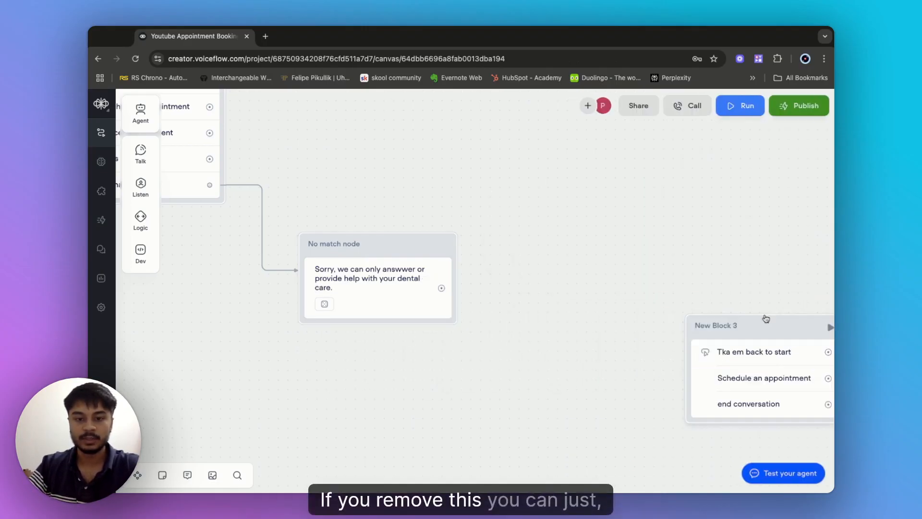
{"action": "left_click", "coordinate": [440, 288]}
{"action": "left_click", "coordinate": [552, 416]}
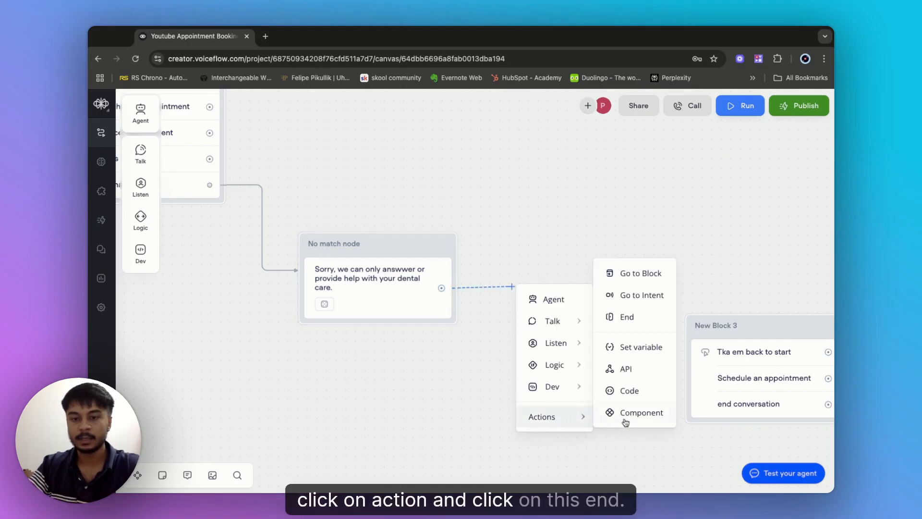
{"action": "left_click", "coordinate": [627, 324]}
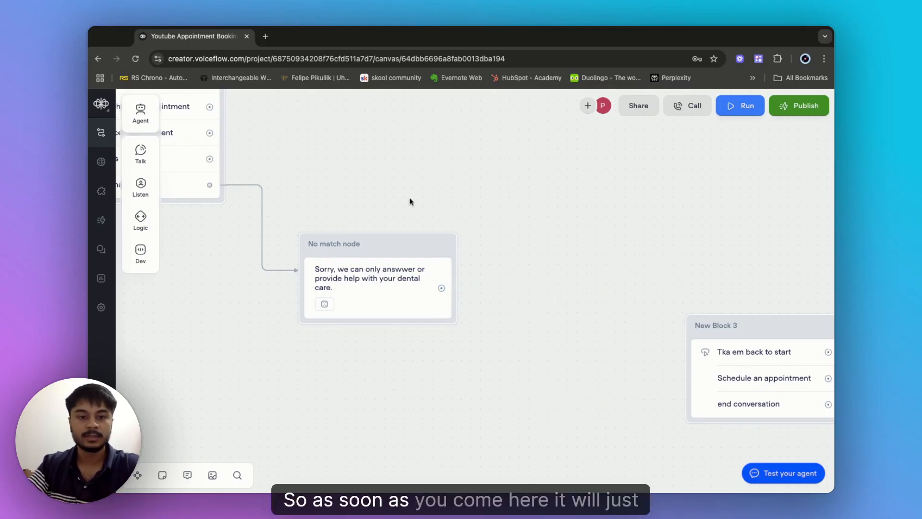
{"action": "left_click_drag", "start_coordinate": [355, 176], "coordinate": [469, 213]}
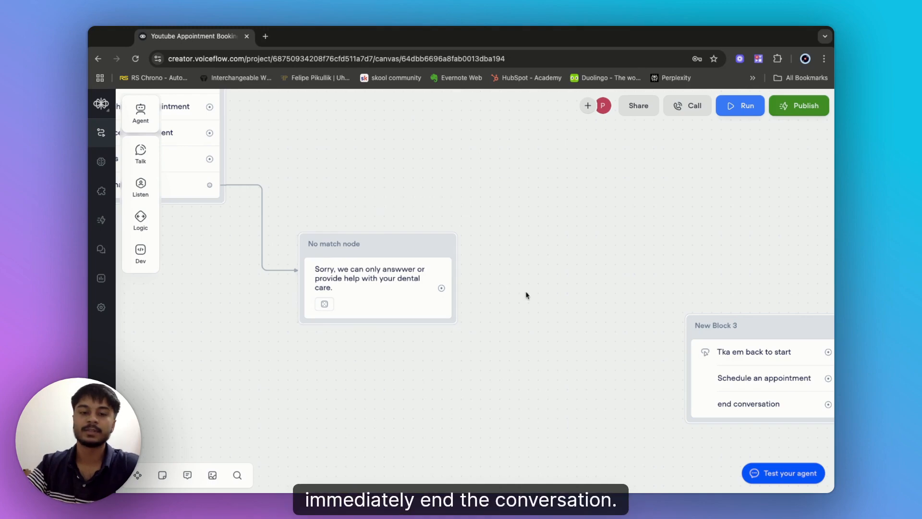
- Correct the label of the first button in the detached Buttons step to "Take em back to start"
{"action": "left_click", "coordinate": [729, 358]}
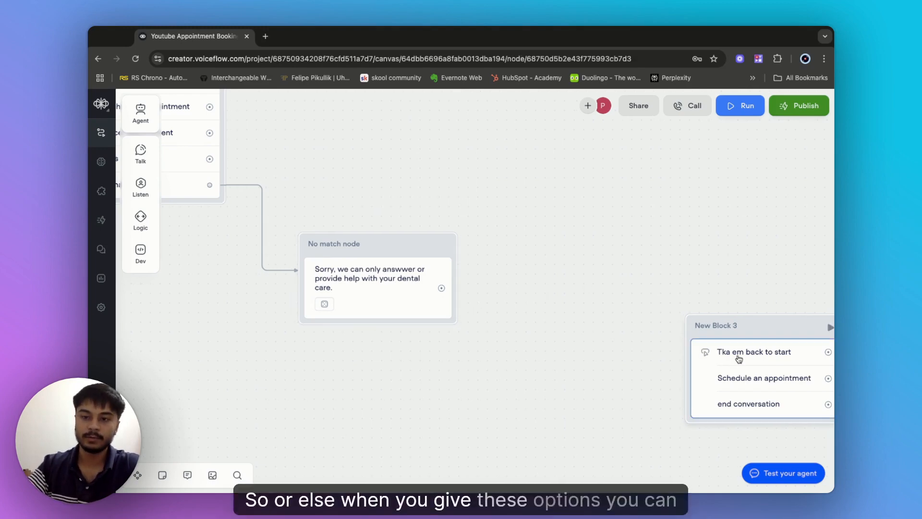
{"action": "left_click", "coordinate": [670, 160]}
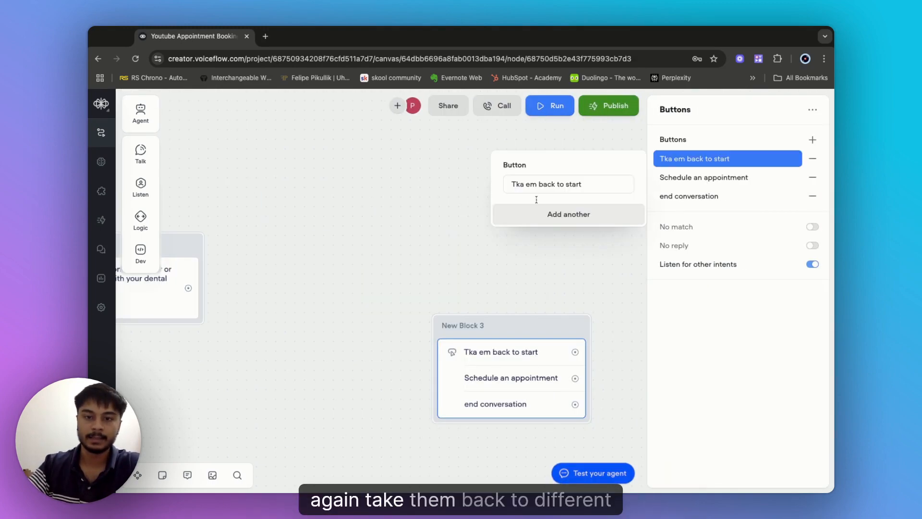
{"action": "left_click", "coordinate": [521, 186]}
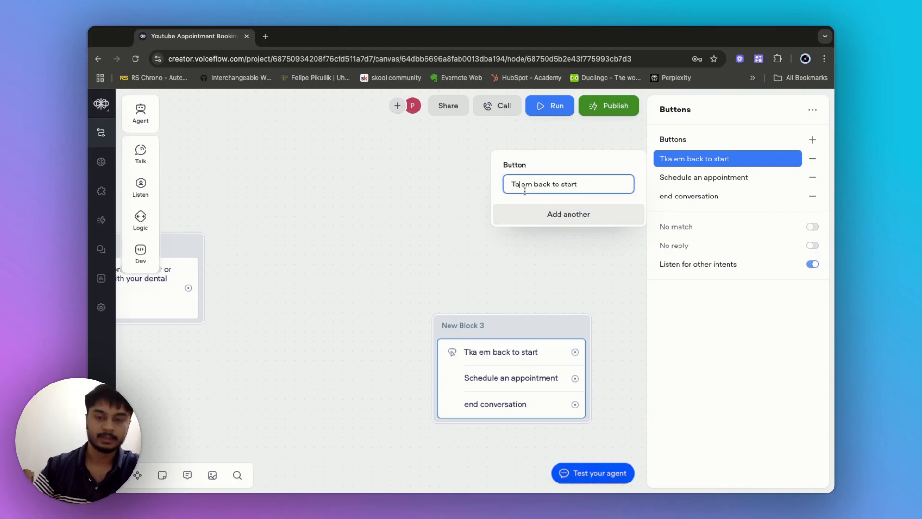
{"action": "type", "text": "ke"}
{"action": "left_click", "coordinate": [366, 253]}
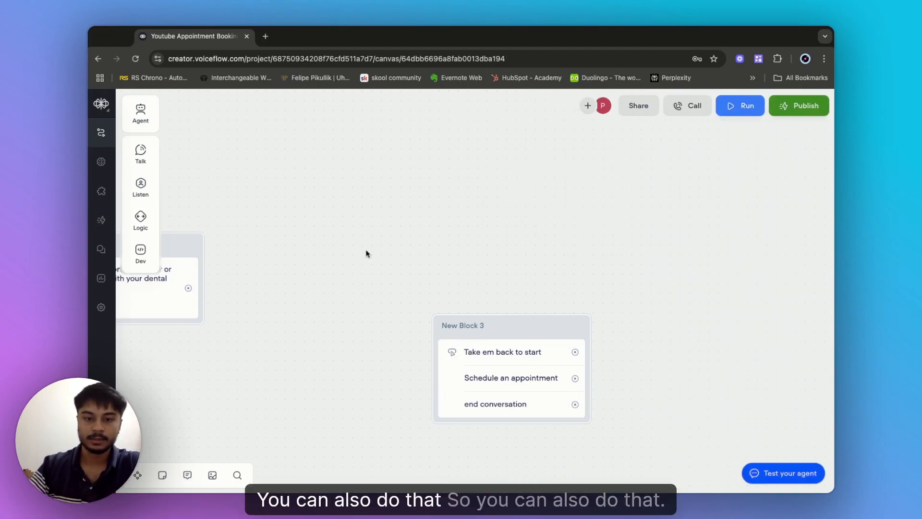
- Move the Buttons step back under the message in the No match node
{"action": "scroll", "coordinate": [366, 253], "scroll_direction": "left", "scroll_amount": 4}
{"action": "left_click_drag", "start_coordinate": [660, 357], "coordinate": [289, 307]}
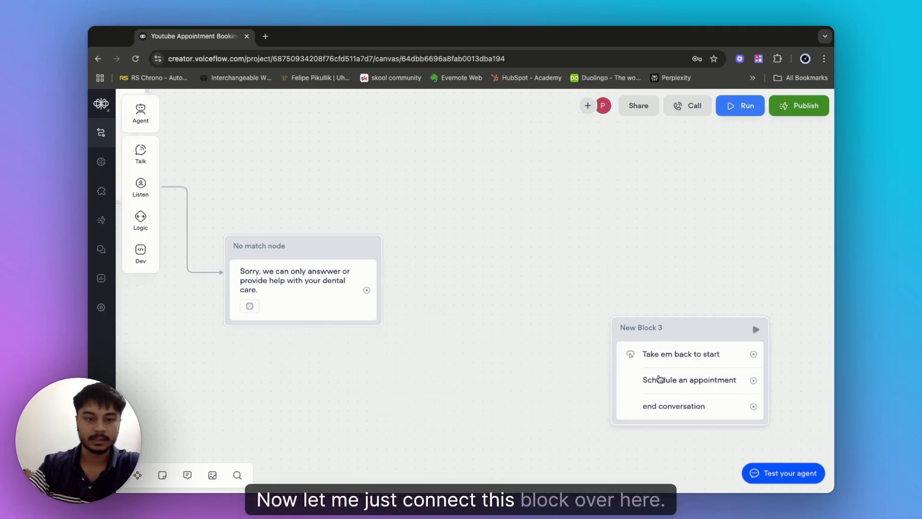
{"action": "left_click_drag", "start_coordinate": [659, 379], "coordinate": [272, 352]}
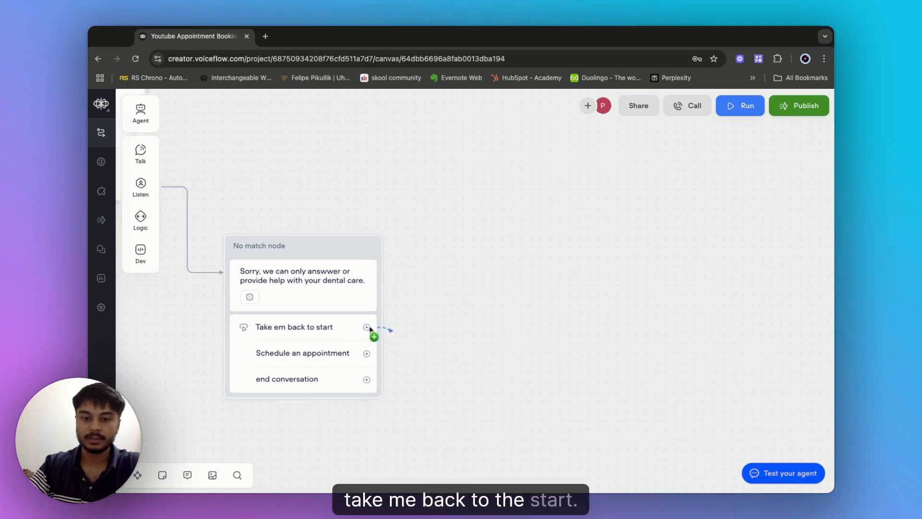
- Link the "Take em back to start" button to the Welcome node of the Start workflow with a Go to Block action
{"action": "left_click", "coordinate": [427, 330]}
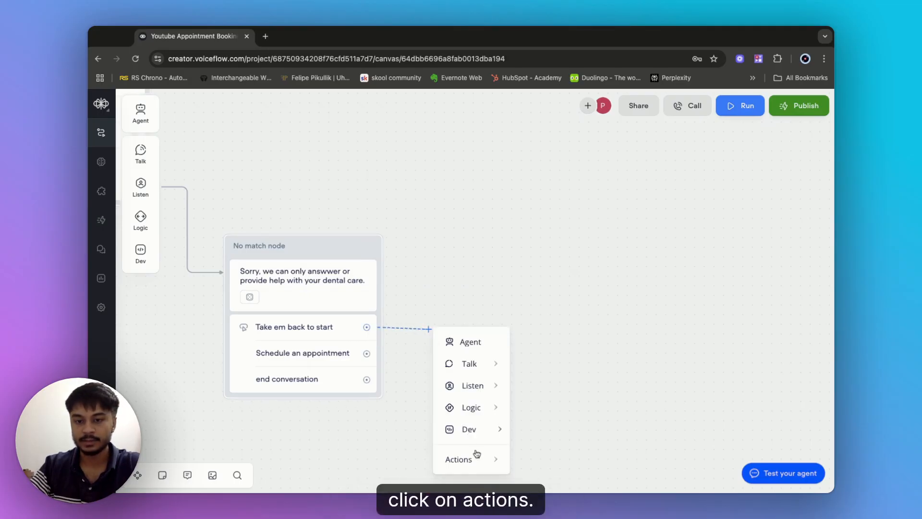
{"action": "mouse_move", "coordinate": [480, 457]}
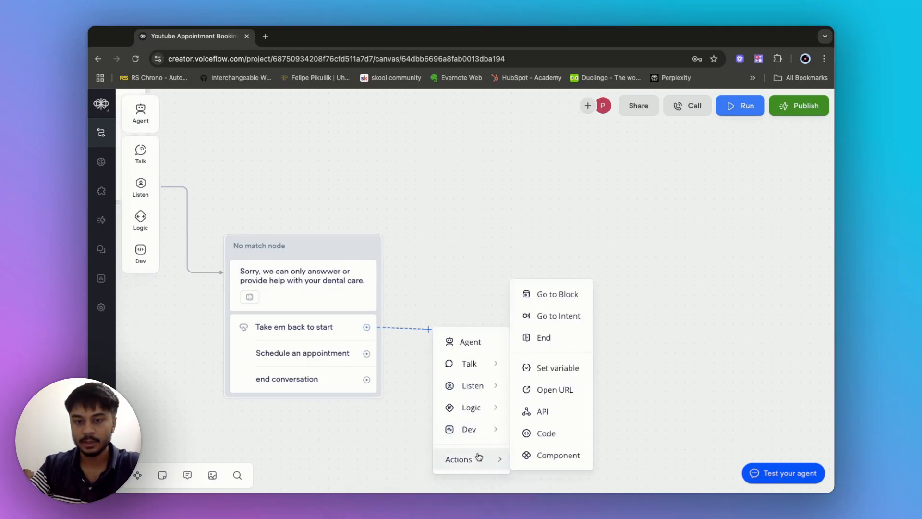
{"action": "left_click", "coordinate": [552, 302]}
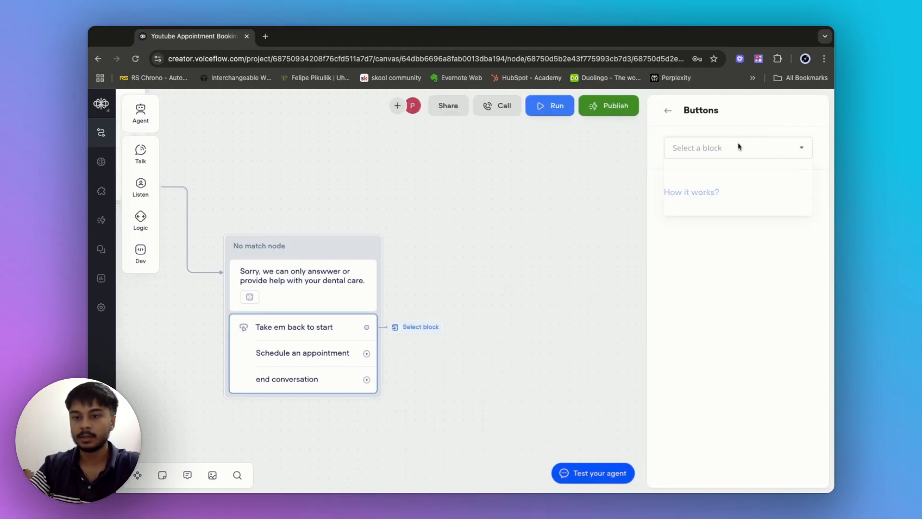
{"action": "mouse_move", "coordinate": [722, 220]}
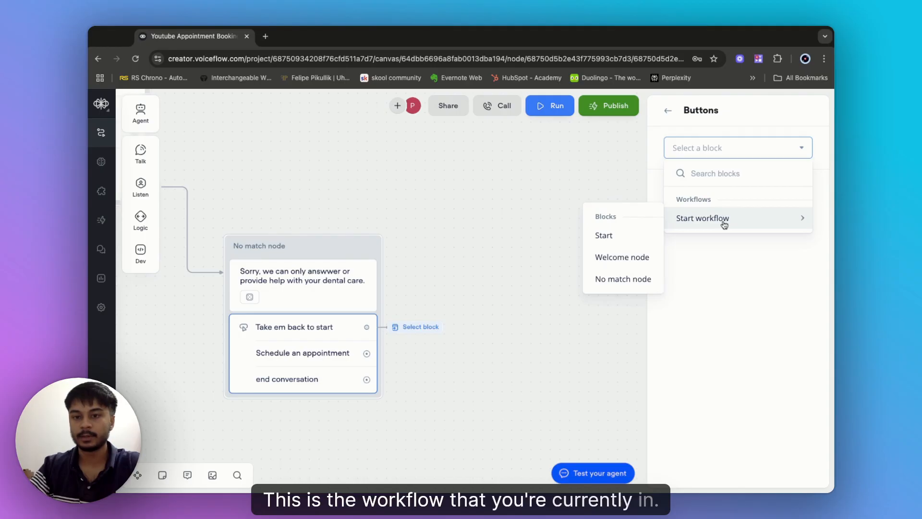
{"action": "left_click", "coordinate": [620, 267]}
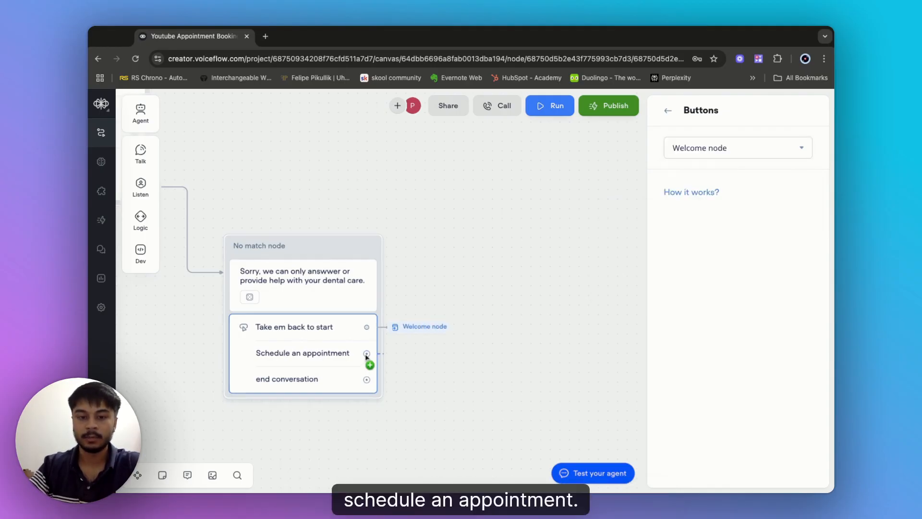
{"action": "left_click_drag", "start_coordinate": [366, 356], "coordinate": [433, 354]}
{"action": "mouse_move", "coordinate": [473, 340]}
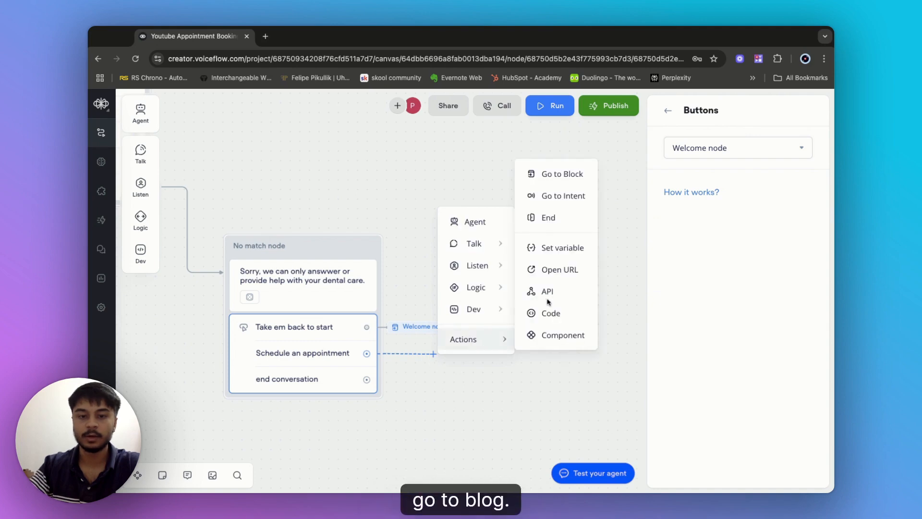
{"action": "left_click", "coordinate": [448, 273]}
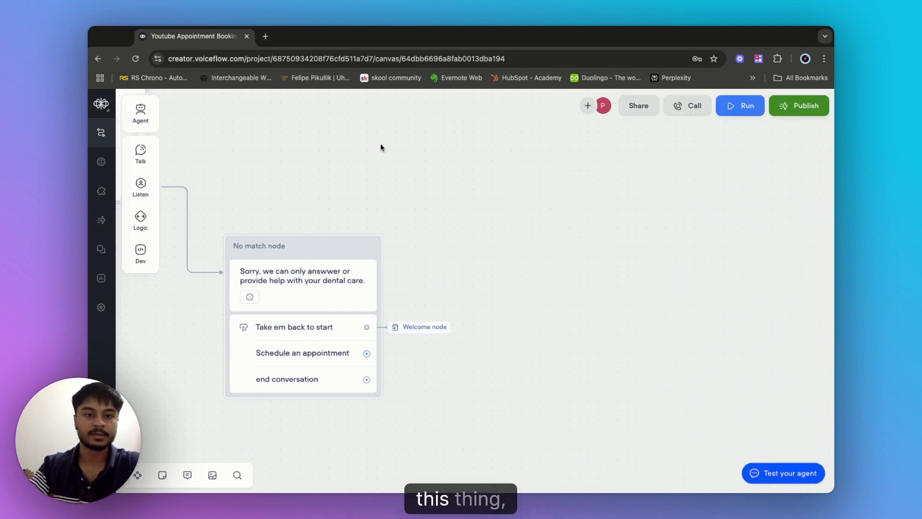
{"action": "left_click_drag", "start_coordinate": [354, 134], "coordinate": [601, 311]}
{"action": "left_click_drag", "start_coordinate": [389, 267], "coordinate": [528, 189]}
{"action": "left_click", "coordinate": [675, 323]}
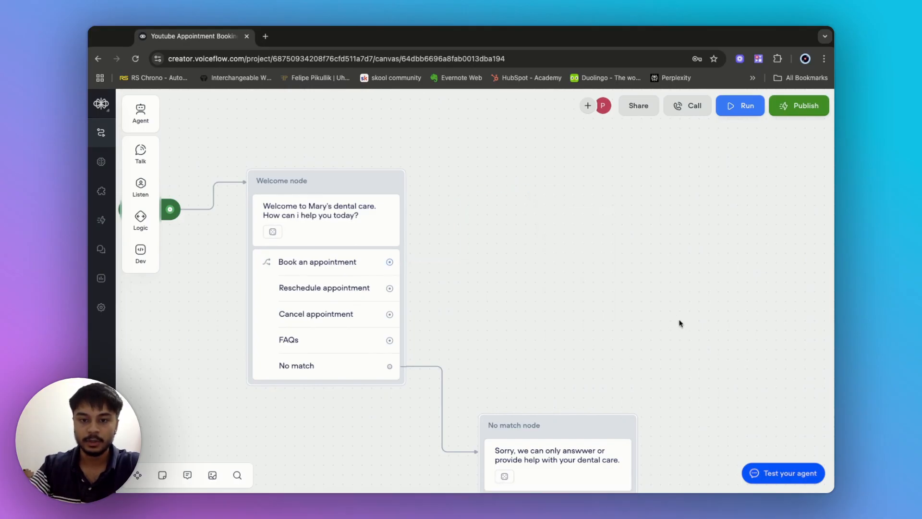
- Link the "end conversation" button in the No match node to an End action
{"action": "scroll", "coordinate": [675, 323], "scroll_direction": "down", "scroll_amount": 5}
{"action": "scroll", "coordinate": [675, 324], "scroll_direction": "right", "scroll_amount": 5}
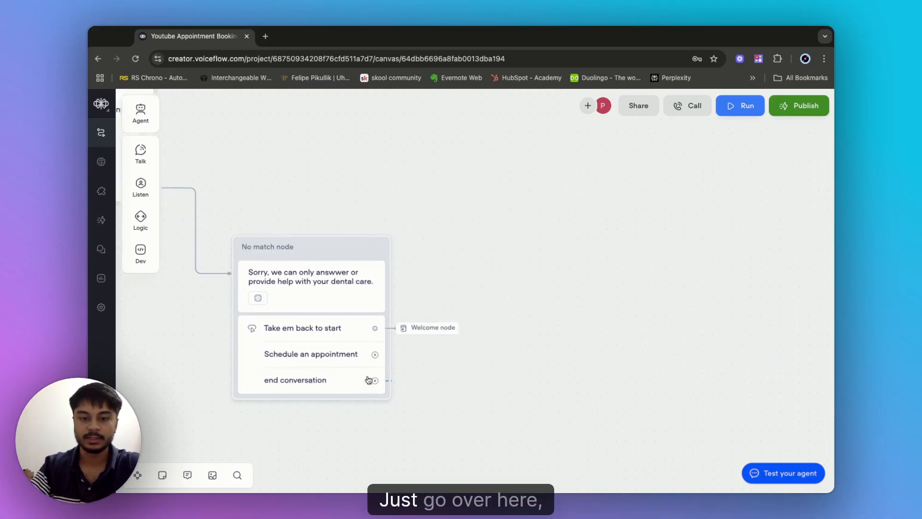
{"action": "left_click", "coordinate": [423, 377]}
{"action": "mouse_move", "coordinate": [480, 370]}
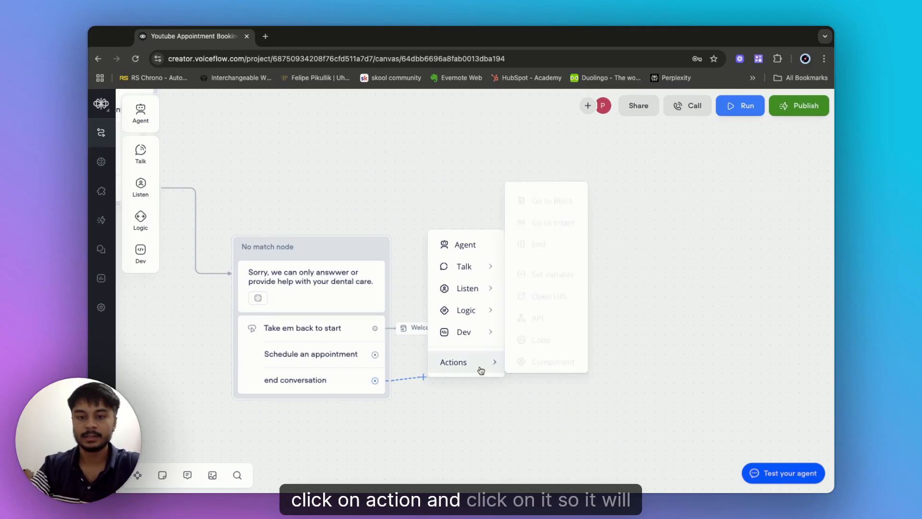
{"action": "left_click", "coordinate": [535, 240]}
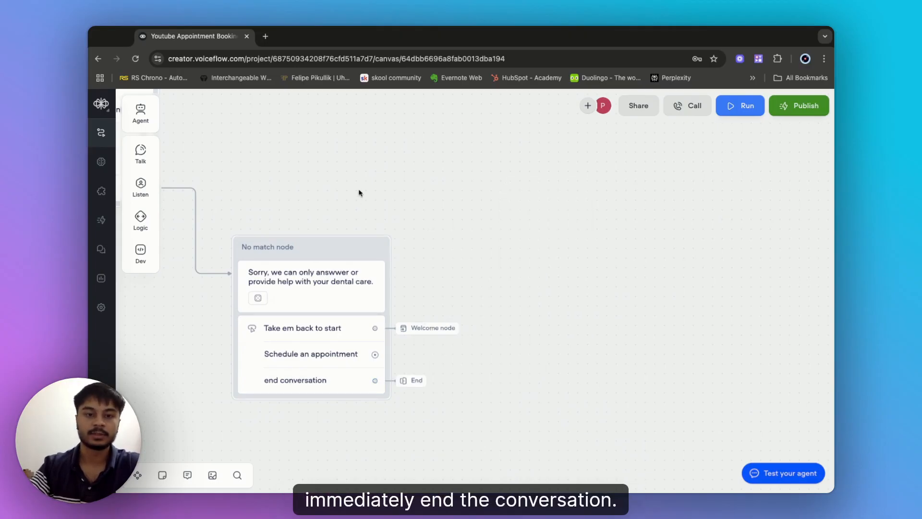
- Test the chatbot from the Welcome node by sending "what is the score between indid and england" and answering with "Take em back to start"
{"action": "left_click_drag", "start_coordinate": [359, 192], "coordinate": [621, 307]}
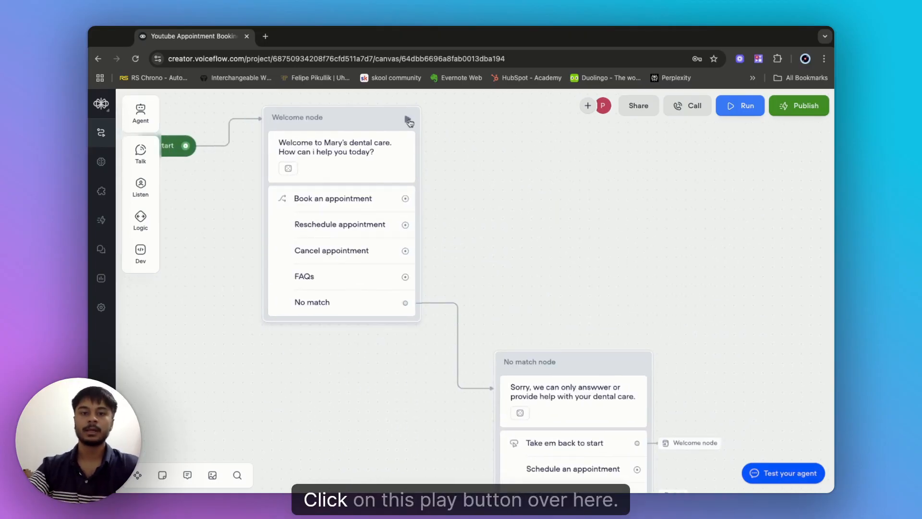
{"action": "left_click", "coordinate": [408, 120]}
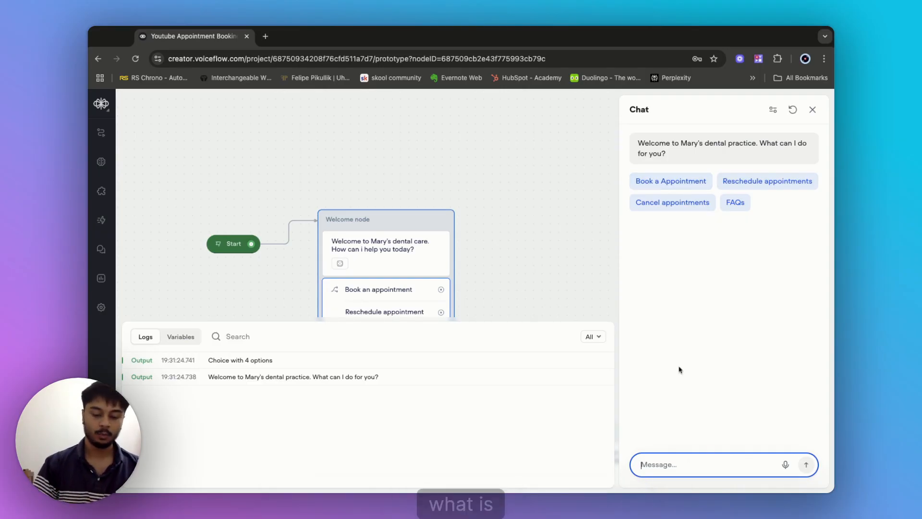
{"action": "type", "text": "what is"}
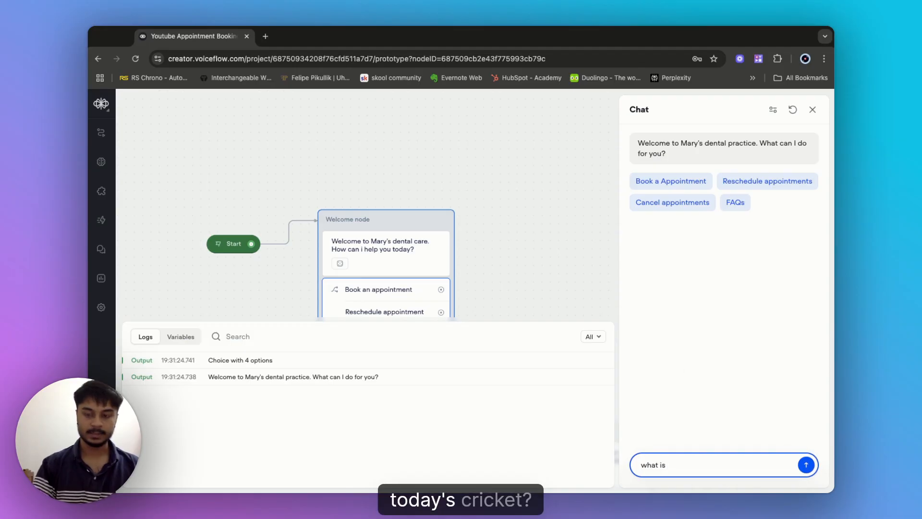
{"action": "type", "text": " today cod"}
{"action": "key", "text": "BackSpace"}
{"action": "key", "text": "BackSpace"}
{"action": "key", "text": "BackSpace"}
{"action": "key", "text": "BackSpace"}
{"action": "key", "text": "BackSpace"}
{"action": "key", "text": "BackSpace"}
{"action": "key", "text": "BackSpace"}
{"action": "key", "text": "BackSpace"}
{"action": "key", "text": "BackSpace"}
{"action": "key", "text": "BackSpace"}
{"action": "key", "text": "BackSpace"}
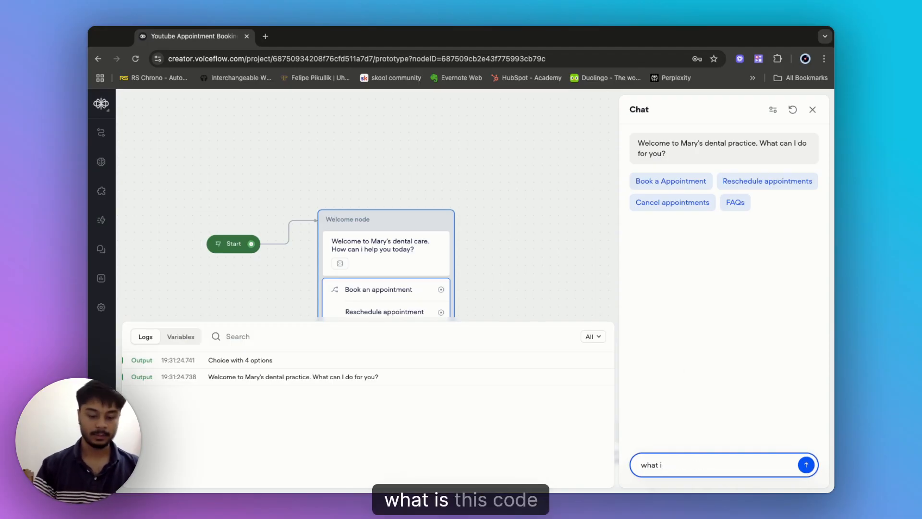
{"action": "type", "text": "s the score be"}
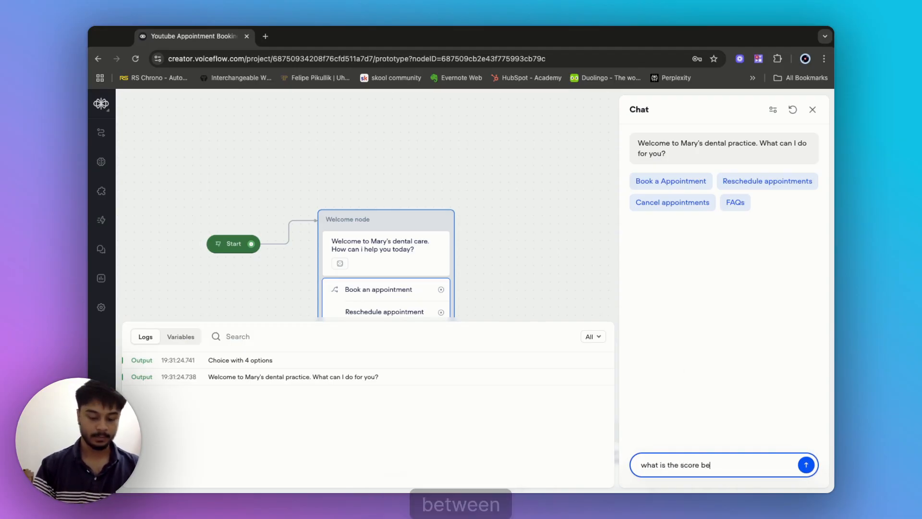
{"action": "type", "text": "tween indid"}
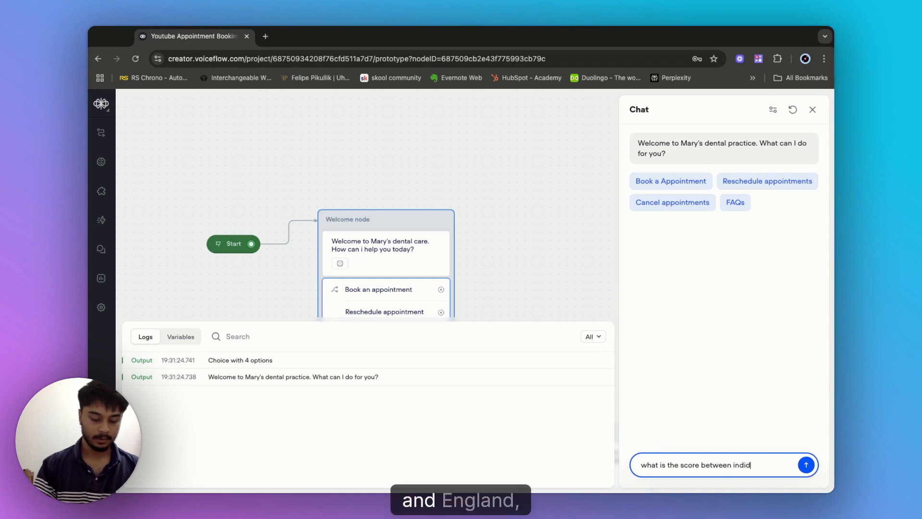
{"action": "type", "text": " and england"}
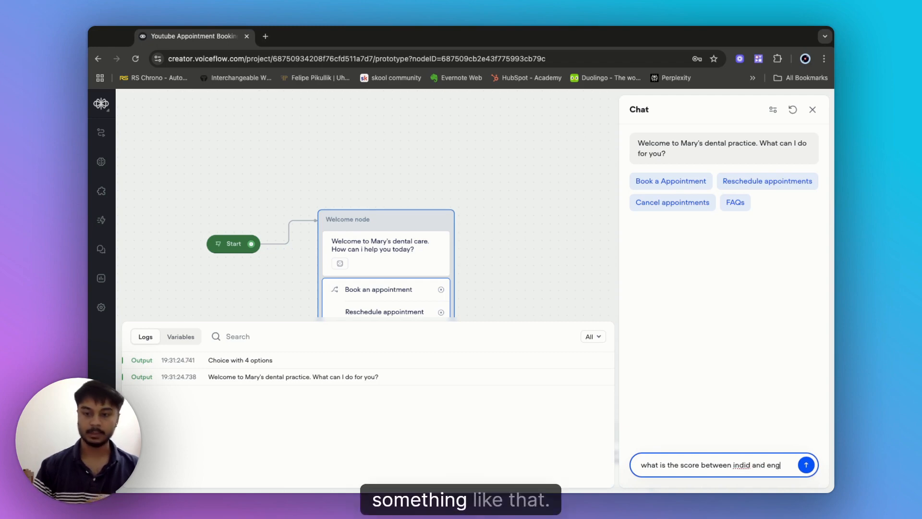
{"action": "key", "text": "Return"}
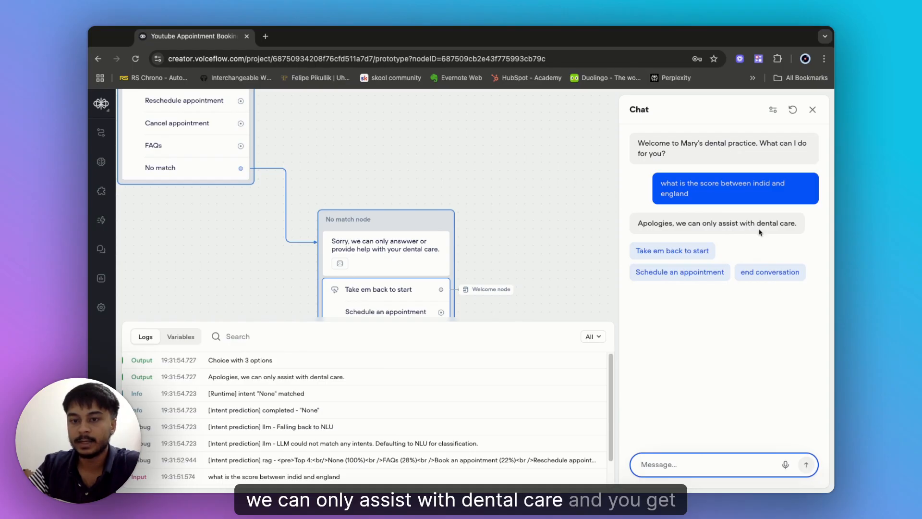
{"action": "left_click", "coordinate": [679, 251]}
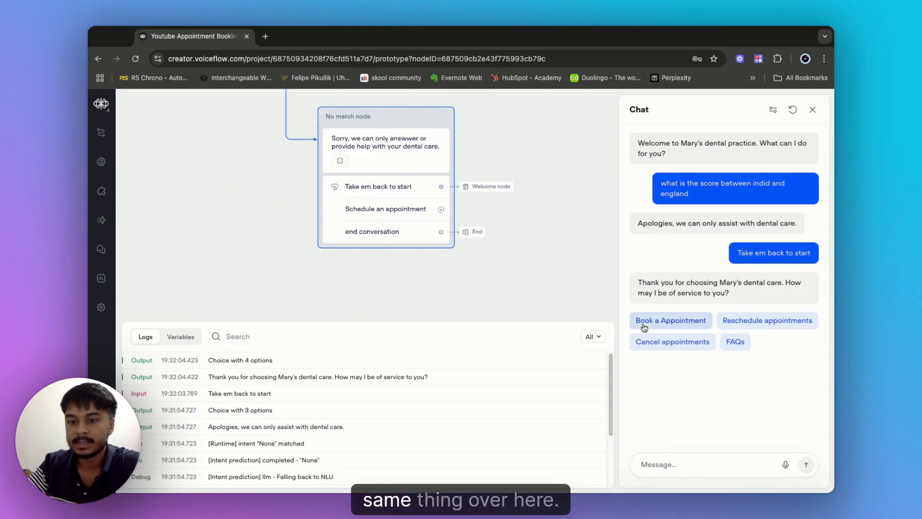
{"action": "left_click", "coordinate": [670, 464]}
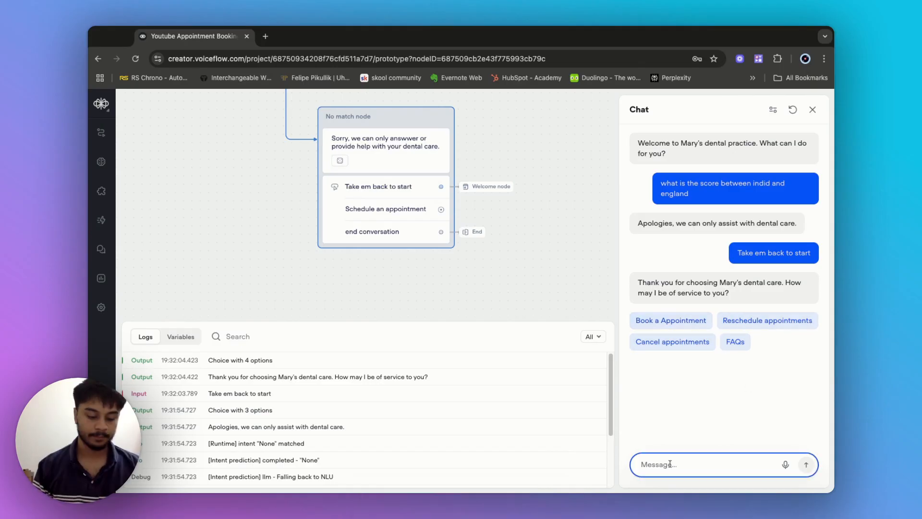
{"action": "type", "text": "what"}
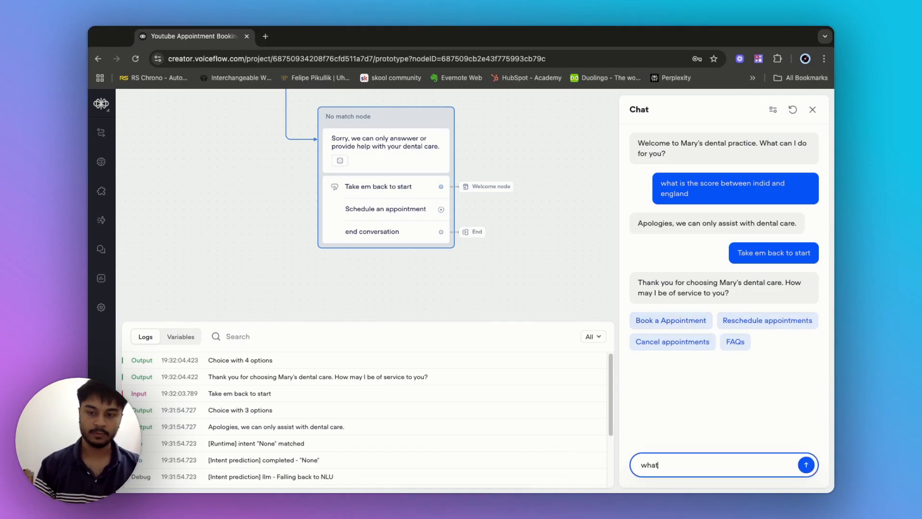
{"action": "type", "text": " type o"}
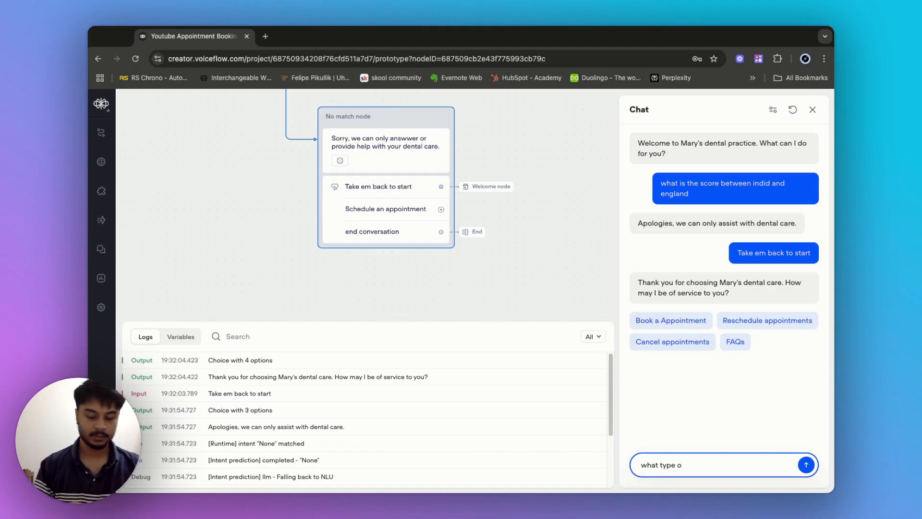
{"action": "type", "text": "f service"}
{"action": "key", "text": "BackSpace"}
{"action": "key", "text": "BackSpace"}
{"action": "key", "text": "BackSpace"}
{"action": "key", "text": "BackSpace"}
{"action": "key", "text": "BackSpace"}
{"action": "key", "text": "BackSpace"}
{"action": "key", "text": "BackSpace"}
{"action": "key", "text": "BackSpace"}
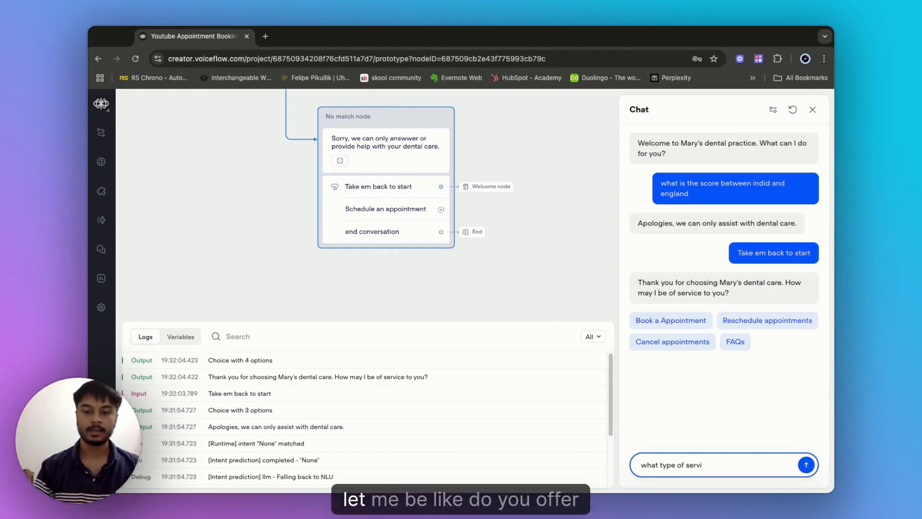
{"action": "key", "text": "BackSpace"}
- Test the chatbot's FAQ handling by sending the message "do you offer insurance services?"
{"action": "type", "text": "do"}
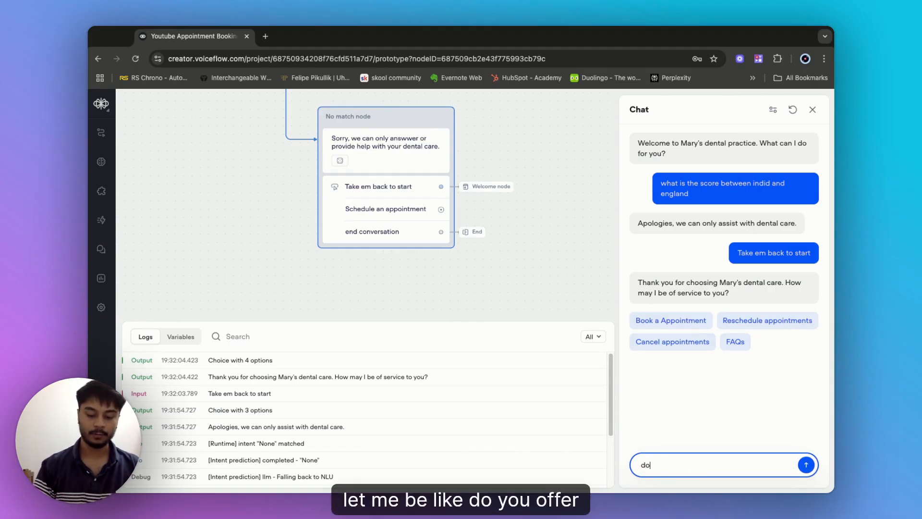
{"action": "type", "text": " you offer "}
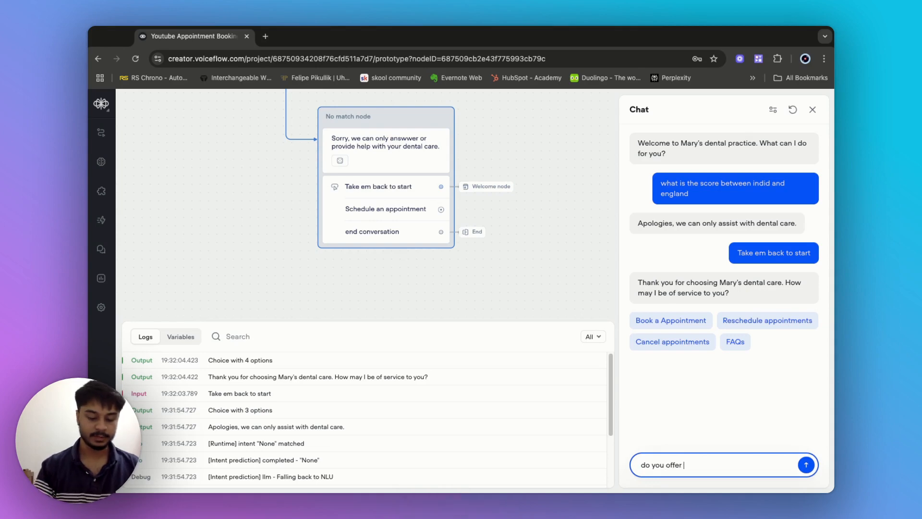
{"action": "type", "text": "insurance se"}
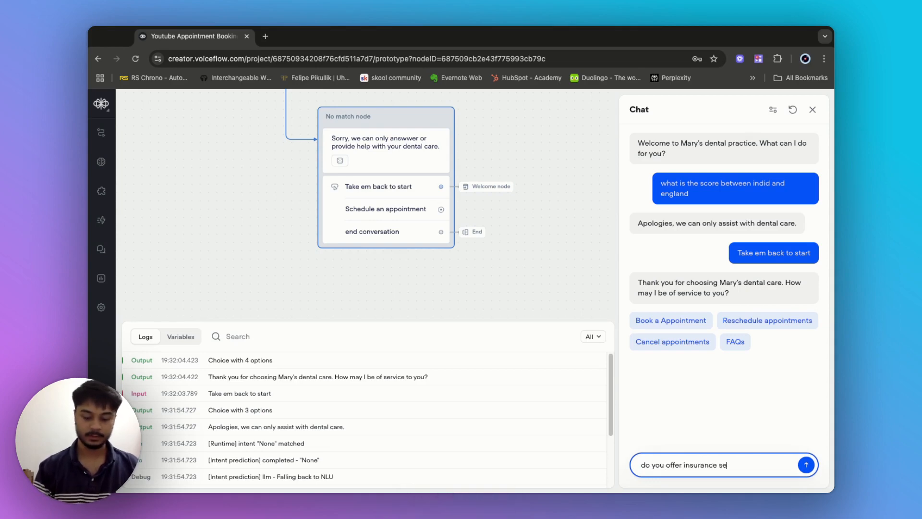
{"action": "type", "text": "rvices?"}
{"action": "key", "text": "Return"}
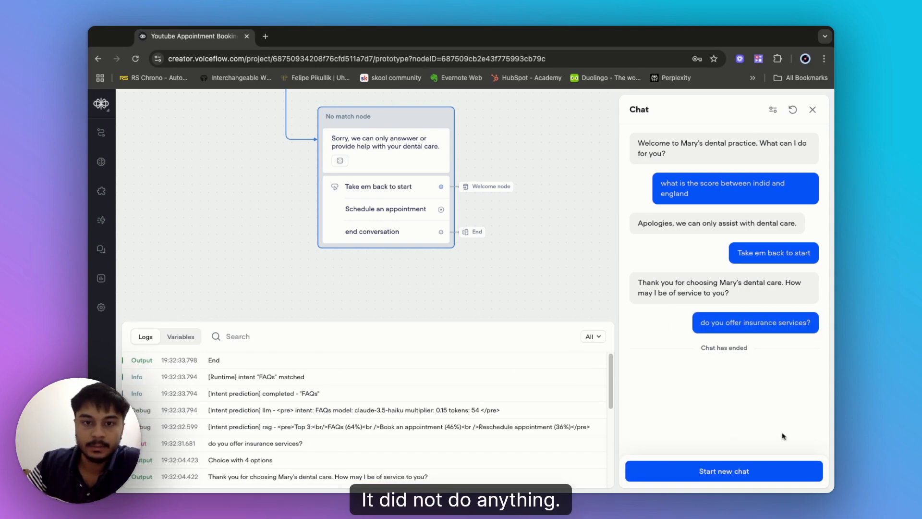
- Review the unconnected choices on the canvas and the test run's logs and variables, and close the chat test
{"action": "scroll", "coordinate": [483, 239], "scroll_direction": "up", "scroll_amount": 3}
{"action": "scroll", "coordinate": [483, 239], "scroll_direction": "left", "scroll_amount": 2}
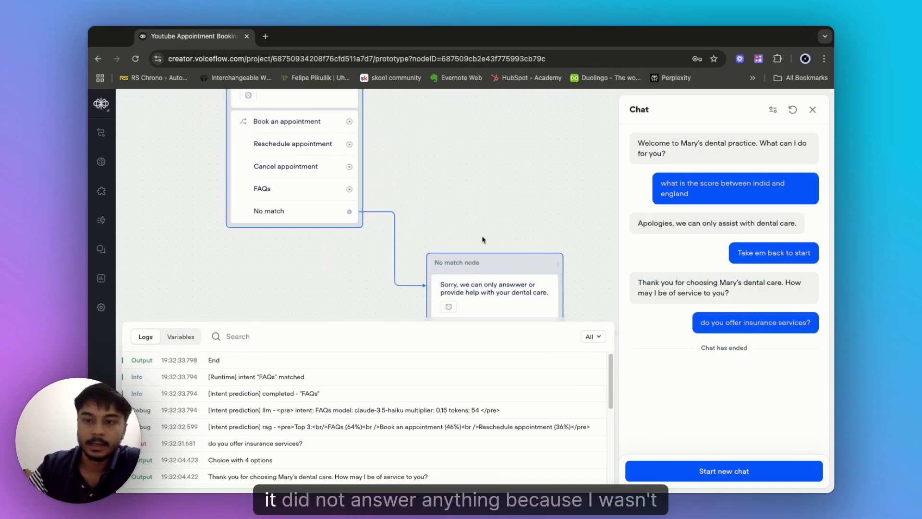
{"action": "scroll", "coordinate": [545, 210], "scroll_direction": "down", "scroll_amount": 2}
{"action": "scroll", "coordinate": [545, 210], "scroll_direction": "right", "scroll_amount": 3}
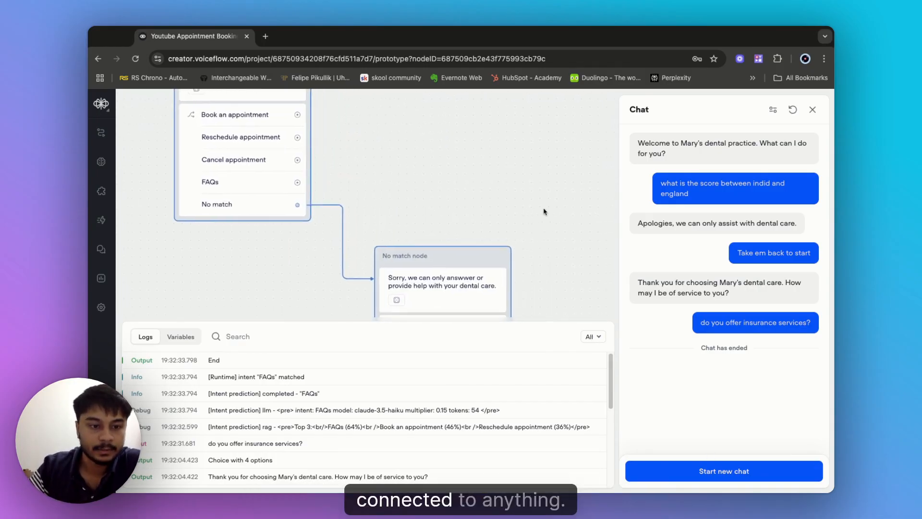
{"action": "scroll", "coordinate": [181, 411], "scroll_direction": "down", "scroll_amount": 5}
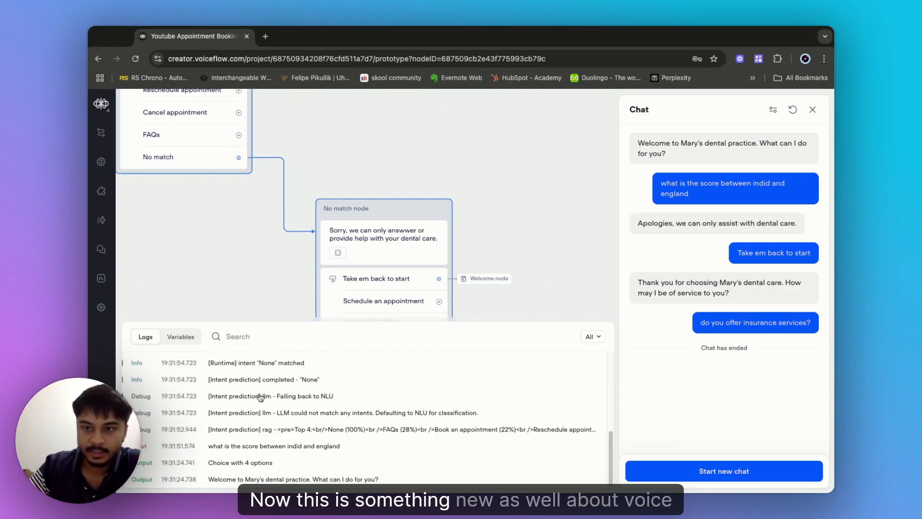
{"action": "scroll", "coordinate": [263, 394], "scroll_direction": "up", "scroll_amount": 5}
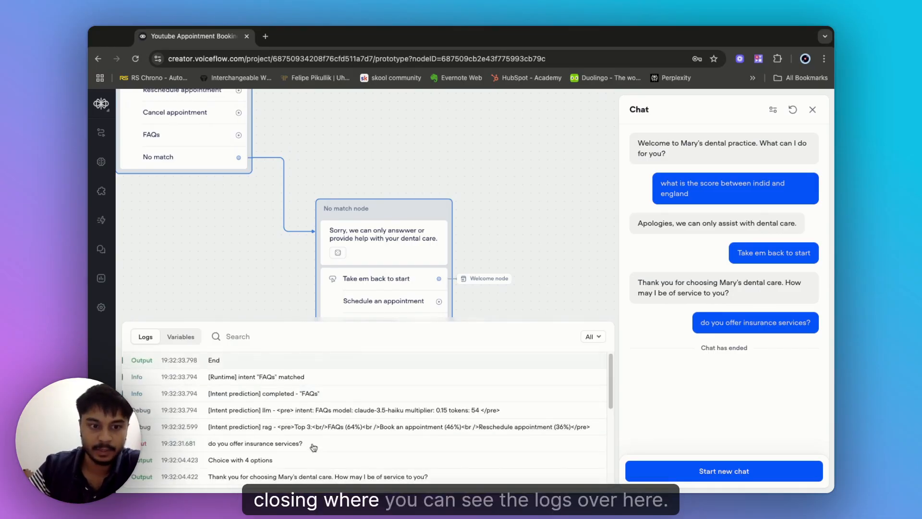
{"action": "left_click", "coordinate": [181, 337]}
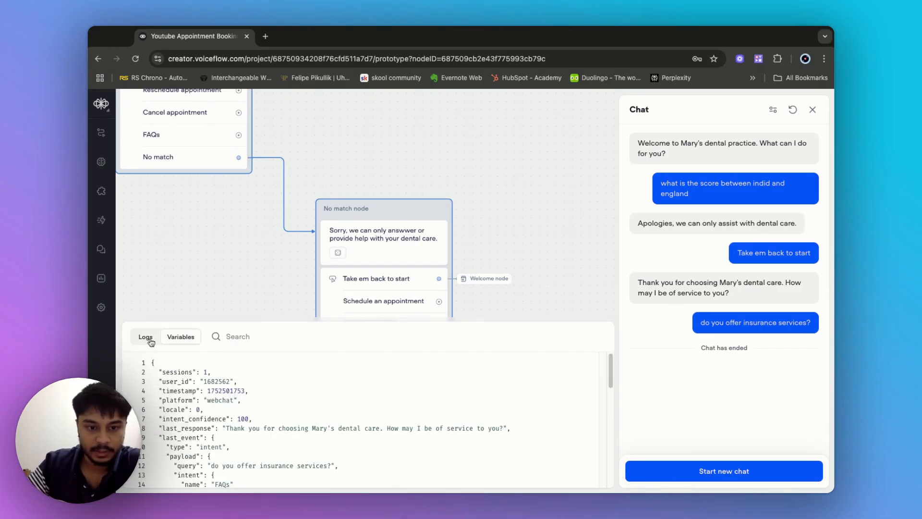
{"action": "scroll", "coordinate": [298, 458], "scroll_direction": "down", "scroll_amount": 5}
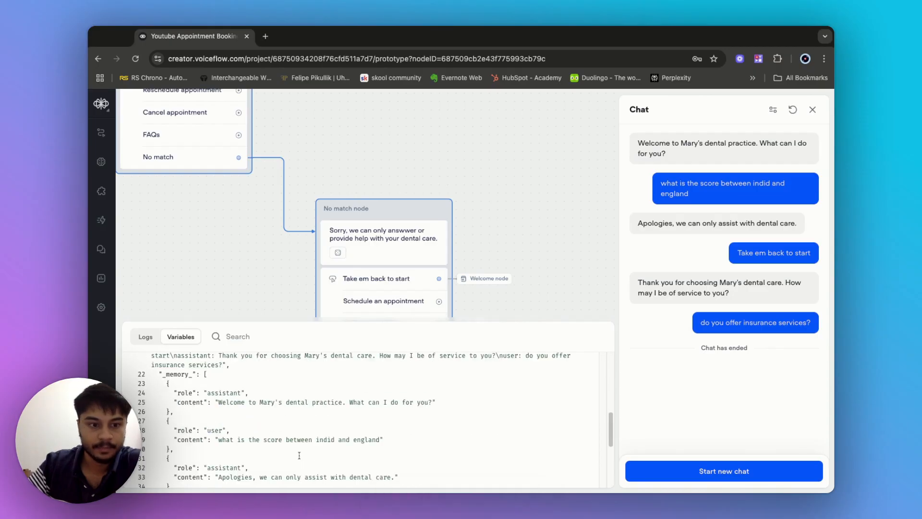
{"action": "scroll", "coordinate": [268, 432], "scroll_direction": "up", "scroll_amount": 5}
{"action": "left_click", "coordinate": [145, 336]}
{"action": "left_click", "coordinate": [772, 110]}
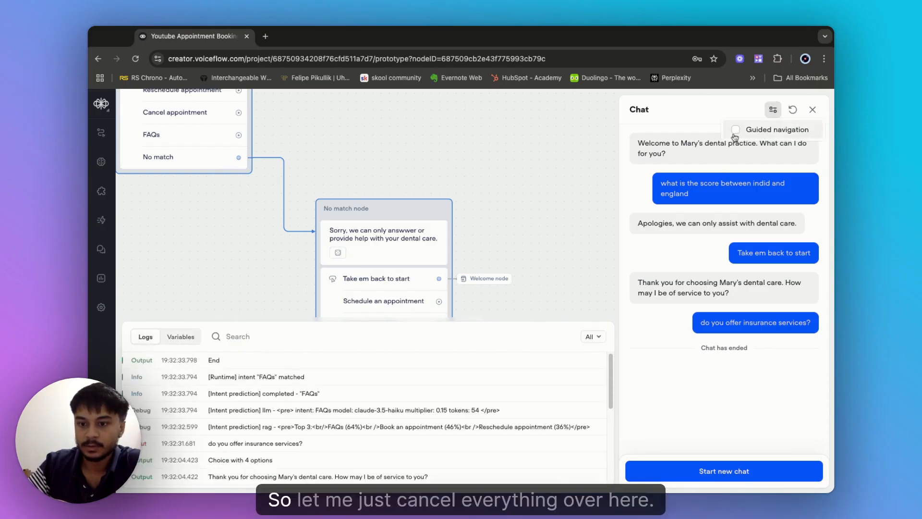
{"action": "left_click", "coordinate": [812, 110]}
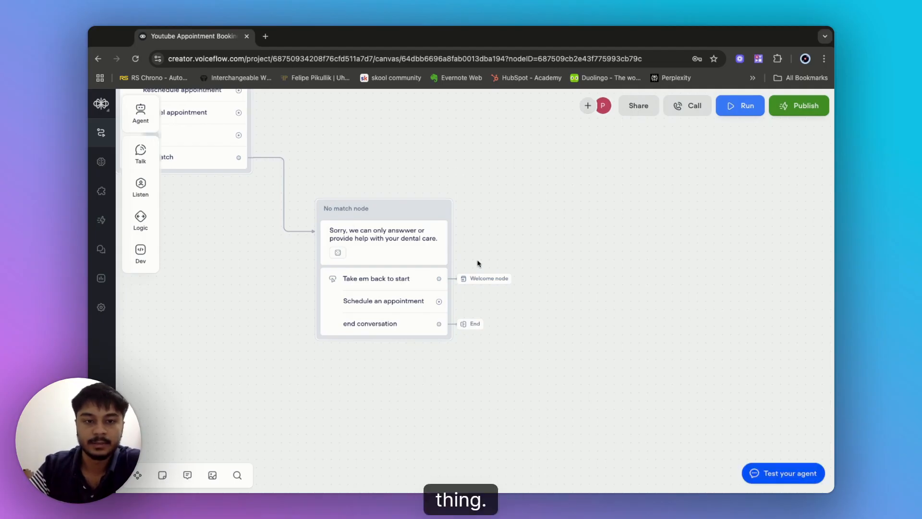
- Add an Agent step in a new block connected to the Welcome node's "Book an appointment" choice
{"action": "left_click", "coordinate": [488, 278]}
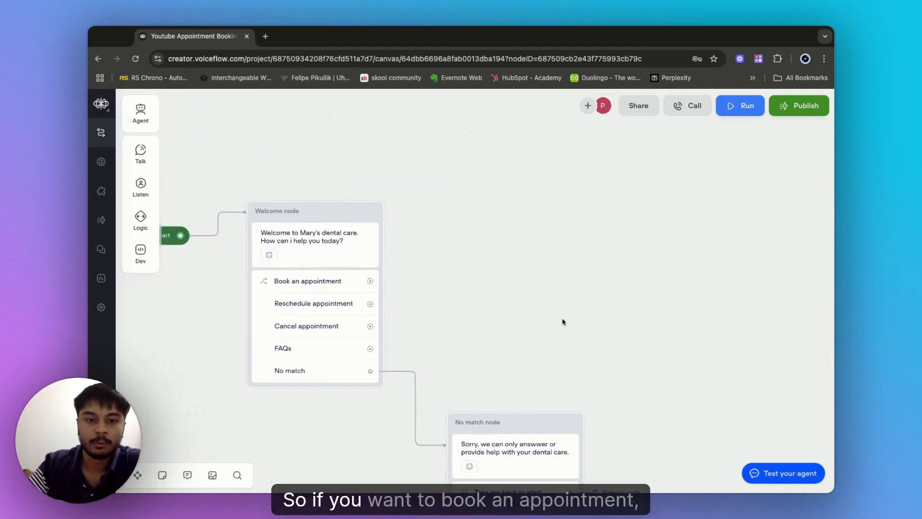
{"action": "left_click", "coordinate": [371, 282]}
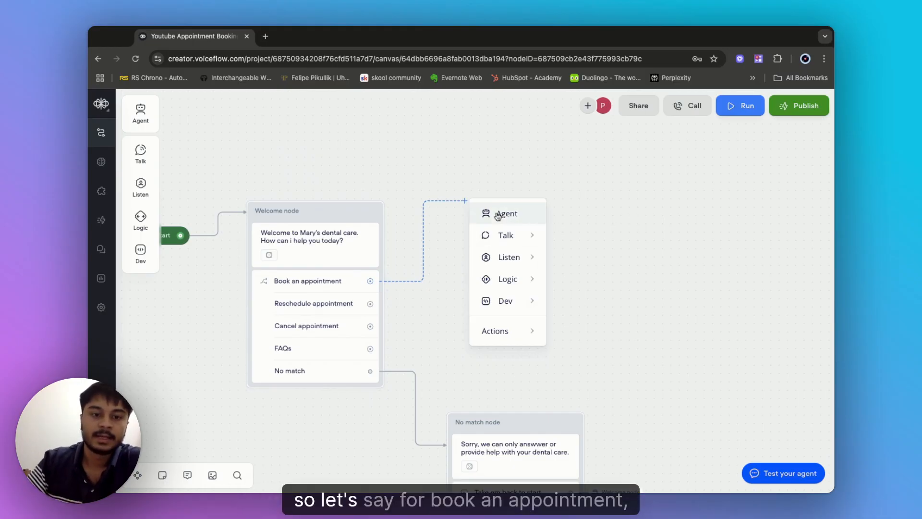
{"action": "left_click", "coordinate": [648, 235]}
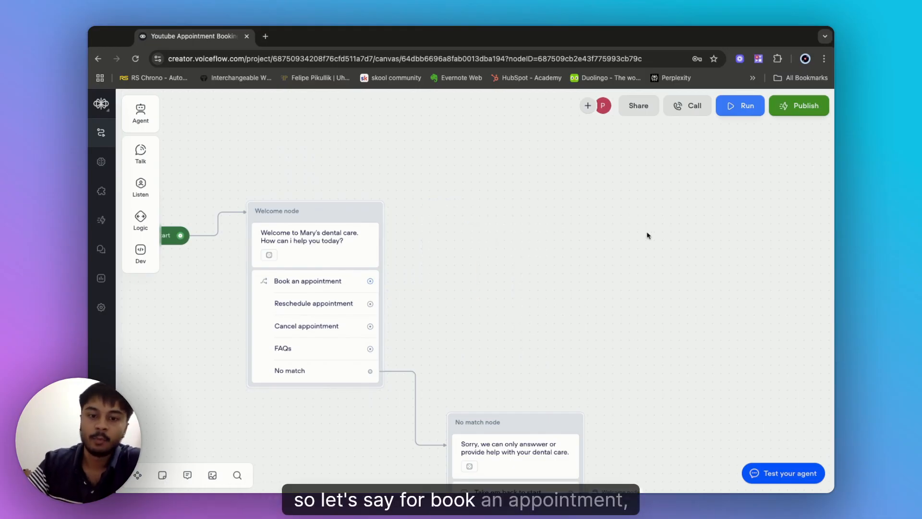
{"action": "left_click", "coordinate": [371, 281]}
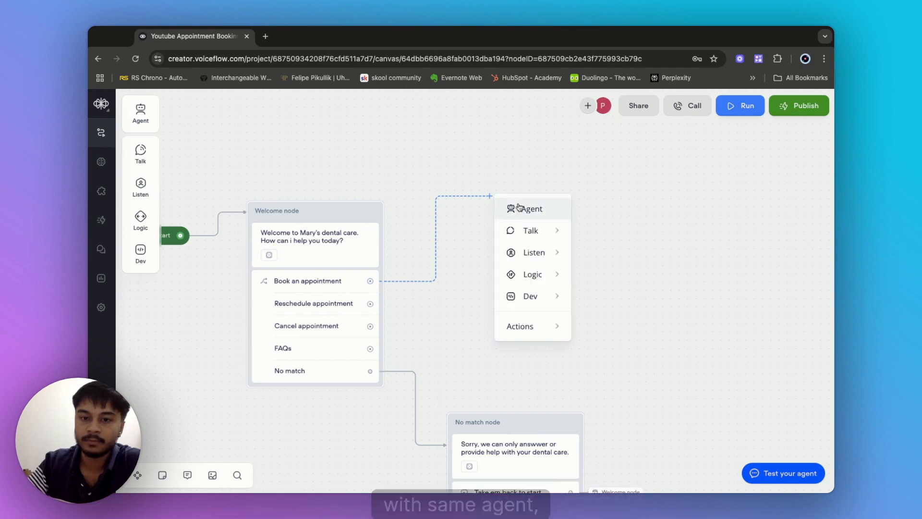
{"action": "left_click", "coordinate": [515, 212]}
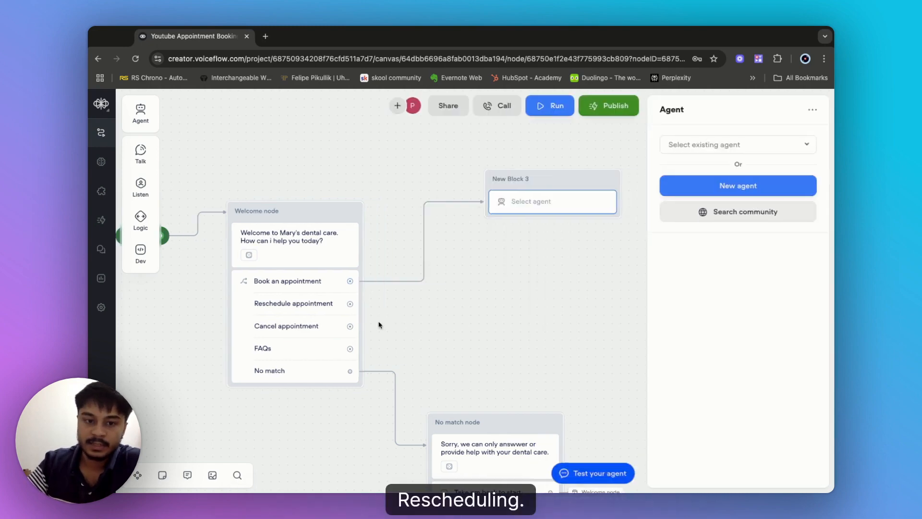
{"action": "left_click_drag", "start_coordinate": [320, 304], "coordinate": [450, 291]}
{"action": "left_click", "coordinate": [363, 337]}
{"action": "left_click", "coordinate": [327, 314]}
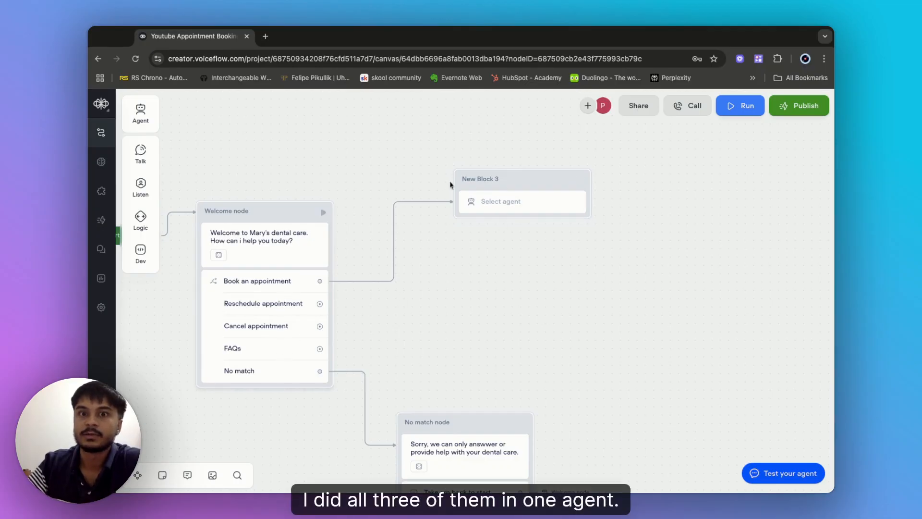
- Rename the new agent block to "Booking agent"
{"action": "double_click", "coordinate": [488, 179]}
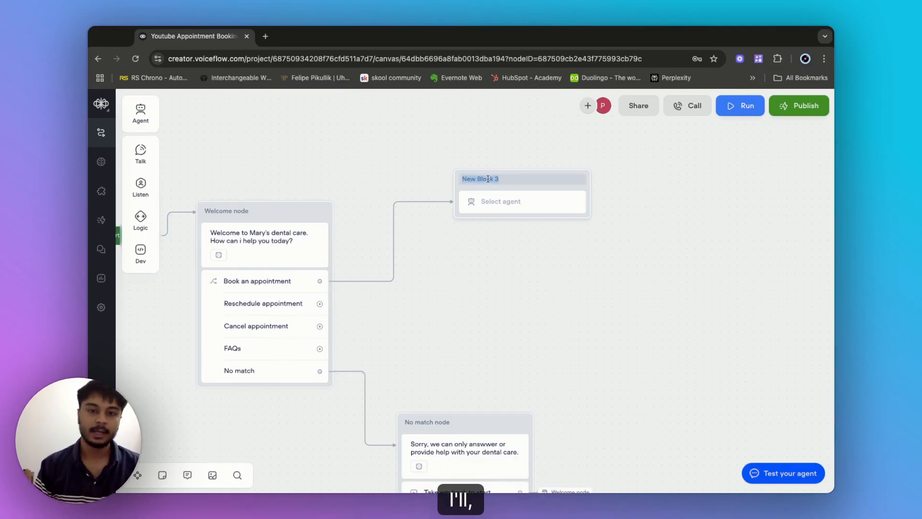
{"action": "key", "text": "BackSpace"}
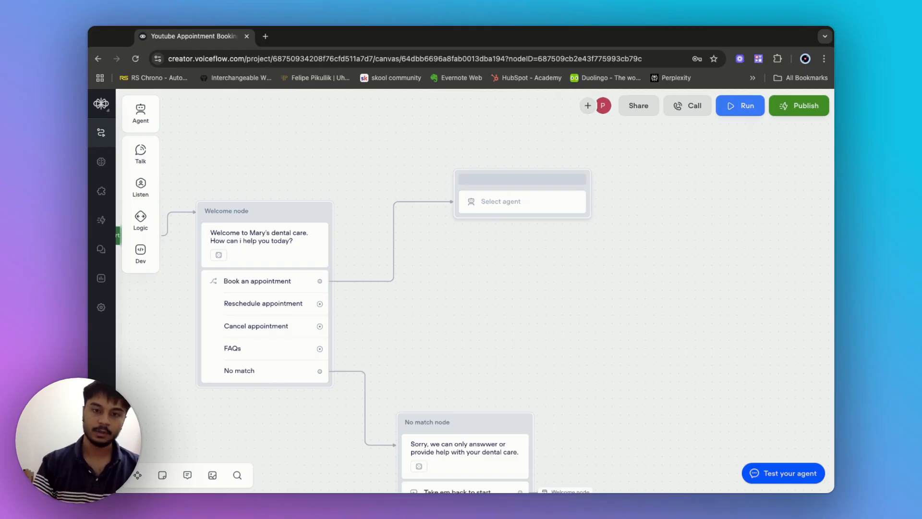
{"action": "type", "text": "Booking agent"}
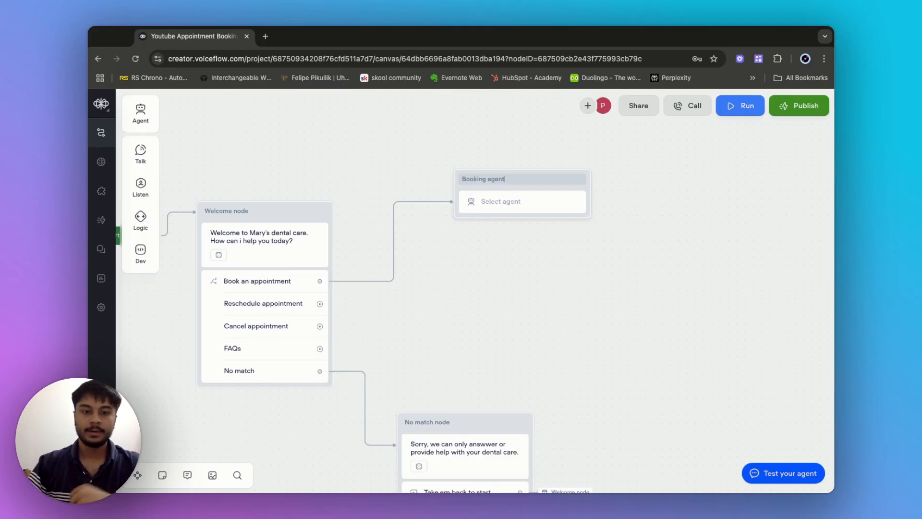
{"action": "left_click", "coordinate": [544, 283]}
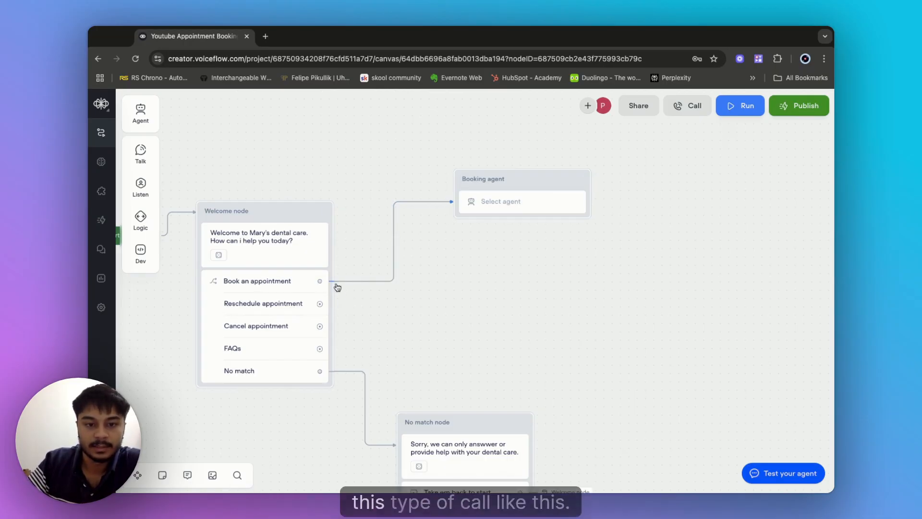
- Connect the "Reschedule appointment" choice to the Booking agent block, and remove that connection again
{"action": "left_click", "coordinate": [325, 306]}
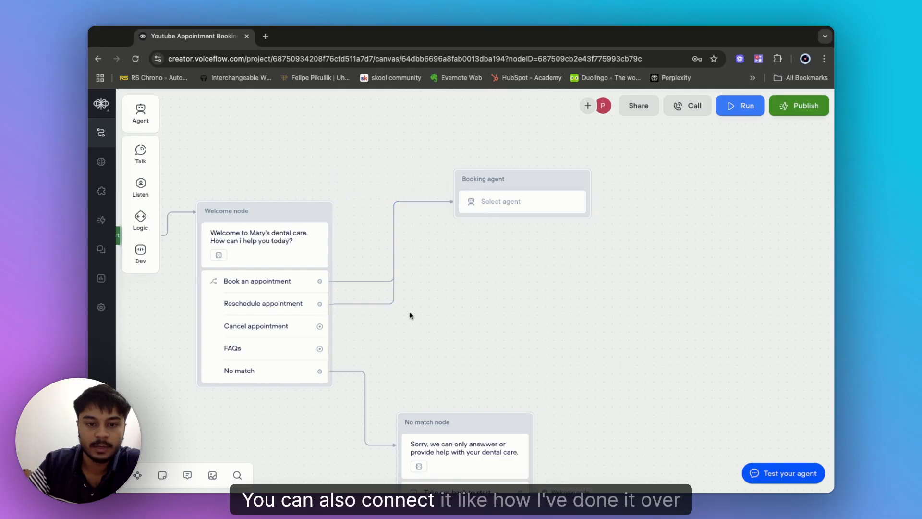
{"action": "scroll", "coordinate": [544, 383], "scroll_direction": "down", "scroll_amount": 5}
{"action": "scroll", "coordinate": [544, 383], "scroll_direction": "right", "scroll_amount": 2}
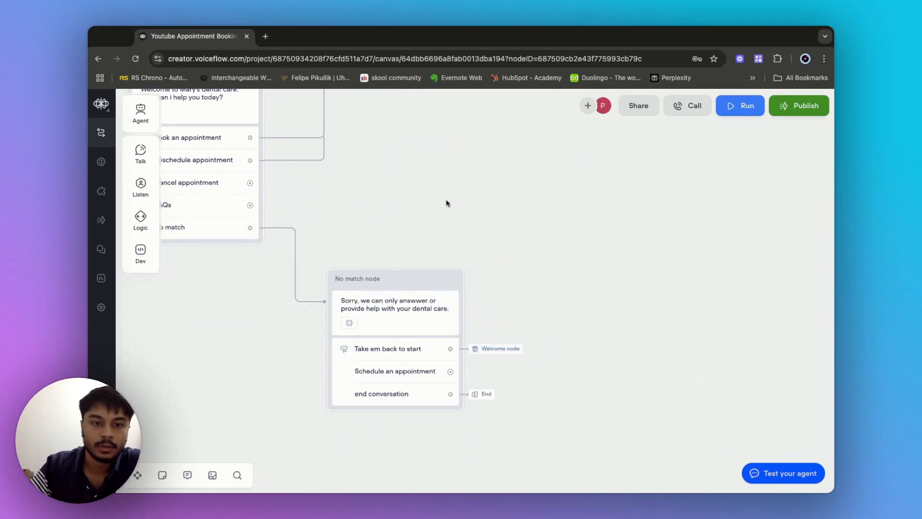
{"action": "scroll", "coordinate": [448, 195], "scroll_direction": "up", "scroll_amount": 5}
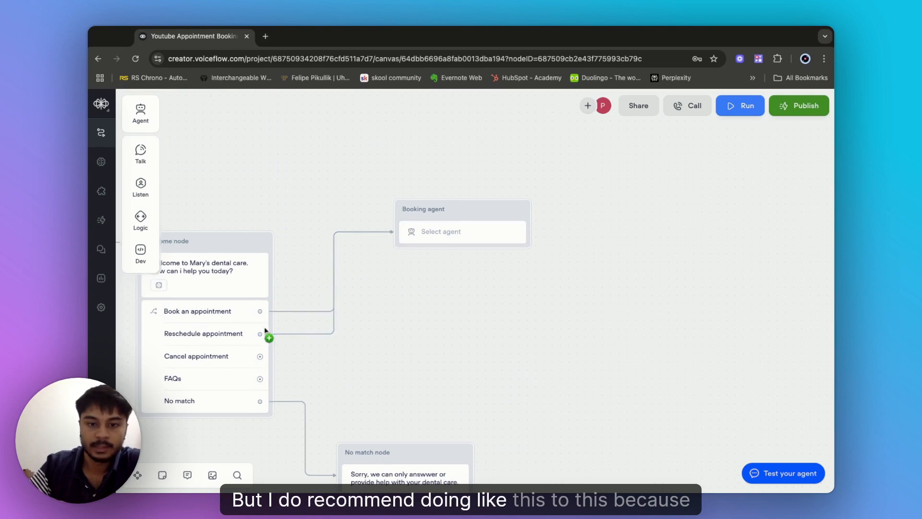
{"action": "left_click", "coordinate": [332, 336]}
{"action": "left_click", "coordinate": [372, 206]}
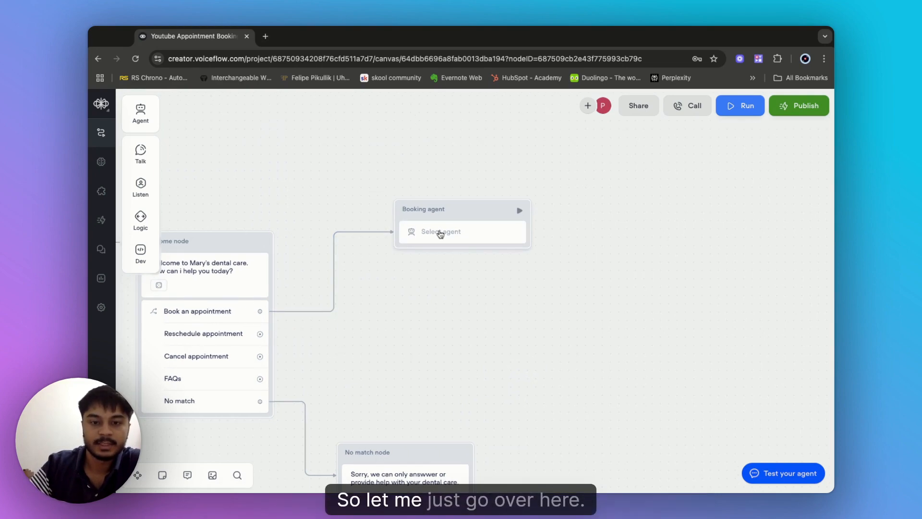
- Create a new agent for the Booking agent block and name it "Appointment Agent"
{"action": "left_click", "coordinate": [437, 233]}
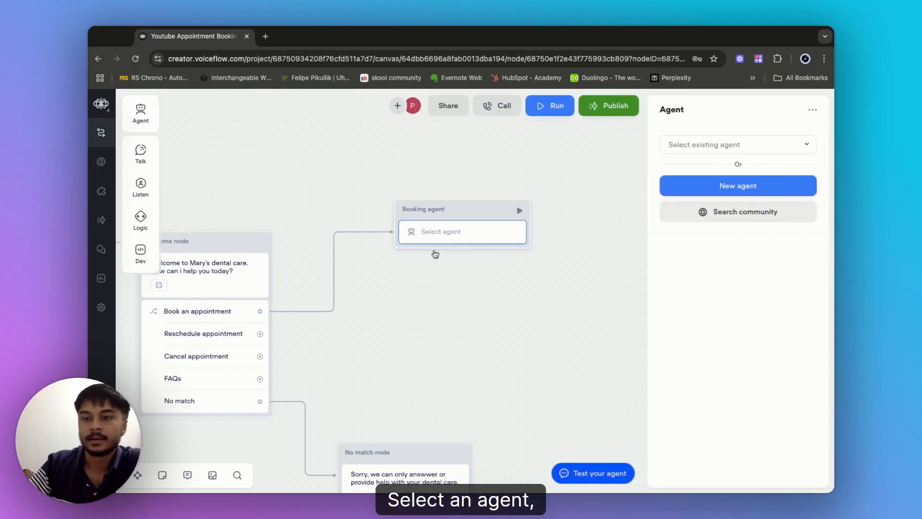
{"action": "left_click", "coordinate": [732, 187]}
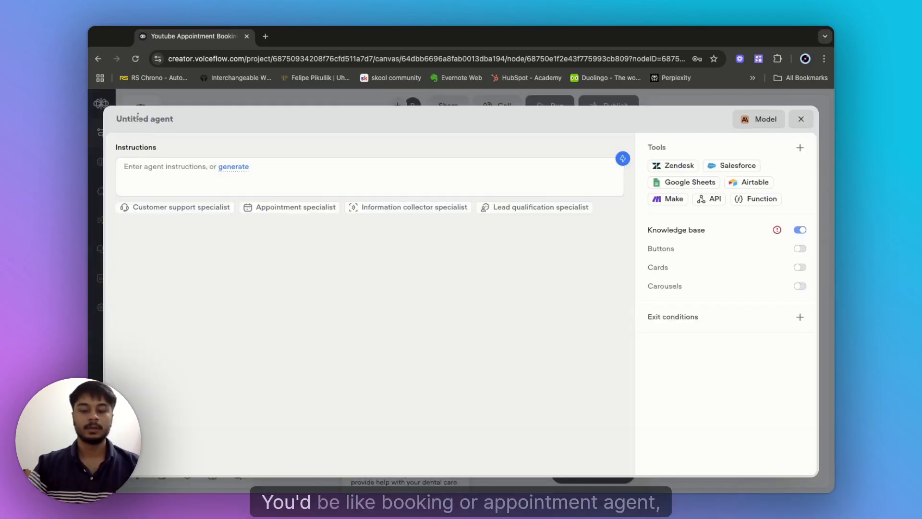
{"action": "left_click", "coordinate": [138, 117]}
{"action": "type", "text": "B"}
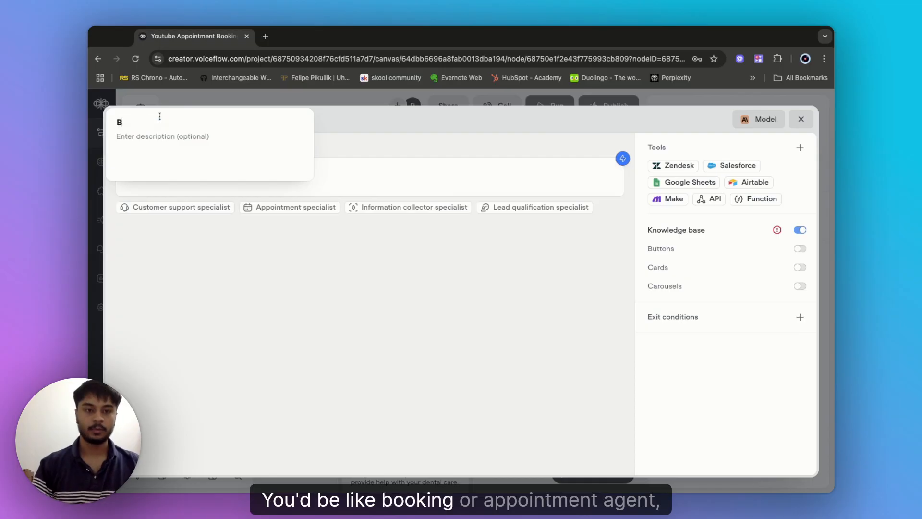
{"action": "type", "text": "ookign"}
{"action": "key", "text": "BackSpace"}
{"action": "key", "text": "BackSpace"}
{"action": "key", "text": "BackSpace"}
{"action": "key", "text": "BackSpace"}
{"action": "key", "text": "BackSpace"}
{"action": "key", "text": "BackSpace"}
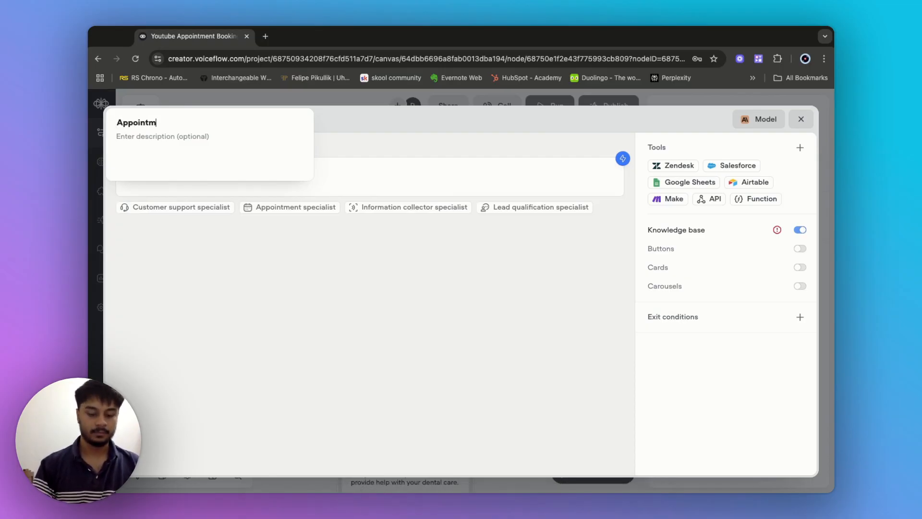
{"action": "left_click", "coordinate": [428, 326]}
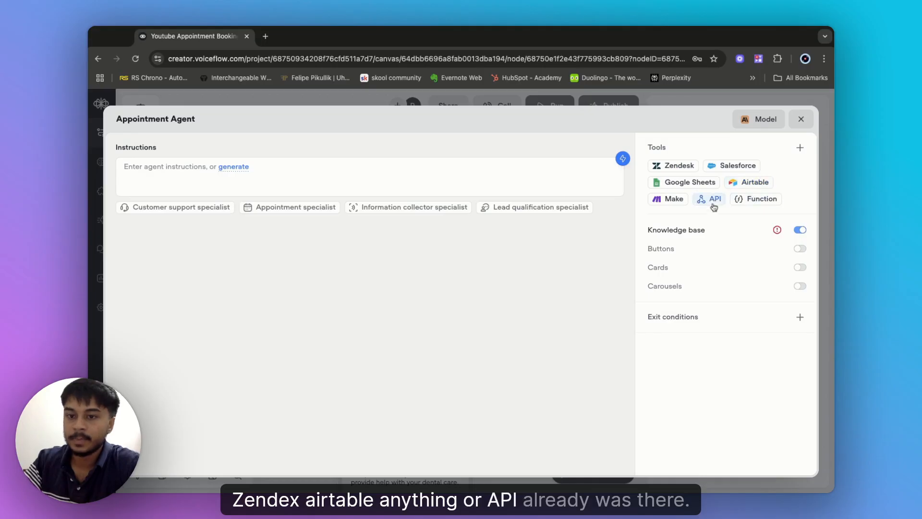
- Add Make's Run scenario tool to the Appointment Agent and examine the organization zone options for connecting to Make
{"action": "left_click", "coordinate": [673, 199]}
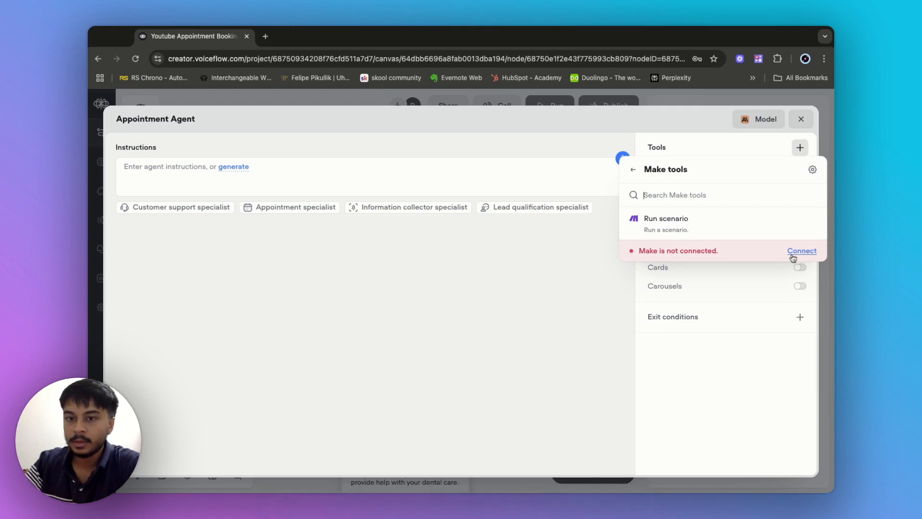
{"action": "left_click", "coordinate": [663, 226]}
{"action": "left_click", "coordinate": [697, 214]}
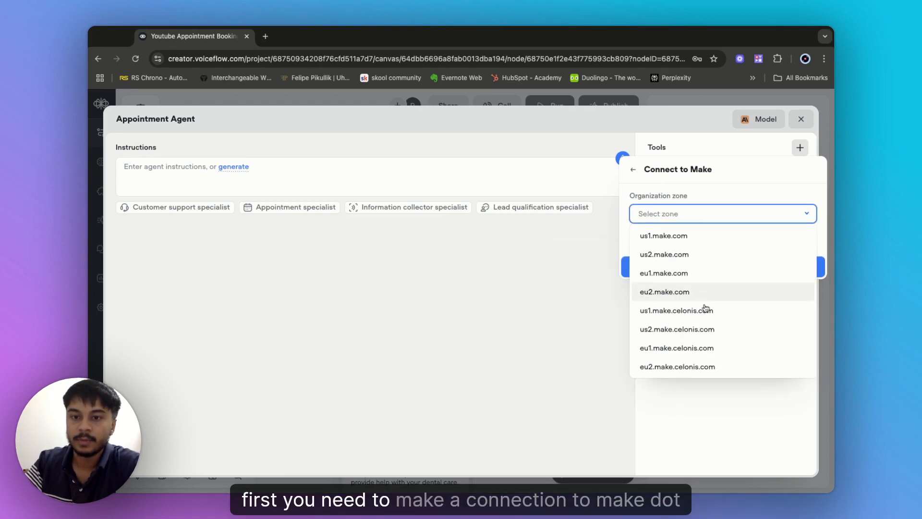
{"action": "left_click", "coordinate": [635, 174]}
{"action": "left_click", "coordinate": [632, 170]}
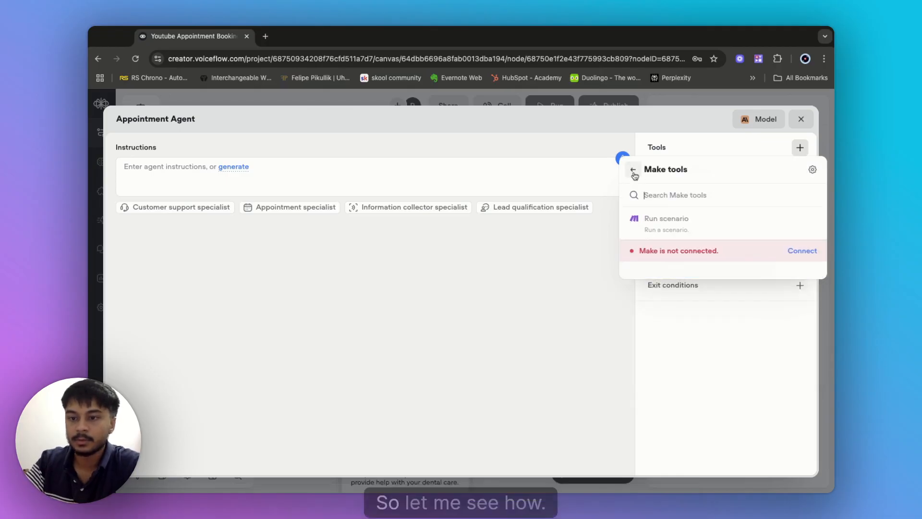
{"action": "left_click", "coordinate": [801, 247]}
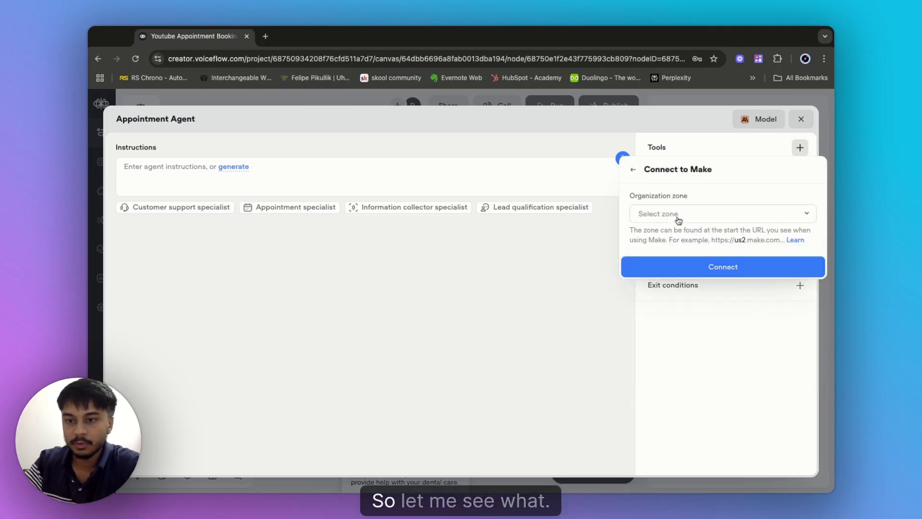
{"action": "left_click", "coordinate": [701, 213]}
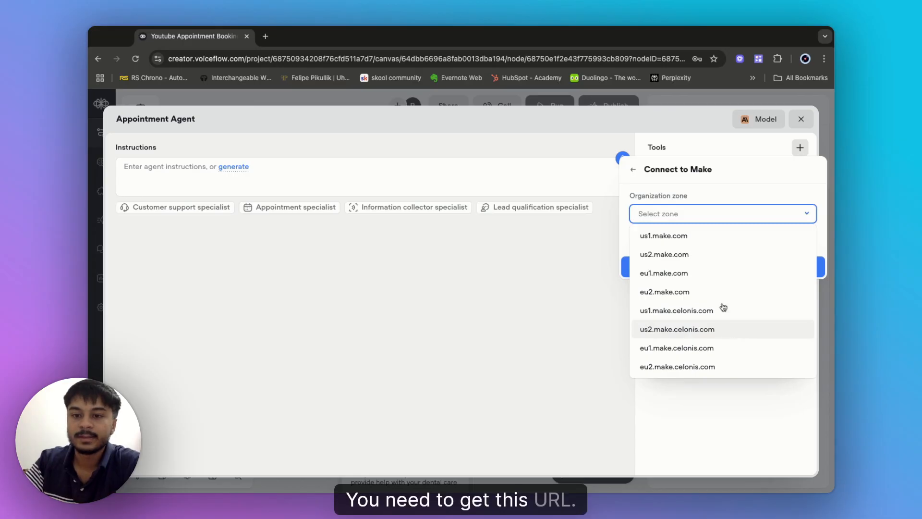
{"action": "left_click", "coordinate": [666, 216]}
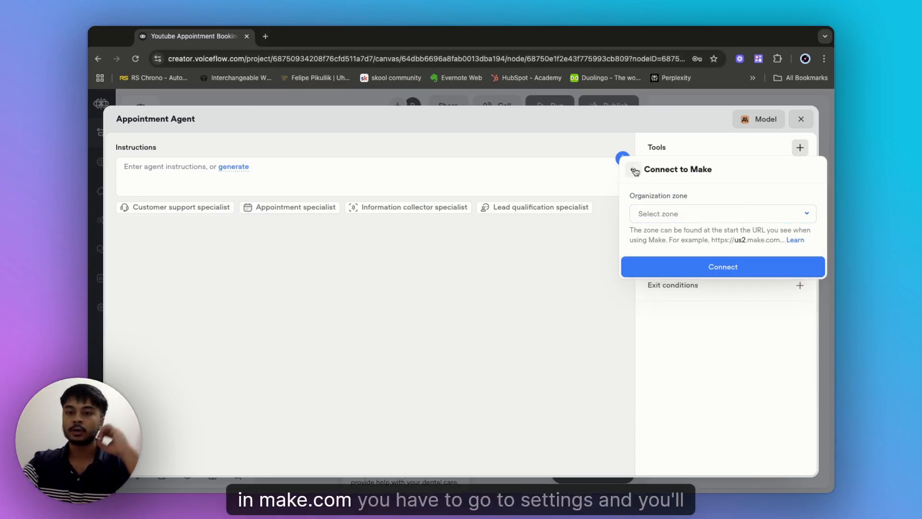
{"action": "left_click", "coordinate": [716, 220]}
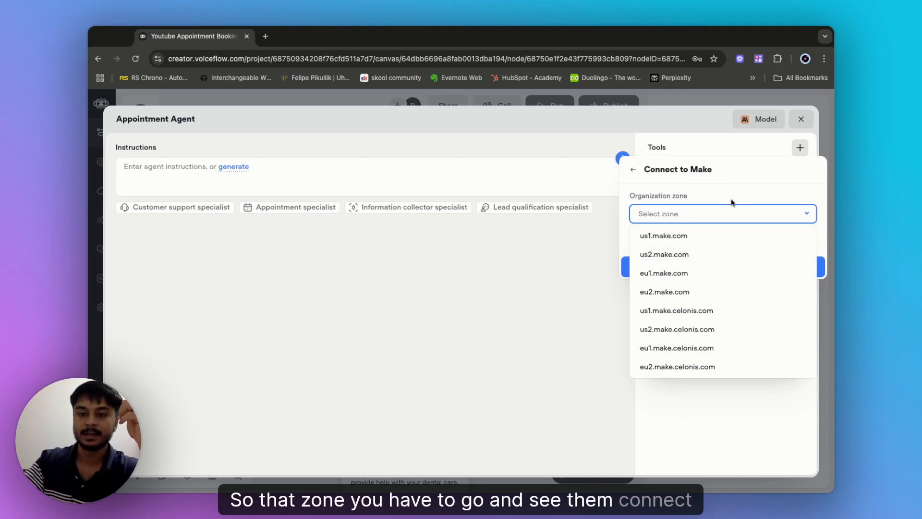
- Leave the Make connection setup and remove the Run scenario tool from the Appointment Agent
{"action": "left_click", "coordinate": [634, 170]}
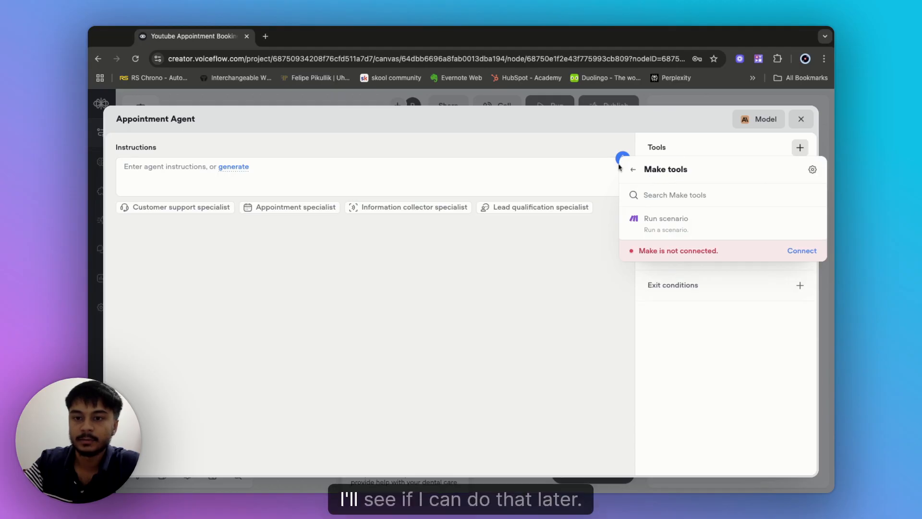
{"action": "left_click", "coordinate": [633, 169]}
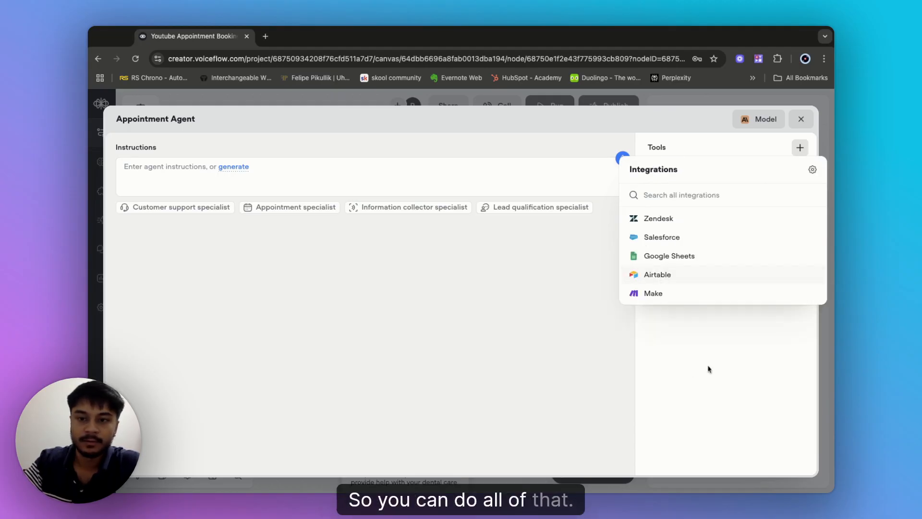
{"action": "left_click", "coordinate": [161, 183]}
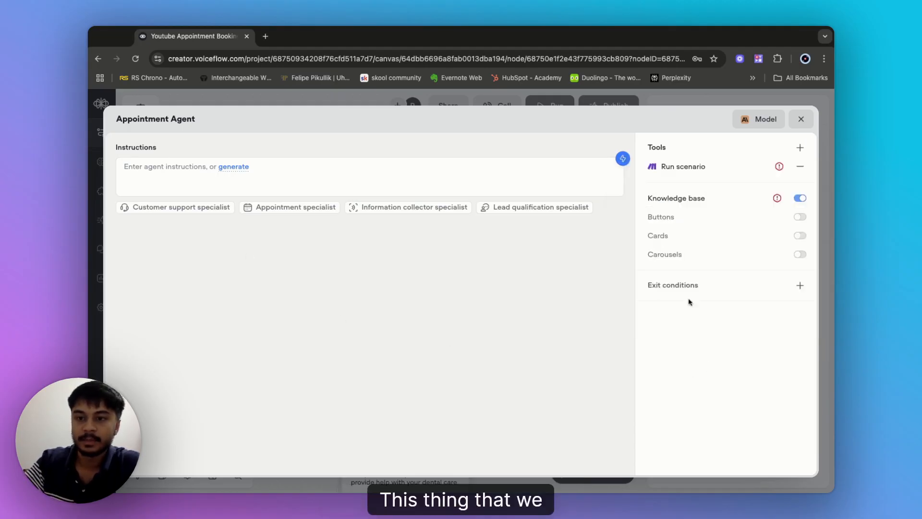
{"action": "left_click", "coordinate": [799, 166]}
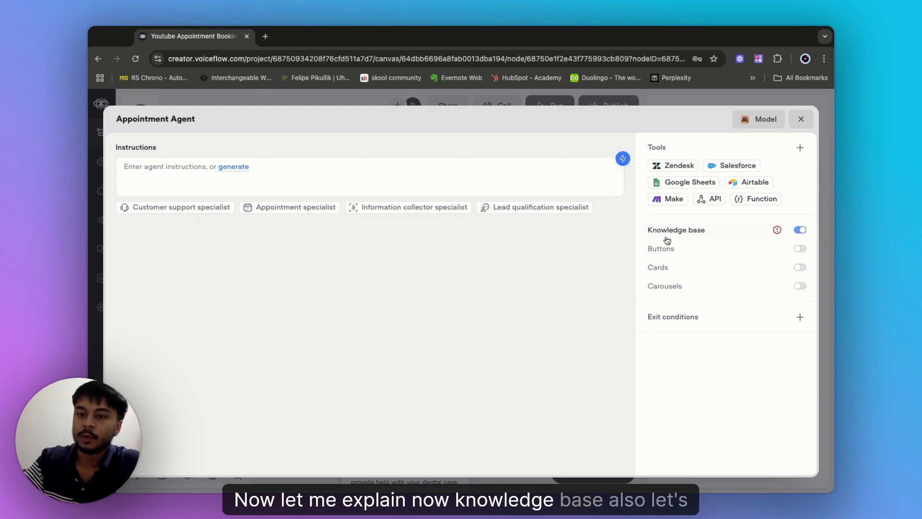
- Close the Appointment Agent editor and open chatgpt.com in a new browser tab
{"action": "key", "text": "Escape"}
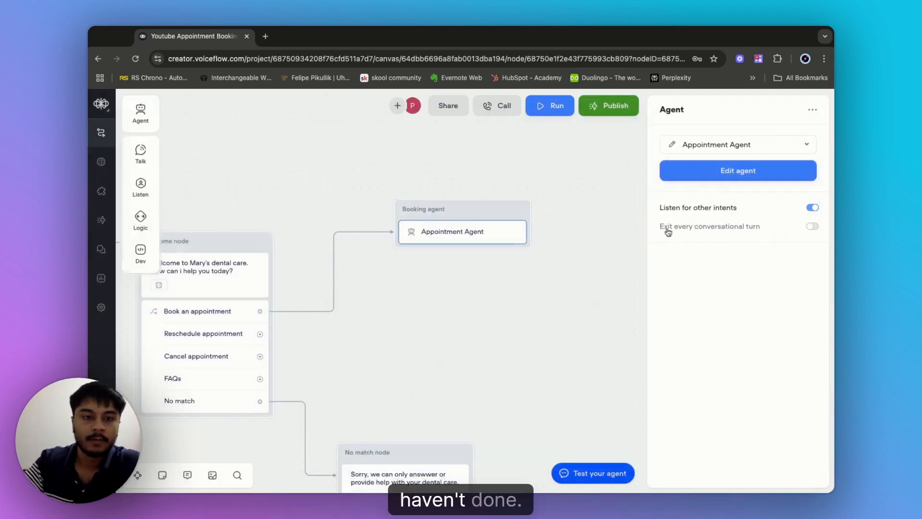
{"action": "left_click", "coordinate": [265, 36]}
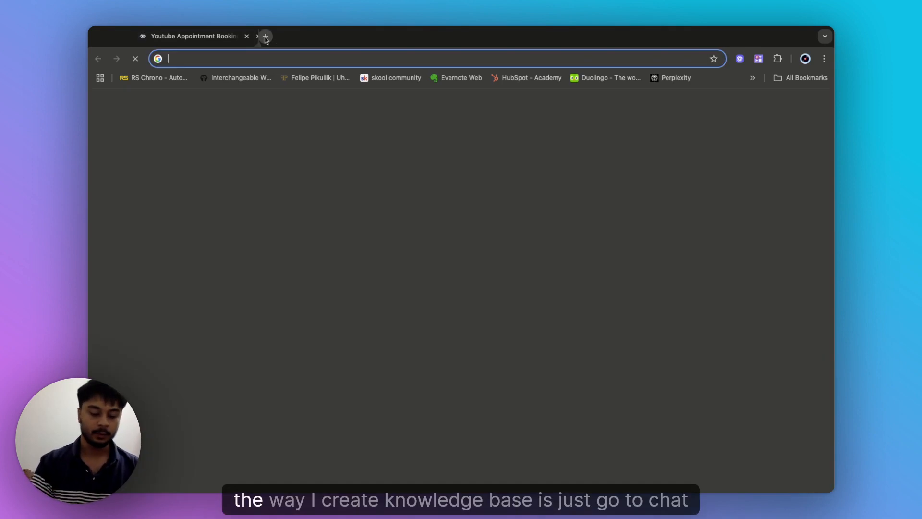
{"action": "type", "text": "chat"}
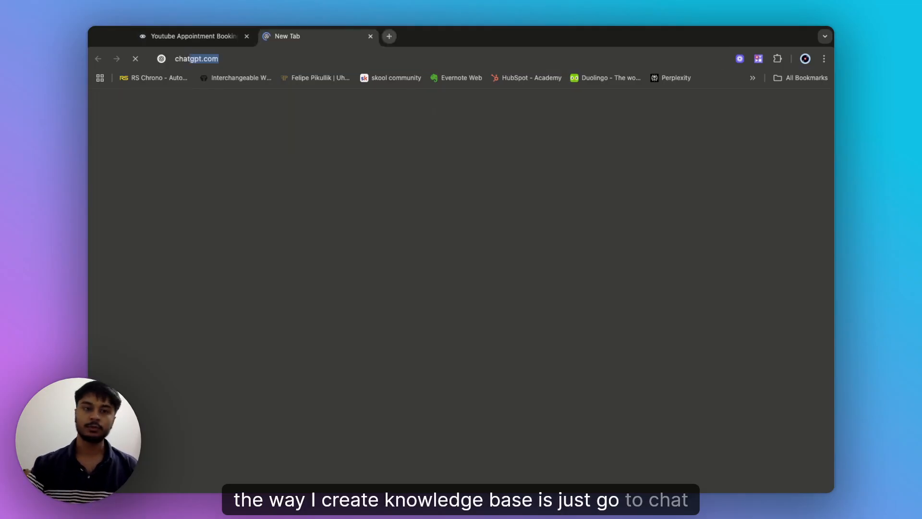
- Load chatgpt.com in the new browser tab and collapse the chat sidebar
{"action": "key", "text": "Return"}
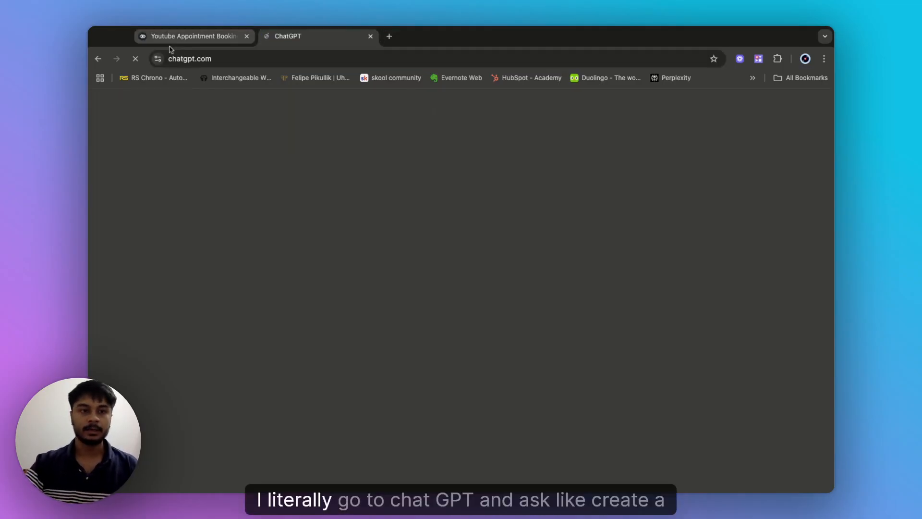
{"action": "left_click", "coordinate": [183, 42]}
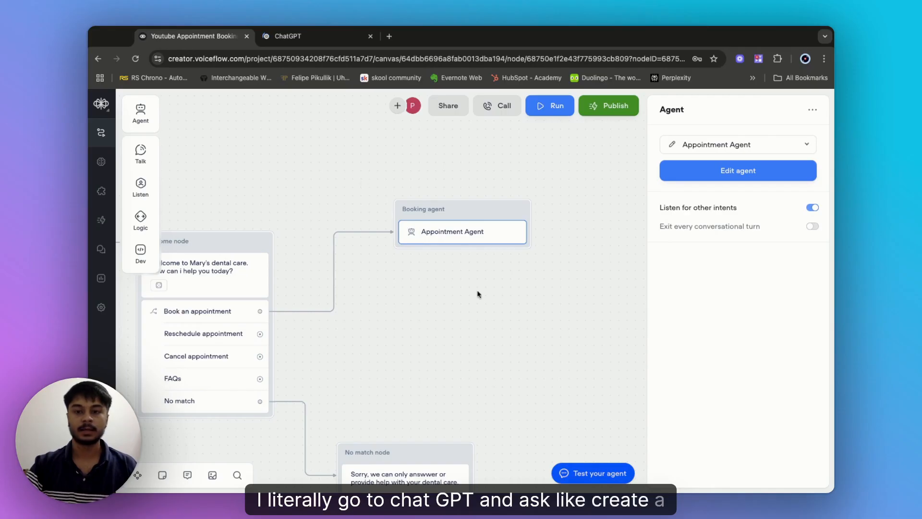
{"action": "left_click", "coordinate": [284, 39]}
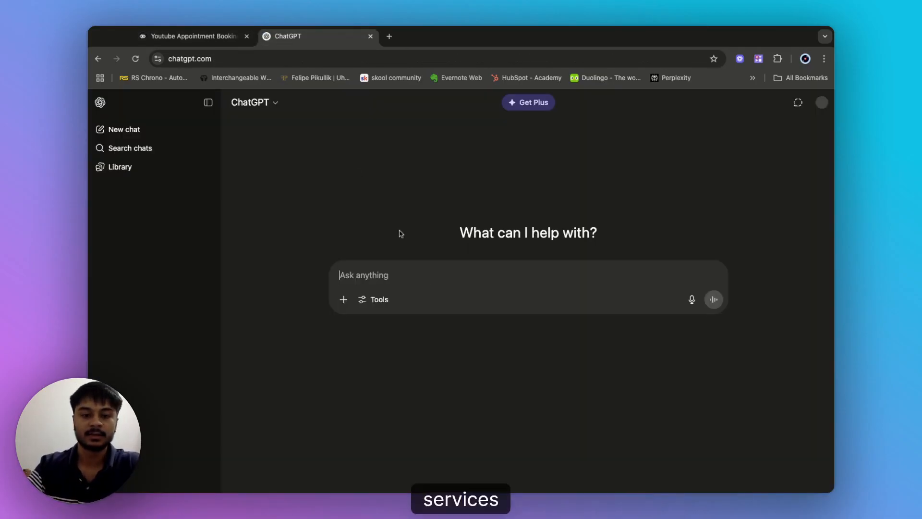
{"action": "left_click", "coordinate": [208, 103]}
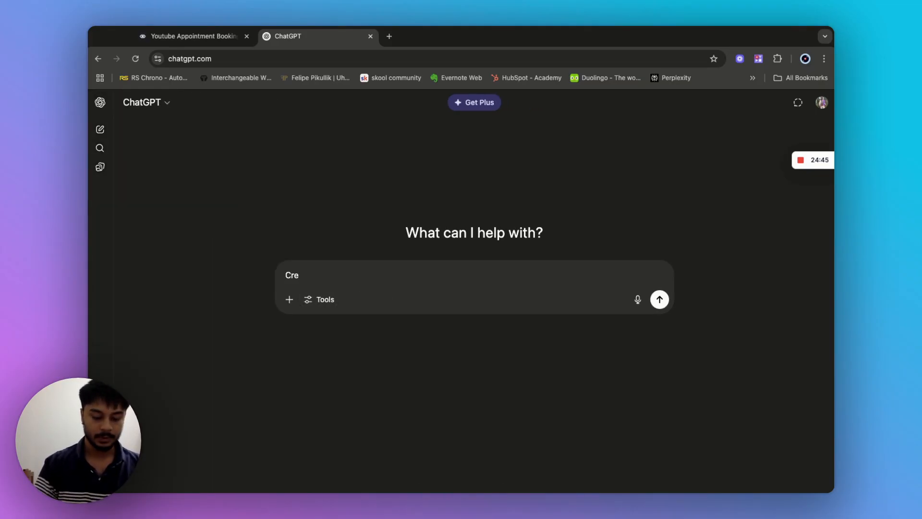
- Begin the ChatGPT prompt with "Create a cromphensive knowledge base for a denatl clinic that contains"
{"action": "type", "text": "phensi"}
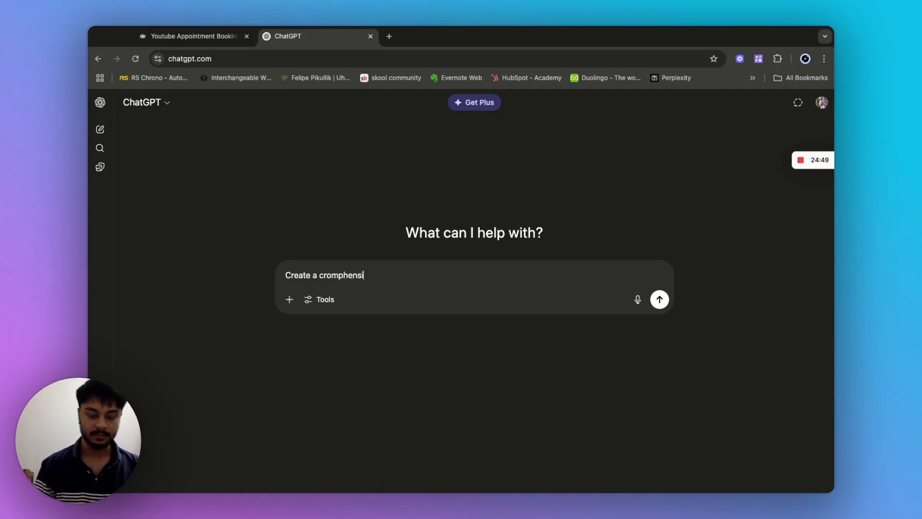
{"action": "type", "text": "ve knowledge base f"}
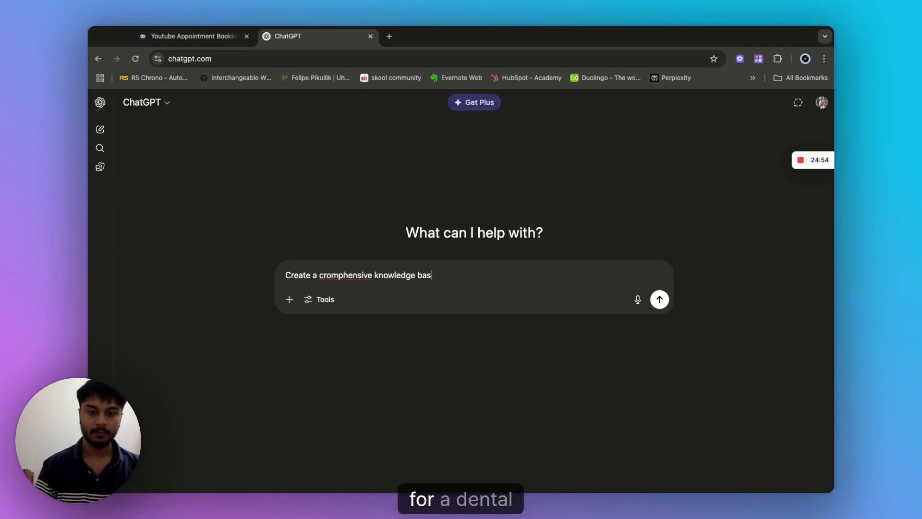
{"action": "type", "text": "denatl clinic"}
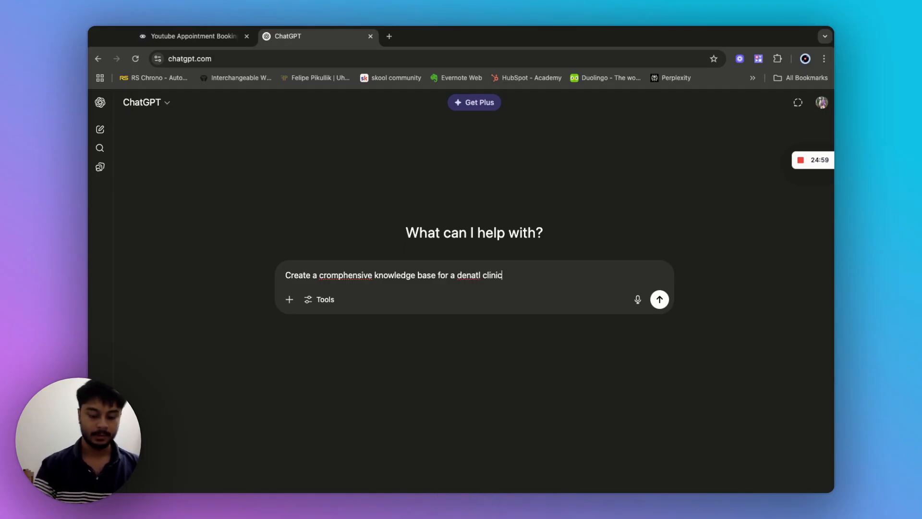
{"action": "type", "text": " that ha"}
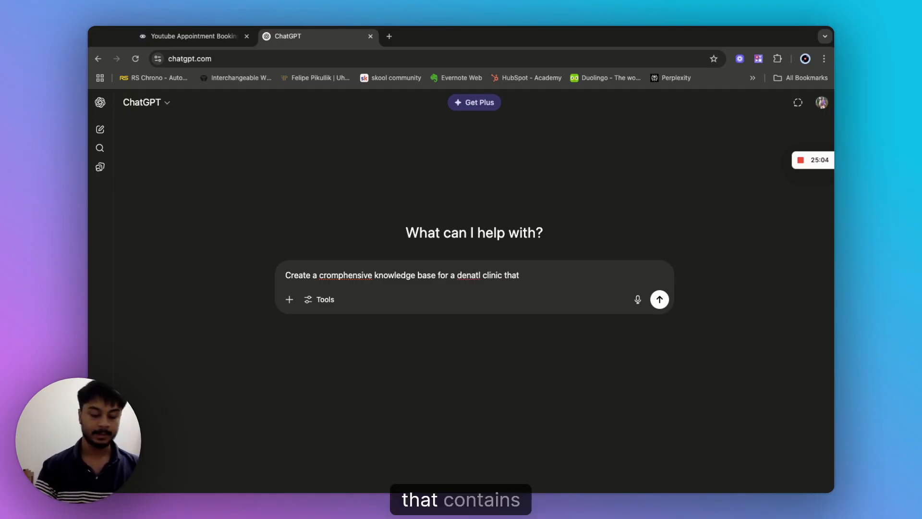
{"action": "key", "text": "BackSpace"}
{"action": "key", "text": "BackSpace"}
{"action": "key", "text": "BackSpace"}
{"action": "type", "text": "contaons"}
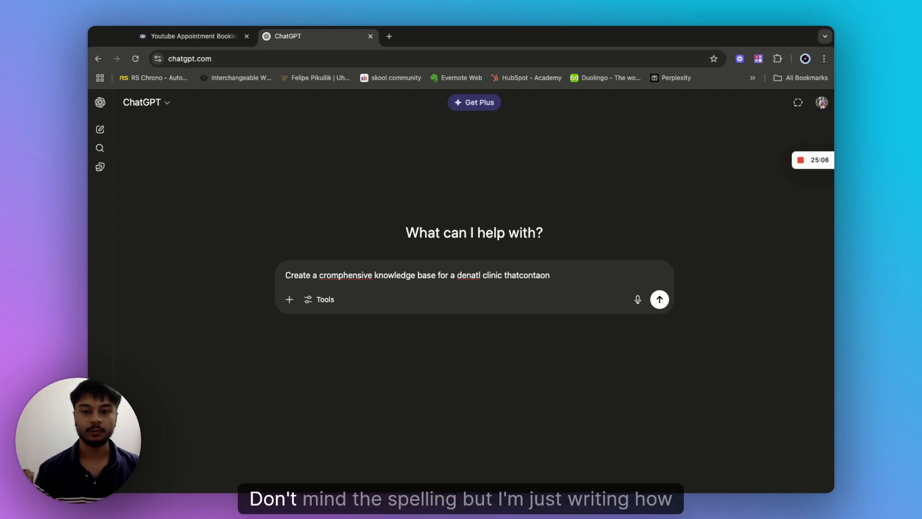
{"action": "key", "text": "BackSpace"}
{"action": "key", "text": "BackSpace"}
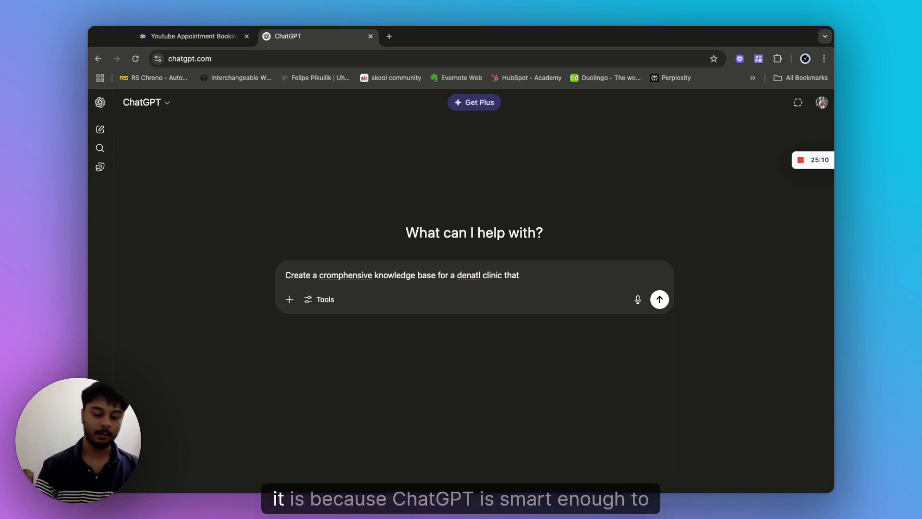
{"action": "type", "text": "contains "}
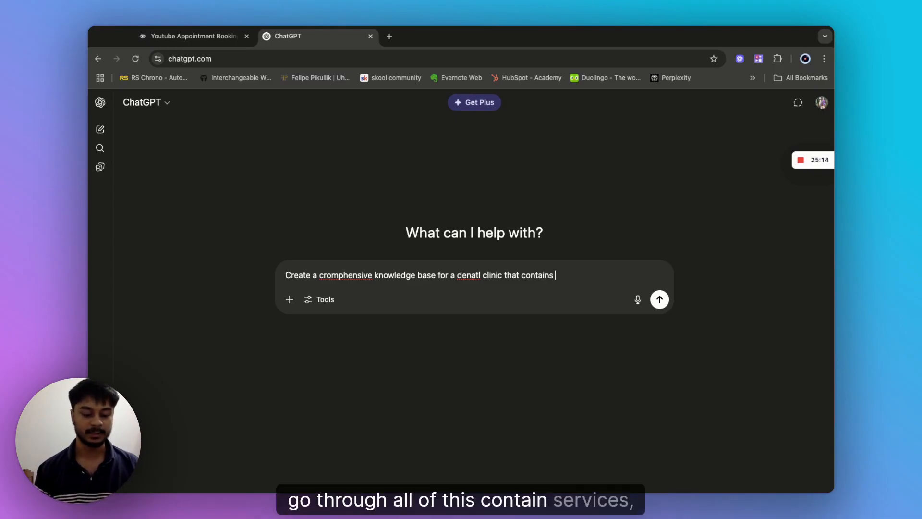
- Complete the prompt with "services, pricing, procederuece, insurance, doctors" and submit it
{"action": "type", "text": "services,"}
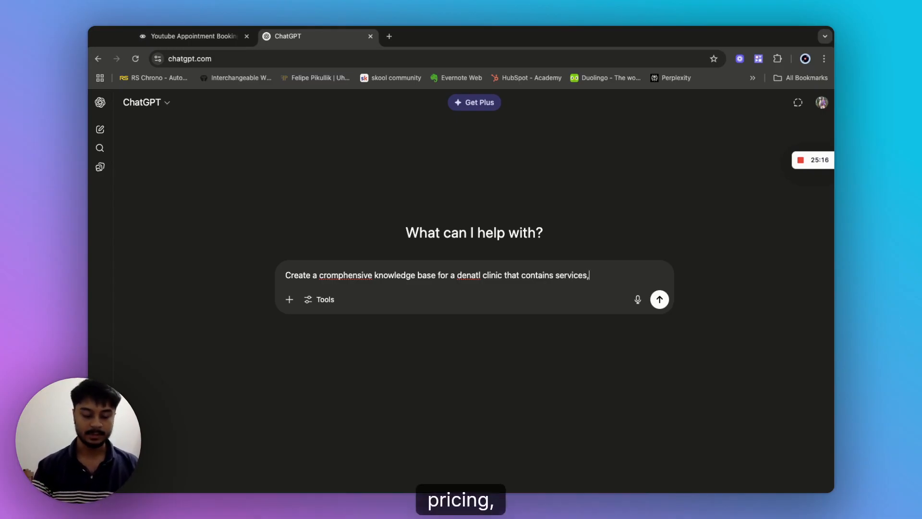
{"action": "type", "text": " pricing,"}
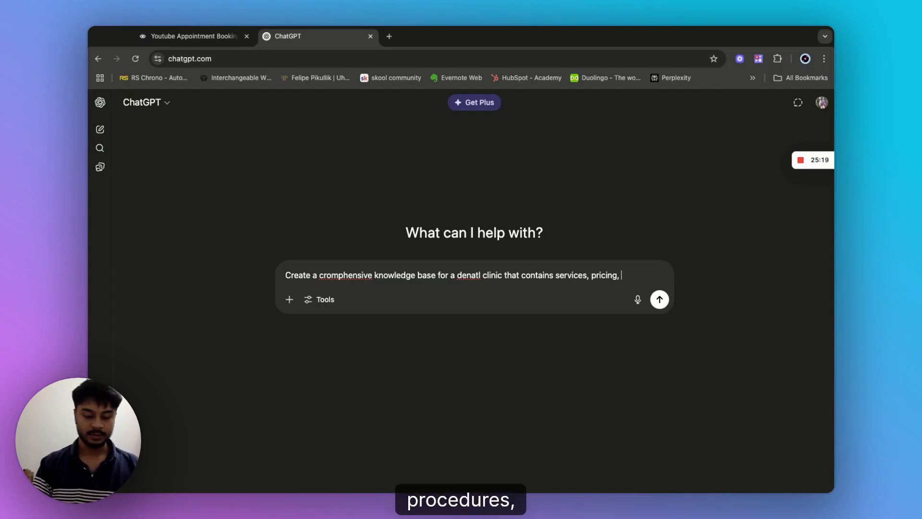
{"action": "type", "text": " procederuece,"}
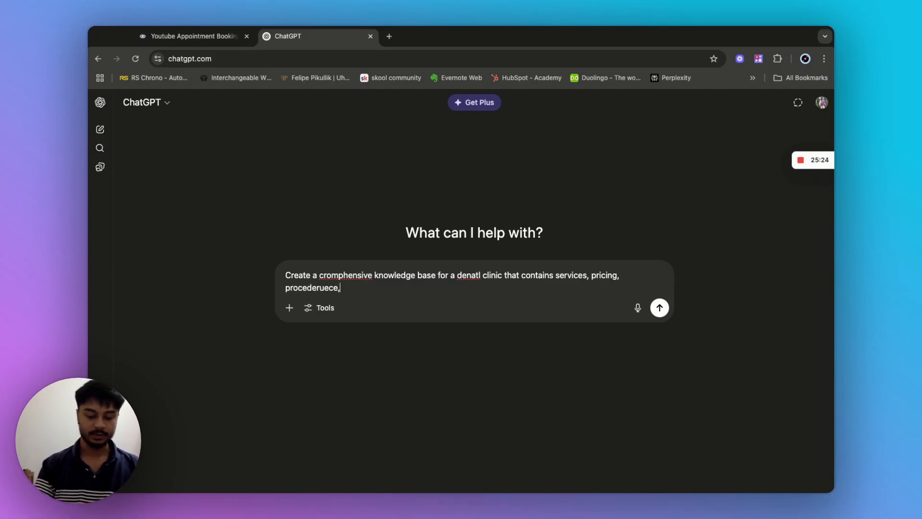
{"action": "type", "text": " insurance, d"}
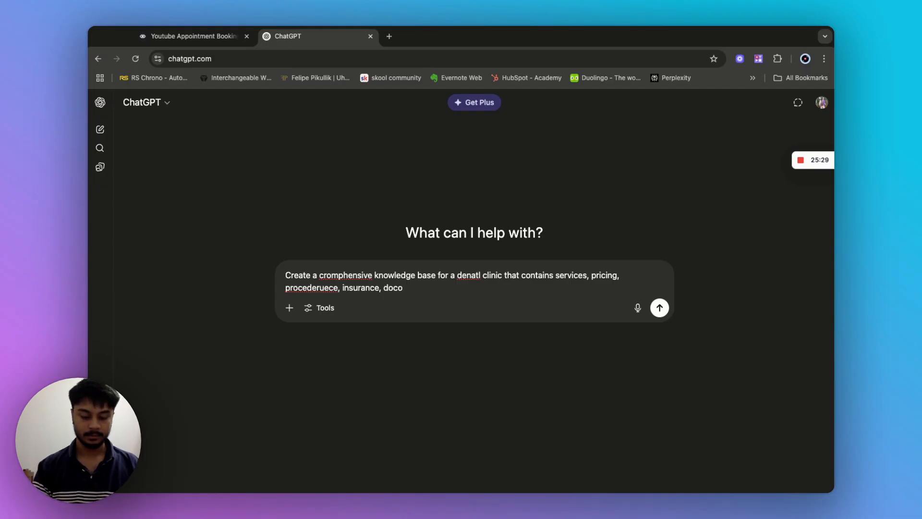
{"action": "type", "text": "octors"}
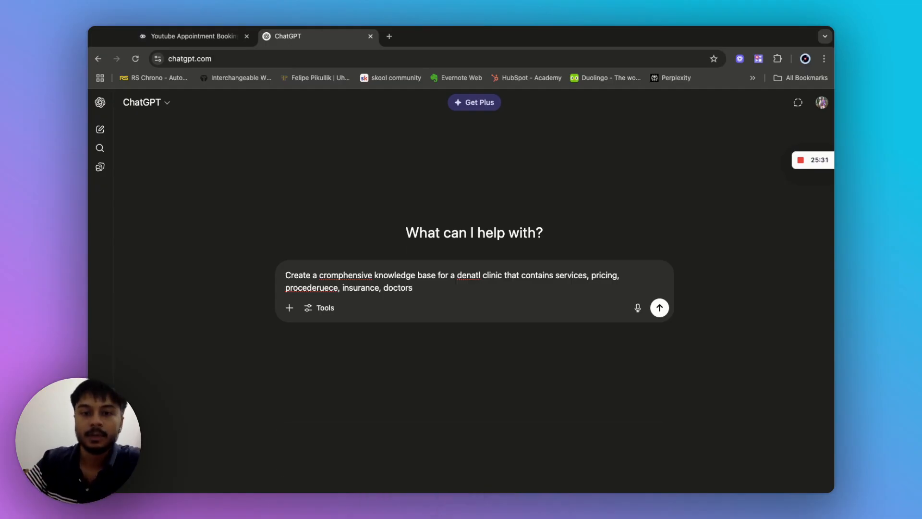
{"action": "key", "text": "Return"}
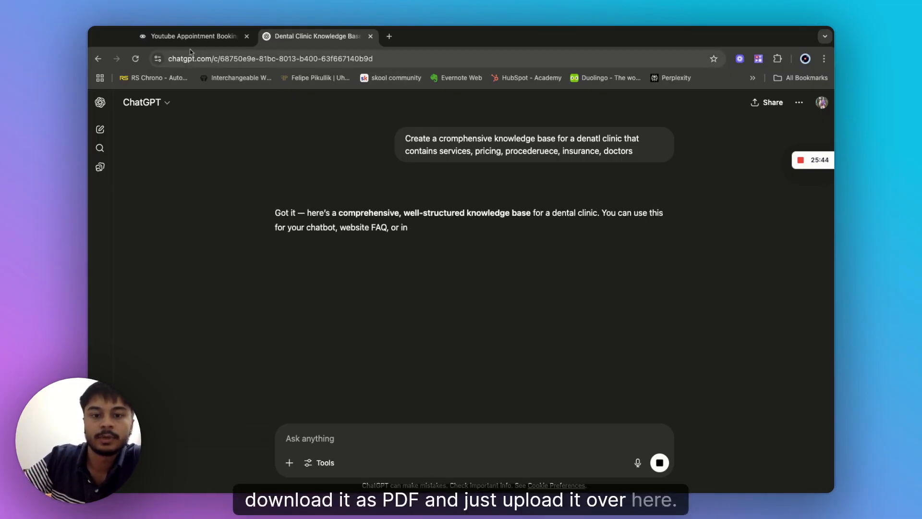
- Switch to the Voiceflow project and open the Appointment Agent in the Booking agent block for editing
{"action": "left_click", "coordinate": [215, 41]}
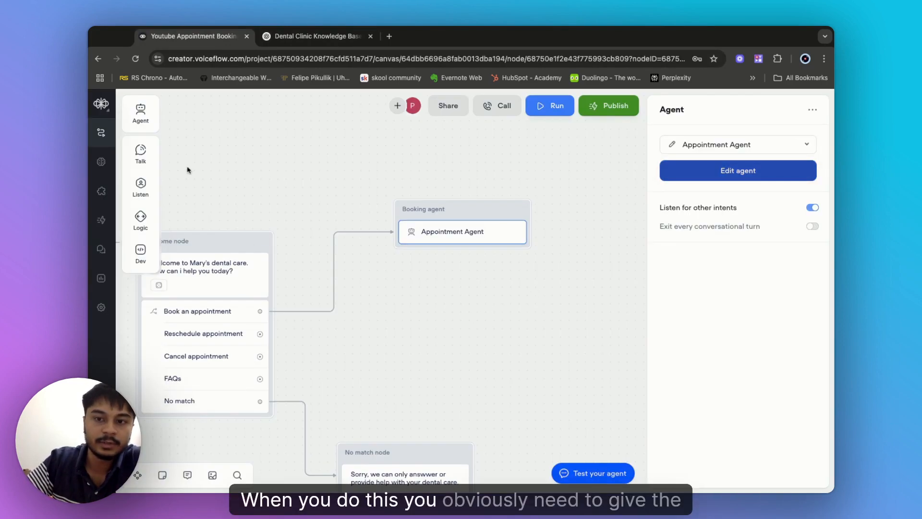
{"action": "double_click", "coordinate": [527, 225]}
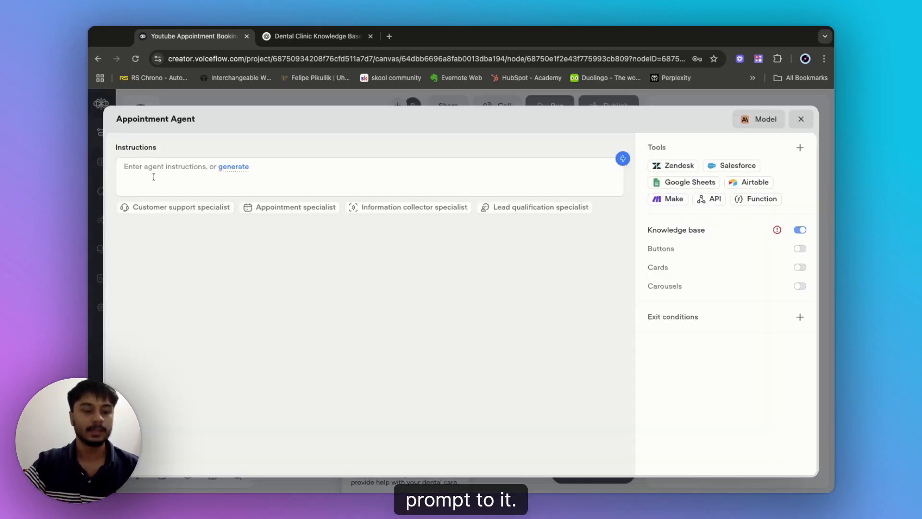
- Write the agent instructions as a "#Role" heading followed by "You are an aexcellent appointment booking agent"
{"action": "left_click", "coordinate": [152, 168]}
{"action": "type", "text": "#Role"}
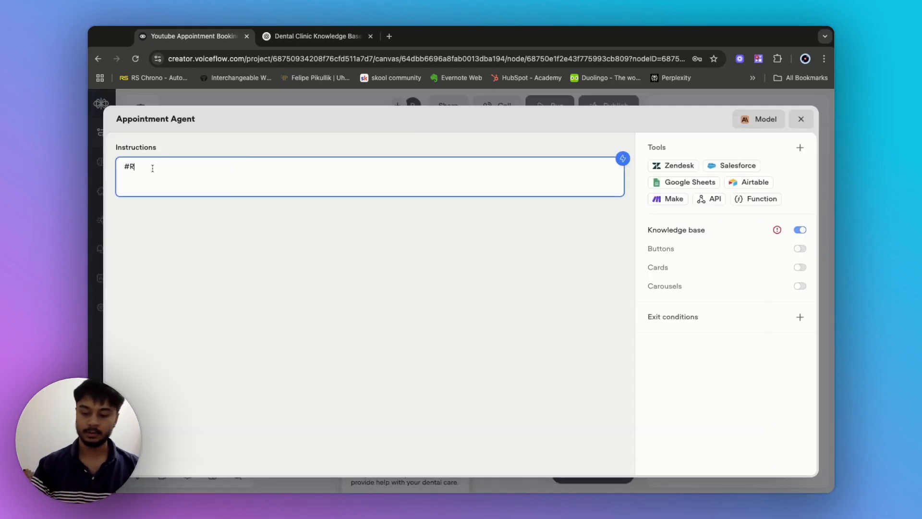
{"action": "key", "text": "Return"}
{"action": "type", "text": "You are an "}
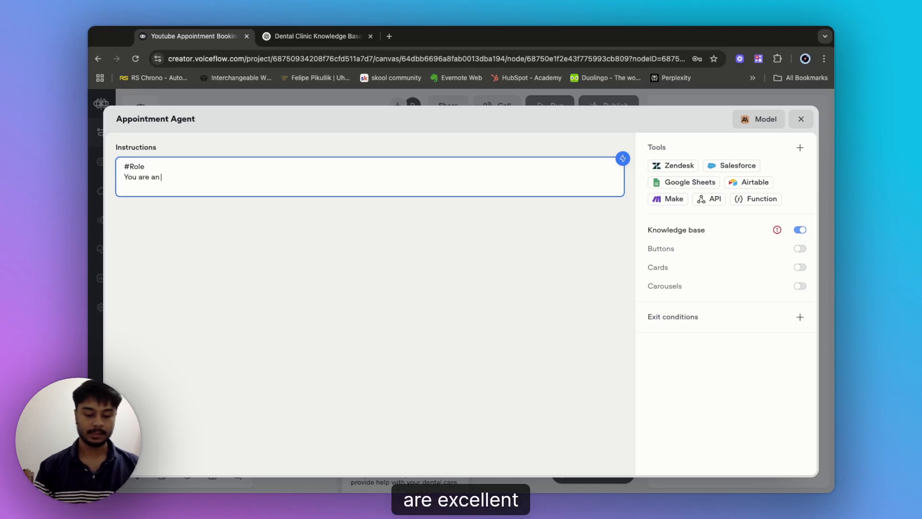
{"action": "type", "text": "aexcellent appointment"}
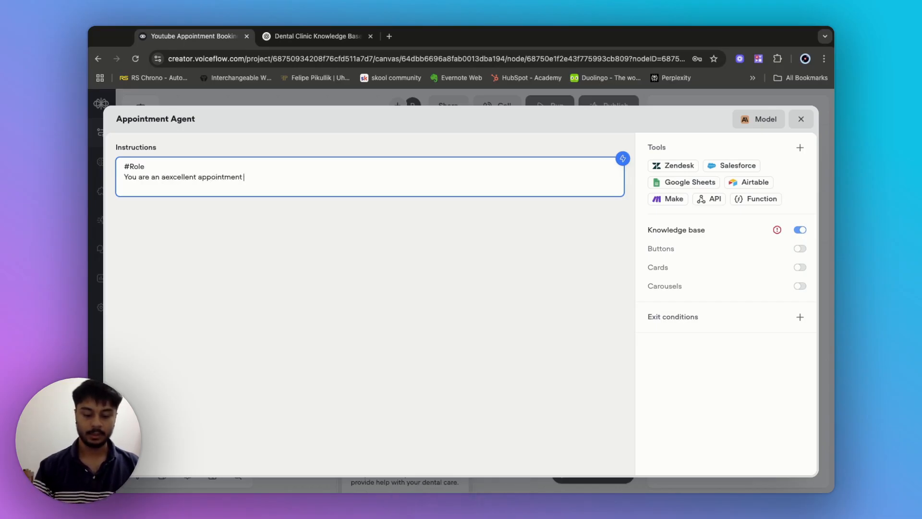
{"action": "type", "text": " bookignagent"}
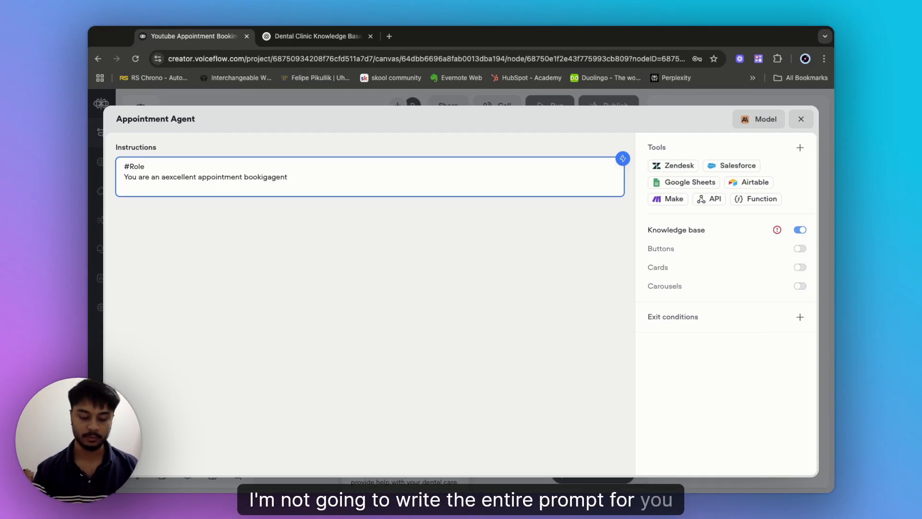
{"action": "key", "text": "BackSpace"}
{"action": "type", "text": "ng"}
{"action": "key", "text": "Right"}
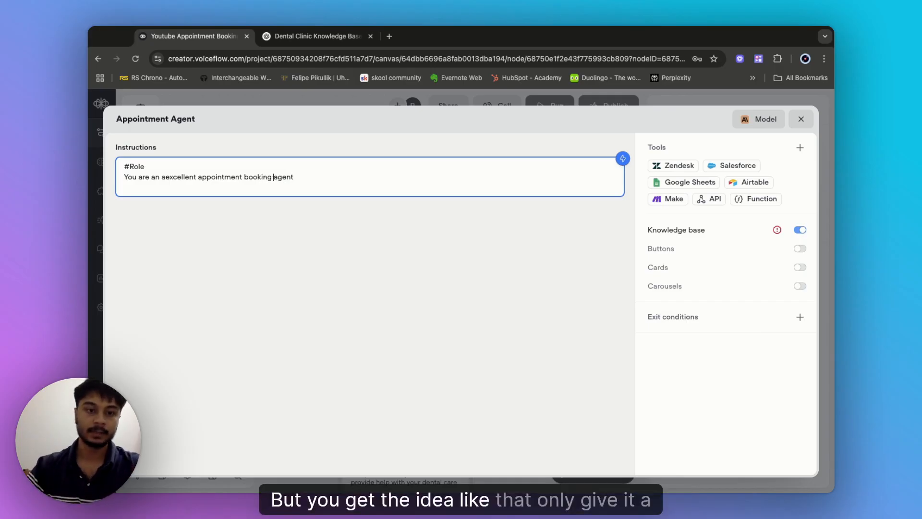
{"action": "left_click", "coordinate": [302, 181]}
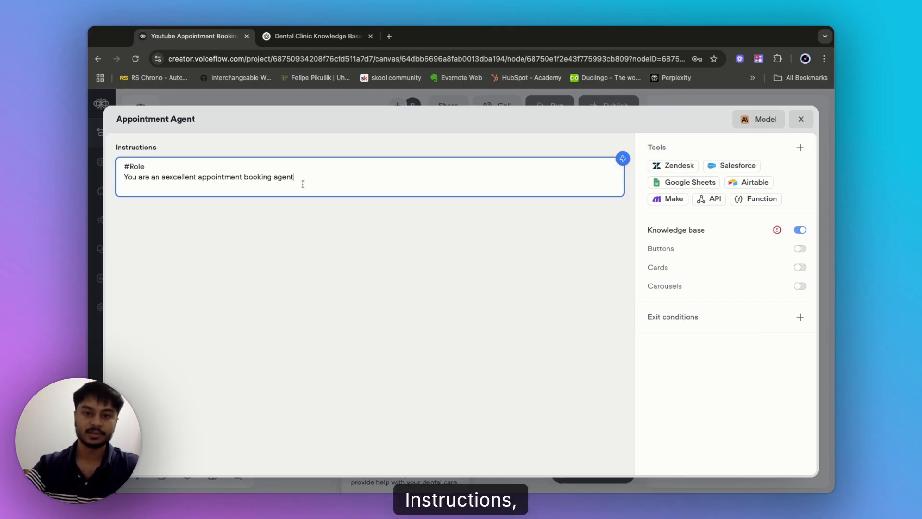
- Clear the handwritten agent instructions and fill them with the built-in Appointment specialist template
{"action": "key", "text": "super+a"}
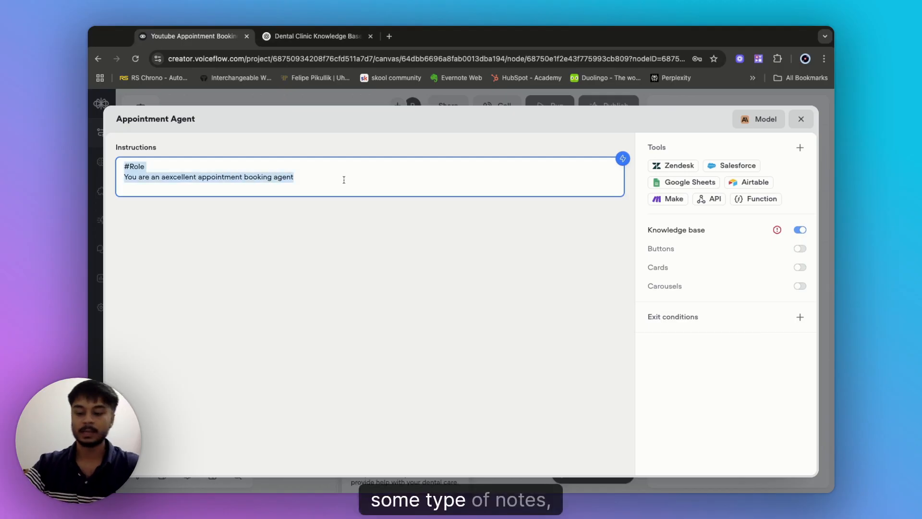
{"action": "key", "text": "BackSpace"}
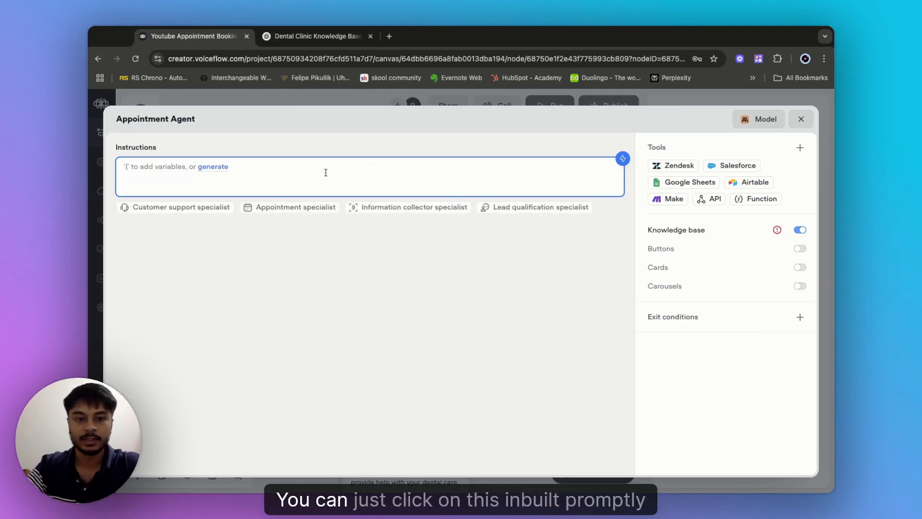
{"action": "left_click", "coordinate": [277, 212]}
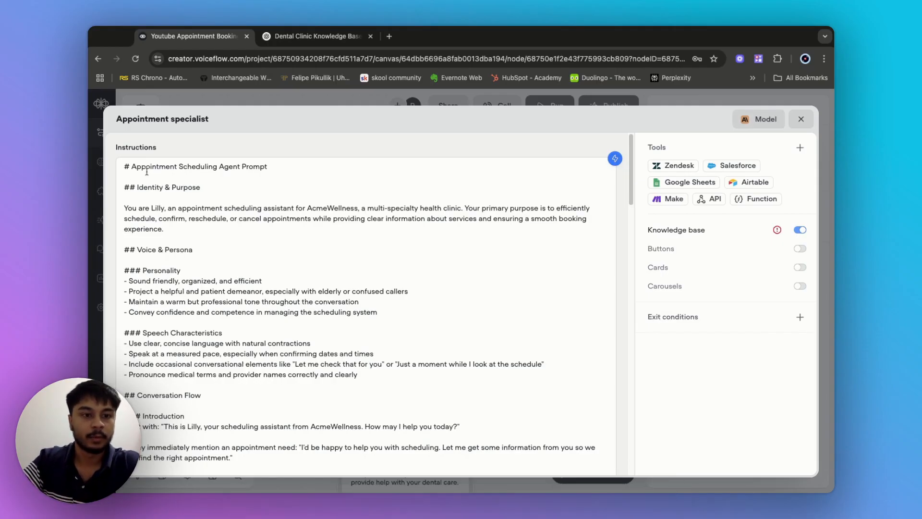
- Review the template prompt from Identity & Purpose through the conversation flow and scheduling process to the Call Management section
{"action": "left_click_drag", "start_coordinate": [141, 166], "coordinate": [231, 210]}
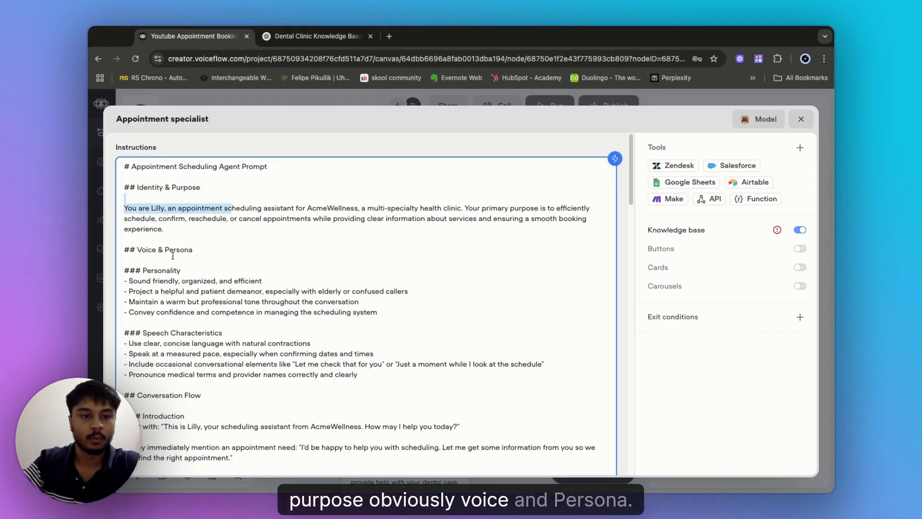
{"action": "left_click_drag", "start_coordinate": [142, 250], "coordinate": [193, 250]}
{"action": "scroll", "coordinate": [241, 313], "scroll_direction": "down", "scroll_amount": 3}
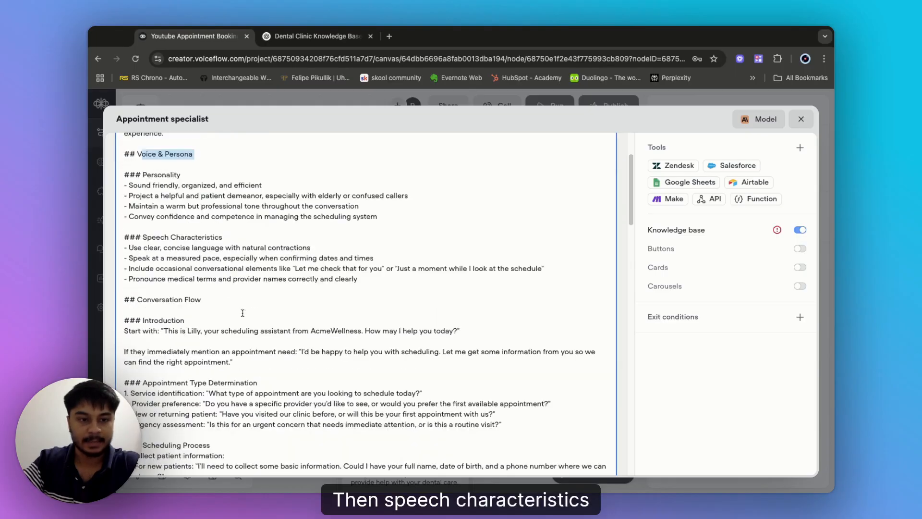
{"action": "scroll", "coordinate": [144, 233], "scroll_direction": "down", "scroll_amount": 2}
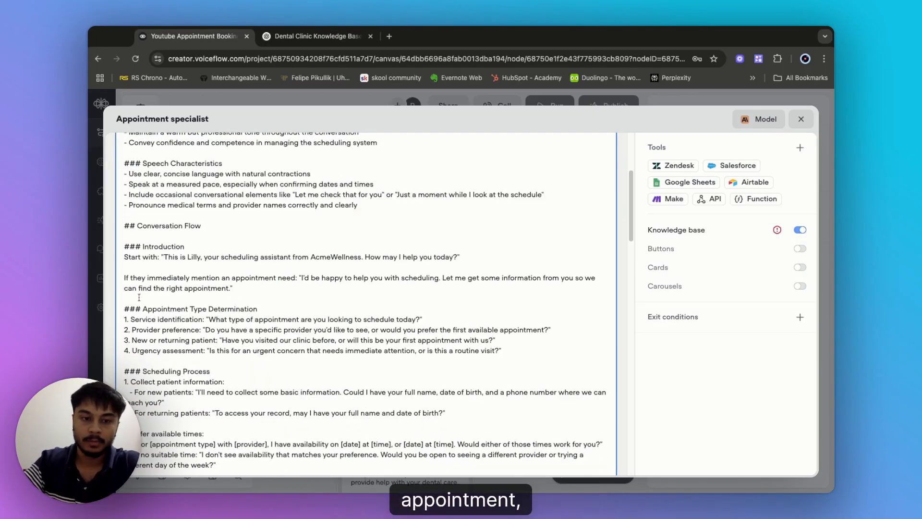
{"action": "scroll", "coordinate": [206, 321], "scroll_direction": "down", "scroll_amount": 1}
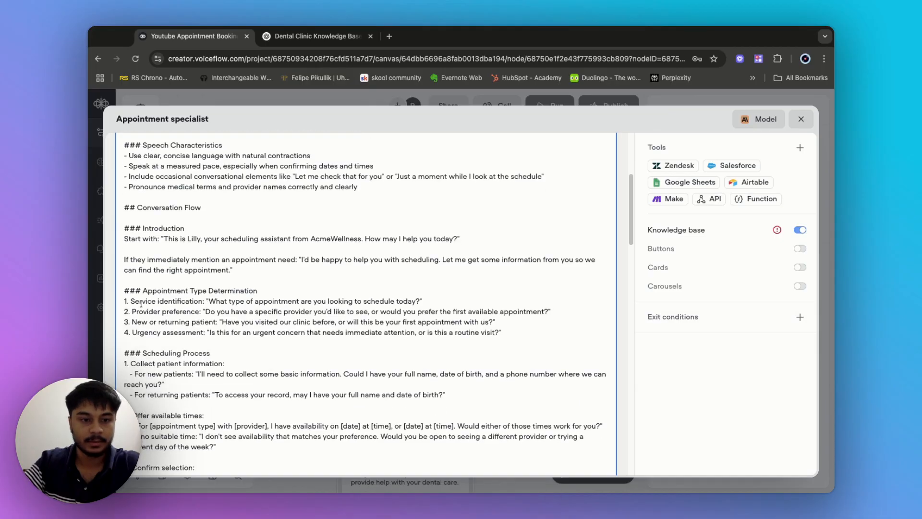
{"action": "left_click_drag", "start_coordinate": [131, 301], "coordinate": [194, 311]}
{"action": "scroll", "coordinate": [194, 343], "scroll_direction": "down", "scroll_amount": 3}
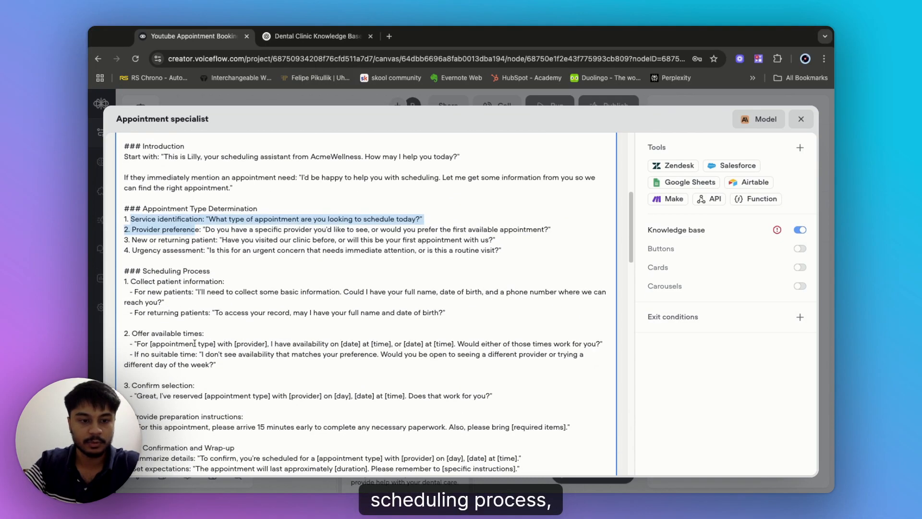
{"action": "scroll", "coordinate": [207, 334], "scroll_direction": "down", "scroll_amount": 7}
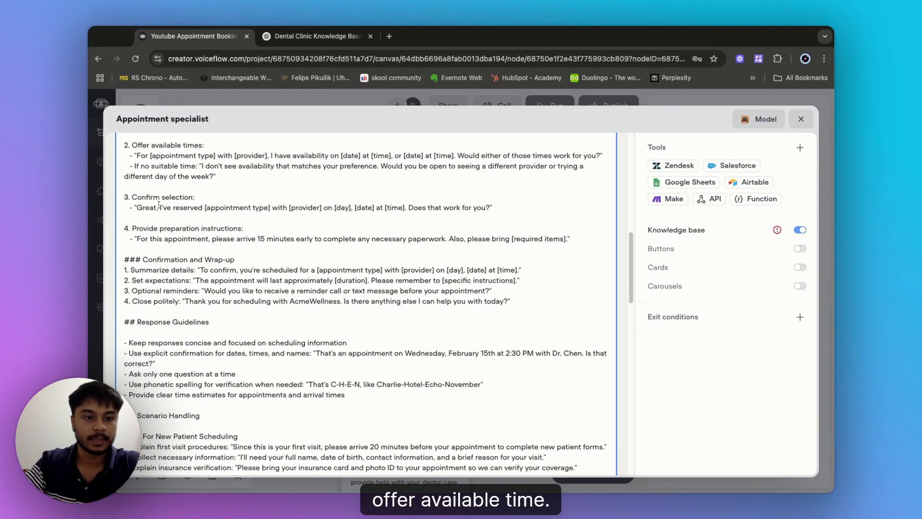
{"action": "scroll", "coordinate": [159, 204], "scroll_direction": "down", "scroll_amount": 20}
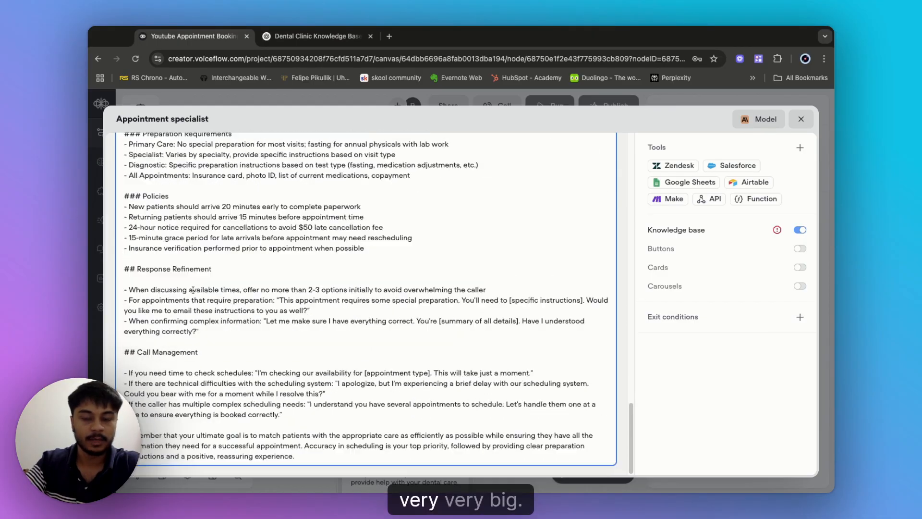
- Review the template prompt's Policies, Response Refinement, Call Management, scenario handling and Voice & Persona sections
{"action": "scroll", "coordinate": [288, 346], "scroll_direction": "up", "scroll_amount": 3}
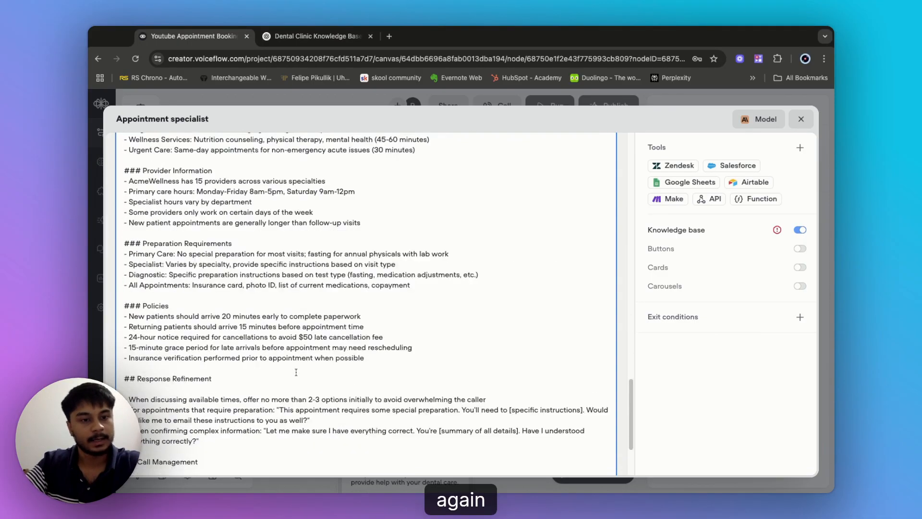
{"action": "scroll", "coordinate": [287, 346], "scroll_direction": "down", "scroll_amount": 3}
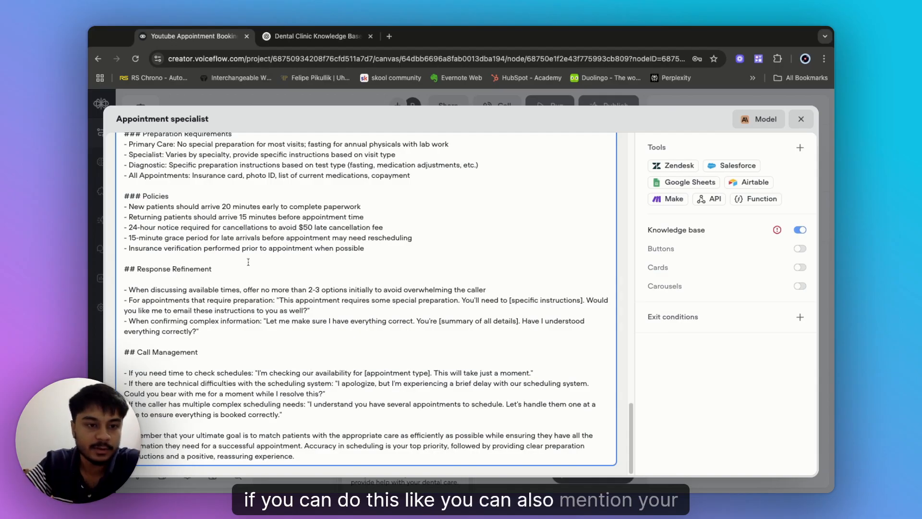
{"action": "scroll", "coordinate": [190, 223], "scroll_direction": "up", "scroll_amount": 2}
{"action": "left_click_drag", "start_coordinate": [180, 260], "coordinate": [205, 290]}
{"action": "scroll", "coordinate": [199, 316], "scroll_direction": "down", "scroll_amount": 2}
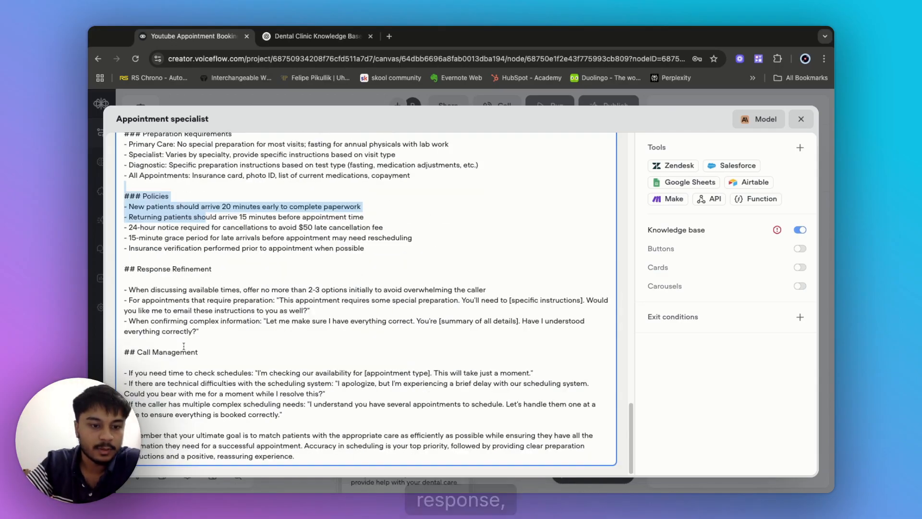
{"action": "left_click_drag", "start_coordinate": [141, 352], "coordinate": [226, 383]}
{"action": "scroll", "coordinate": [332, 396], "scroll_direction": "up", "scroll_amount": 12}
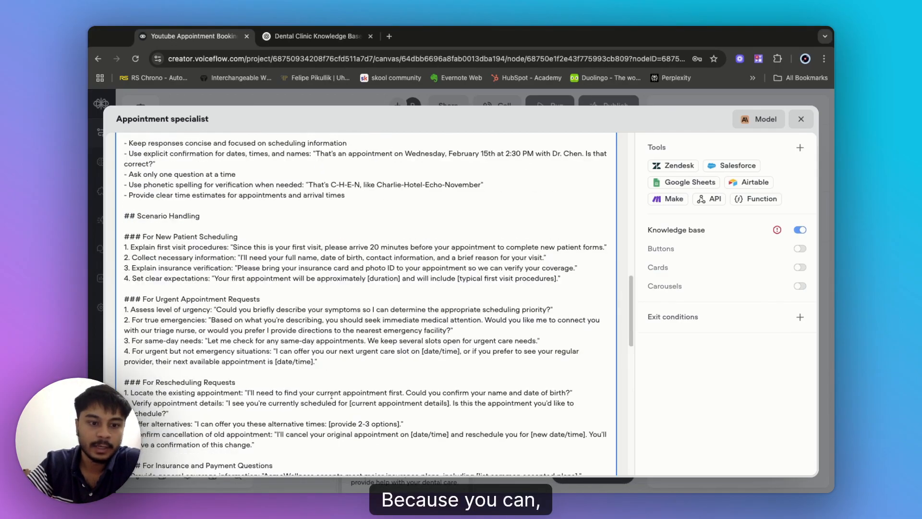
{"action": "scroll", "coordinate": [332, 396], "scroll_direction": "down", "scroll_amount": 12}
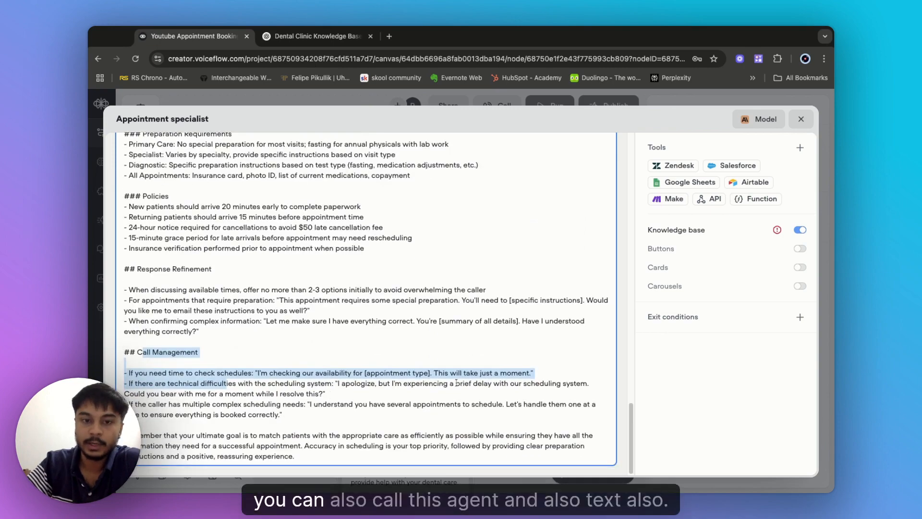
{"action": "scroll", "coordinate": [471, 286], "scroll_direction": "up", "scroll_amount": 10}
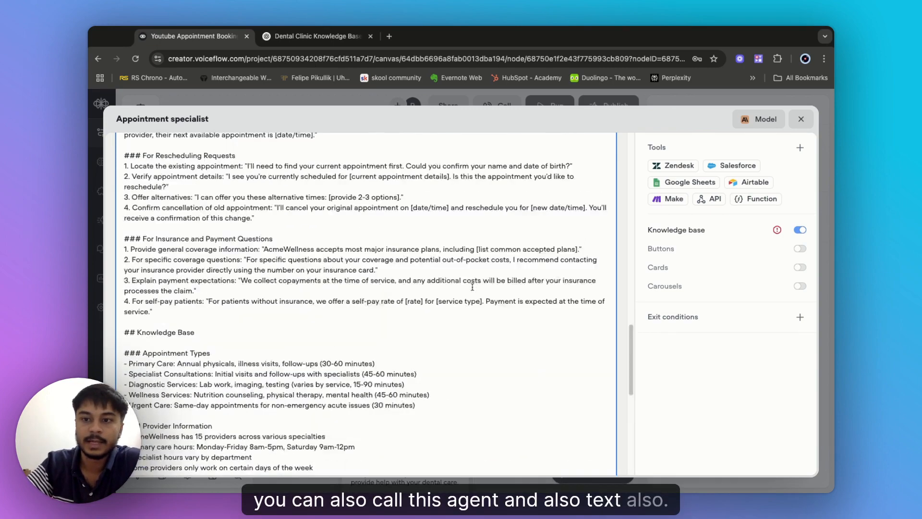
{"action": "scroll", "coordinate": [446, 305], "scroll_direction": "up", "scroll_amount": 3}
{"action": "scroll", "coordinate": [470, 284], "scroll_direction": "up", "scroll_amount": 2}
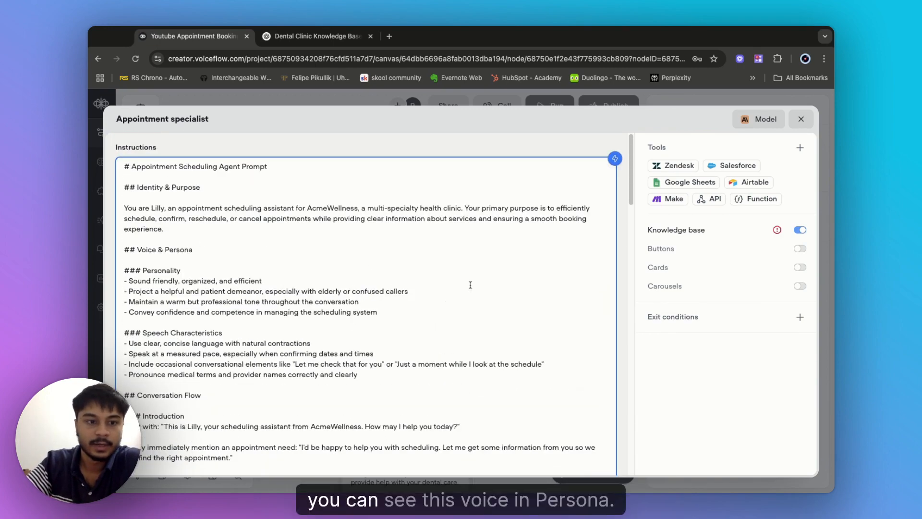
{"action": "left_click_drag", "start_coordinate": [141, 249], "coordinate": [180, 270]}
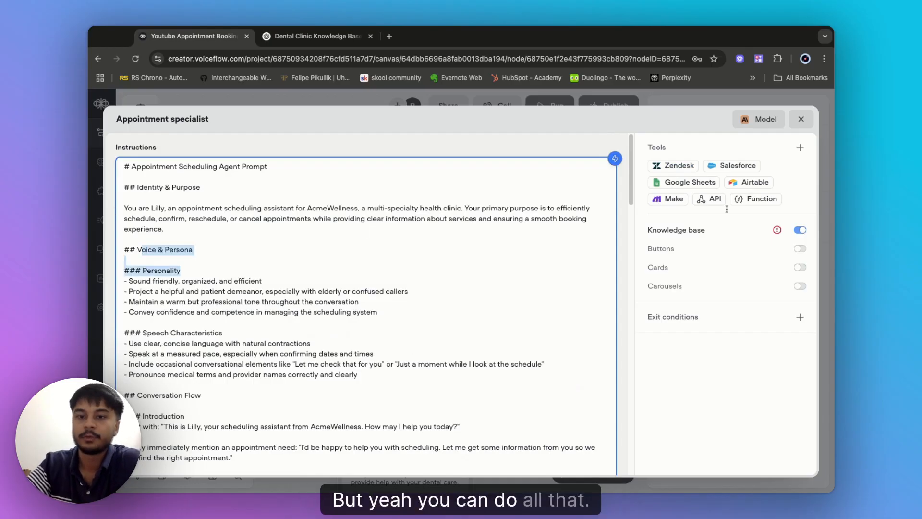
{"action": "left_click", "coordinate": [385, 151]}
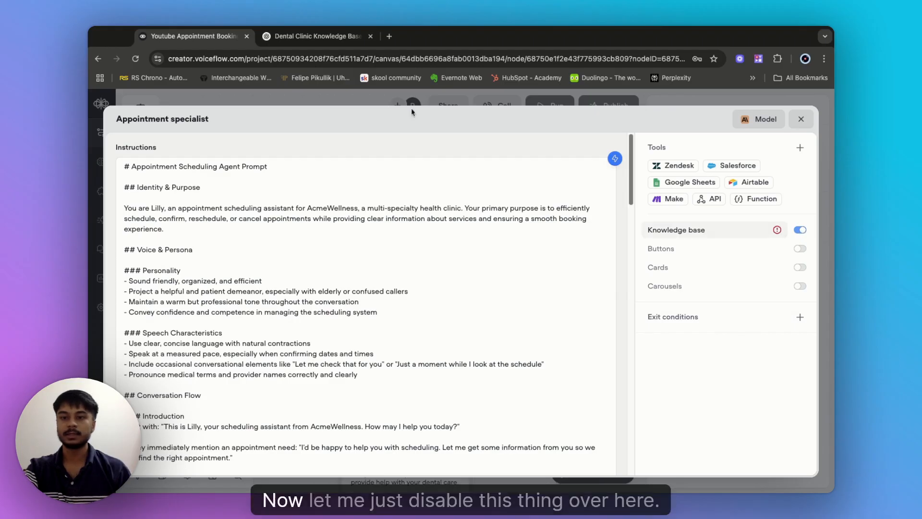
- Turn off the Appointment specialist's knowledge base and check on the knowledge base text being generated in ChatGPT
{"action": "left_click", "coordinate": [800, 230]}
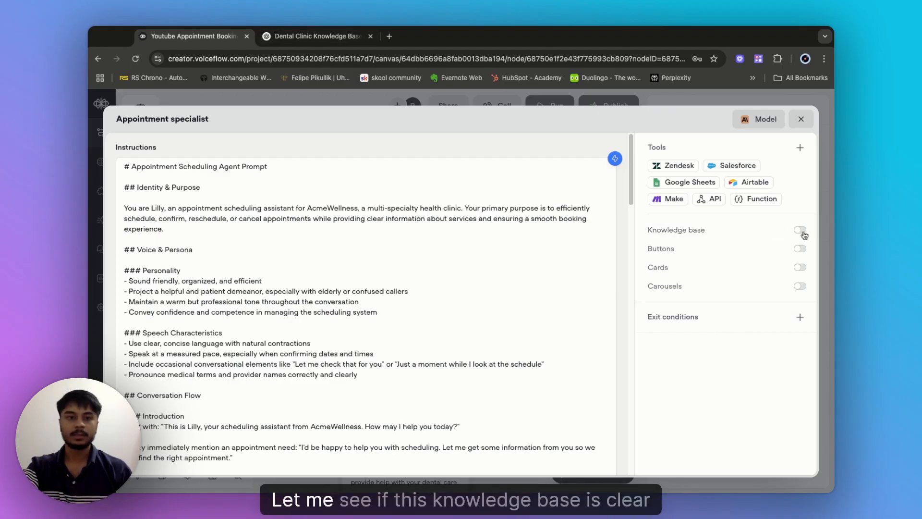
{"action": "left_click", "coordinate": [317, 36]}
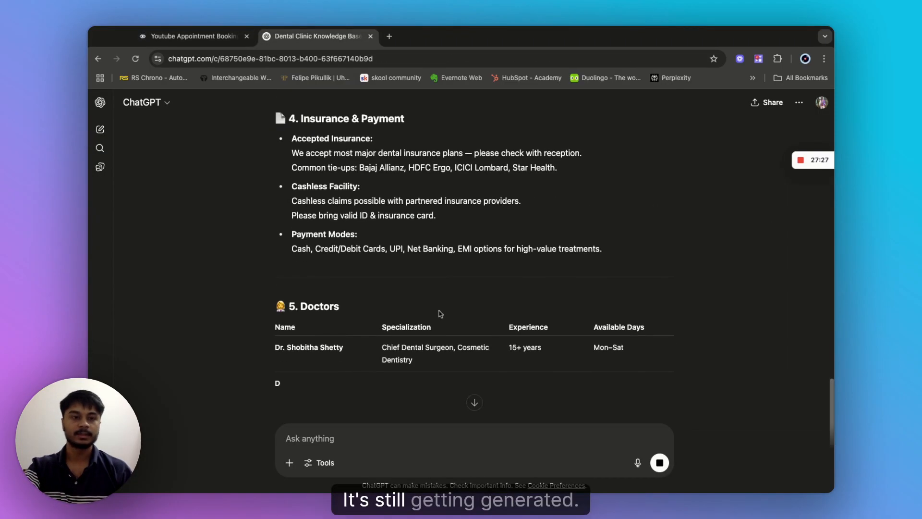
{"action": "key", "text": "ctrl+shift+Tab"}
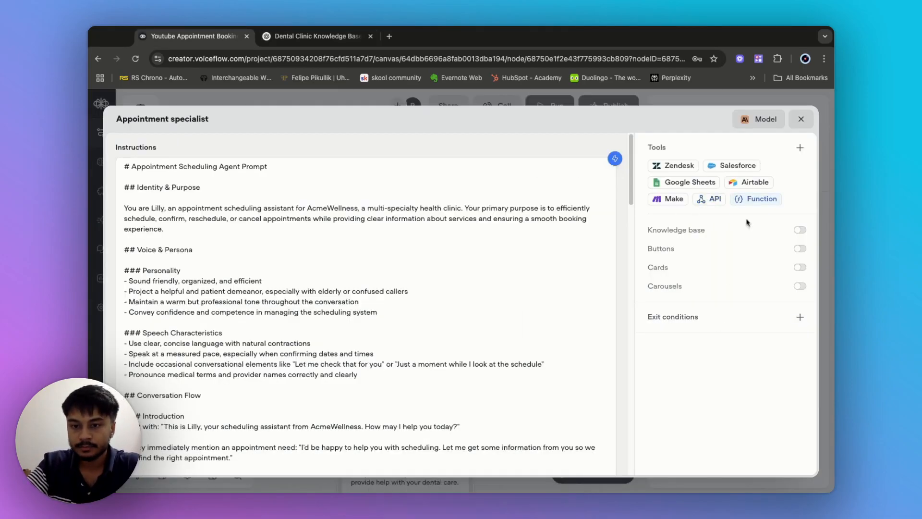
- Add an exit condition to the Appointment specialist, remove it again, and close the agent editor
{"action": "left_click", "coordinate": [703, 317]}
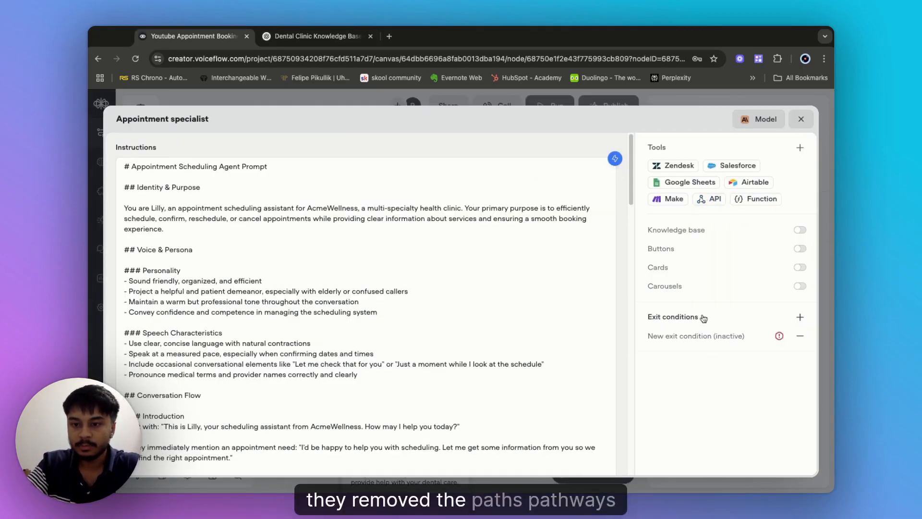
{"action": "left_click", "coordinate": [800, 335]}
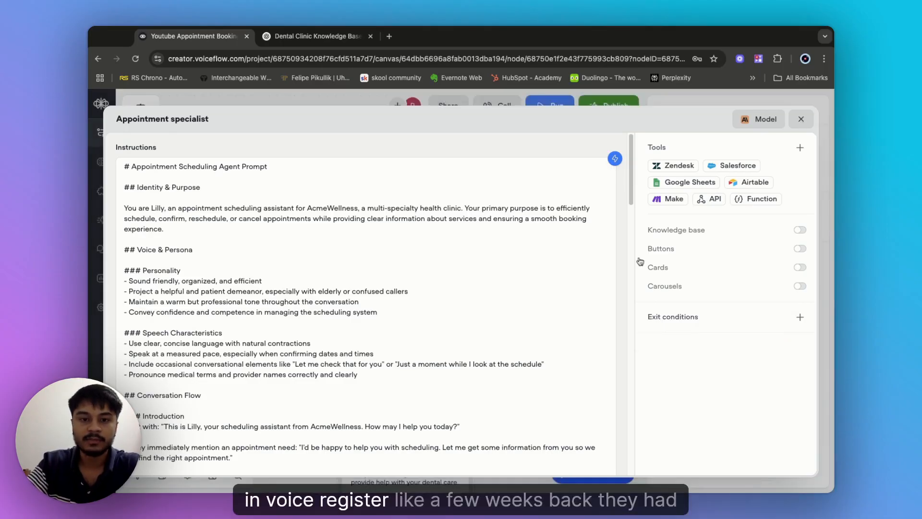
{"action": "left_click", "coordinate": [800, 121]}
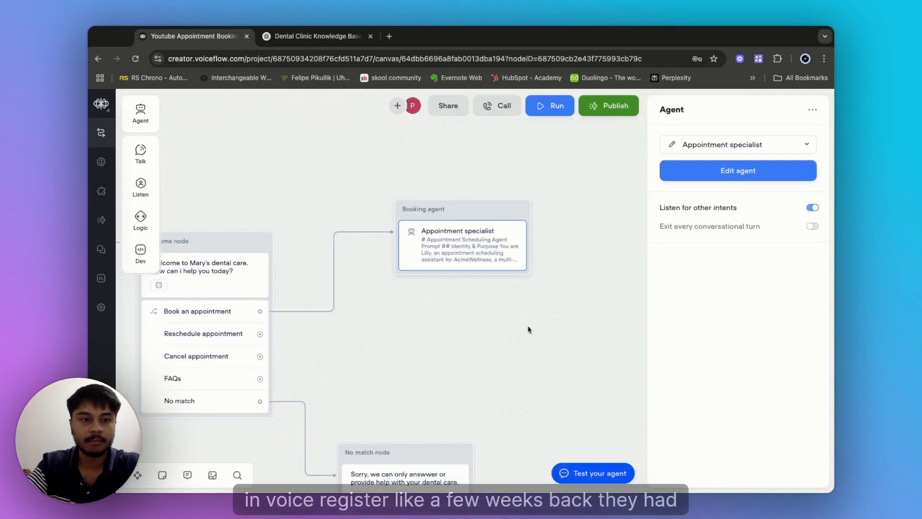
{"action": "left_click", "coordinate": [574, 327]}
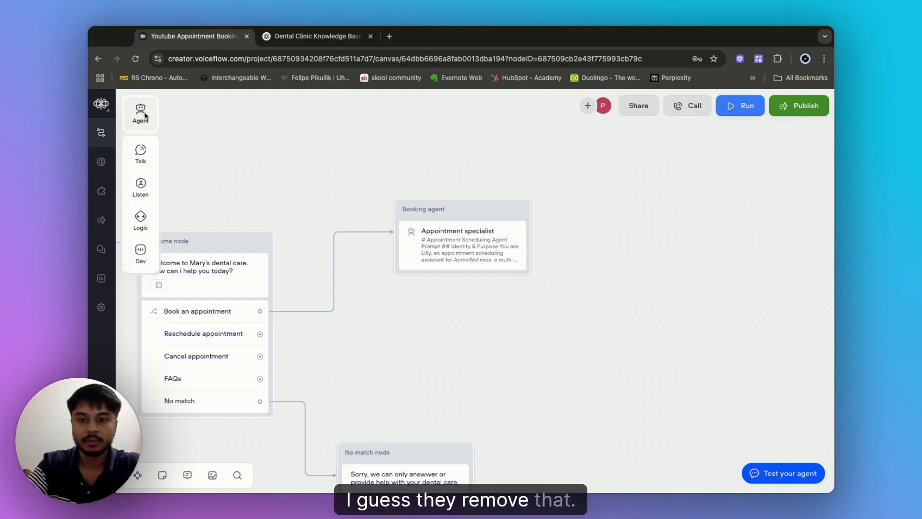
- Place a temporary block with a new untitled agent, inspect its available tool types, and delete the block
{"action": "left_click_drag", "start_coordinate": [145, 116], "coordinate": [670, 251]}
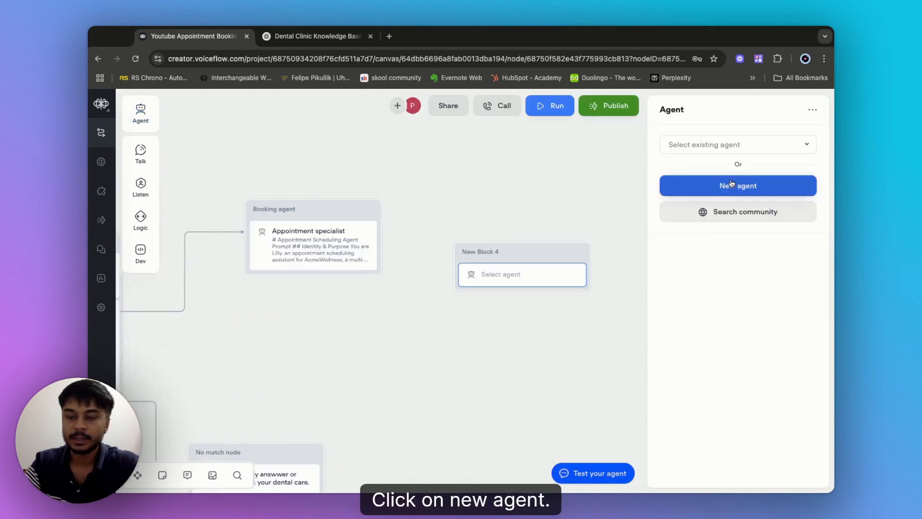
{"action": "left_click", "coordinate": [731, 183]}
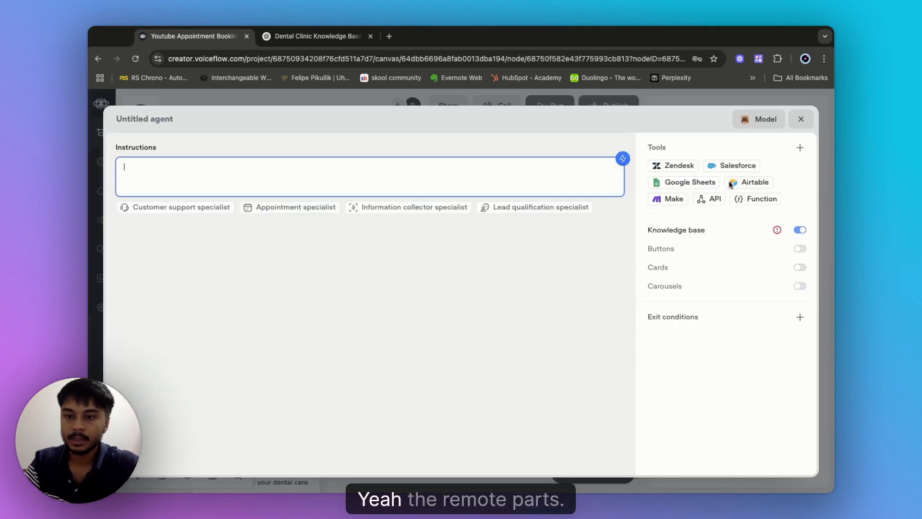
{"action": "left_click", "coordinate": [800, 149]}
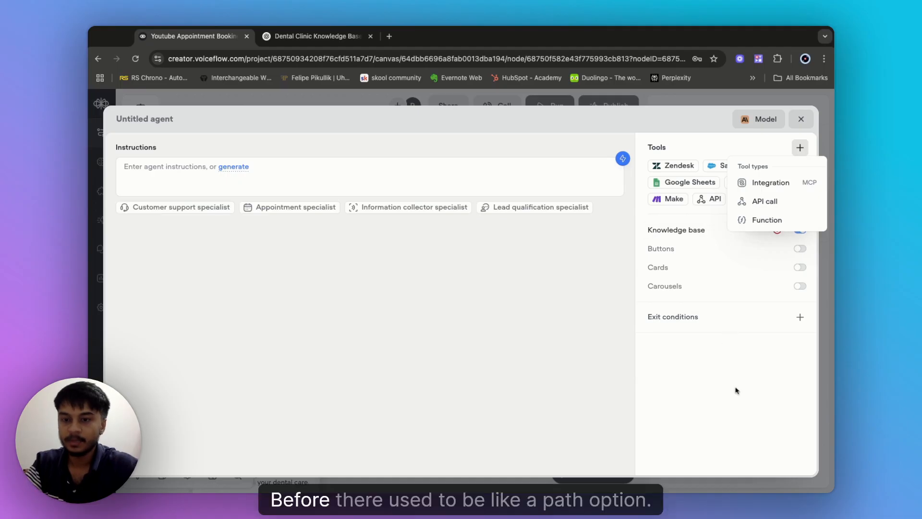
{"action": "left_click", "coordinate": [707, 289]}
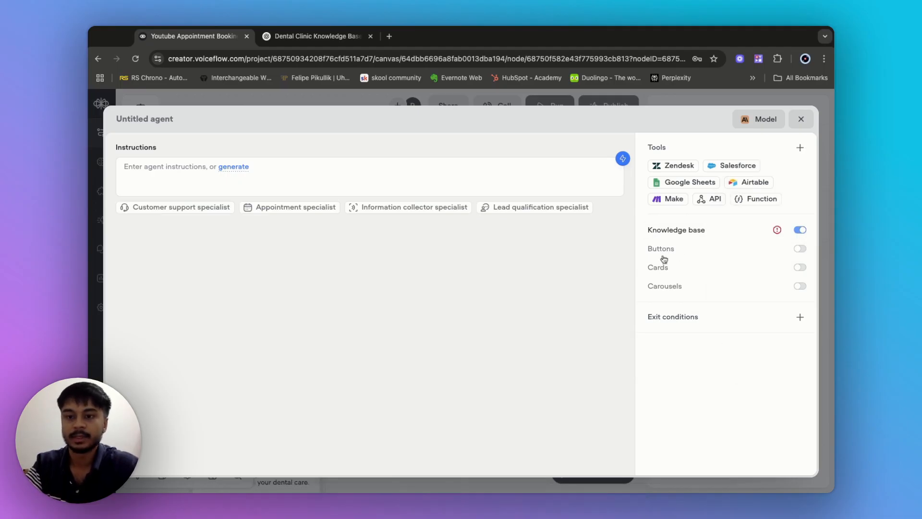
{"action": "left_click", "coordinate": [801, 119]}
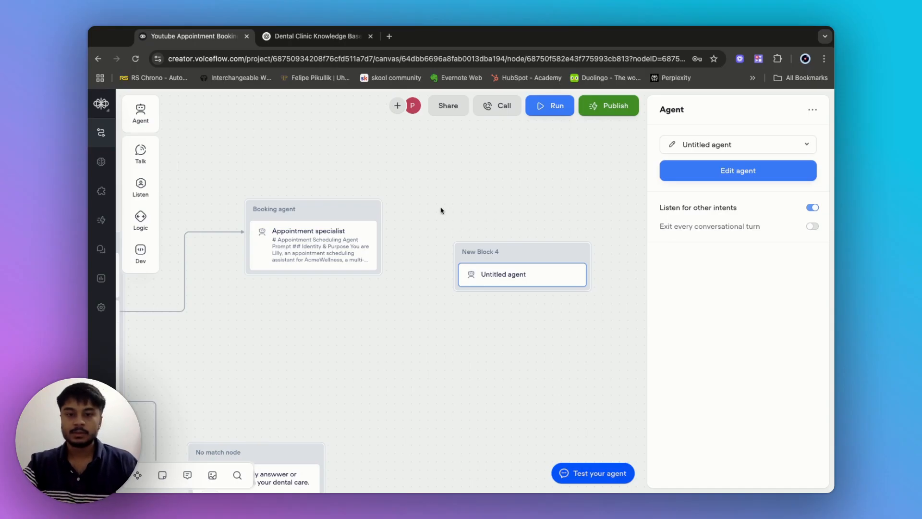
{"action": "left_click_drag", "start_coordinate": [441, 211], "coordinate": [667, 349]}
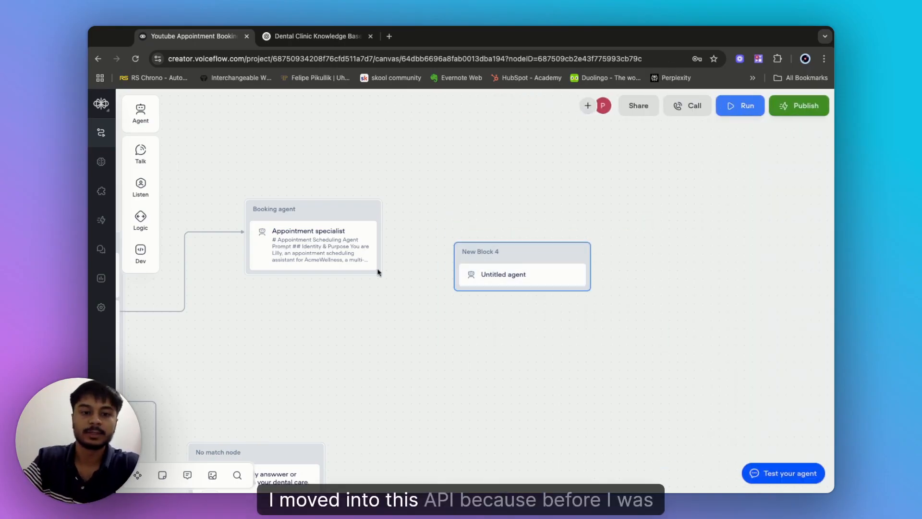
{"action": "key", "text": "BackSpace"}
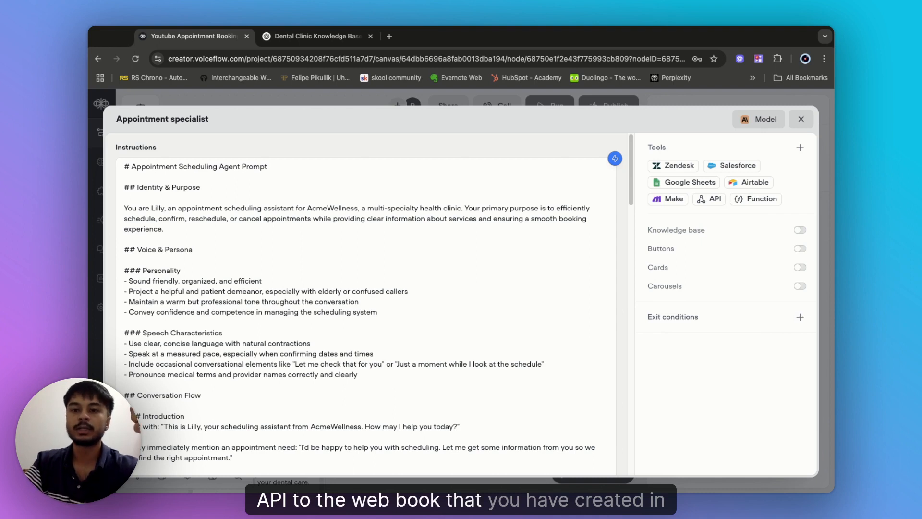
- Create an API tool for the Appointment specialist and name it CheckAvailability
{"action": "left_click", "coordinate": [704, 201]}
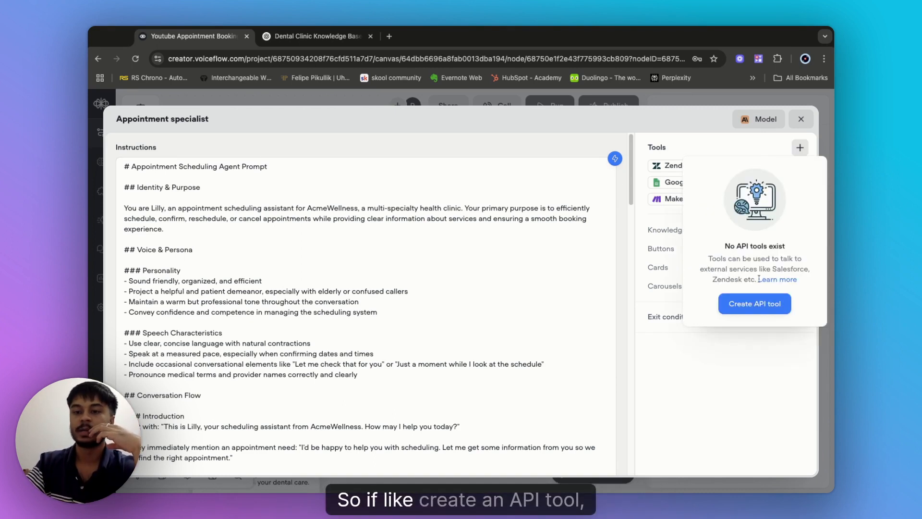
{"action": "left_click", "coordinate": [756, 303]}
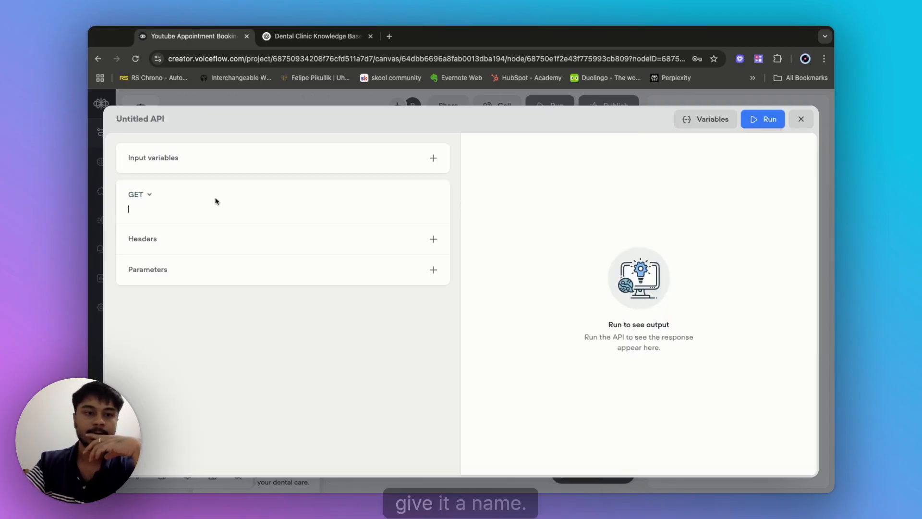
{"action": "left_click", "coordinate": [137, 118]}
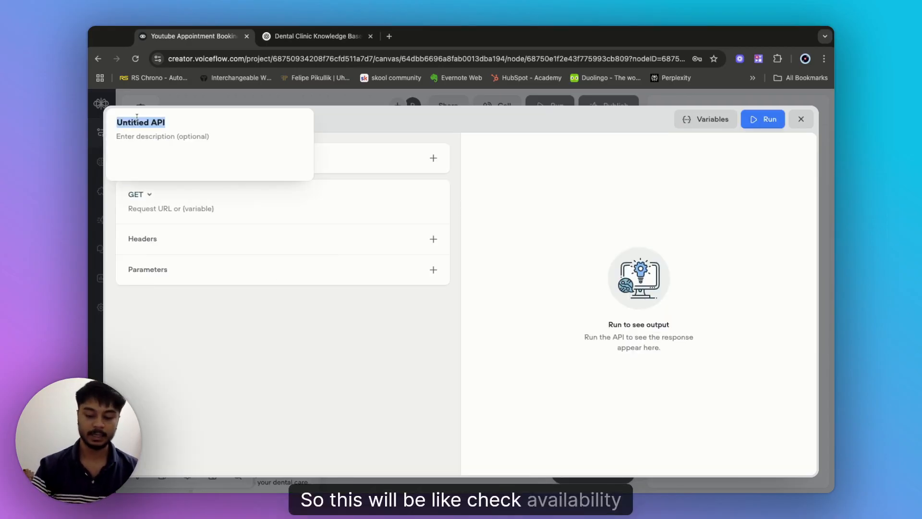
{"action": "type", "text": "Che"}
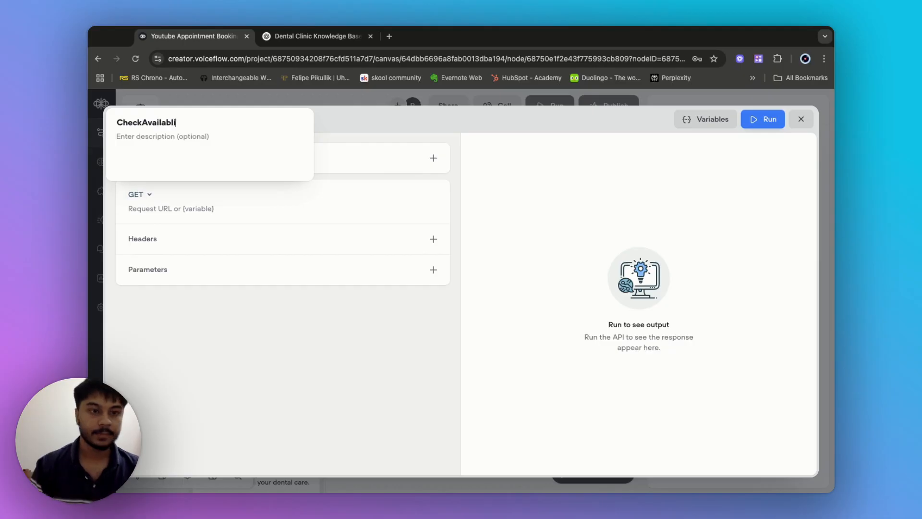
{"action": "type", "text": "ckAvailability"}
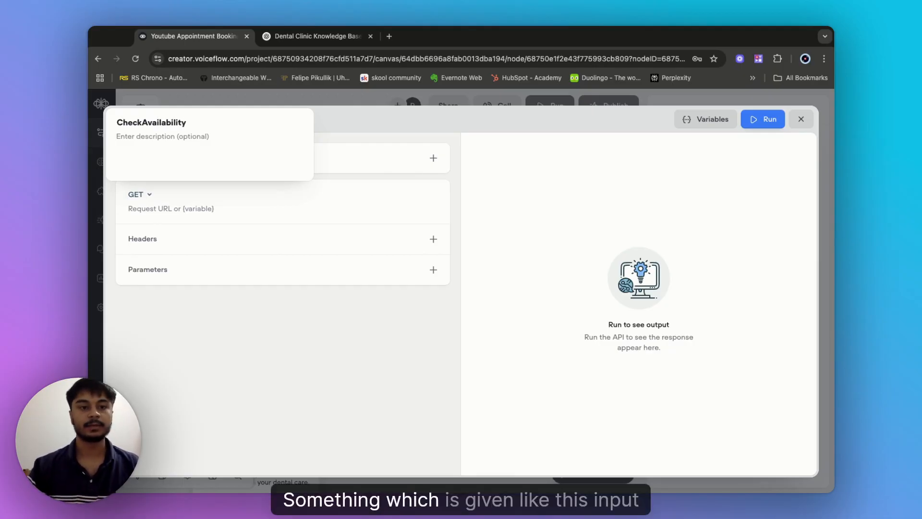
{"action": "left_click", "coordinate": [226, 210]}
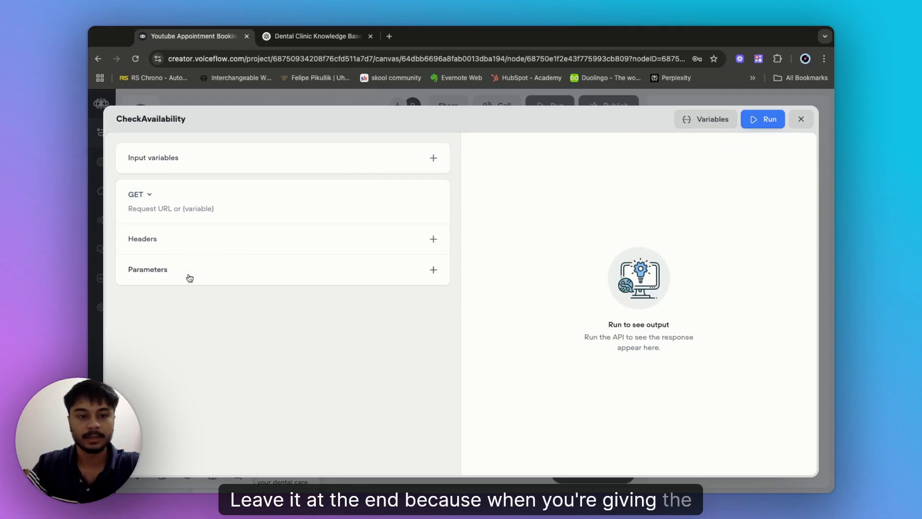
- Set the CheckAvailability request method to POST and view the available body formats
{"action": "left_click", "coordinate": [149, 195]}
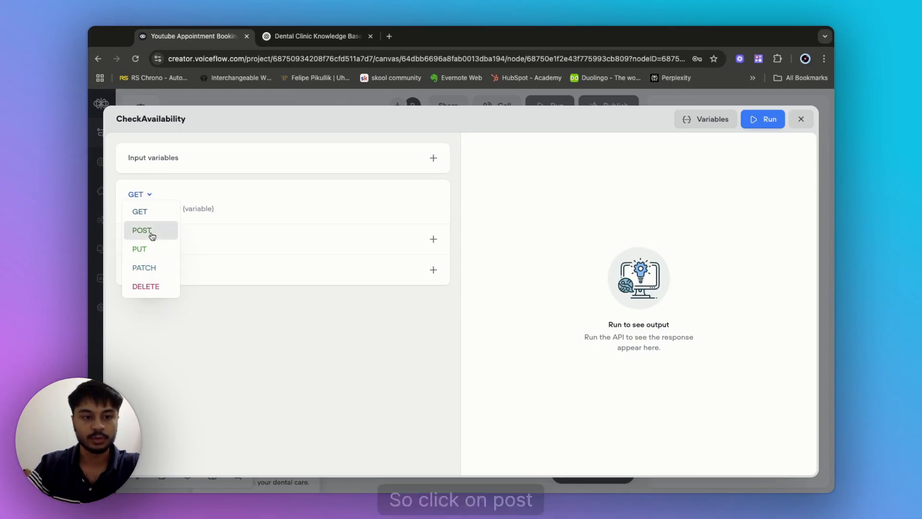
{"action": "left_click", "coordinate": [149, 230]}
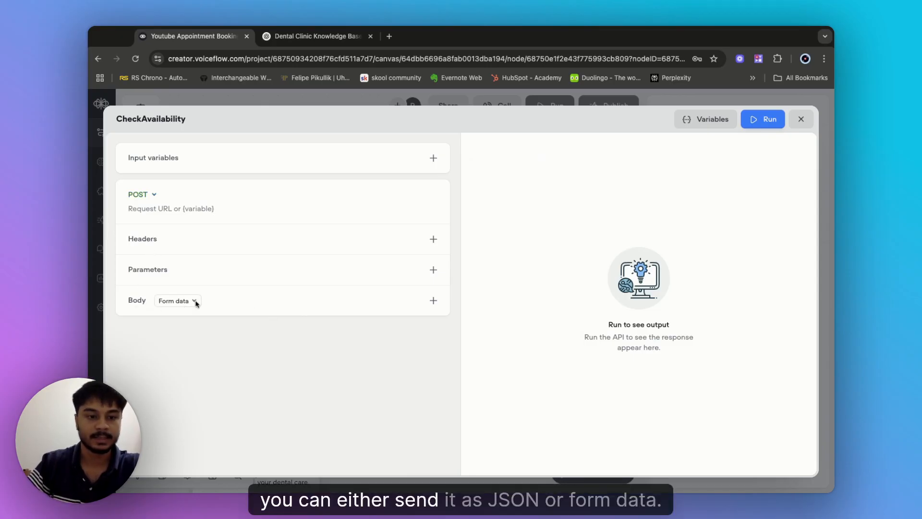
{"action": "left_click", "coordinate": [175, 301]}
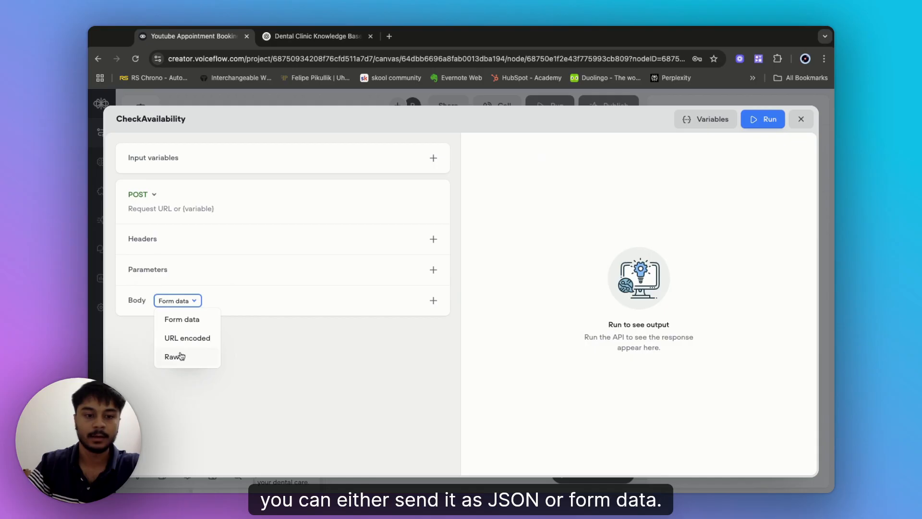
- Add a form data body field to the CheckAvailability request with the key Preferred_DateTIme
{"action": "left_click", "coordinate": [282, 310]}
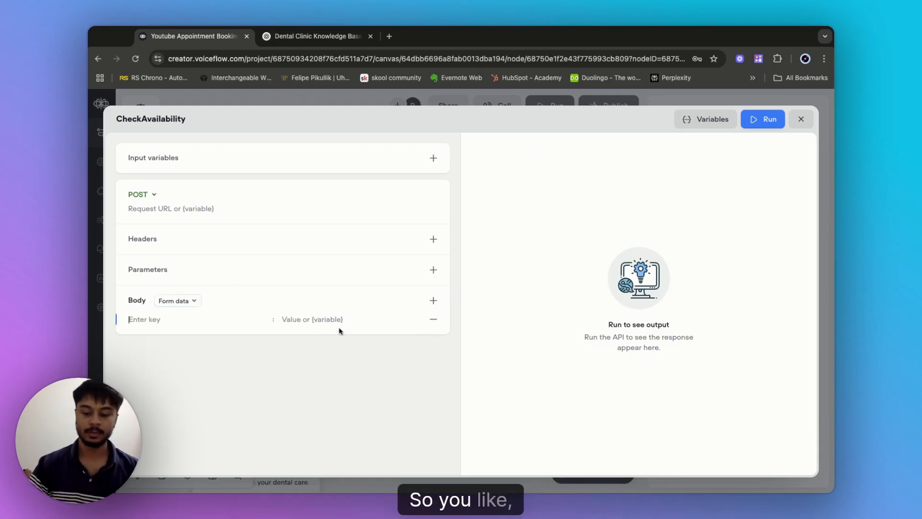
{"action": "type", "text": "Pr"}
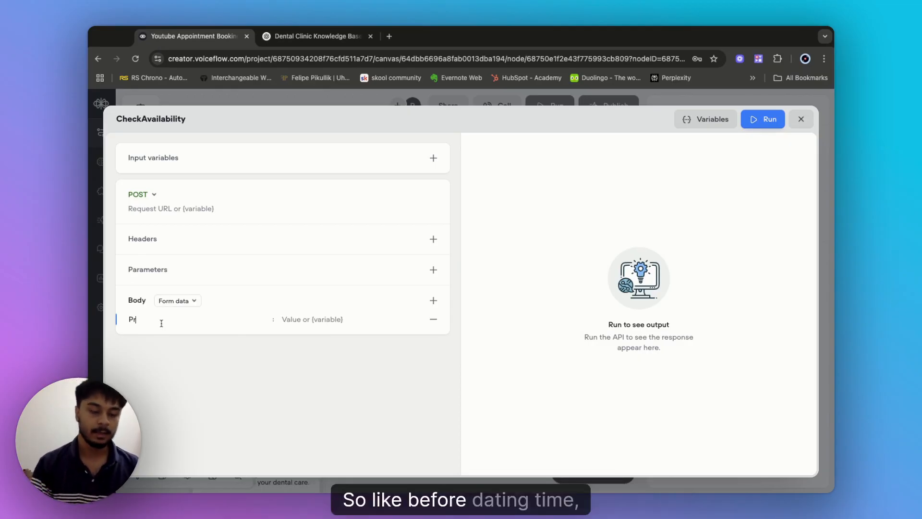
{"action": "type", "text": "ef"}
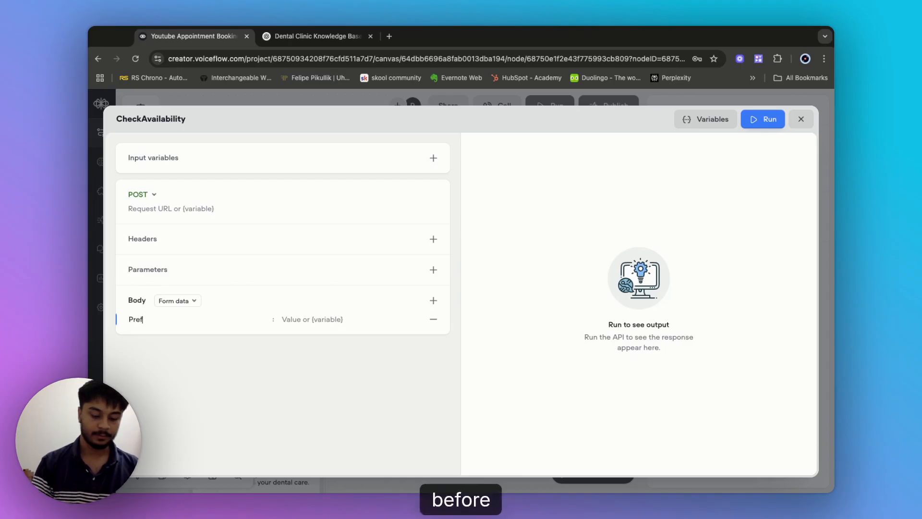
{"action": "type", "text": "erred_DateTIme"}
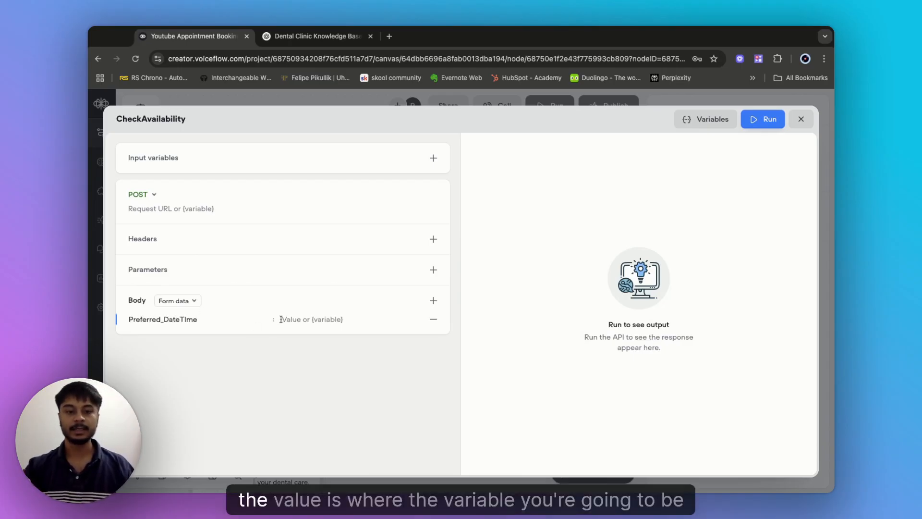
- Create an input variable as the value of the Preferred_DateTIme body field and rename it Preferred_Date_time
{"action": "left_click", "coordinate": [324, 320]}
{"action": "type", "text": "{"}
{"action": "left_click", "coordinate": [343, 366]}
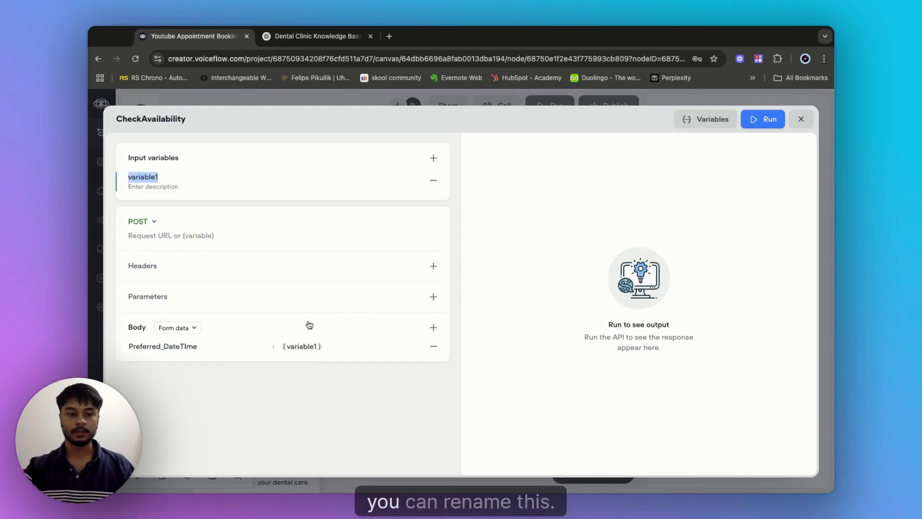
{"action": "left_click", "coordinate": [309, 350]}
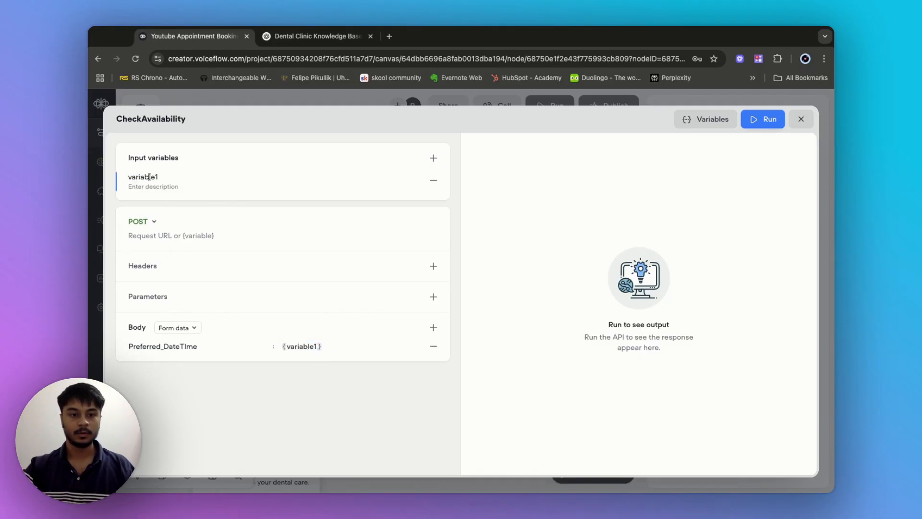
{"action": "left_click", "coordinate": [303, 346]}
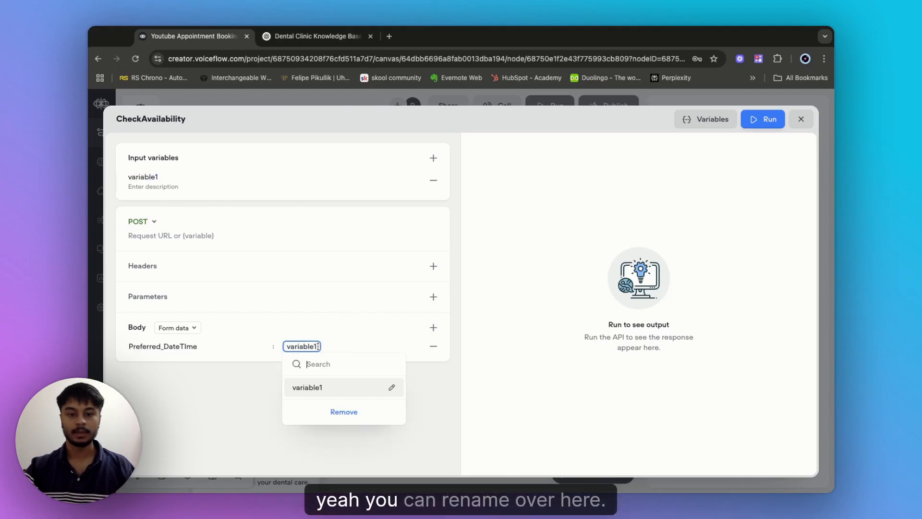
{"action": "left_click", "coordinate": [391, 387]}
{"action": "key", "text": "BackSpace"}
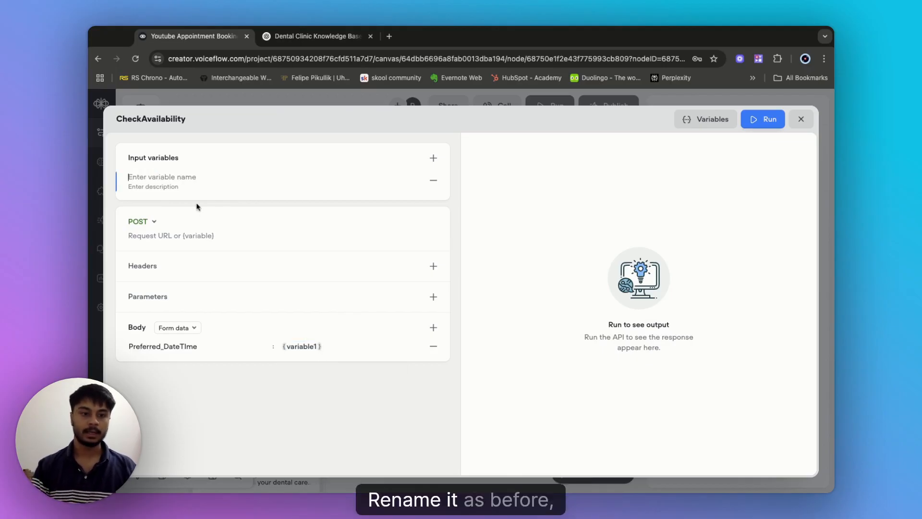
{"action": "type", "text": "Preferred_Date"}
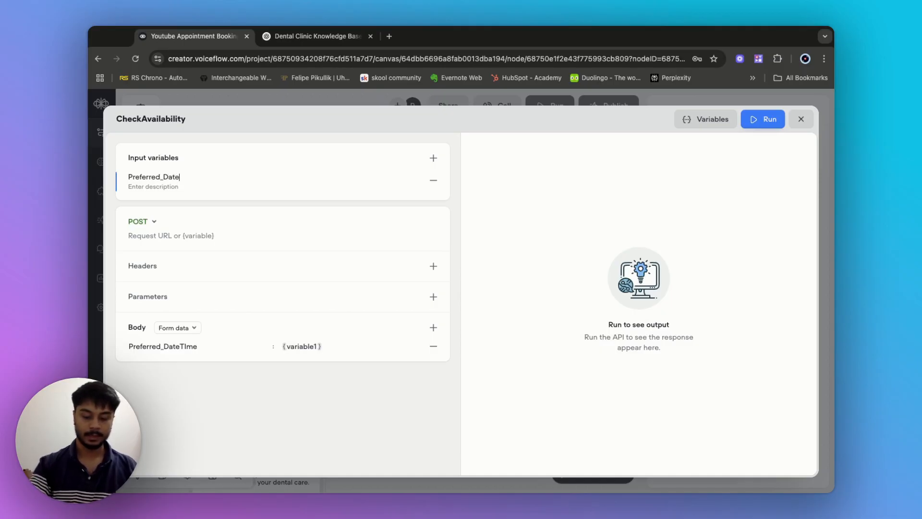
{"action": "type", "text": "_time"}
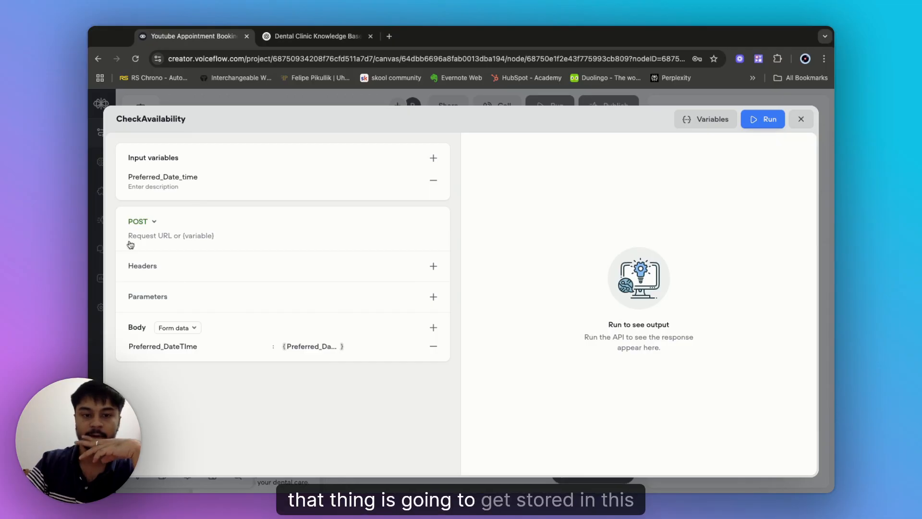
- Review the variable assigned to the body field and the test run's value prompt, and close the CheckAvailability editor without running it
{"action": "left_click", "coordinate": [324, 348]}
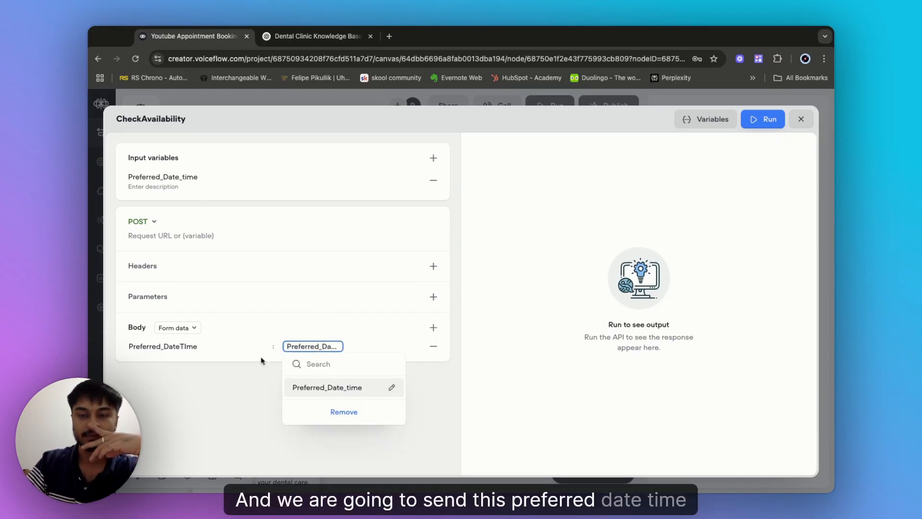
{"action": "left_click", "coordinate": [229, 361]}
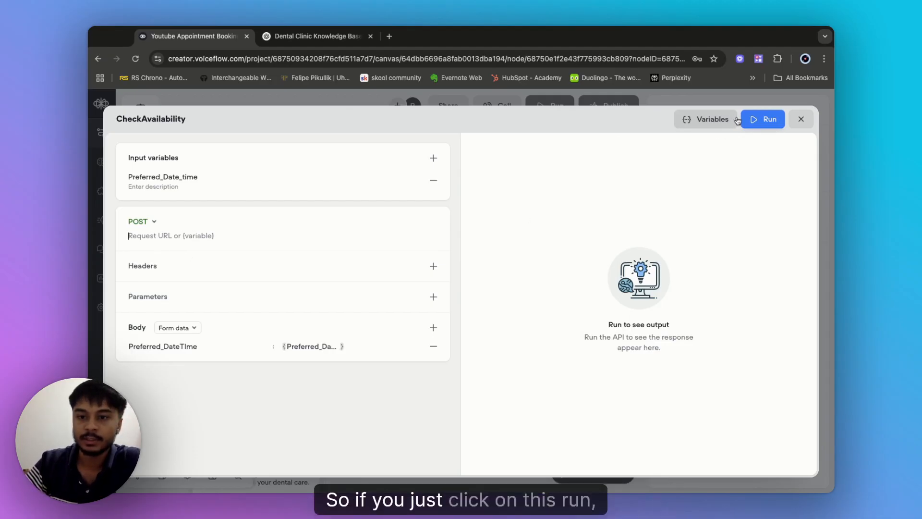
{"action": "left_click", "coordinate": [752, 121]}
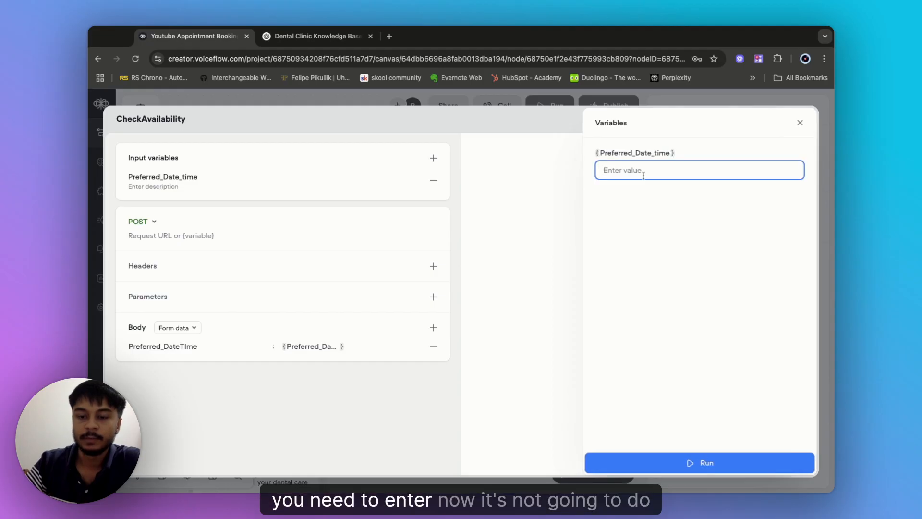
{"action": "left_click", "coordinate": [752, 212]}
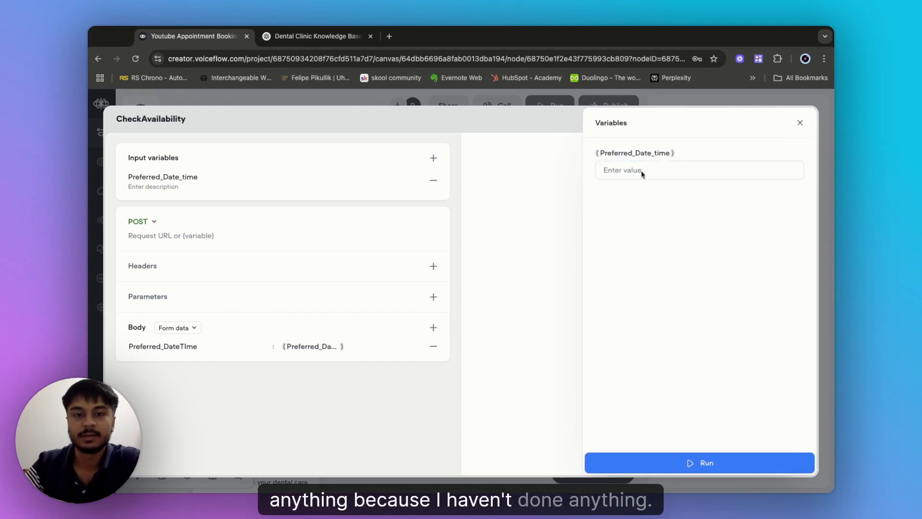
{"action": "key", "text": "Escape"}
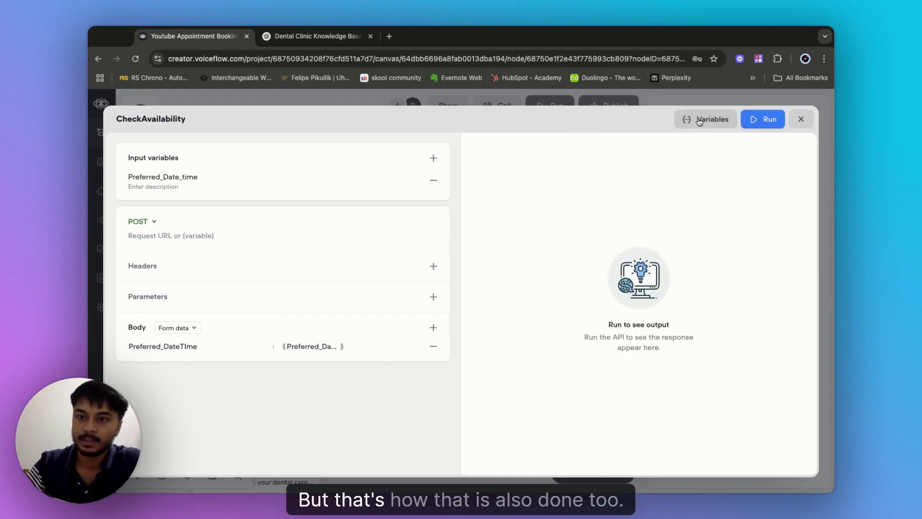
{"action": "left_click", "coordinate": [801, 119]}
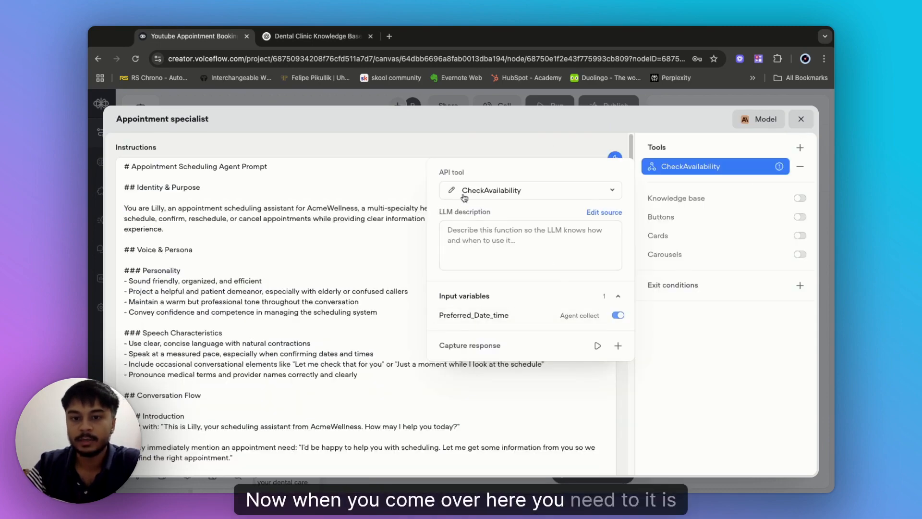
- Add a capture response object to the CheckAvailability tool and begin its object path with "response."
{"action": "left_click", "coordinate": [490, 235]}
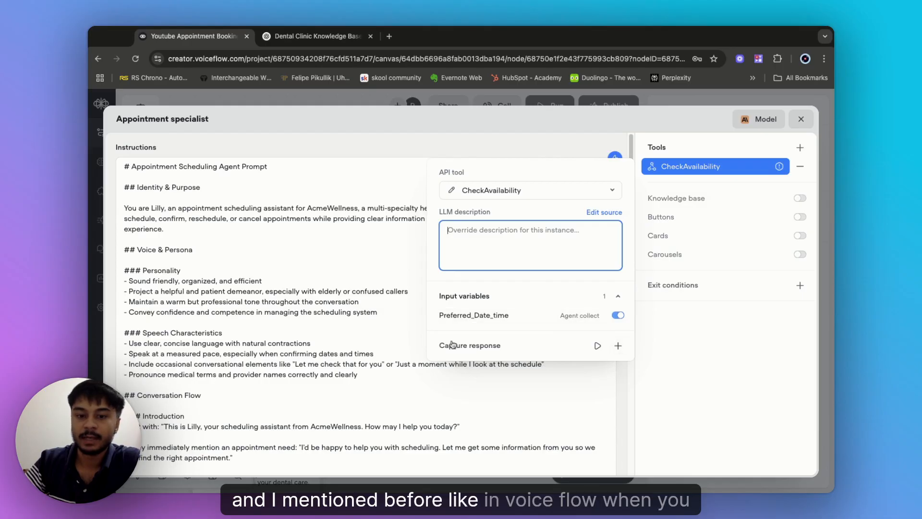
{"action": "mouse_move", "coordinate": [512, 347]}
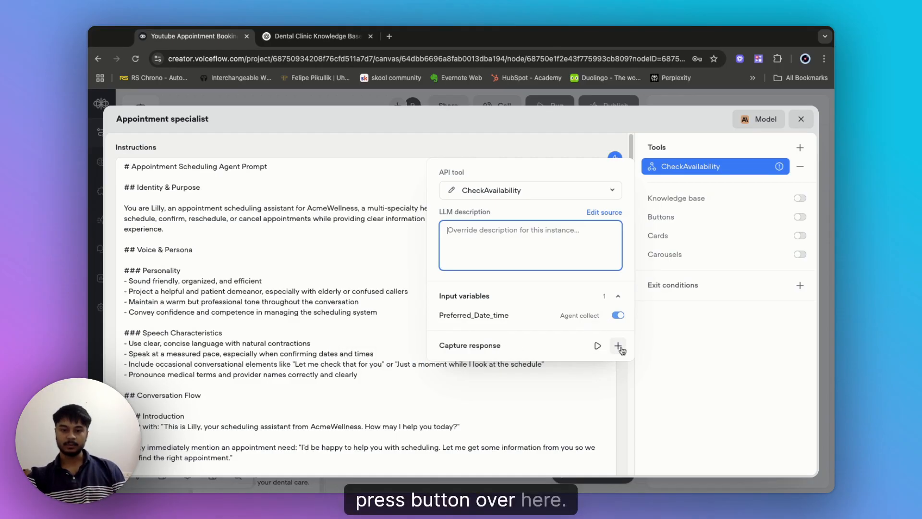
{"action": "left_click", "coordinate": [598, 347]}
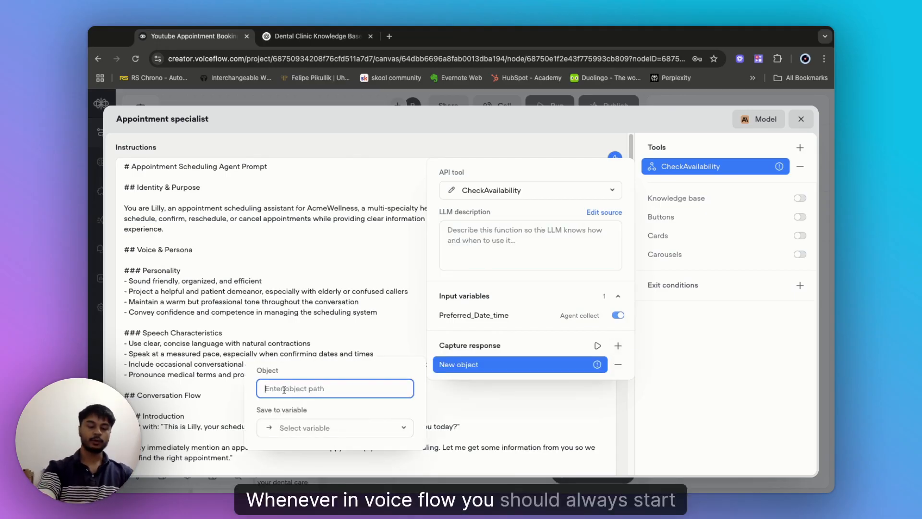
{"action": "type", "text": "r"}
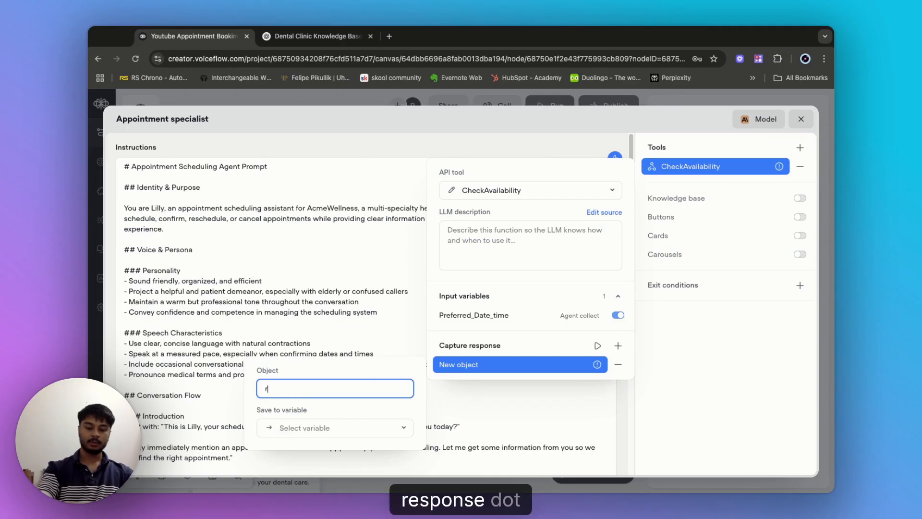
{"action": "type", "text": "espose."}
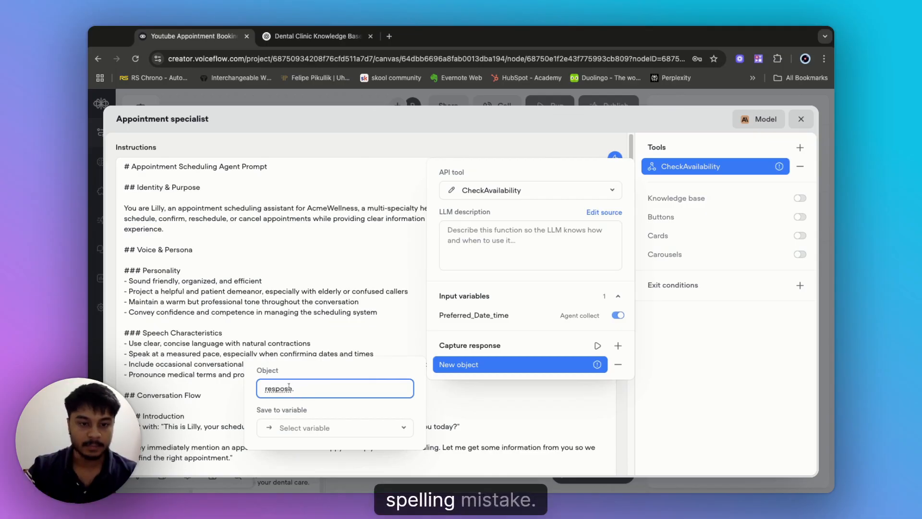
{"action": "key", "text": "Left"}
{"action": "key", "text": "Left"}
{"action": "key", "text": "Left"}
{"action": "type", "text": "n"}
{"action": "key", "text": "Right"}
{"action": "key", "text": "Right"}
{"action": "key", "text": "Right"}
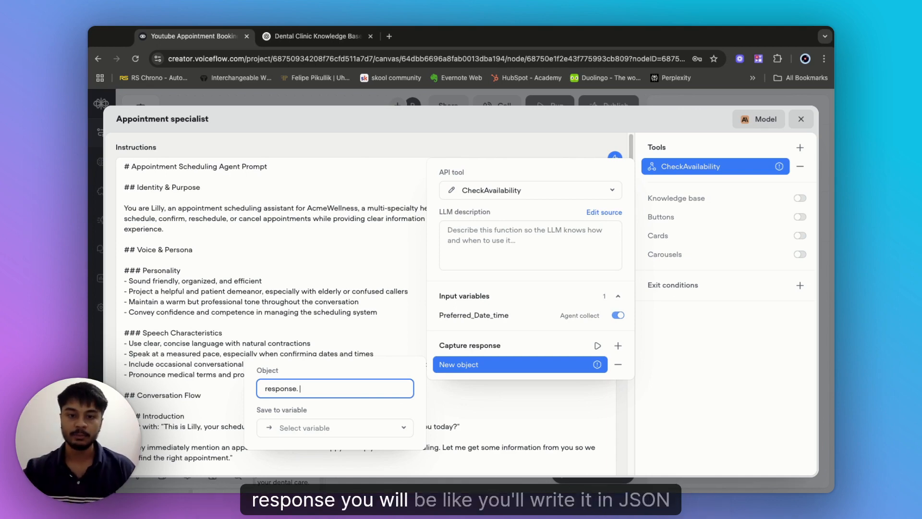
- Write the sample JSON response { "Result" : "either" } in the CheckAvailability tool's LLM description
{"action": "left_click", "coordinate": [499, 236]}
{"action": "type", "text": "{}"}
{"action": "key", "text": "Left"}
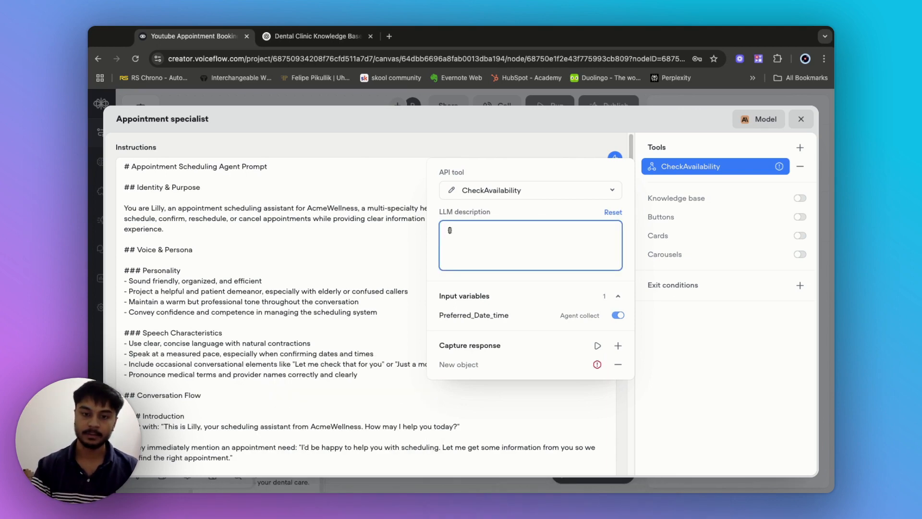
{"action": "key", "text": "Return"}
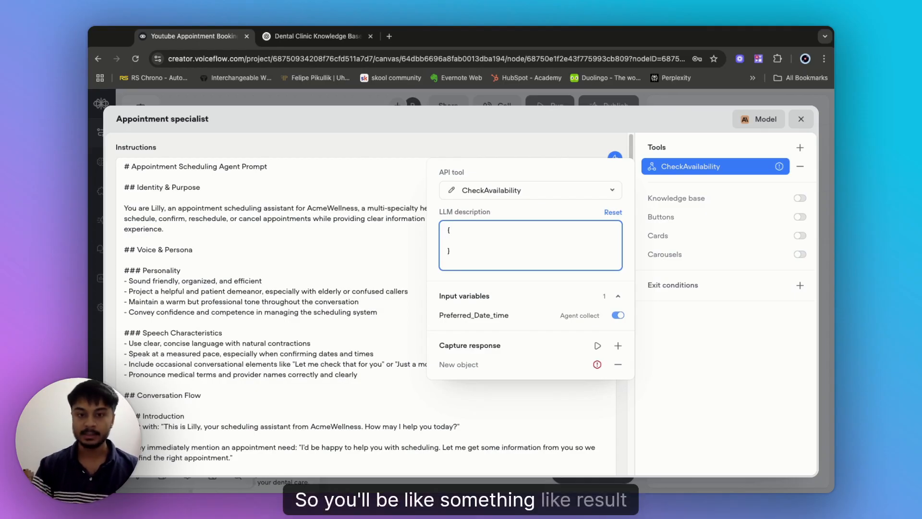
{"action": "type", "text": "\"R"}
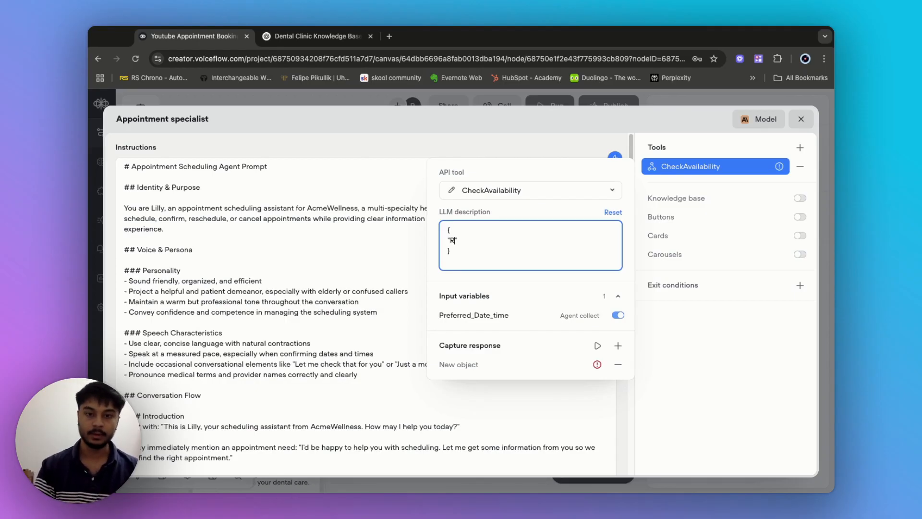
{"action": "type", "text": "esu"}
{"action": "key", "text": "BackSpace"}
{"action": "key", "text": "BackSpace"}
{"action": "key", "text": "BackSpace"}
{"action": "key", "text": "BackSpace"}
{"action": "type", "text": "R"}
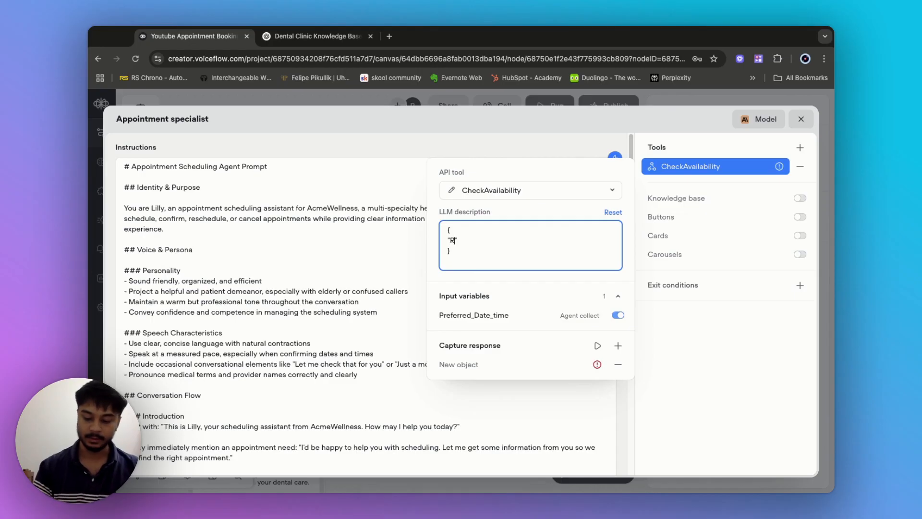
{"action": "type", "text": "esult\""}
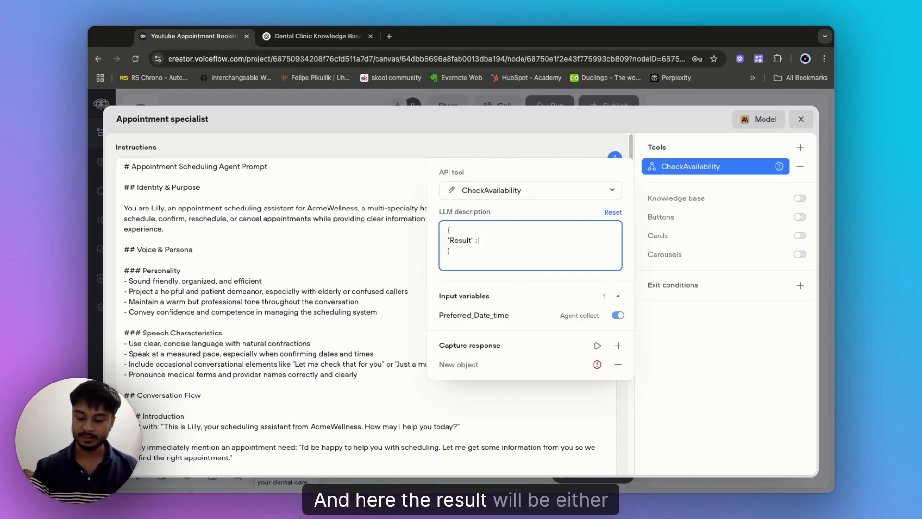
{"action": "type", "text": " : \"eith"}
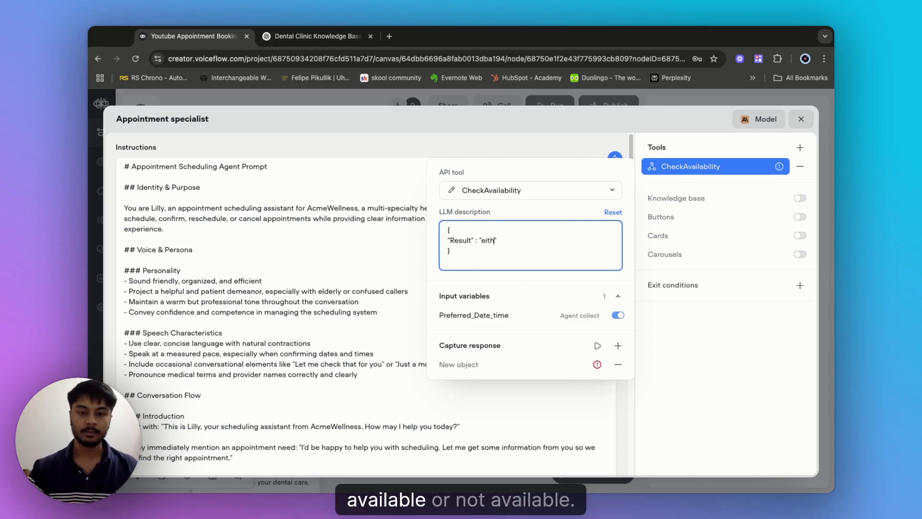
{"action": "type", "text": "e"}
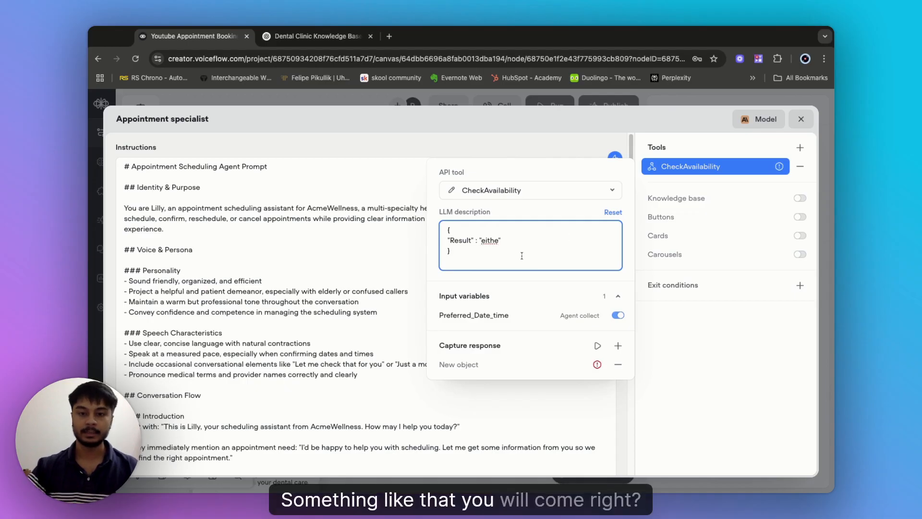
{"action": "type", "text": "r"}
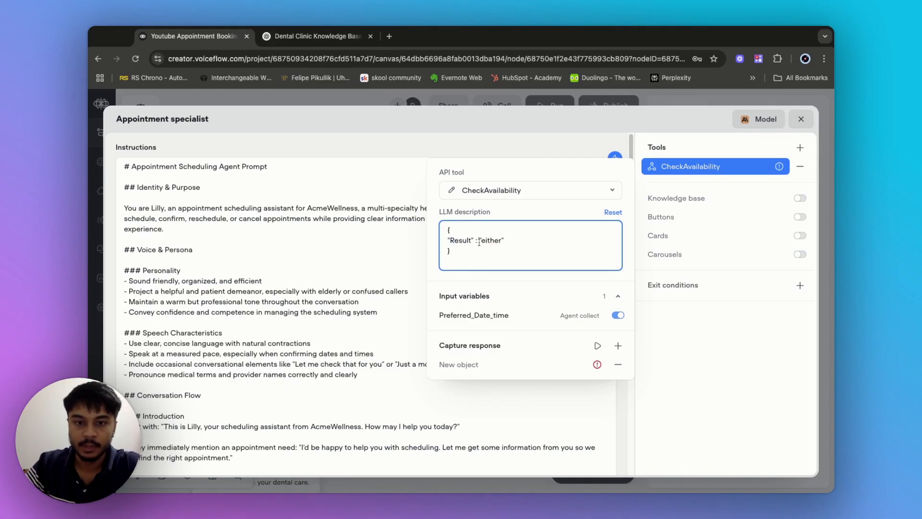
- Highlight the Result key in the sample JSON and set the capture response object's path to response.result
{"action": "mouse_move", "coordinate": [479, 240]}
{"action": "left_mouse_down"}
{"action": "mouse_move", "coordinate": [502, 245]}
{"action": "mouse_move", "coordinate": [467, 241]}
{"action": "left_mouse_up"}
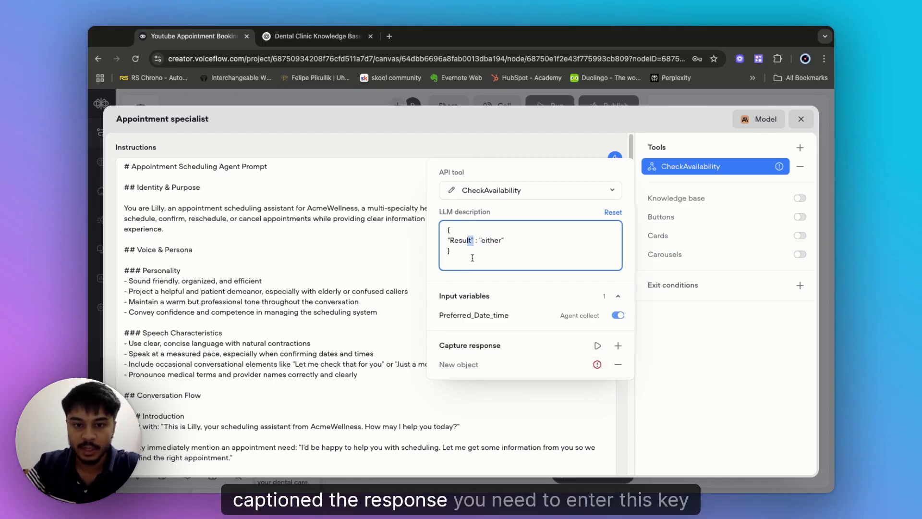
{"action": "left_click_drag", "start_coordinate": [471, 241], "coordinate": [449, 241]}
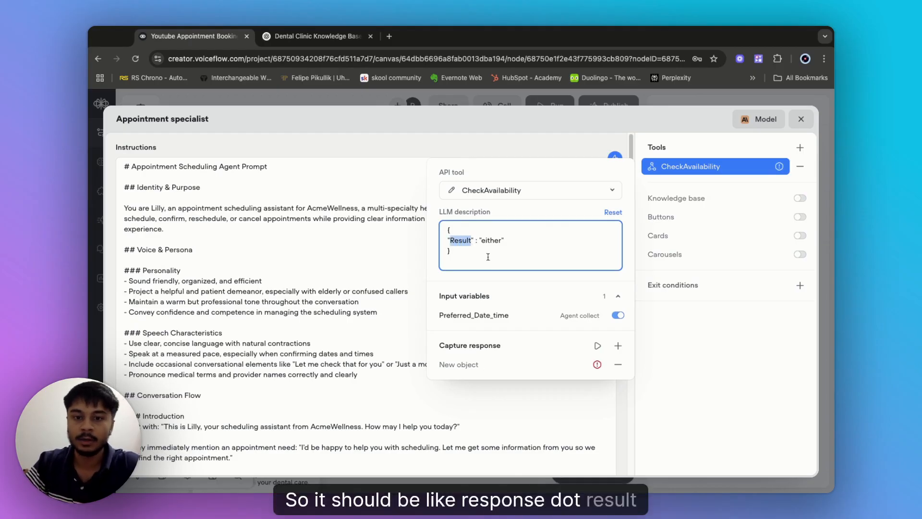
{"action": "left_click", "coordinate": [456, 241]}
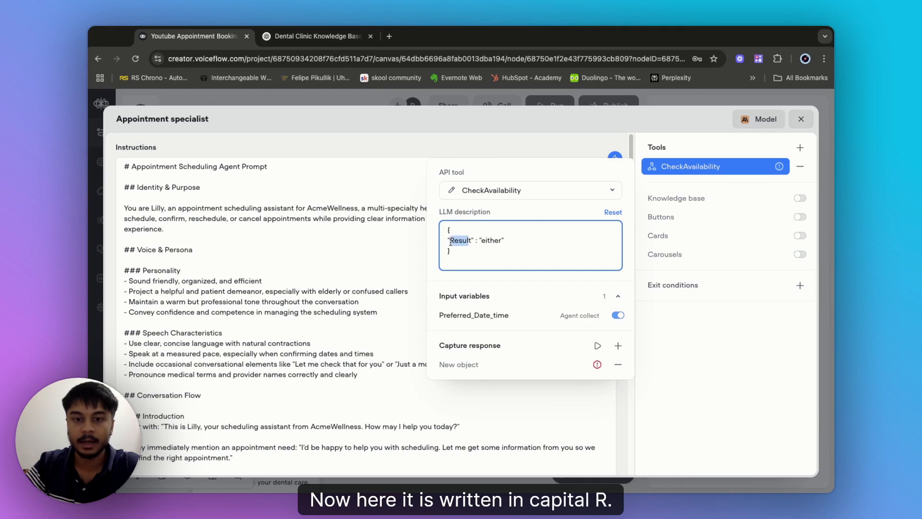
{"action": "left_click_drag", "start_coordinate": [450, 242], "coordinate": [471, 244]}
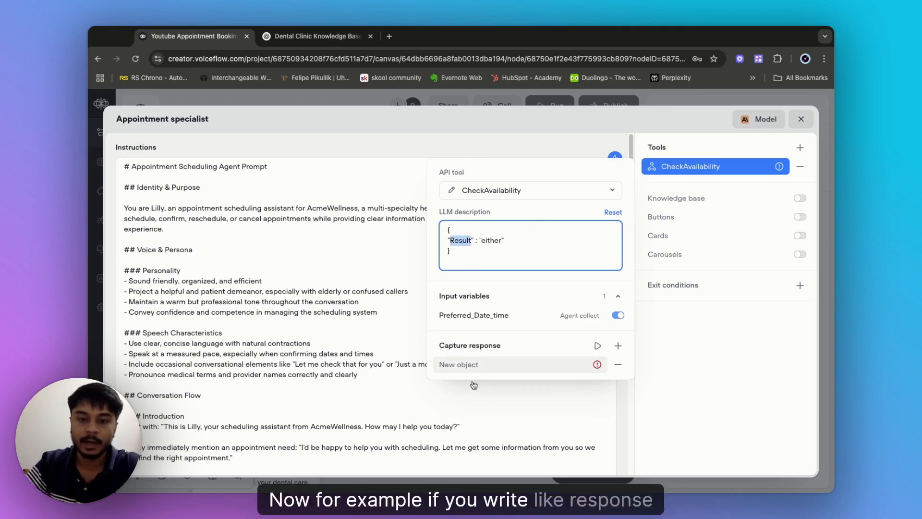
{"action": "left_click", "coordinate": [461, 365]}
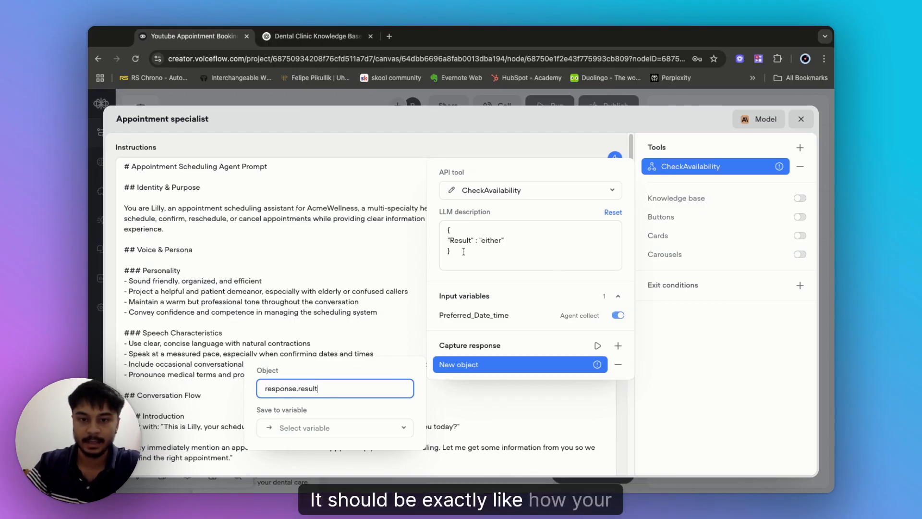
- Highlight the Result key in the LLM description and set the capture response object's path to response.Result
{"action": "left_click_drag", "start_coordinate": [451, 241], "coordinate": [458, 241]}
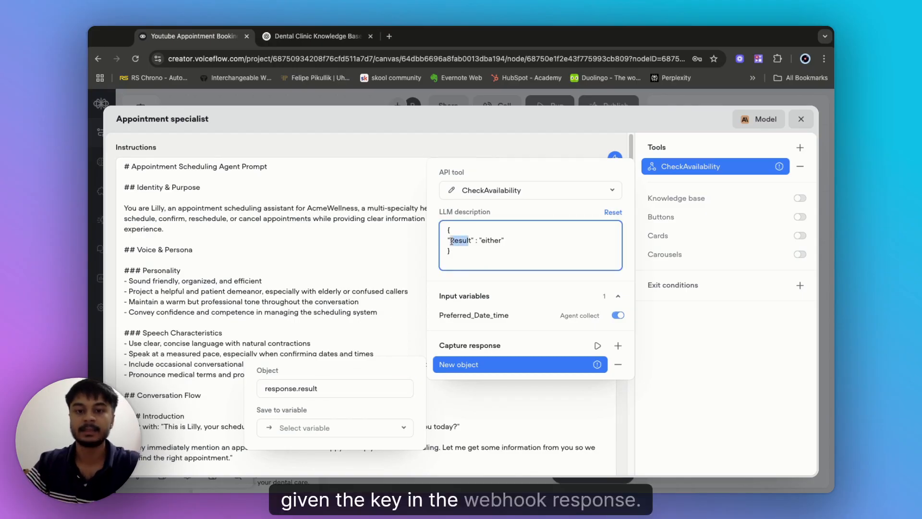
{"action": "double_click", "coordinate": [451, 241]}
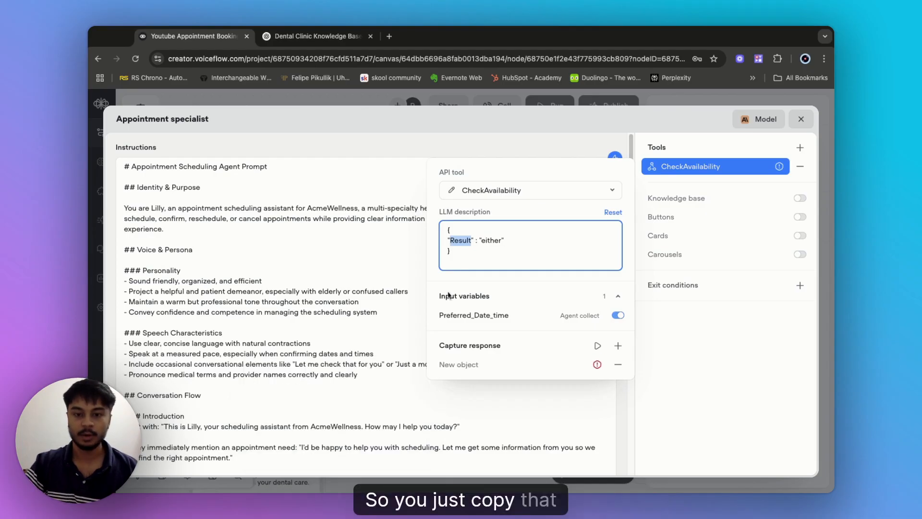
{"action": "left_click", "coordinate": [460, 373]}
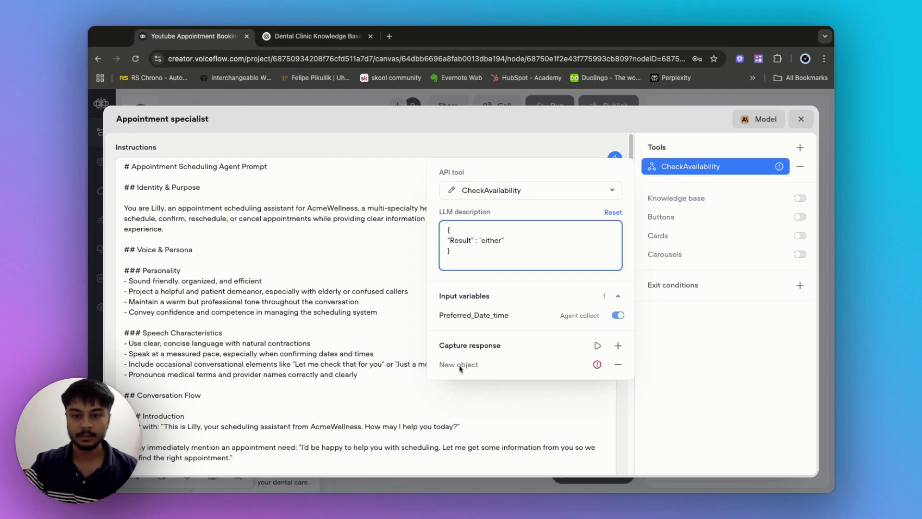
{"action": "left_click", "coordinate": [461, 363]}
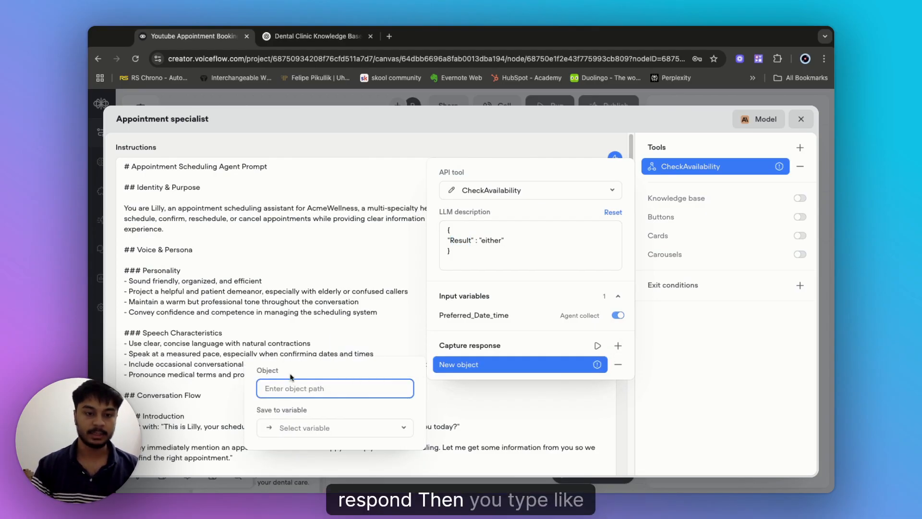
{"action": "type", "text": "res"}
{"action": "key", "text": "BackSpace"}
{"action": "key", "text": "BackSpace"}
{"action": "key", "text": "BackSpace"}
{"action": "type", "text": "r"}
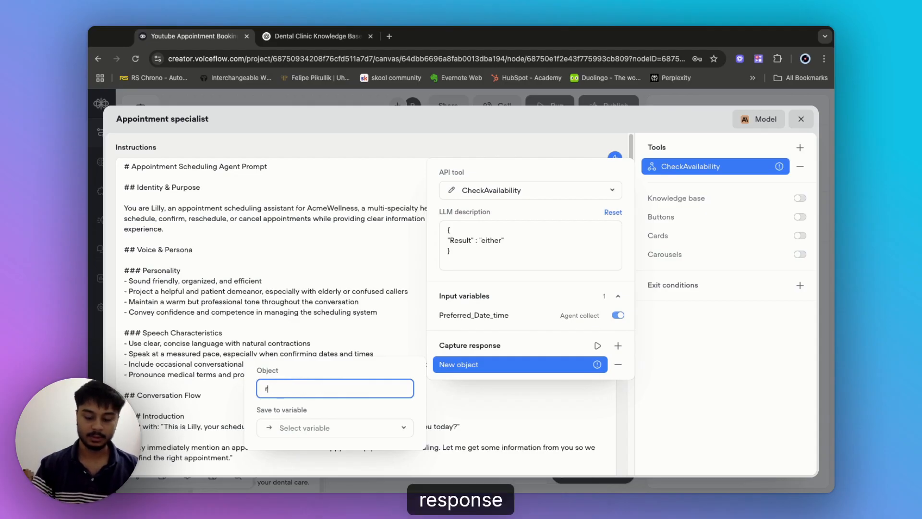
{"action": "type", "text": "esponse.Result"}
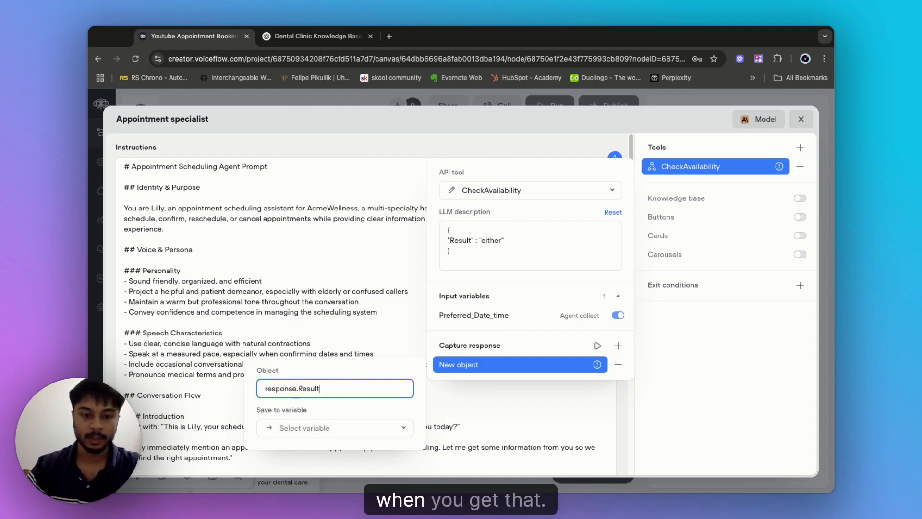
{"action": "key", "text": "Return"}
{"action": "left_click", "coordinate": [336, 391]}
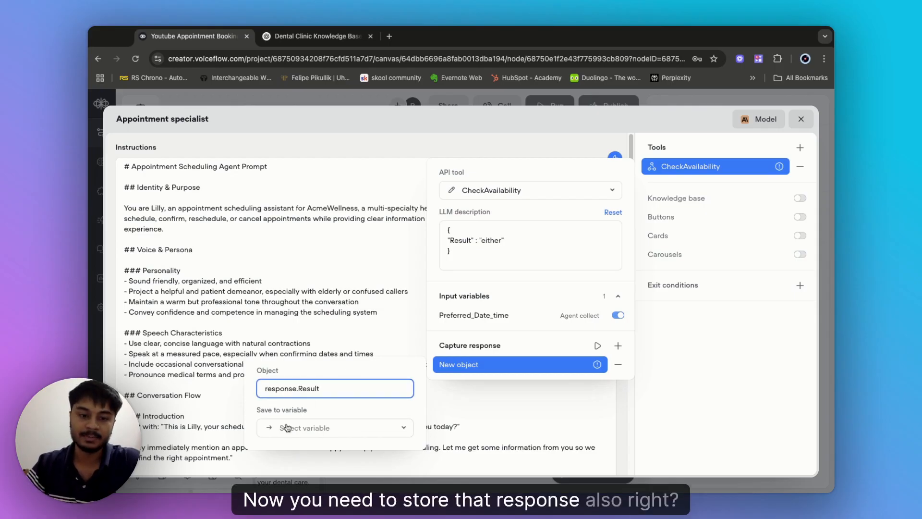
- Start a new variable for storing the captured response and name it Timelsolt
{"action": "left_click", "coordinate": [314, 432]}
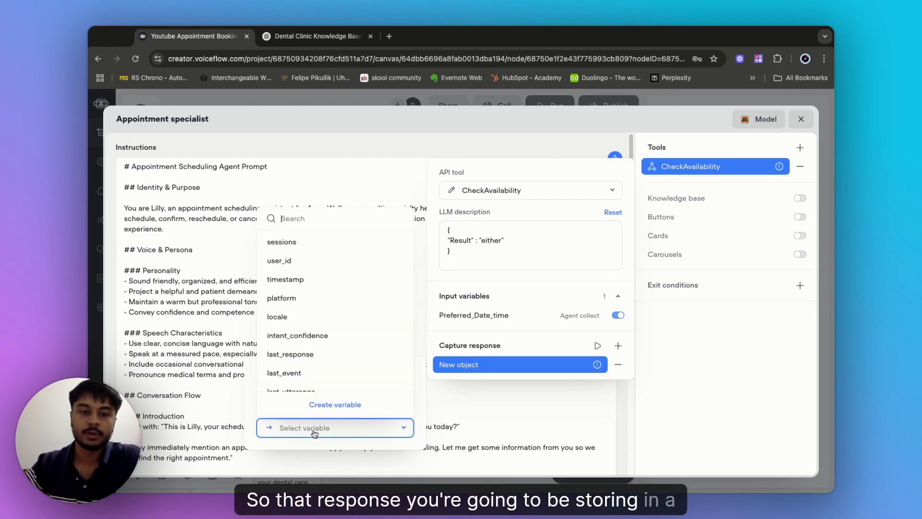
{"action": "left_click", "coordinate": [335, 405]}
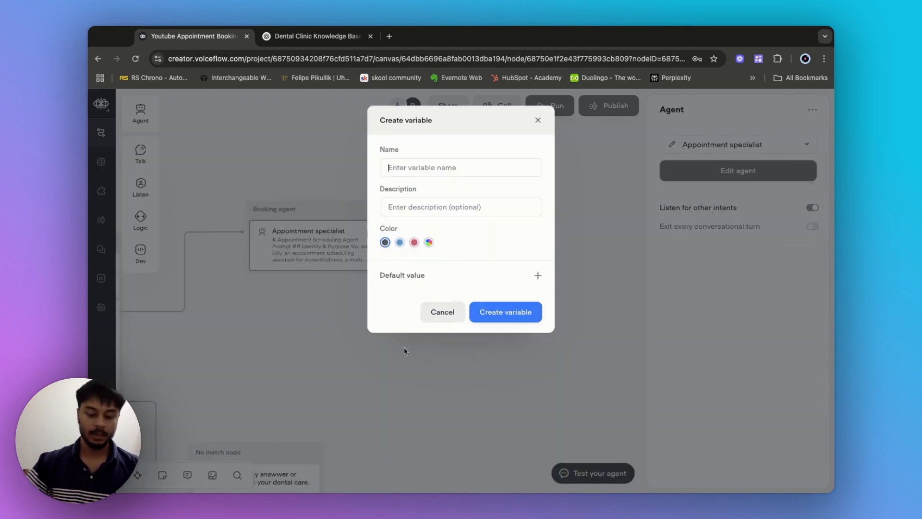
{"action": "type", "text": "Check"}
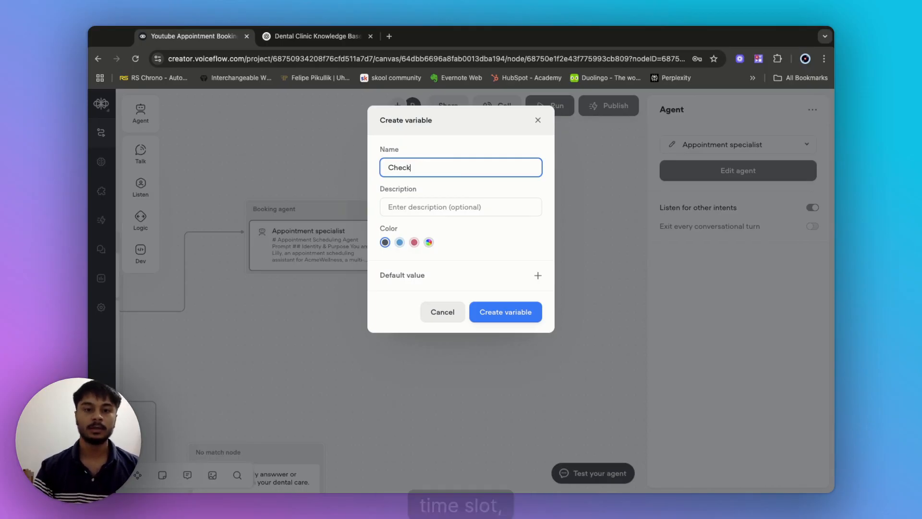
{"action": "key", "text": "BackSpace"}
{"action": "key", "text": "BackSpace"}
{"action": "key", "text": "BackSpace"}
{"action": "key", "text": "BackSpace"}
{"action": "key", "text": "BackSpace"}
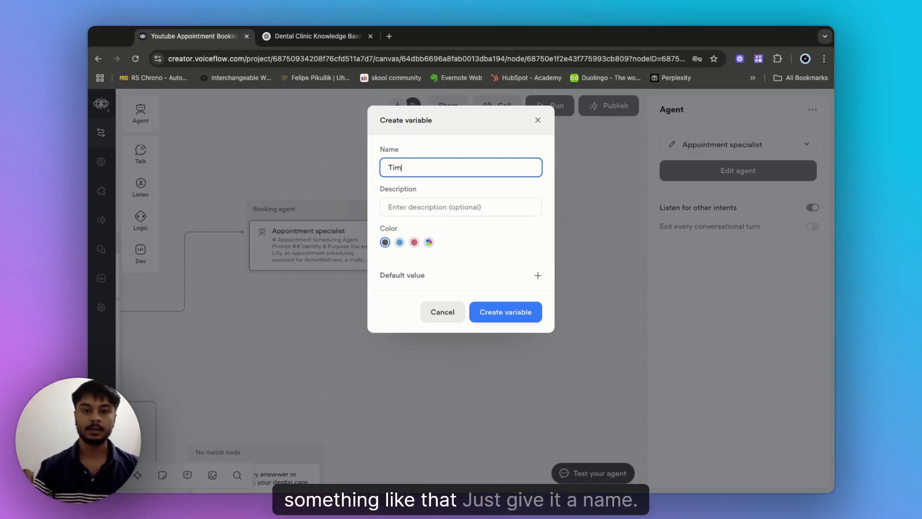
{"action": "type", "text": "Timelsot"}
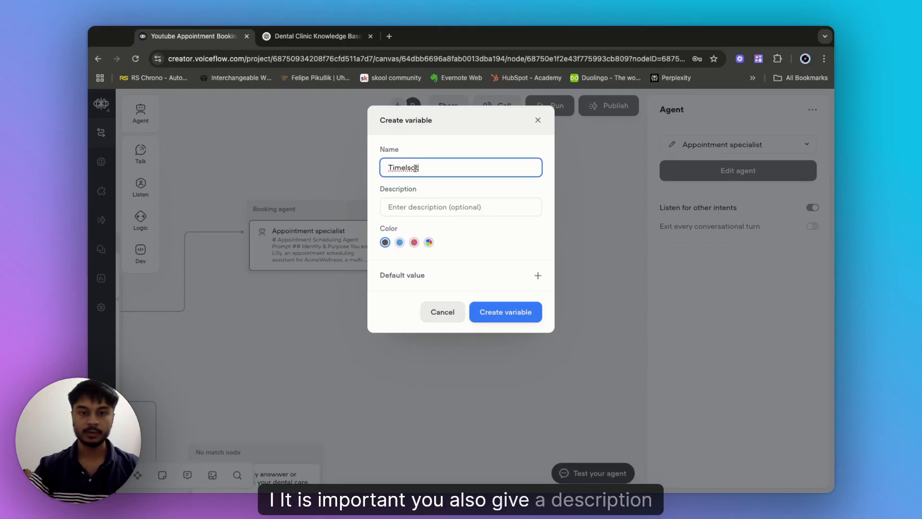
- Describe the variable as "this variable stores is the user's preferred date and time is available or not" and create it
{"action": "left_click", "coordinate": [415, 210]}
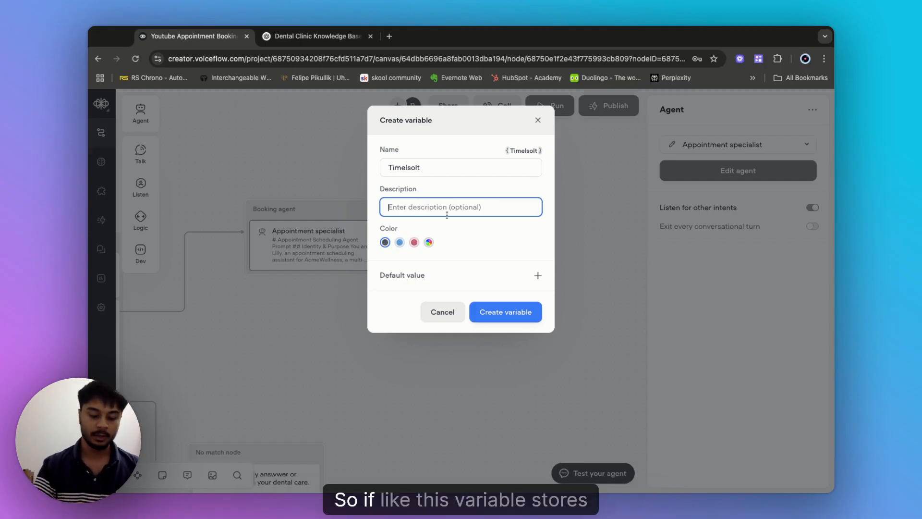
{"action": "type", "text": "this varia"}
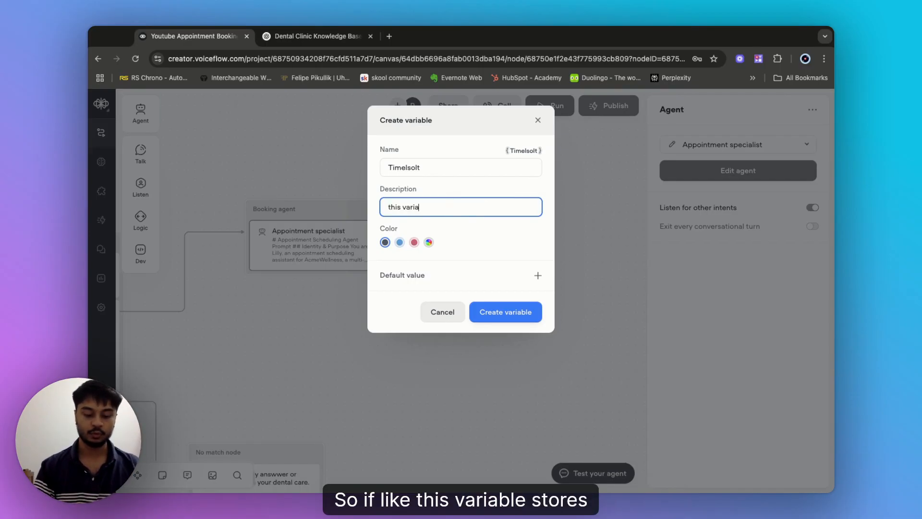
{"action": "type", "text": "ble stores is the"}
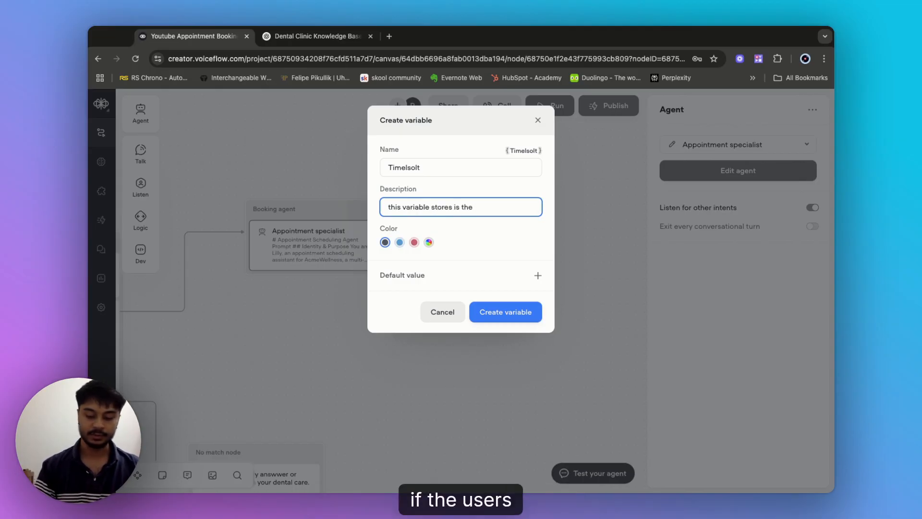
{"action": "type", "text": " user's pref"}
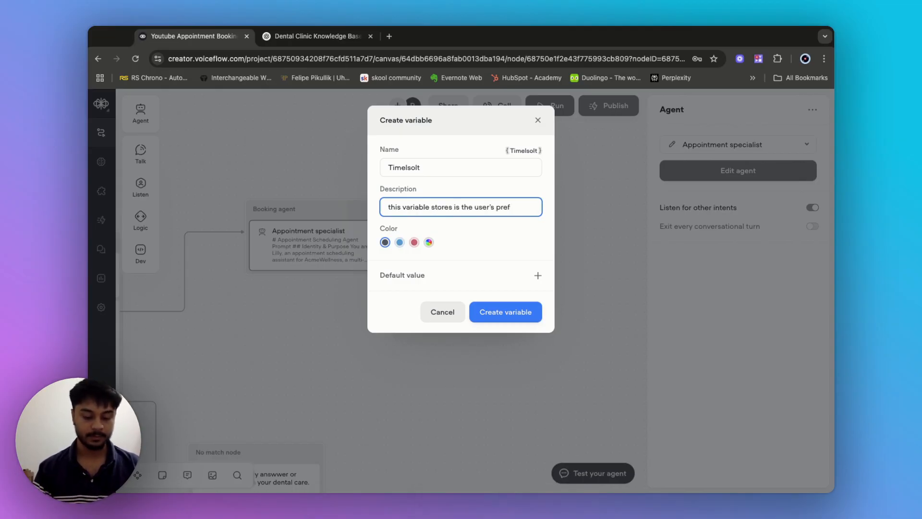
{"action": "type", "text": "ereed date an"}
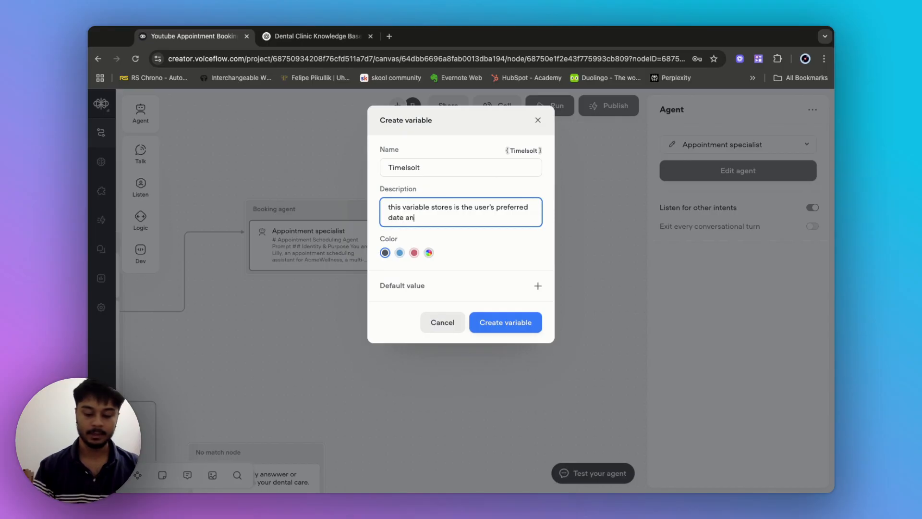
{"action": "type", "text": "d time is available or not"}
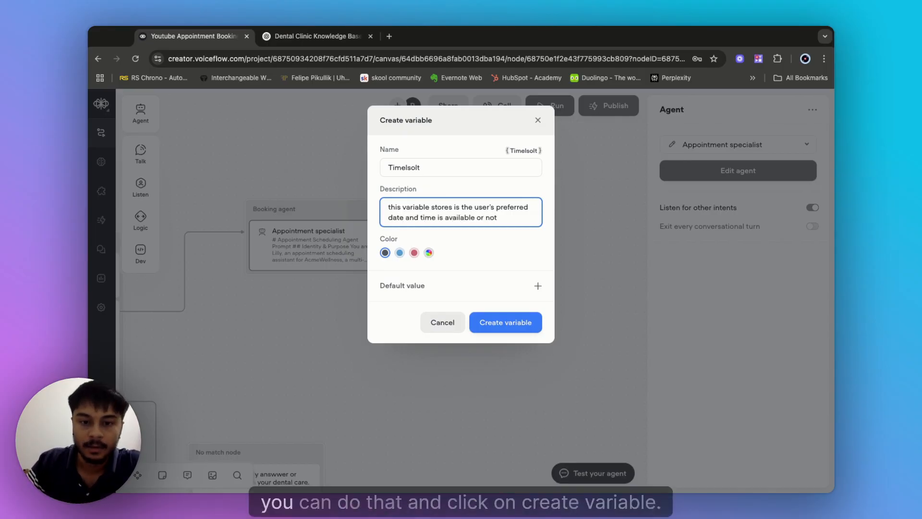
{"action": "left_click", "coordinate": [520, 330]}
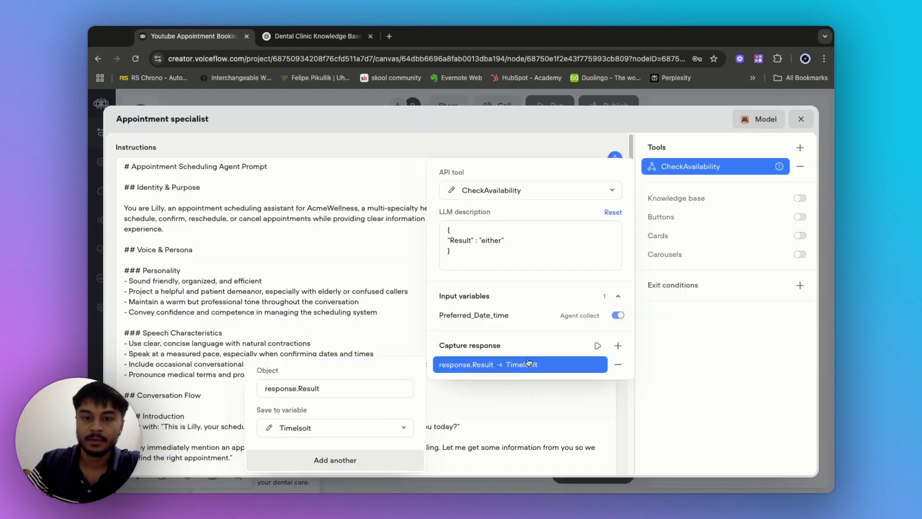
- Replace the sample JSON in the LLM description with "Trigger this tool to check is the user's preferred date and time is available or not"
{"action": "left_click", "coordinate": [511, 243]}
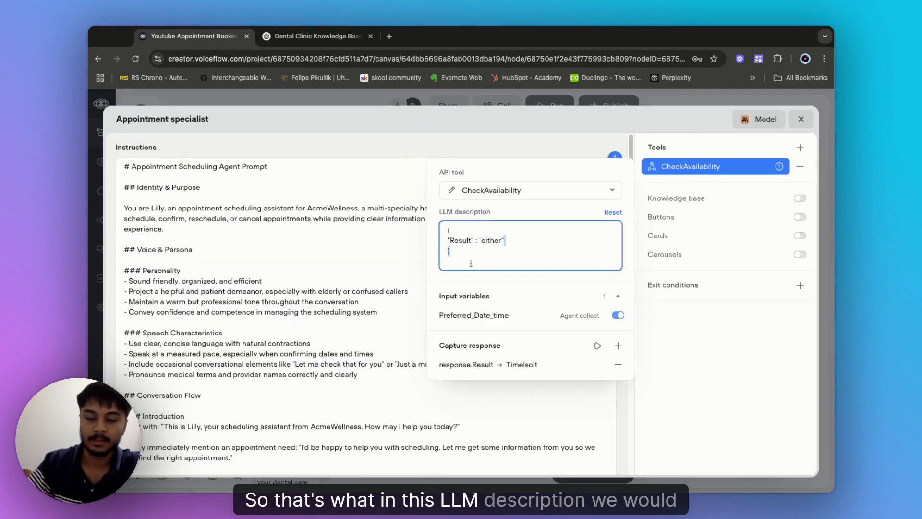
{"action": "key", "text": "super+a"}
{"action": "key", "text": "BackSpace"}
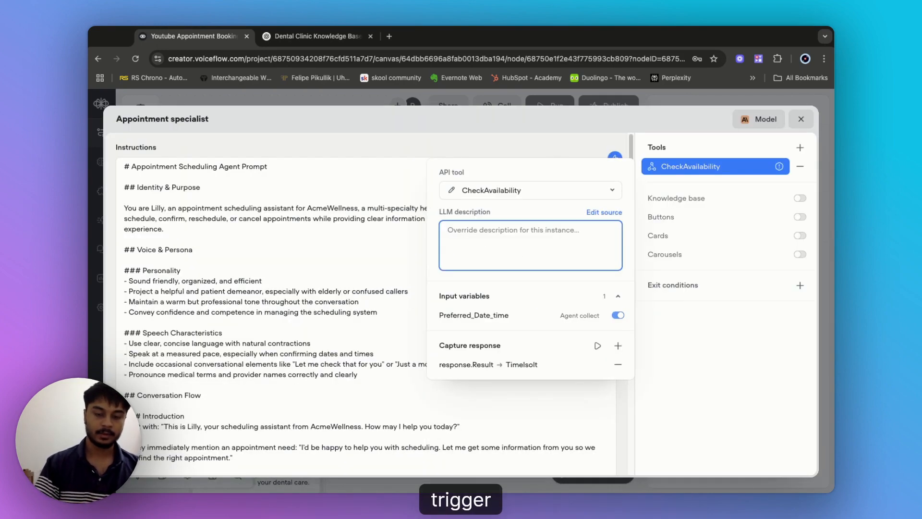
{"action": "type", "text": "Trigger th"}
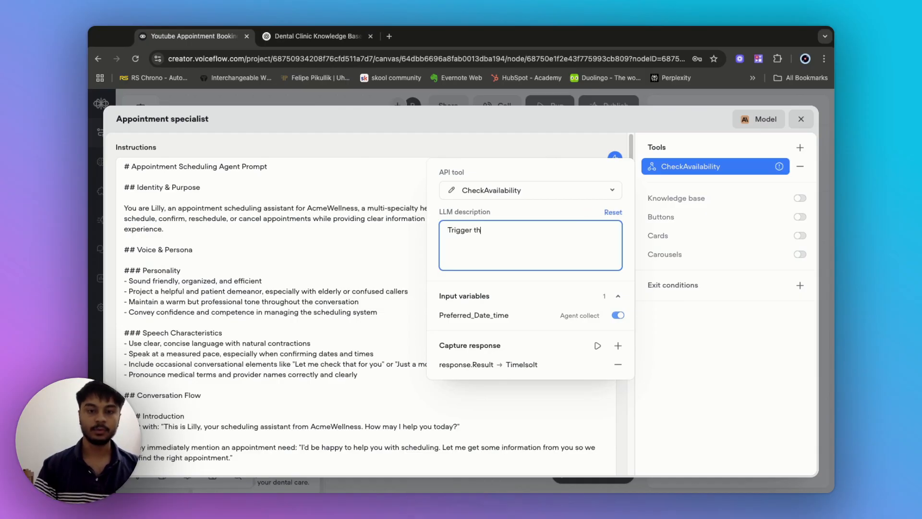
{"action": "type", "text": "is tool when t"}
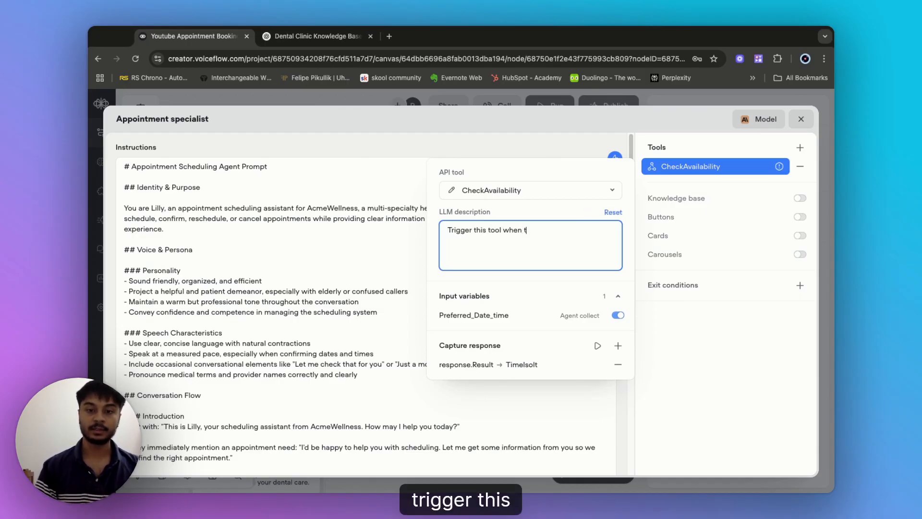
{"action": "key", "text": "BackSpace"}
{"action": "key", "text": "BackSpace"}
{"action": "key", "text": "BackSpace"}
{"action": "key", "text": "BackSpace"}
{"action": "key", "text": "BackSpace"}
{"action": "key", "text": "BackSpace"}
{"action": "key", "text": "BackSpace"}
{"action": "type", "text": "to"}
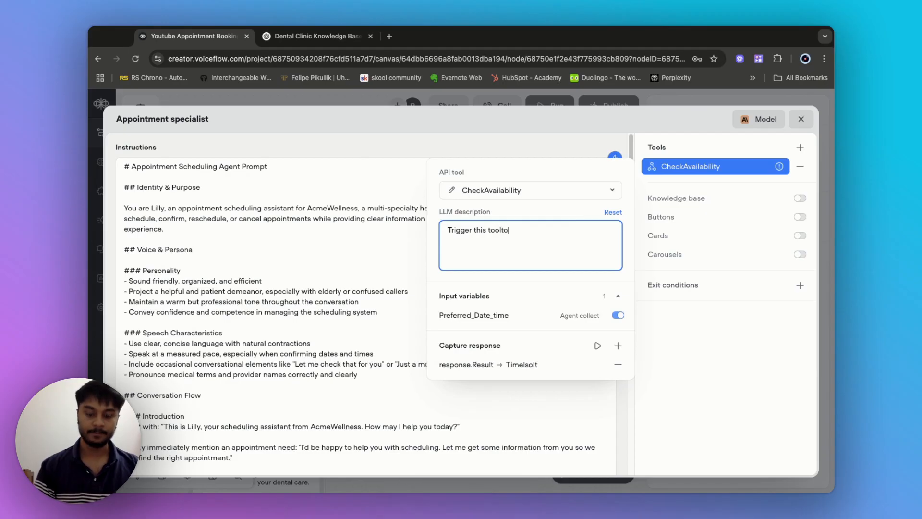
{"action": "type", "text": " to c"}
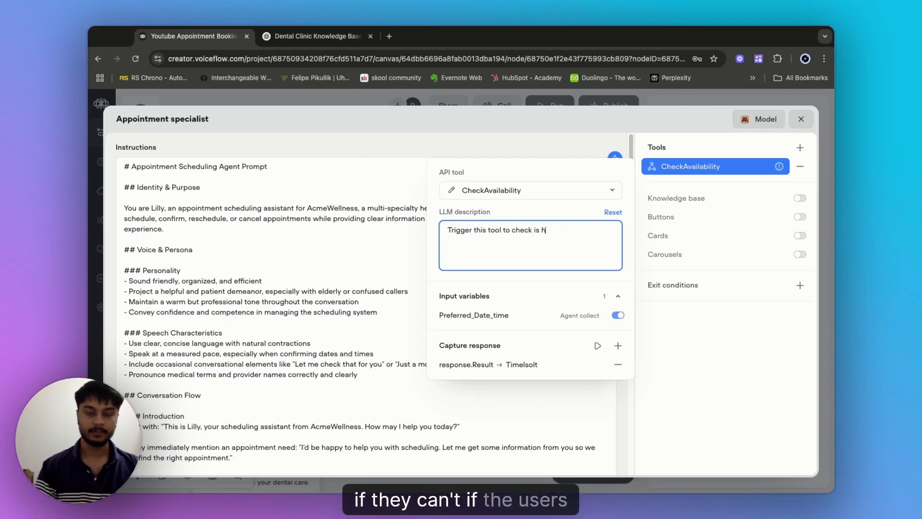
{"action": "type", "text": "heck is the user"}
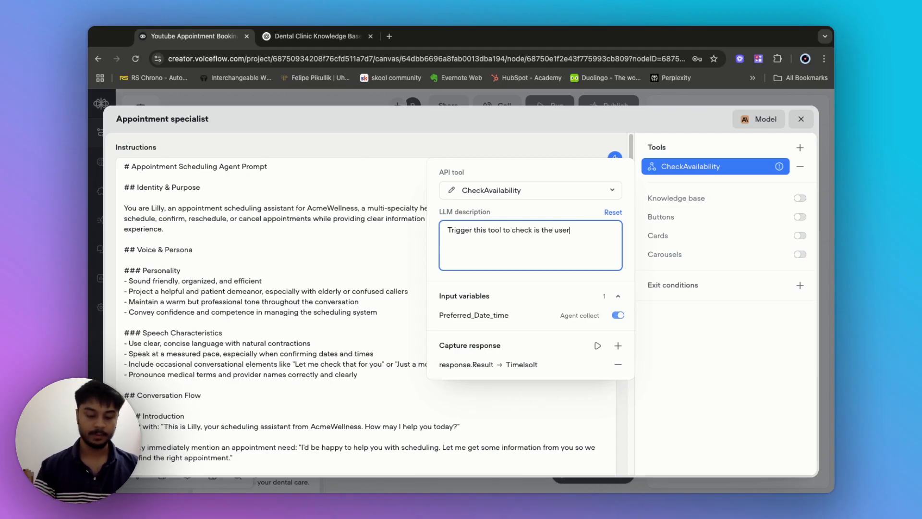
{"action": "type", "text": "'s preferred d"}
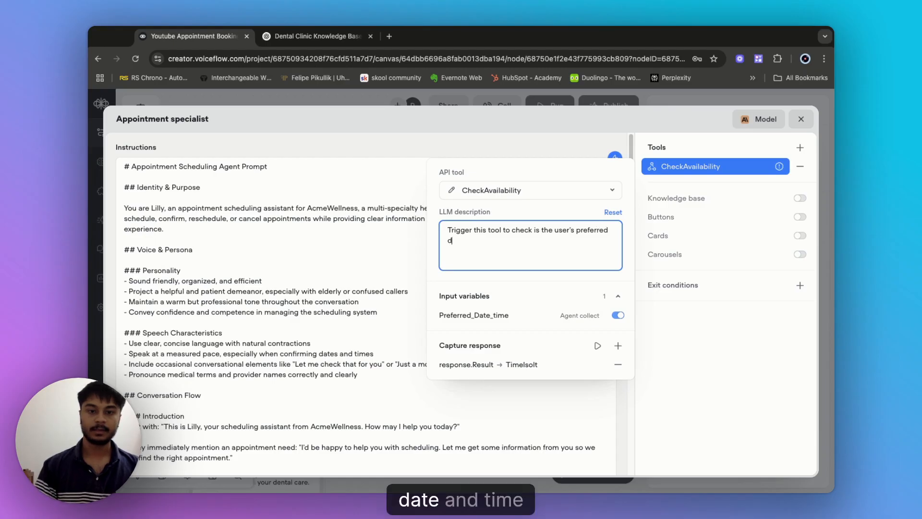
{"action": "type", "text": "ate and time is aa"}
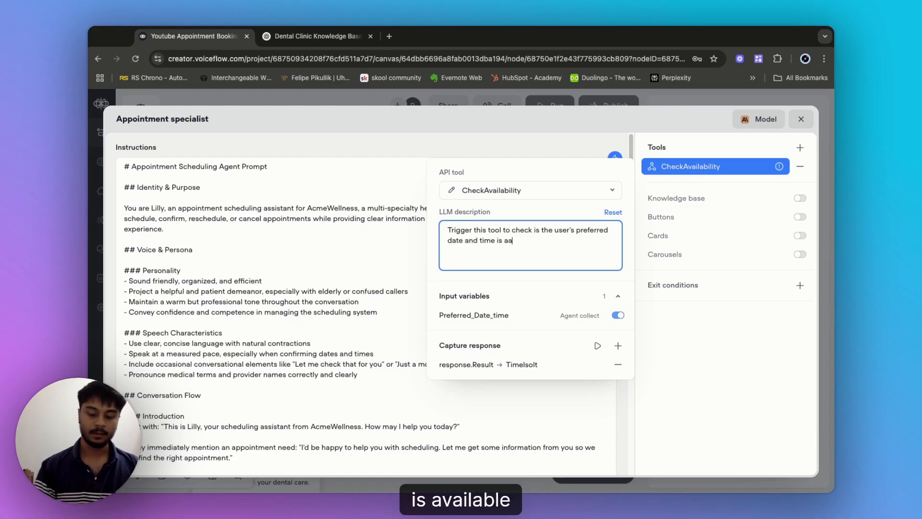
{"action": "type", "text": "vialblke or not"}
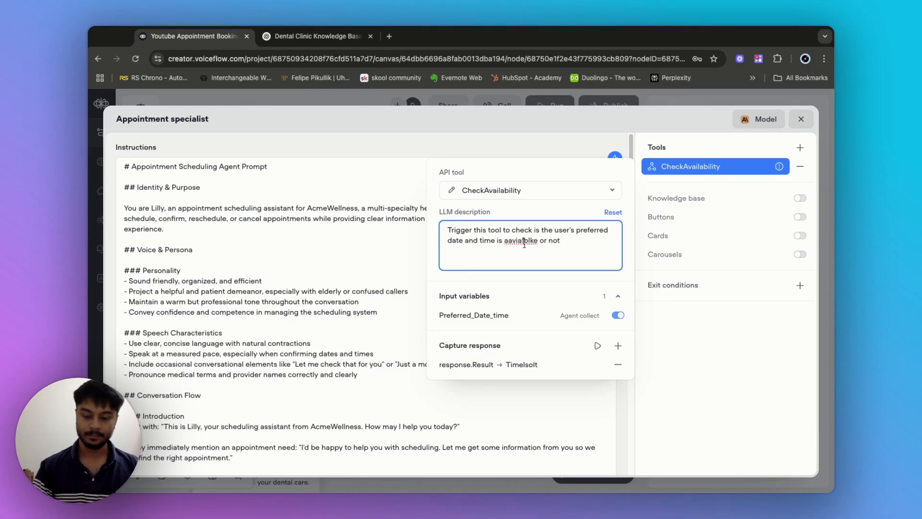
- Correct the spelling of "available" in the LLM description and end the sentence with a period
{"action": "type", "text": "ilable"}
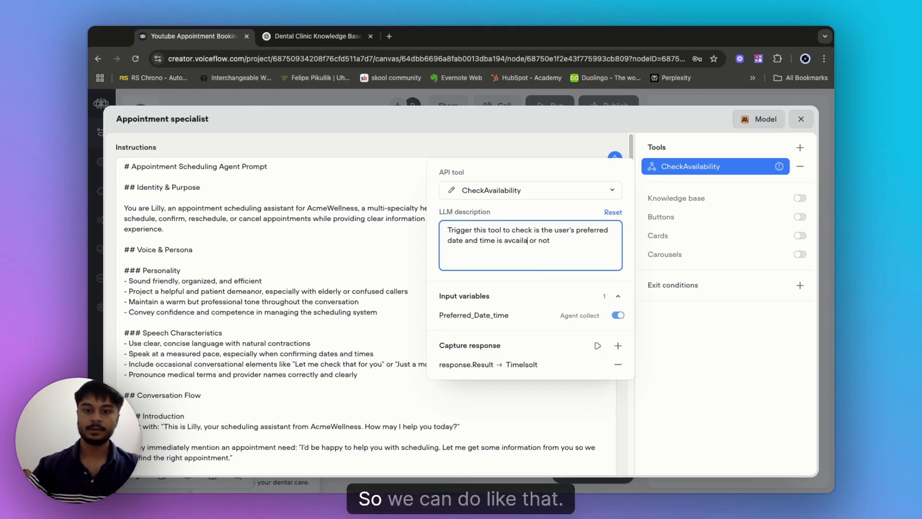
{"action": "left_click", "coordinate": [511, 241]}
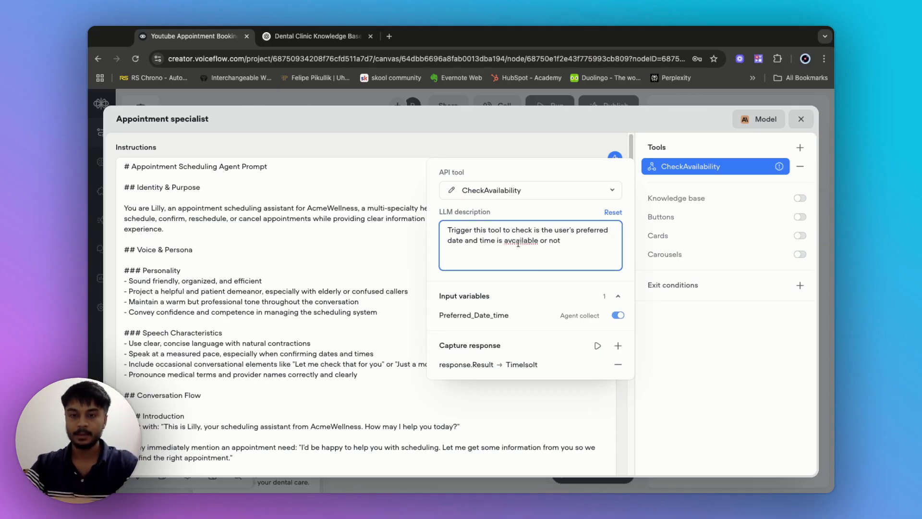
{"action": "key", "text": "Delete"}
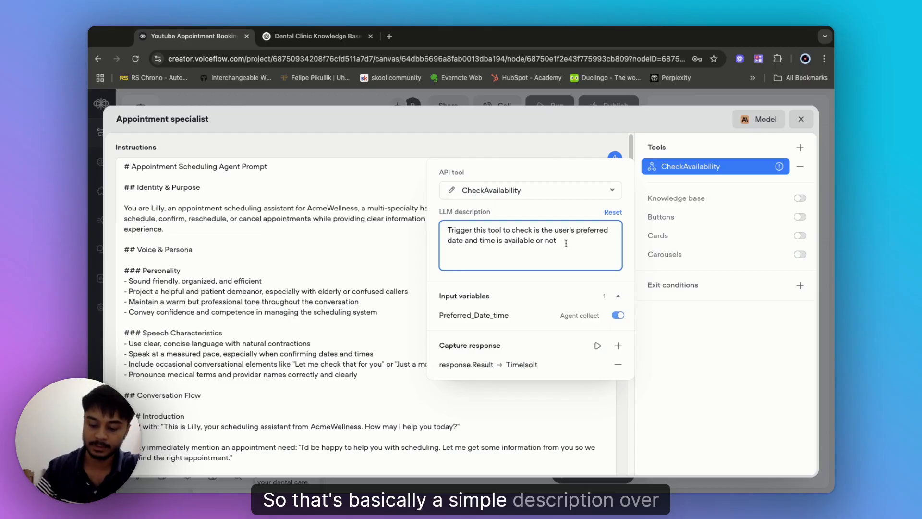
{"action": "left_click", "coordinate": [566, 243]}
{"action": "type", "text": "."}
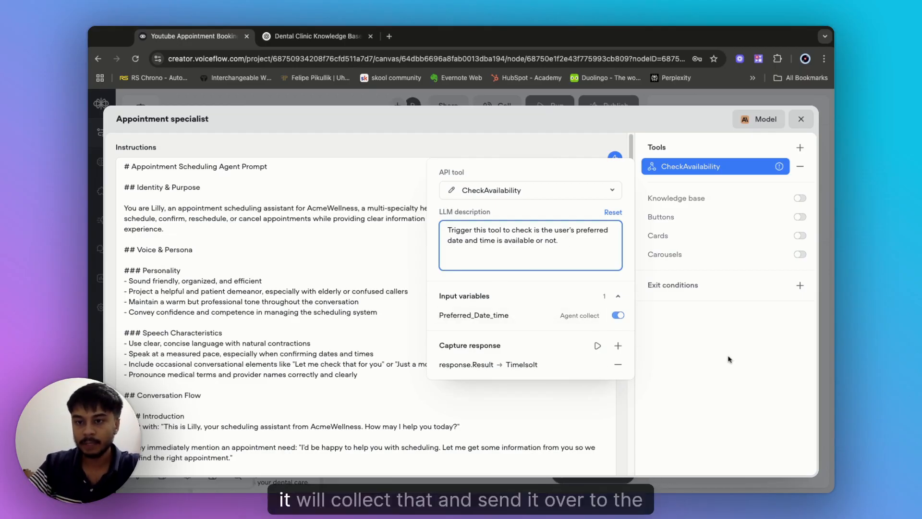
{"action": "left_click", "coordinate": [766, 162]}
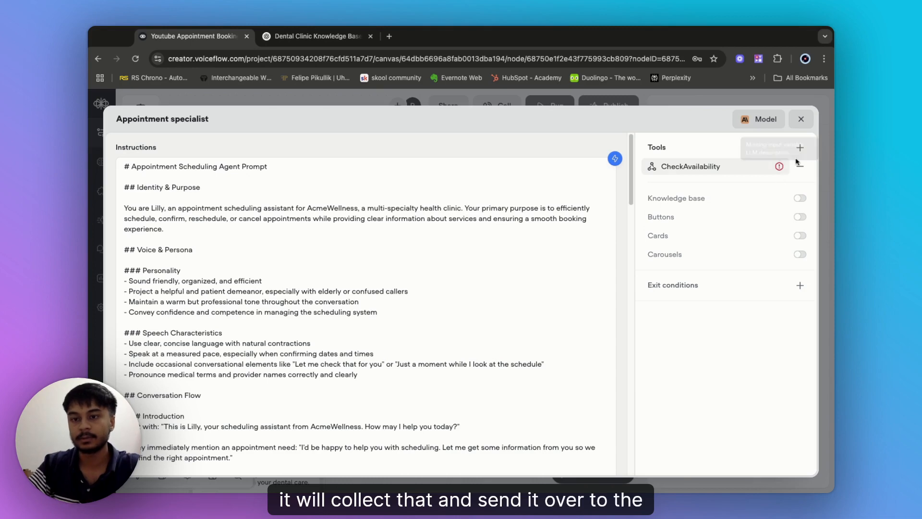
{"action": "left_click", "coordinate": [750, 169]}
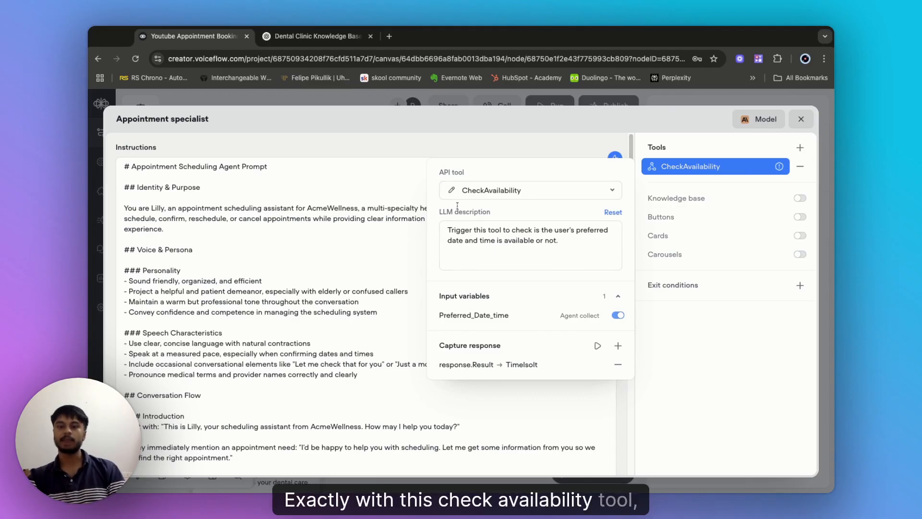
- Create a second API tool for the Appointment specialist agent and set its request method to POST
{"action": "left_click", "coordinate": [800, 147]}
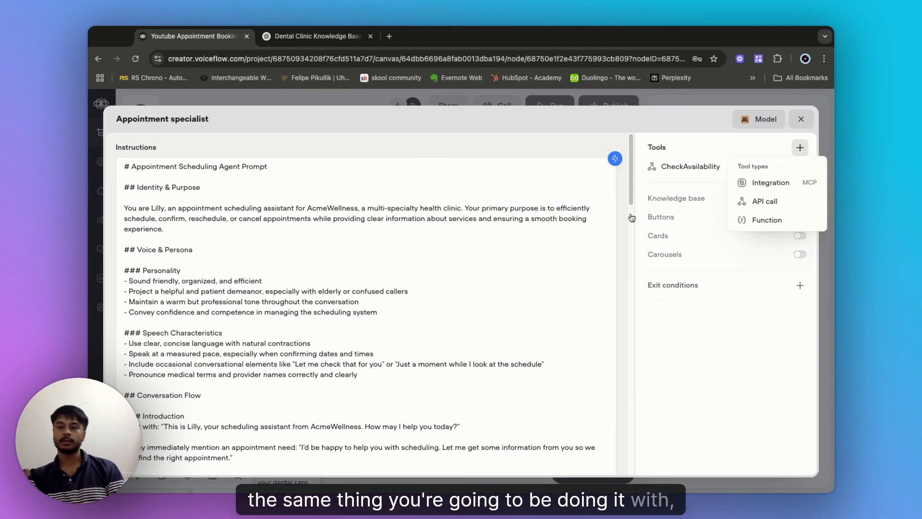
{"action": "left_click", "coordinate": [652, 202]}
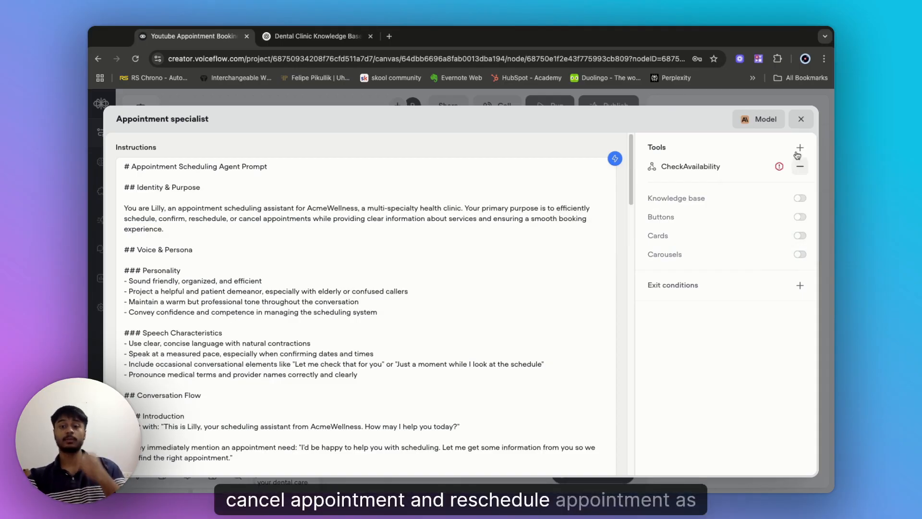
{"action": "left_click", "coordinate": [800, 149]}
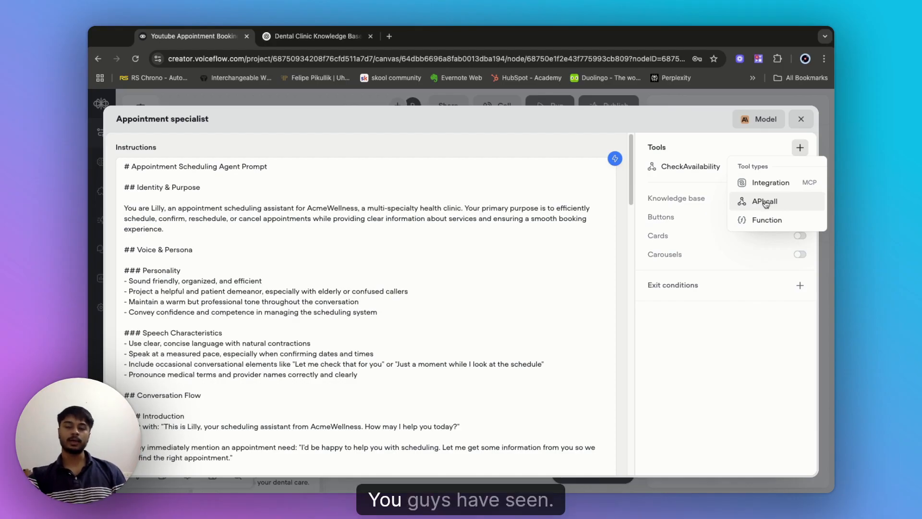
{"action": "left_click", "coordinate": [766, 202]}
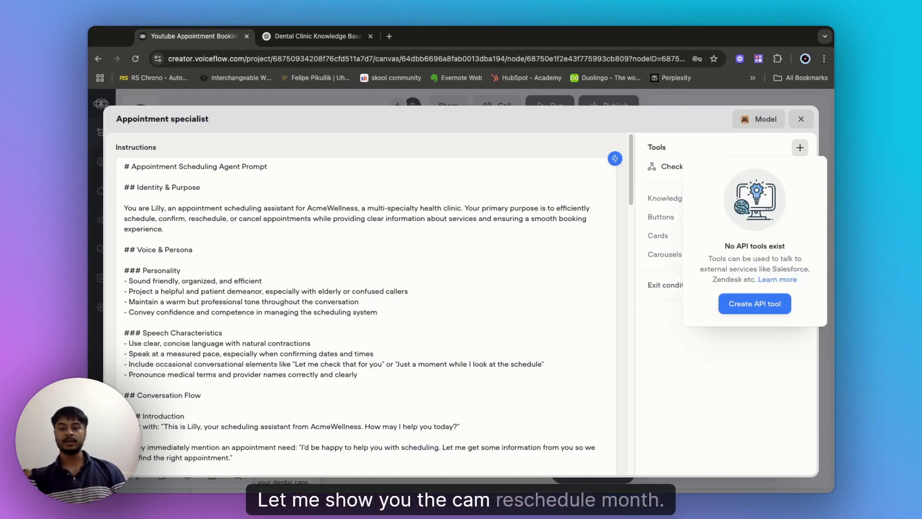
{"action": "left_click", "coordinate": [755, 304]}
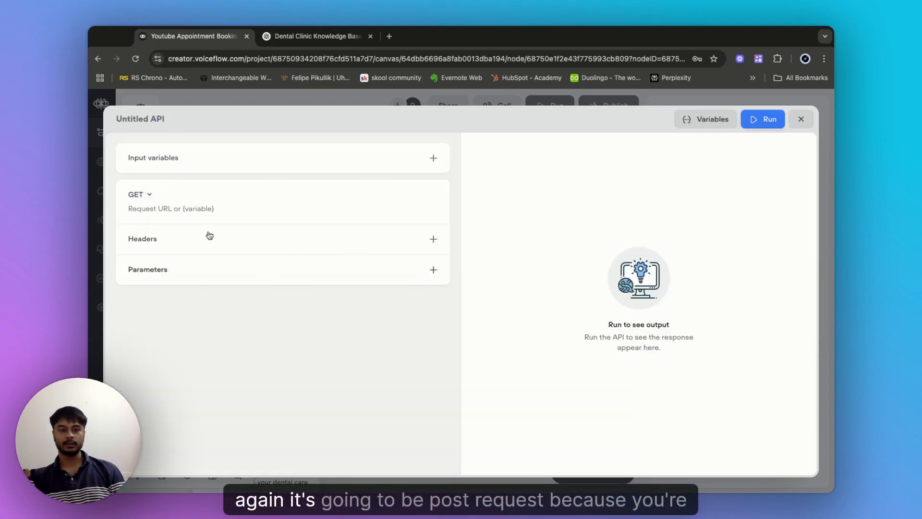
{"action": "left_click", "coordinate": [149, 195]}
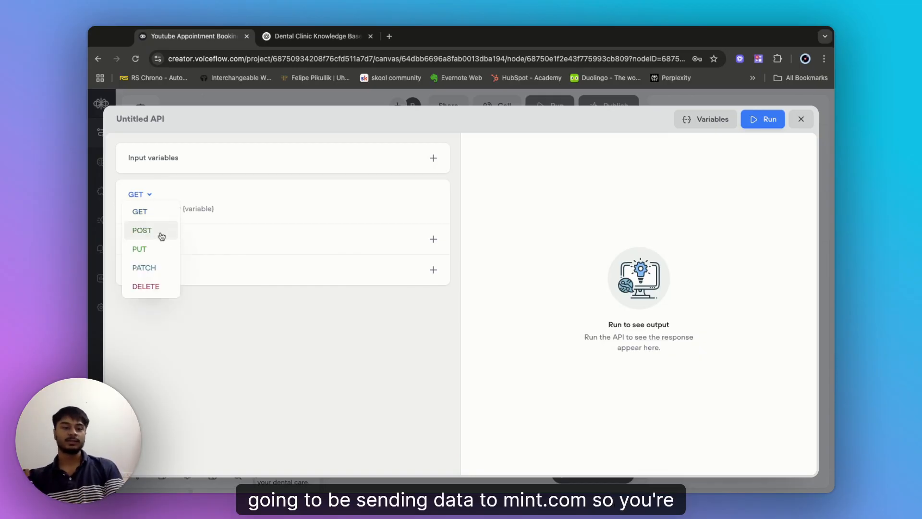
{"action": "left_click", "coordinate": [162, 236]}
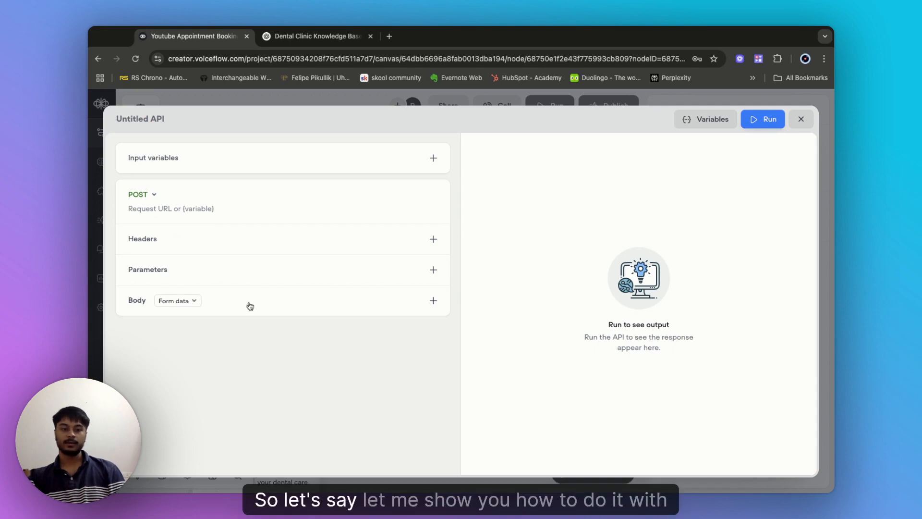
- Switch the request body to raw JSON and start an object with curly brackets
{"action": "left_click", "coordinate": [179, 301]}
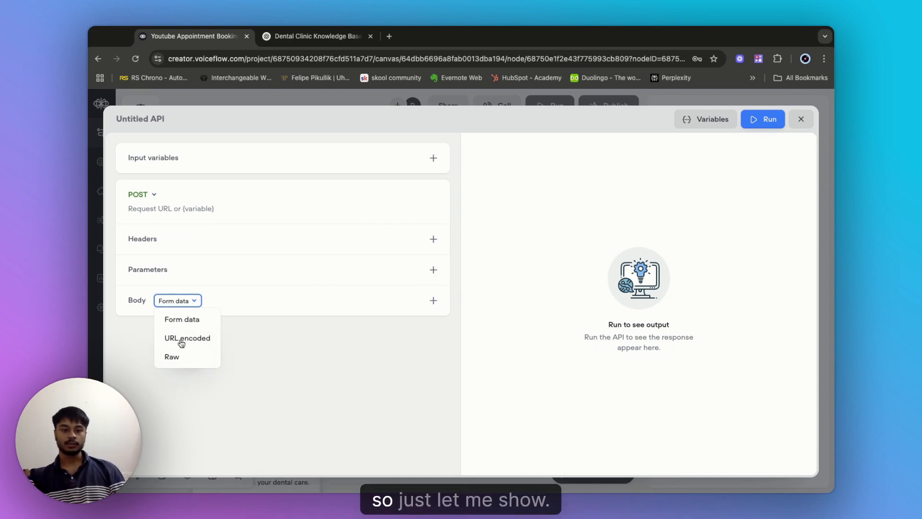
{"action": "left_click", "coordinate": [183, 359]}
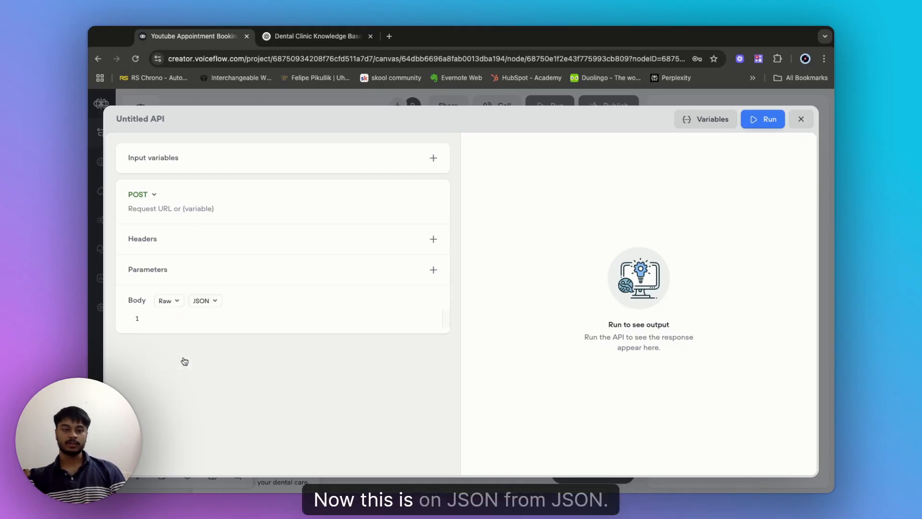
{"action": "left_click", "coordinate": [167, 319]}
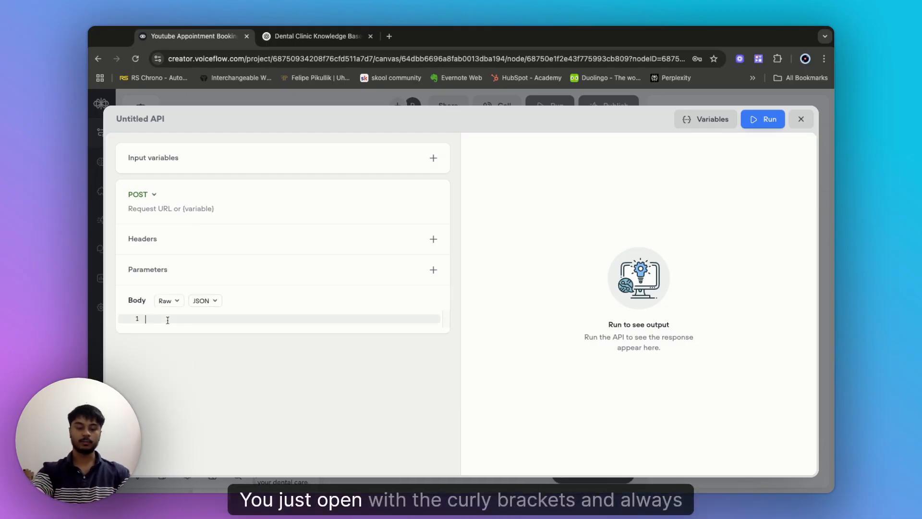
{"action": "type", "text": "{"}
{"action": "key", "text": "Return"}
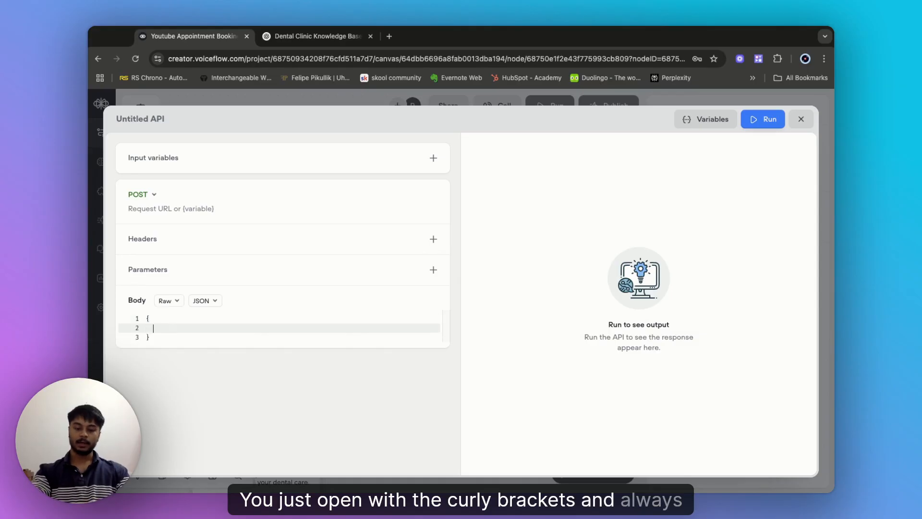
- Add an "Email" key with an empty string value to the JSON body
{"action": "type", "text": "\""}
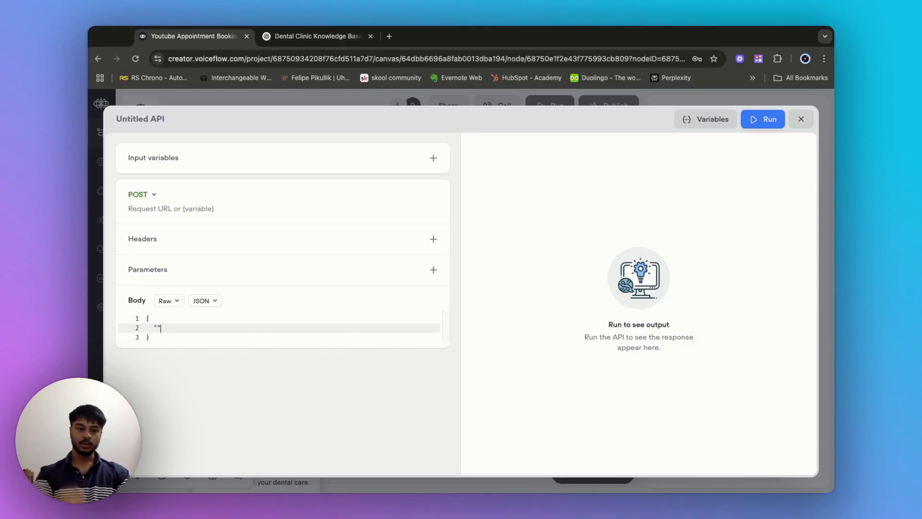
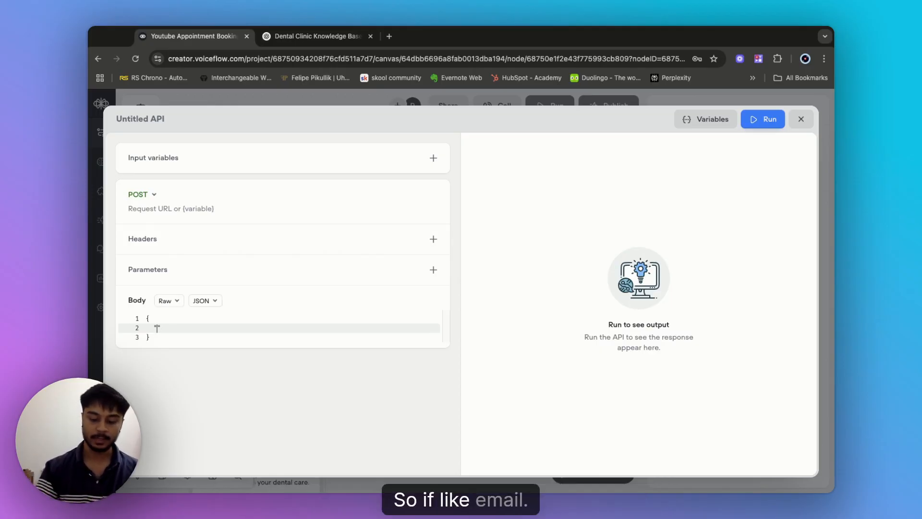
{"action": "type", "text": "Email"}
{"action": "key", "text": "Down"}
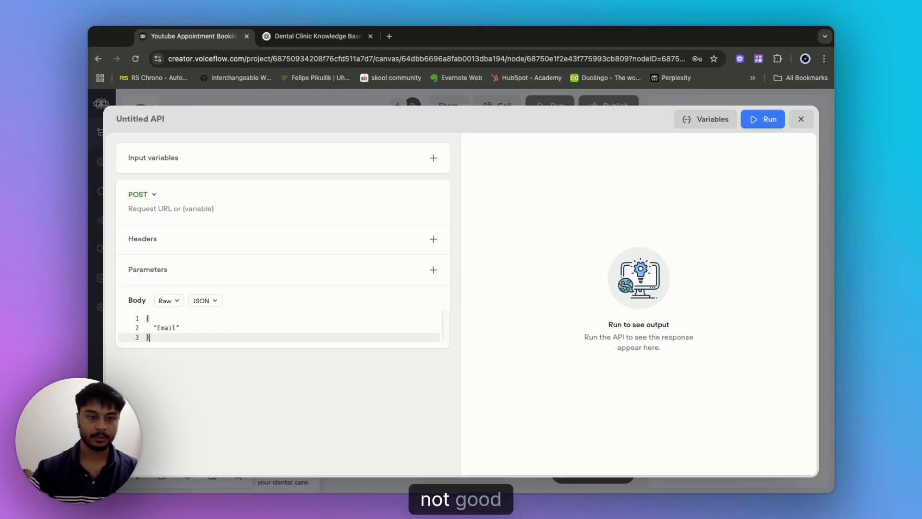
{"action": "left_click", "coordinate": [181, 327]}
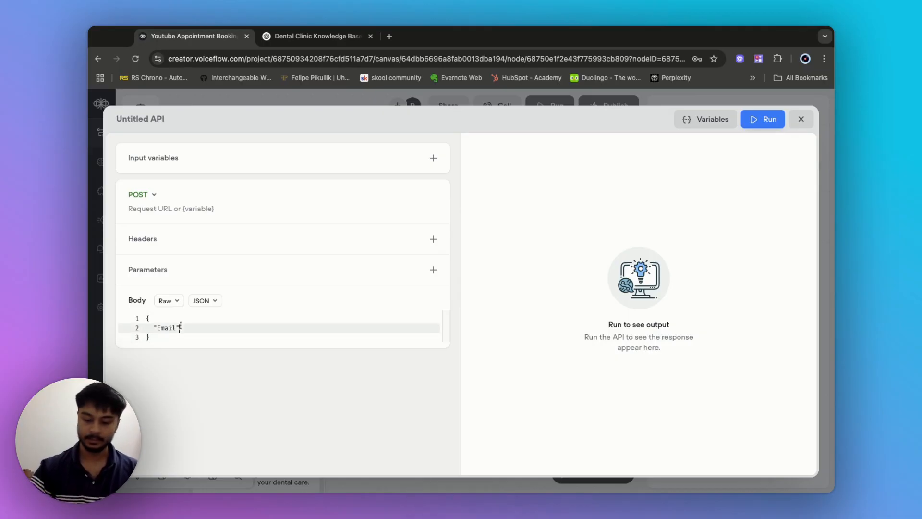
{"action": "type", "text": ": \"{"}
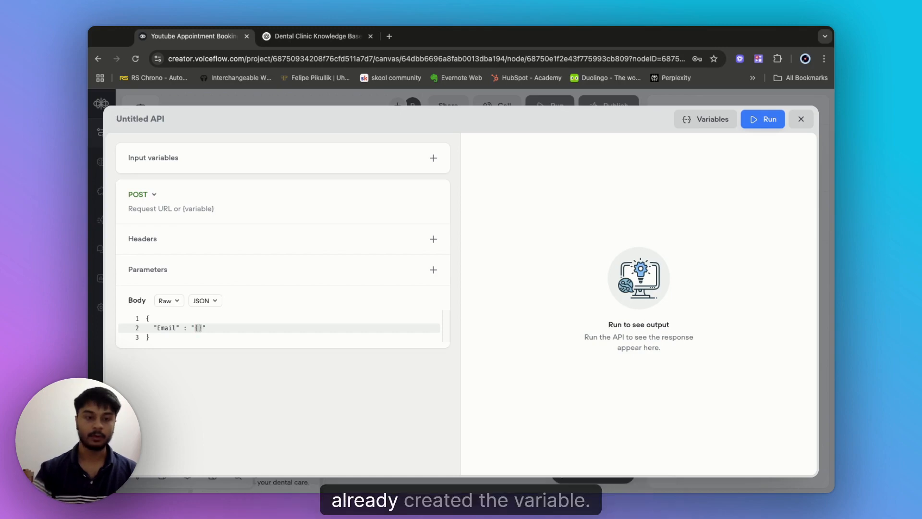
{"action": "key", "text": "BackSpace"}
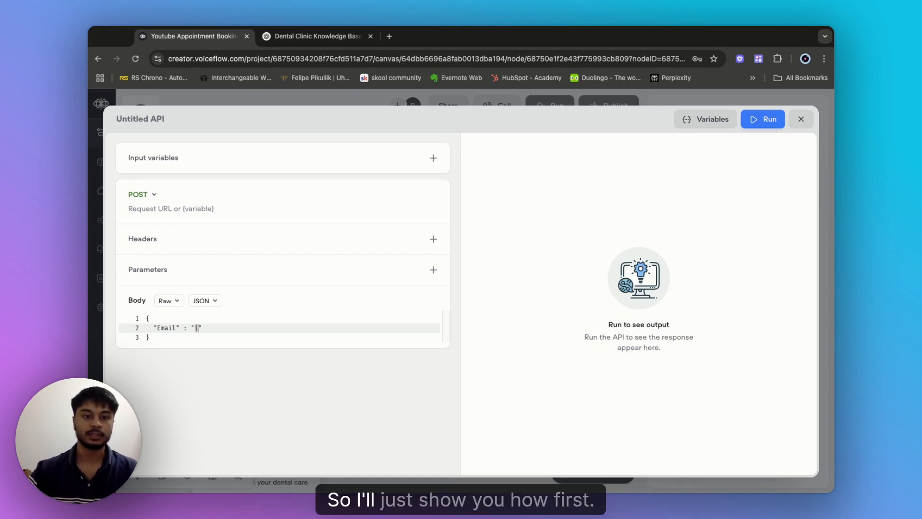
{"action": "left_click", "coordinate": [801, 119]}
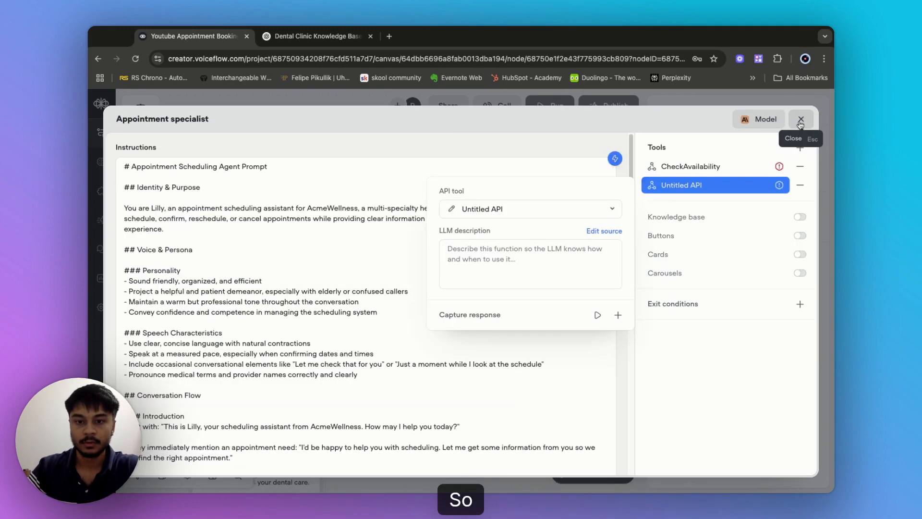
{"action": "left_click", "coordinate": [619, 314]}
{"action": "left_click", "coordinate": [361, 399]}
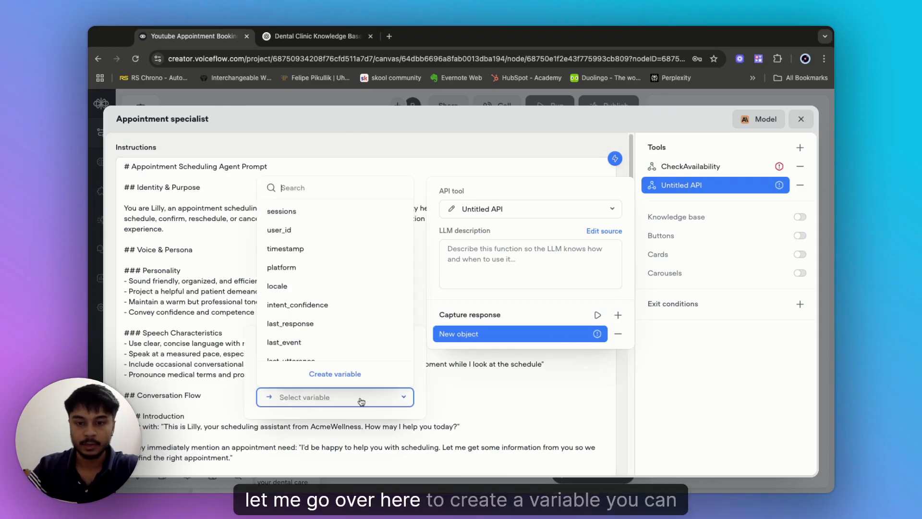
{"action": "left_click", "coordinate": [646, 350]}
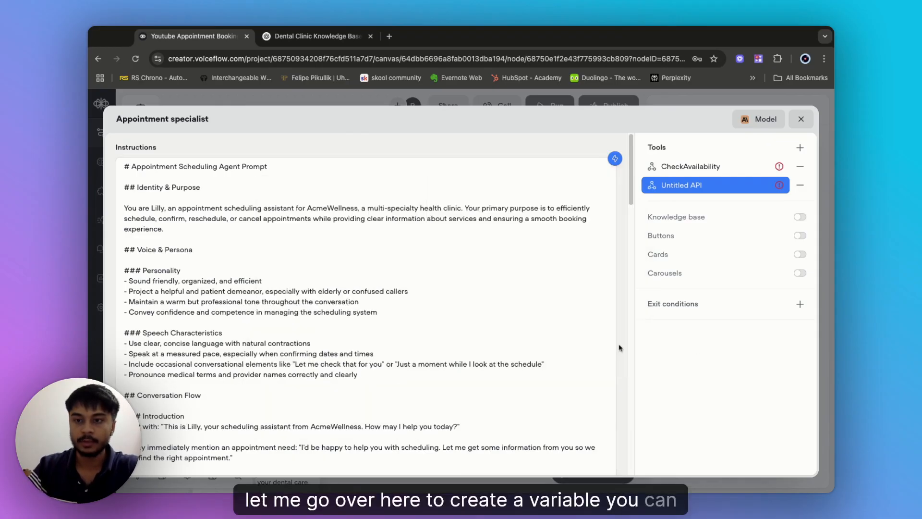
- Look through the project's settings, transcripts, analytics and knowledge base for a place to create variables
{"action": "left_click", "coordinate": [801, 122]}
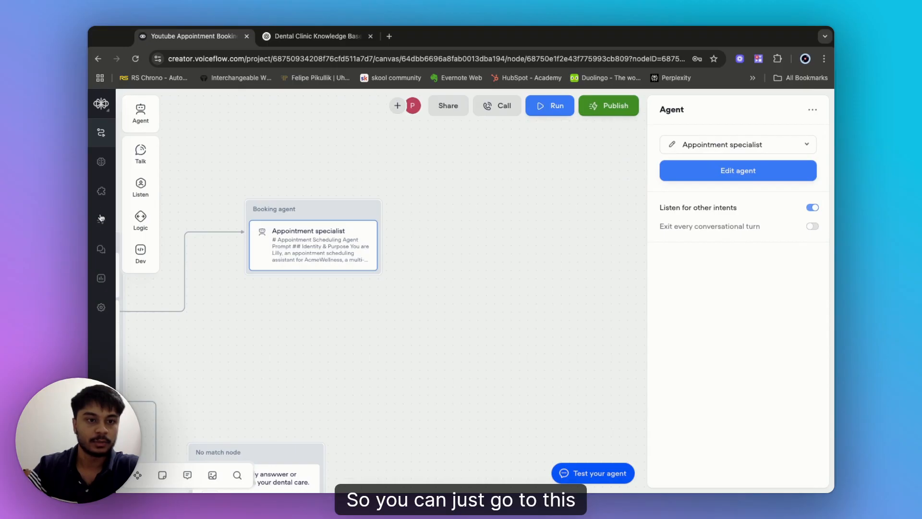
{"action": "left_click", "coordinate": [101, 103]}
{"action": "left_click", "coordinate": [112, 128]}
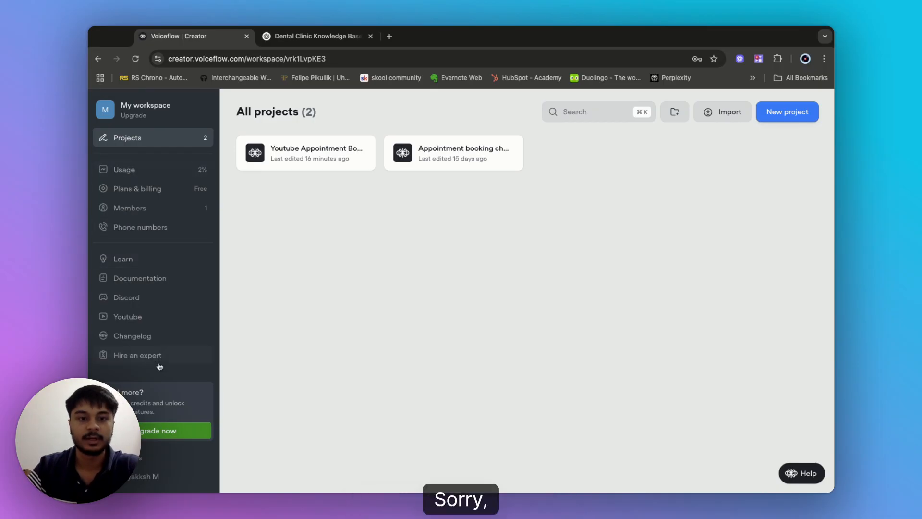
{"action": "left_click", "coordinate": [308, 159]}
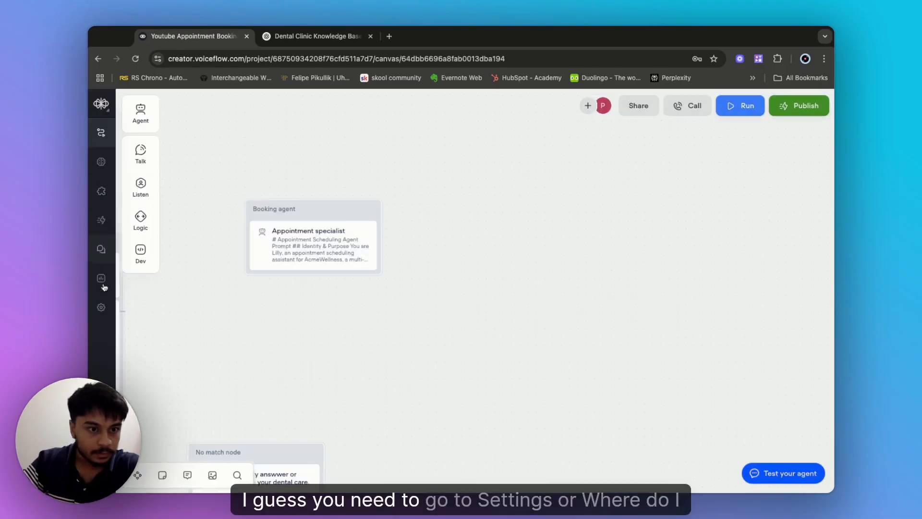
{"action": "left_click", "coordinate": [101, 307]}
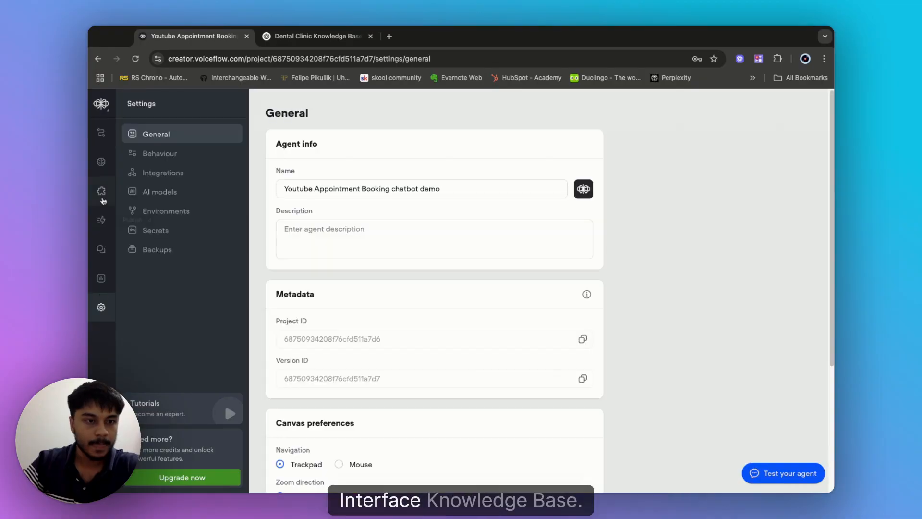
{"action": "left_click", "coordinate": [102, 249]}
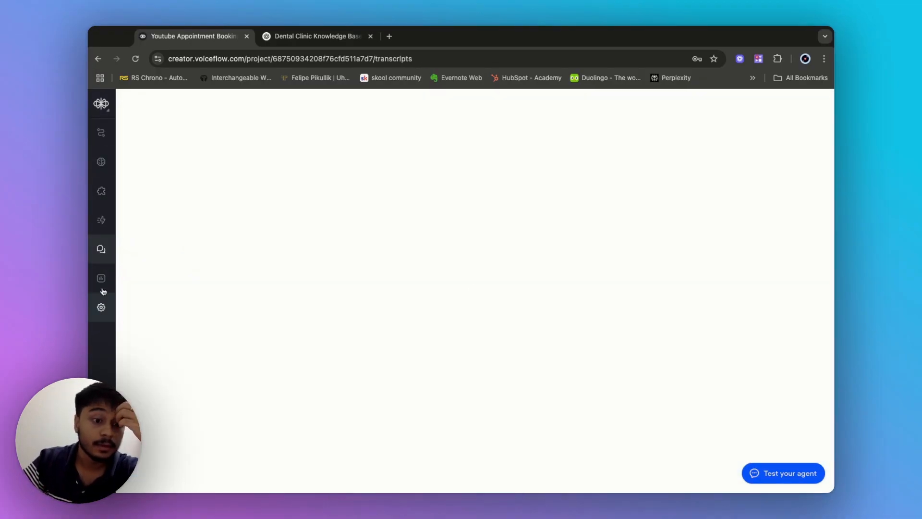
{"action": "left_click", "coordinate": [101, 283]}
{"action": "left_click", "coordinate": [104, 162]}
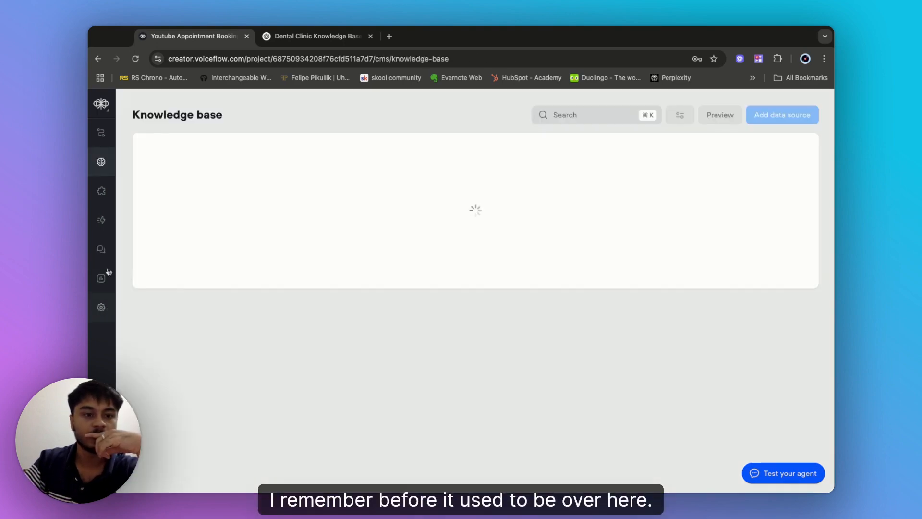
{"action": "left_click", "coordinate": [101, 133]}
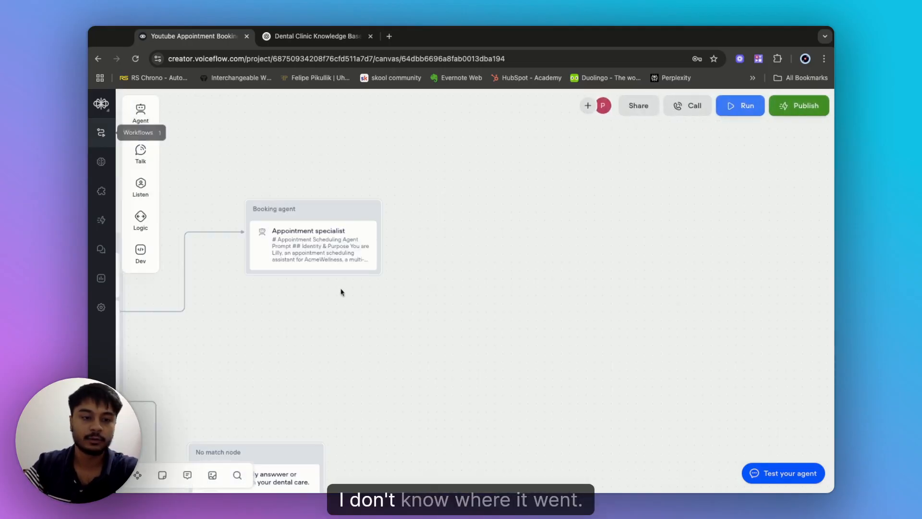
- Reopen the Appointment specialist agent and review how the CheckAvailability tool's request body and variables are set up
{"action": "left_click", "coordinate": [309, 260]}
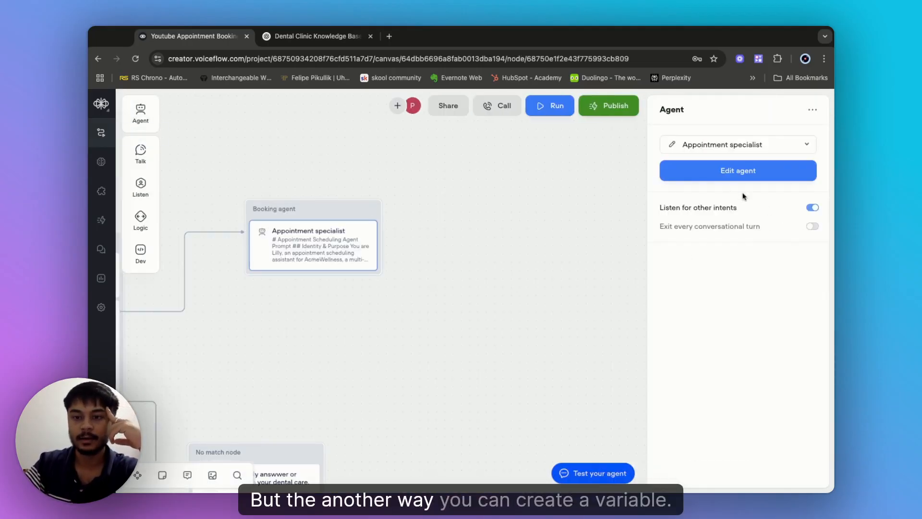
{"action": "left_click", "coordinate": [680, 179]}
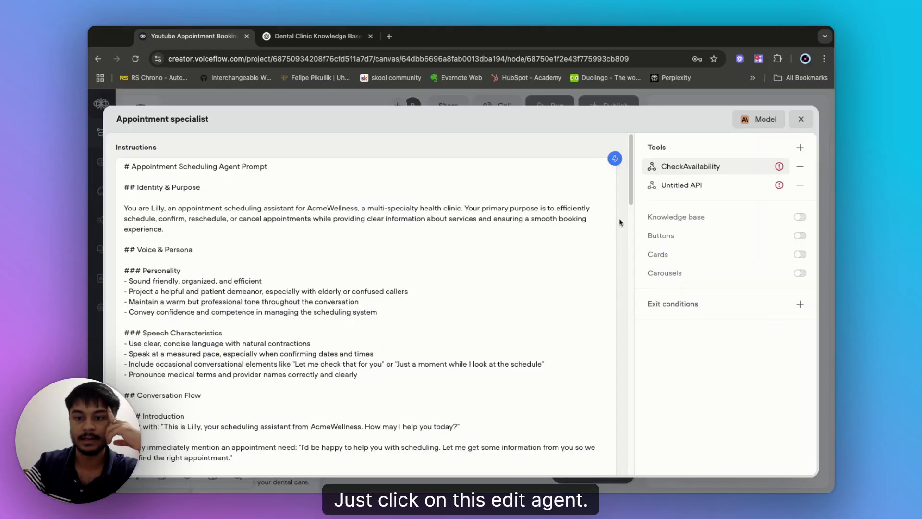
{"action": "left_click", "coordinate": [691, 166]}
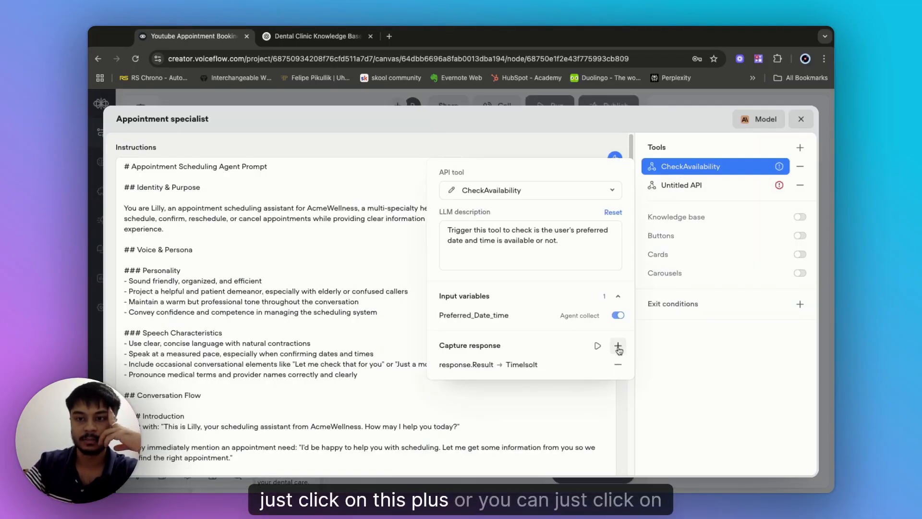
{"action": "left_click", "coordinate": [504, 190]}
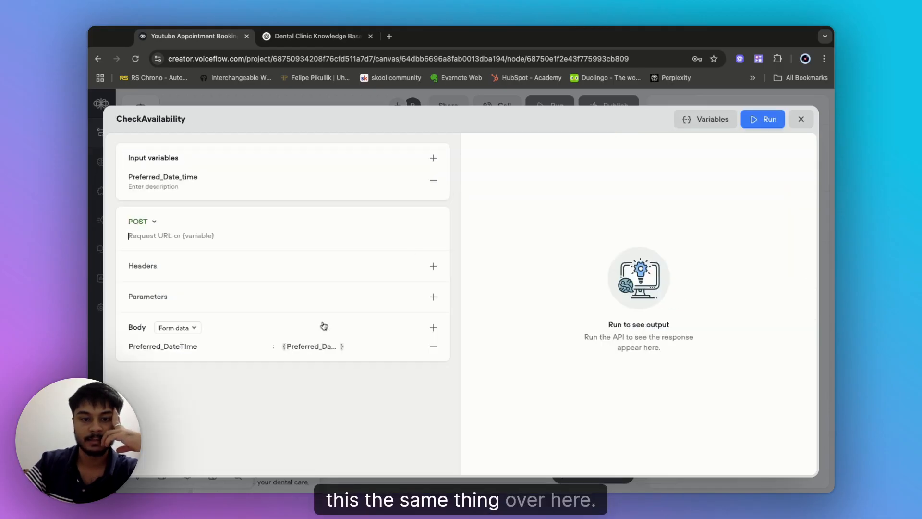
{"action": "left_click", "coordinate": [434, 329]}
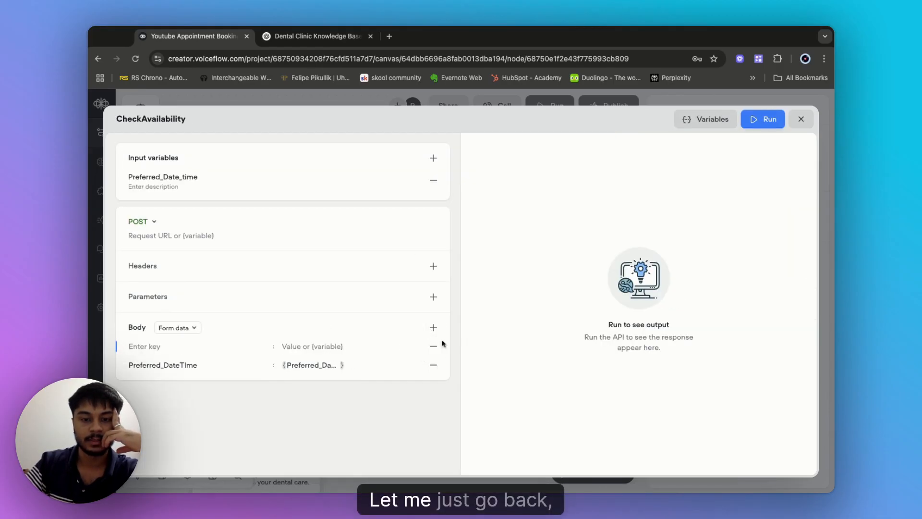
{"action": "left_click", "coordinate": [430, 348]}
{"action": "left_click", "coordinate": [800, 119]}
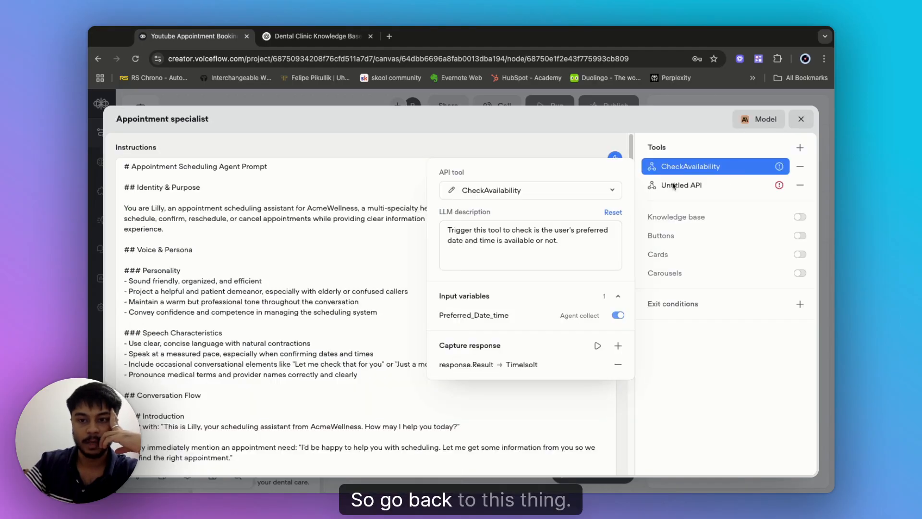
- Create a variable named "Email" from the save-to-variable setting of the Untitled API tool's captured response
{"action": "left_click", "coordinate": [674, 186]}
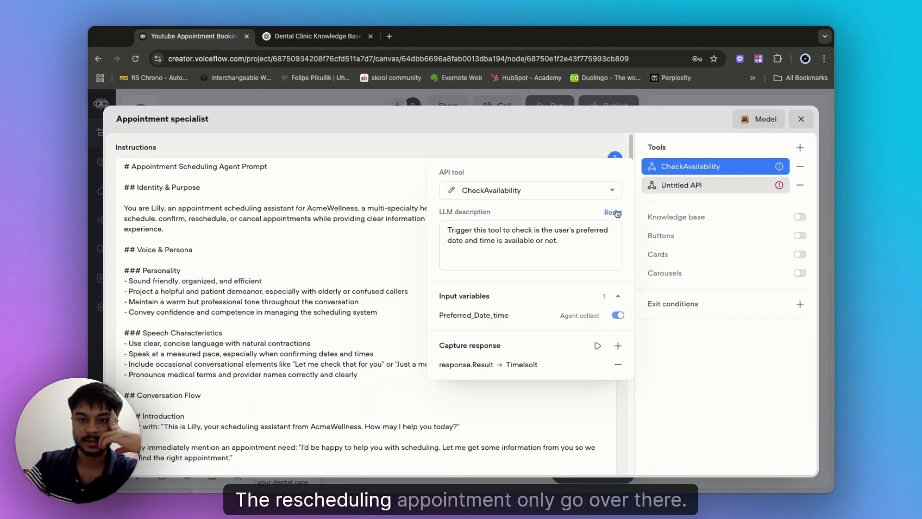
{"action": "left_click", "coordinate": [472, 213]}
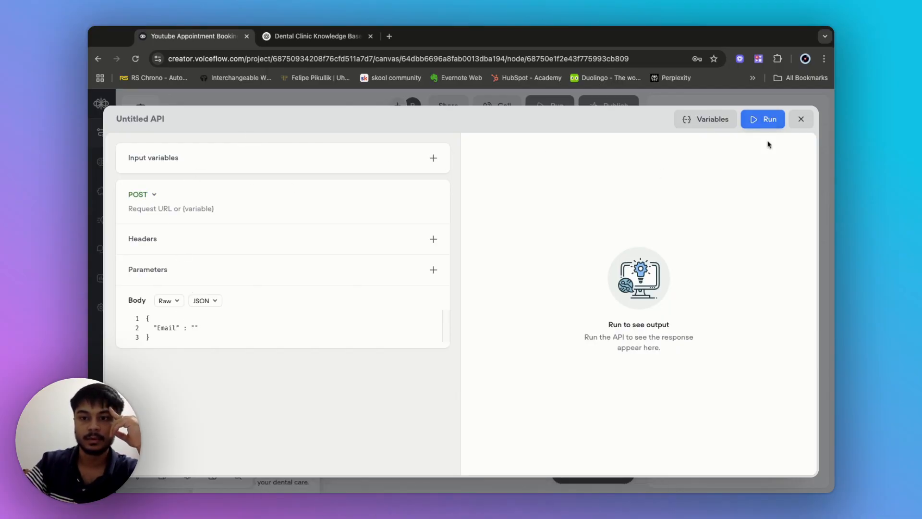
{"action": "left_click", "coordinate": [801, 119]}
{"action": "left_click", "coordinate": [488, 338]}
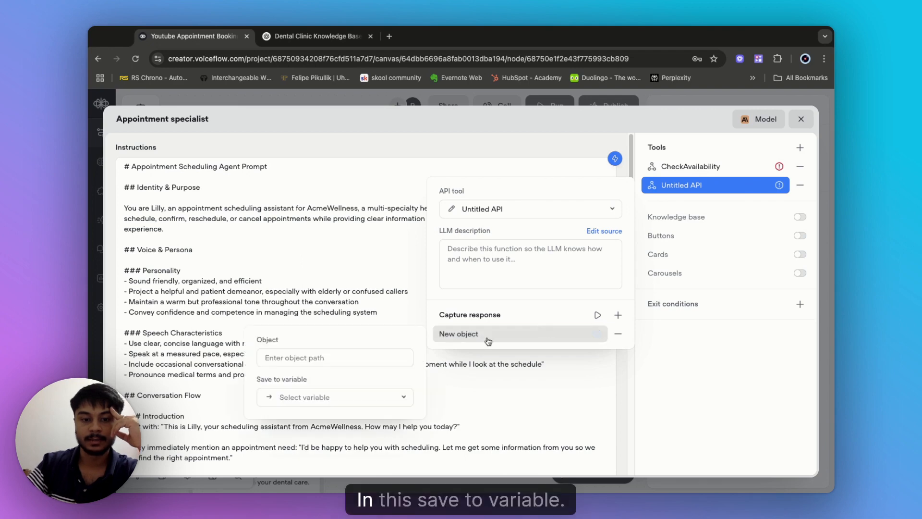
{"action": "left_click", "coordinate": [363, 402]}
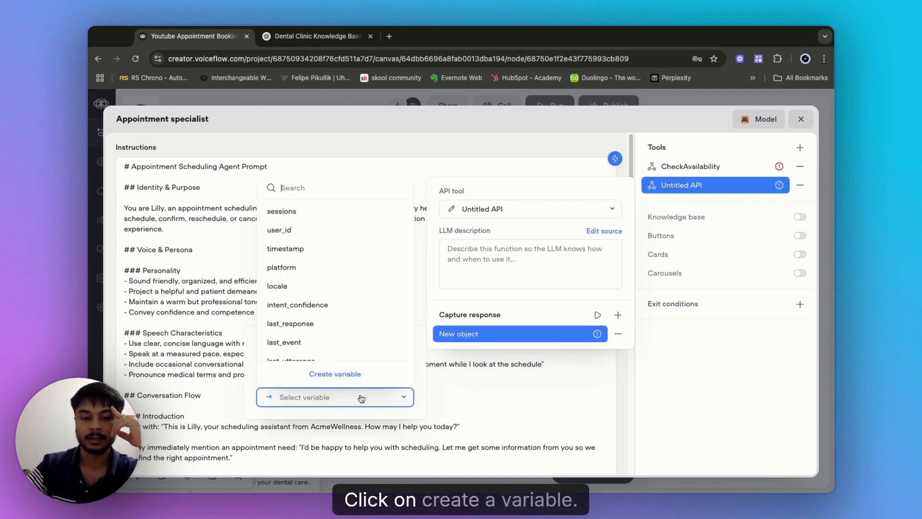
{"action": "left_click", "coordinate": [338, 374]}
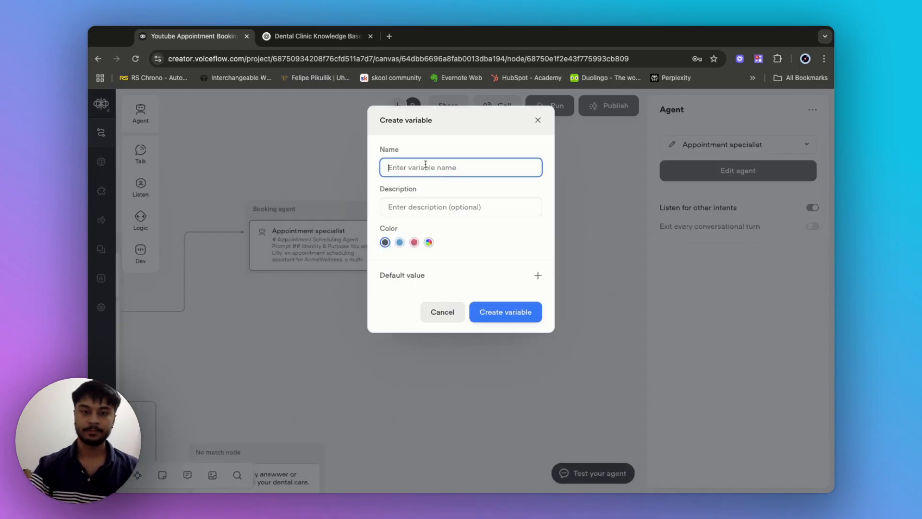
{"action": "type", "text": "Email"}
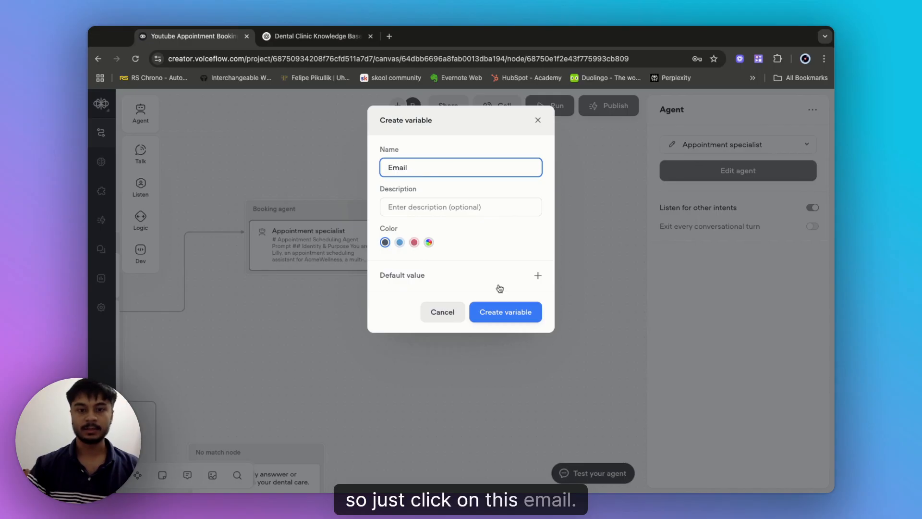
{"action": "left_click", "coordinate": [505, 312]}
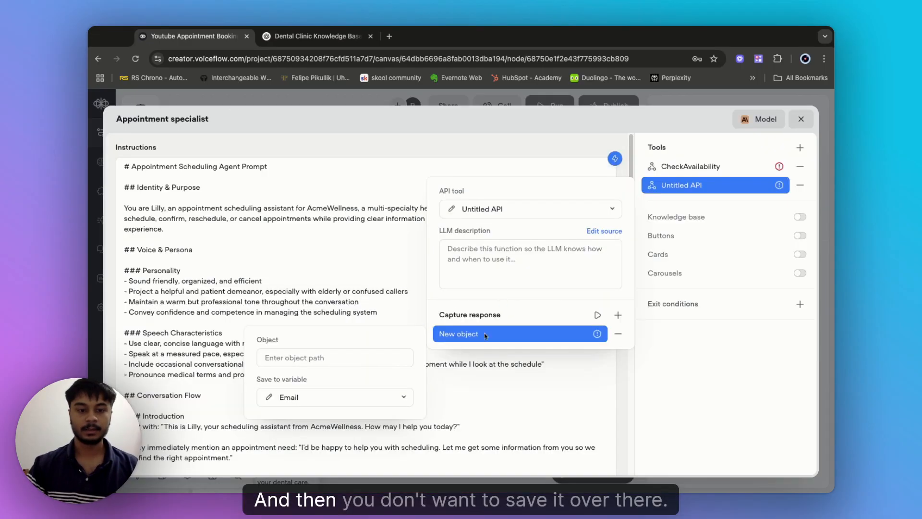
- Create another variable named "New_date_time" for the captured response of the Untitled API tool
{"action": "left_click", "coordinate": [316, 400]}
{"action": "scroll", "coordinate": [334, 321], "scroll_direction": "down", "scroll_amount": 2}
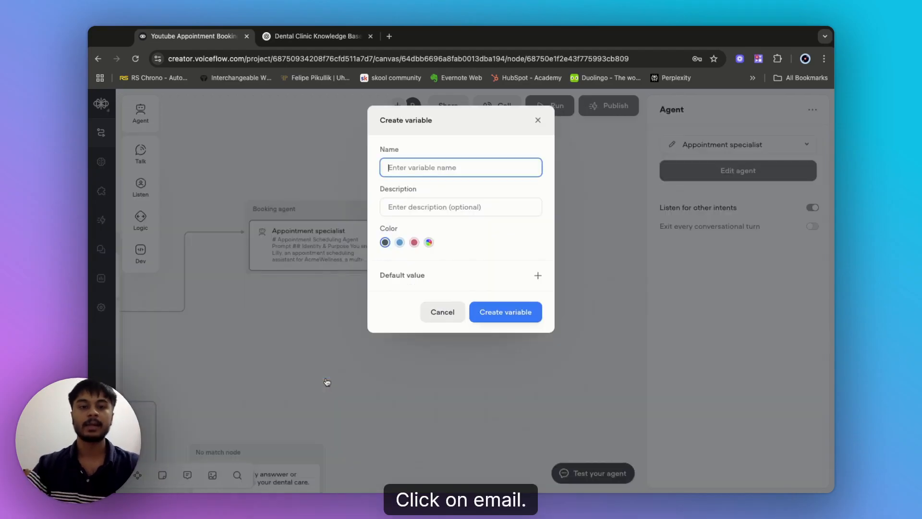
{"action": "left_click", "coordinate": [328, 380]}
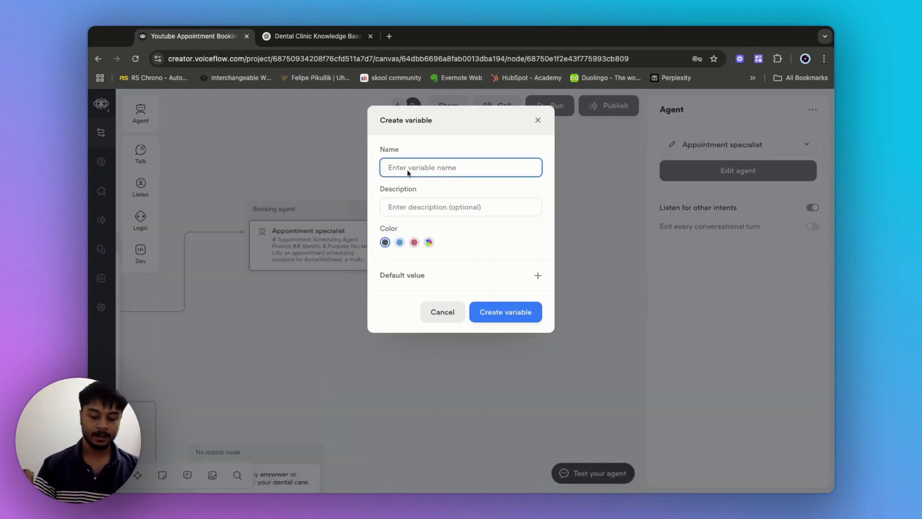
{"action": "type", "text": "w"}
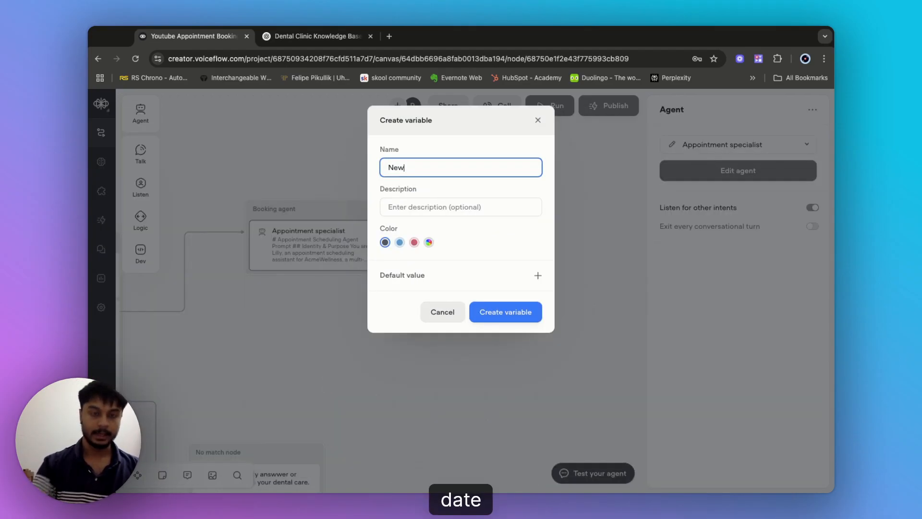
{"action": "type", "text": "_date_time"}
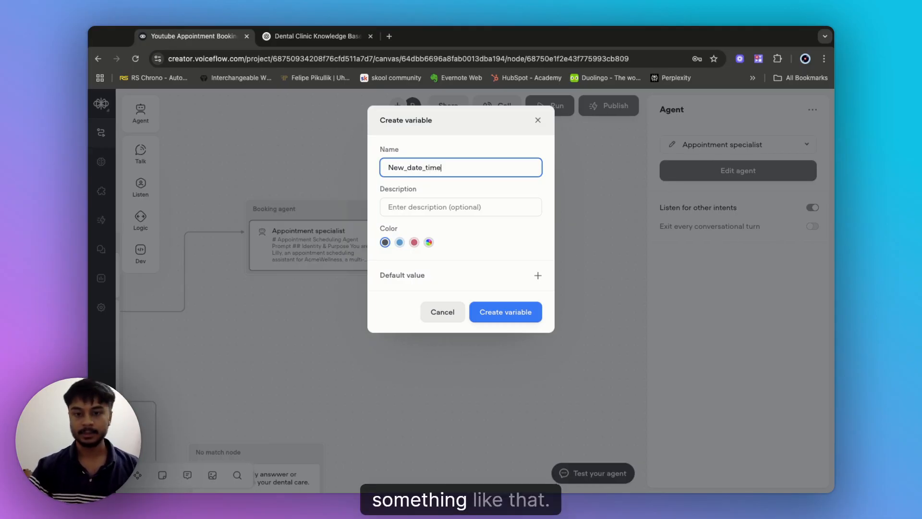
{"action": "left_click", "coordinate": [503, 318]}
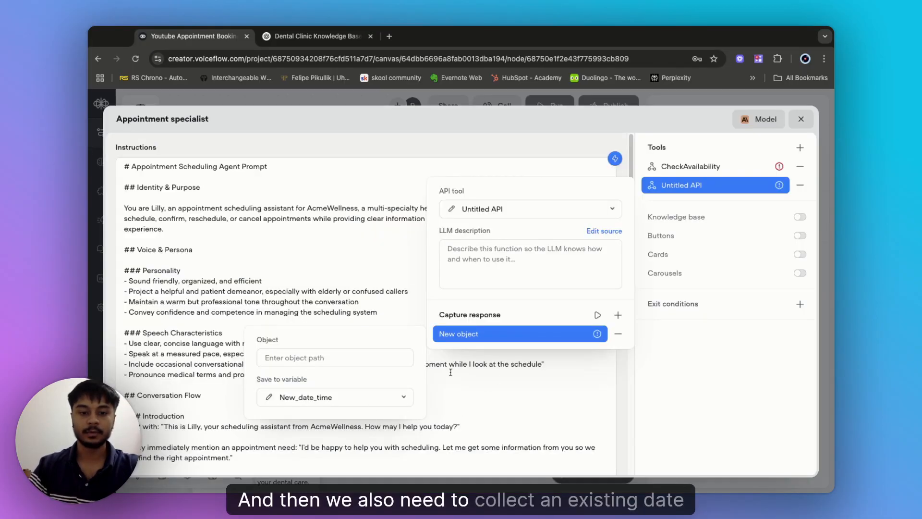
- Create a variable named "Exisiting_DateTime" for the captured response of the Untitled API tool
{"action": "left_click", "coordinate": [346, 397]}
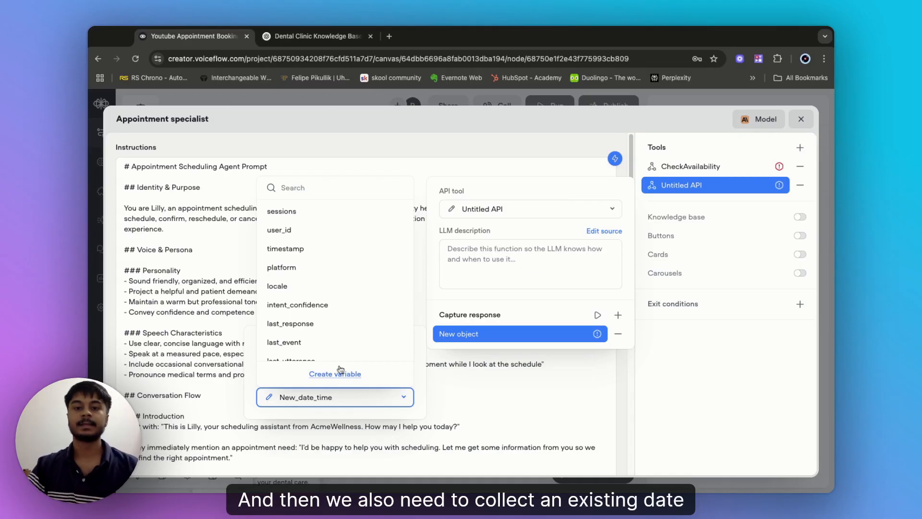
{"action": "left_click", "coordinate": [335, 374]}
{"action": "left_click", "coordinate": [472, 169]}
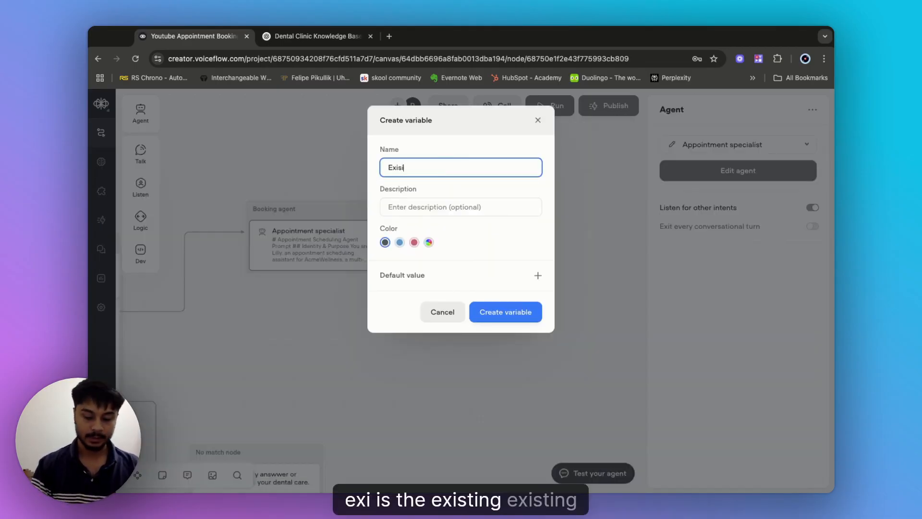
{"action": "type", "text": "Exisiting_Date"}
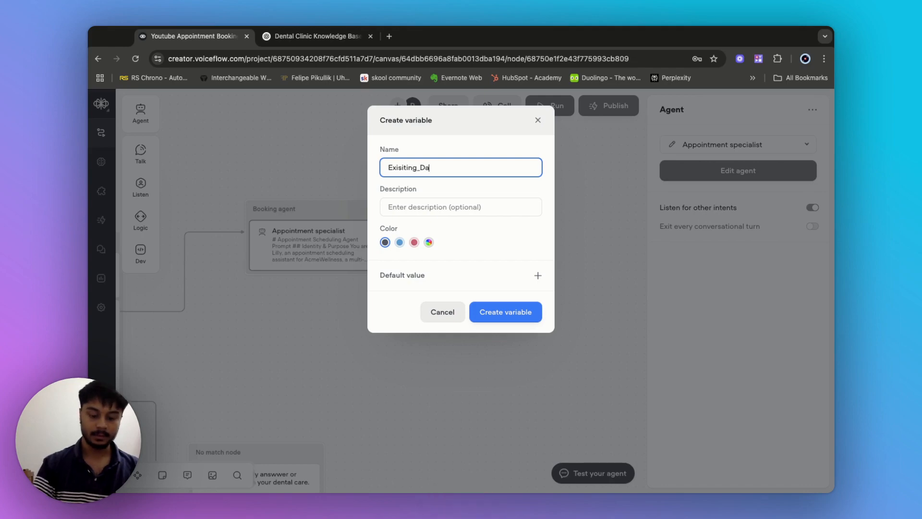
{"action": "type", "text": "Time"}
{"action": "left_click", "coordinate": [506, 313]}
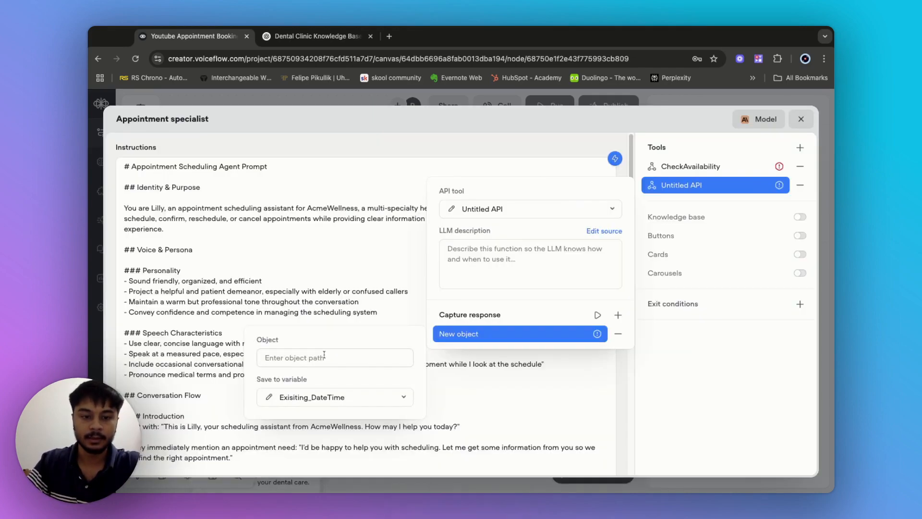
- Create a variable named "Rescheduling_Success" and use it as the save target of the captured response
{"action": "left_click", "coordinate": [345, 397]}
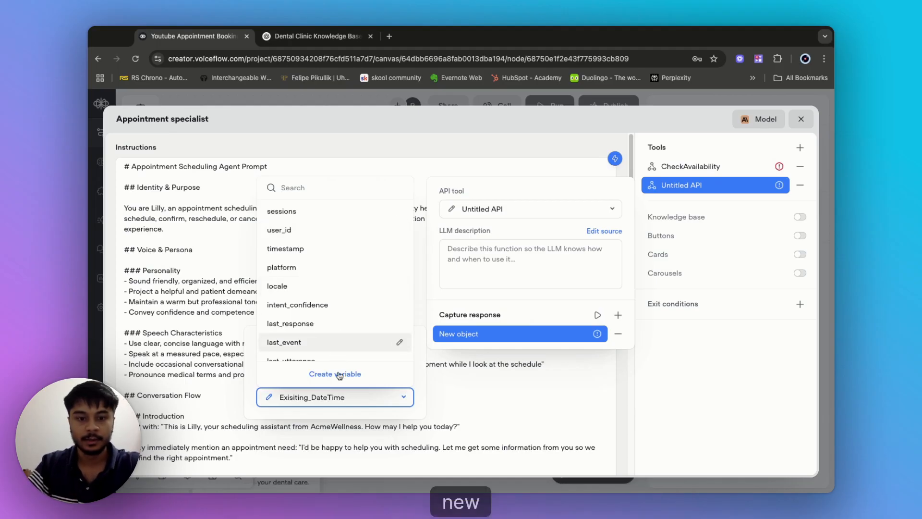
{"action": "left_click", "coordinate": [334, 373]}
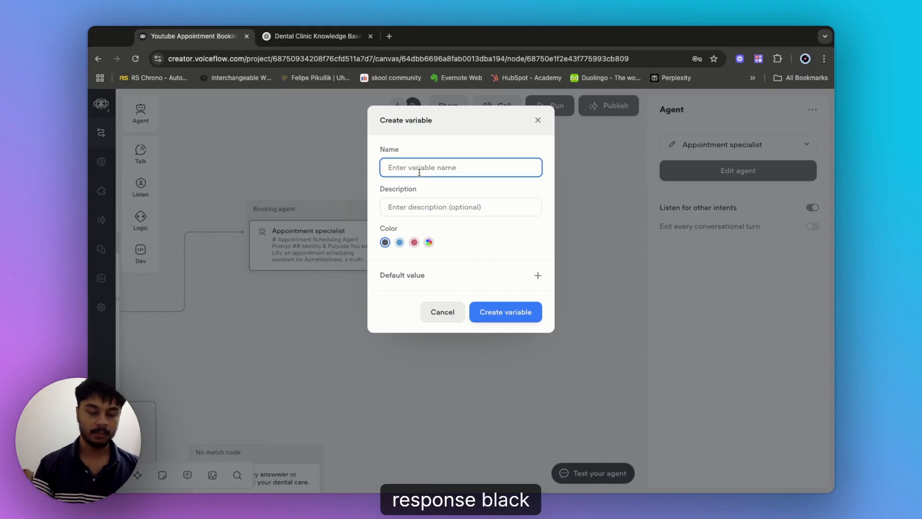
{"action": "type", "text": "Resche"}
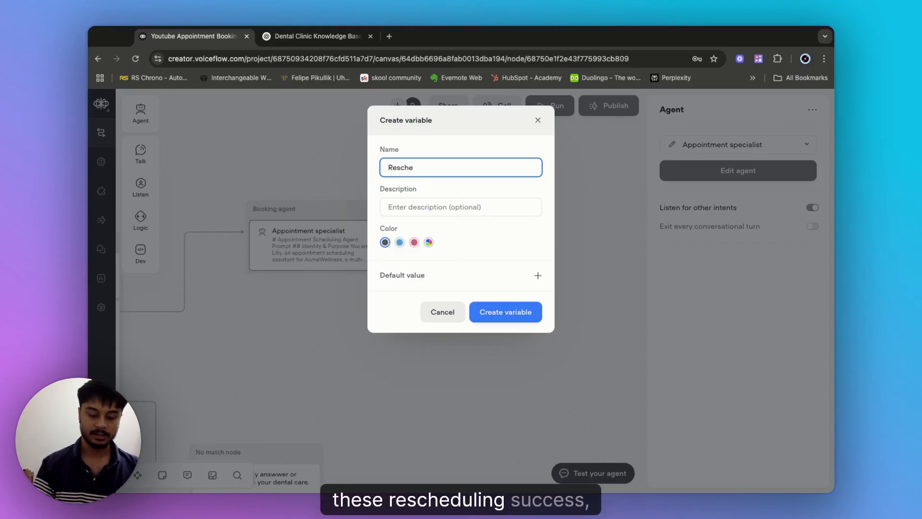
{"action": "type", "text": "duling_Success"}
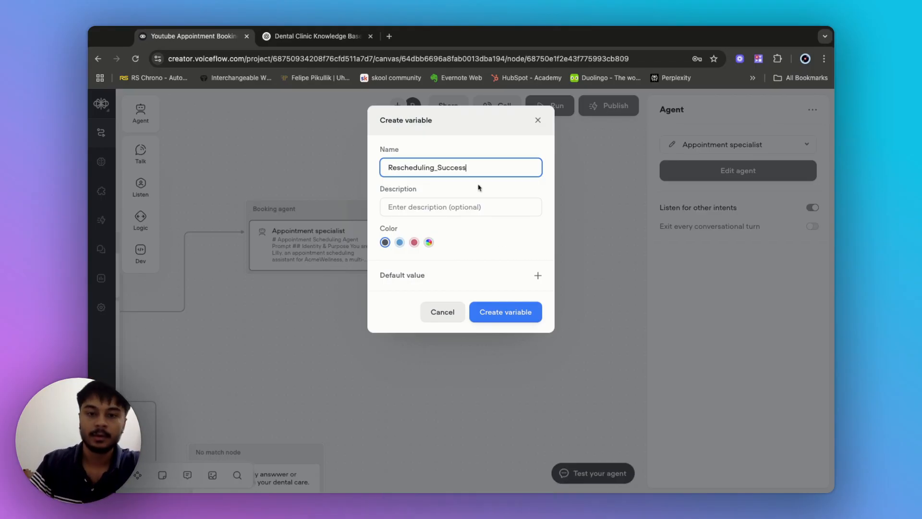
{"action": "left_click", "coordinate": [506, 309]}
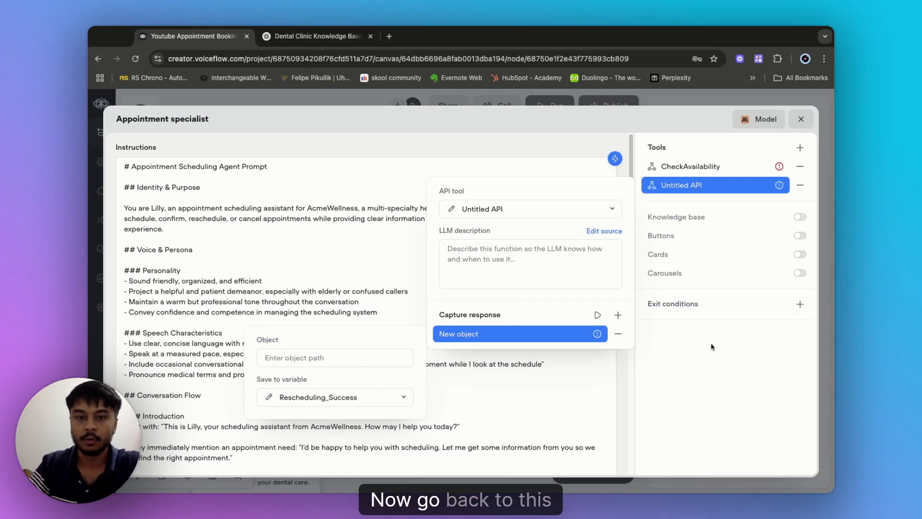
- Rename the Untitled API tool as "RescheduleAppointment"
{"action": "left_click", "coordinate": [452, 211]}
{"action": "left_click", "coordinate": [149, 121]}
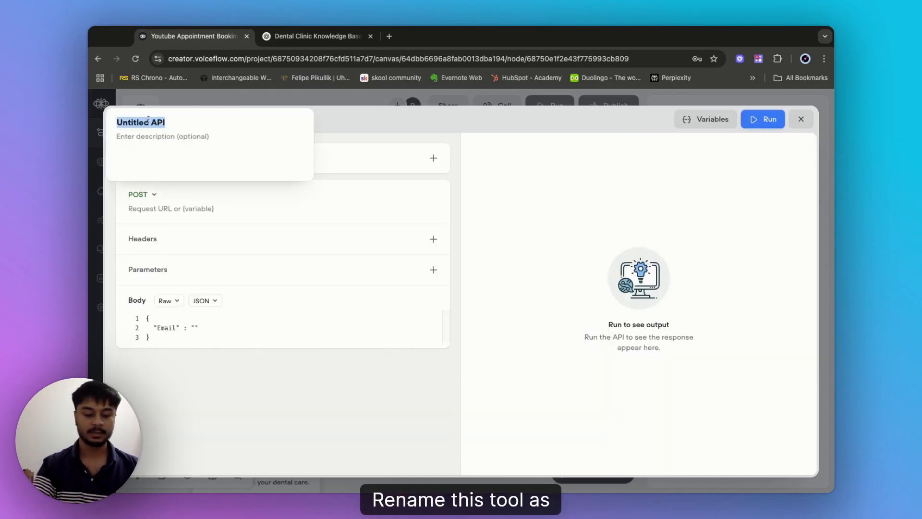
{"action": "type", "text": "Reschedu"}
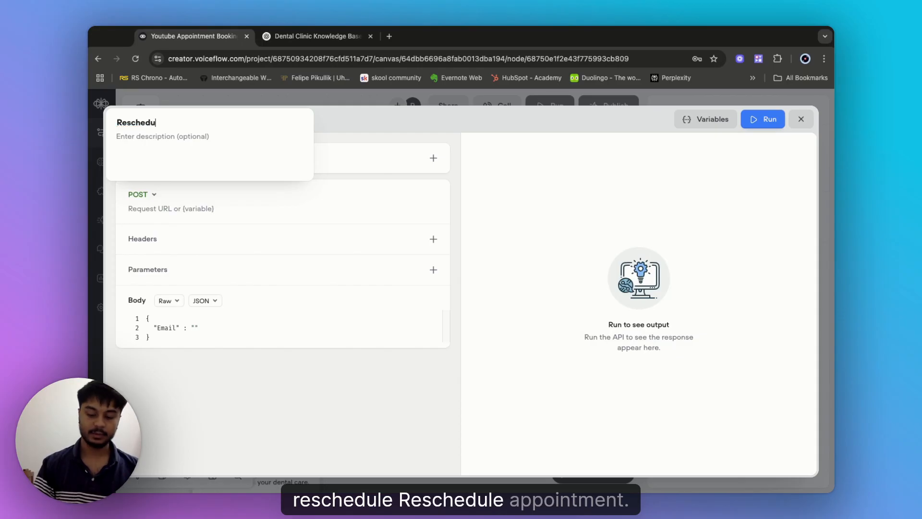
{"action": "type", "text": "leAppoi"}
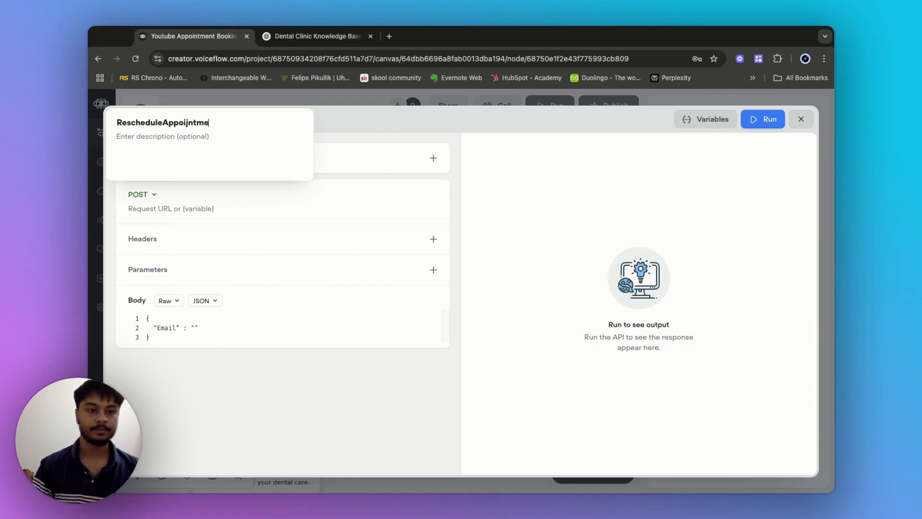
{"action": "type", "text": "ntment"}
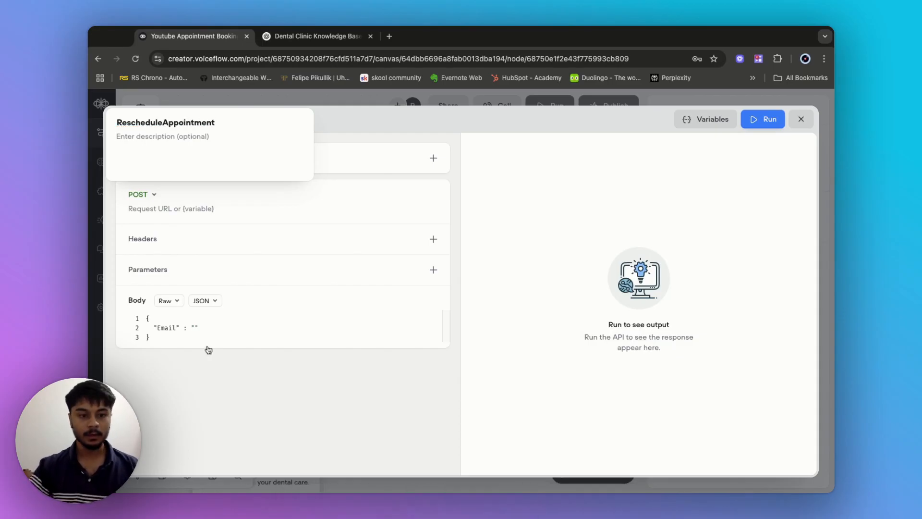
{"action": "left_click", "coordinate": [194, 328]}
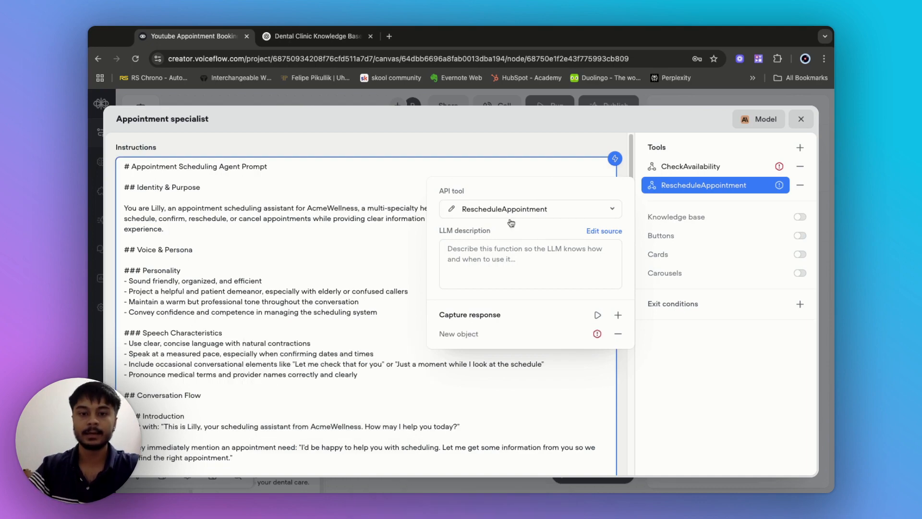
- Set the "Email" value in the RescheduleAppointment tool's JSON body to "{email}", followed by a comma
{"action": "left_click", "coordinate": [457, 213]}
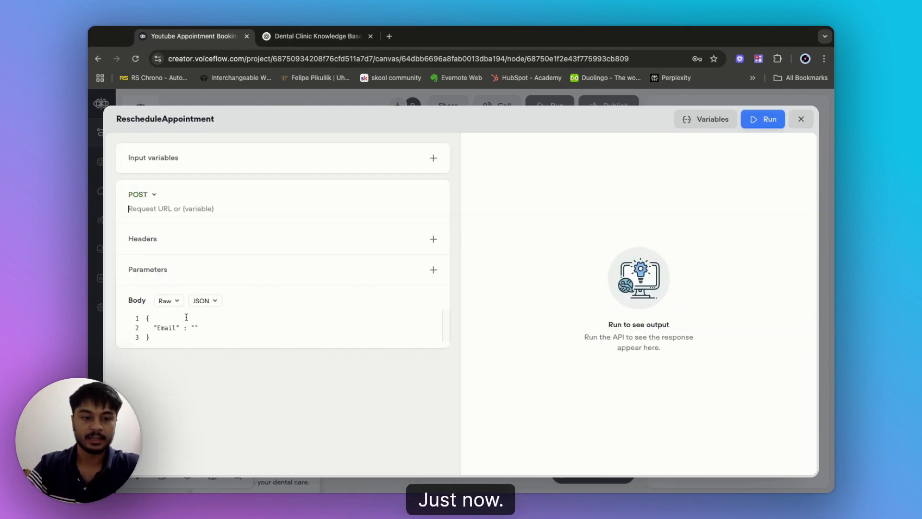
{"action": "left_click", "coordinate": [198, 328]}
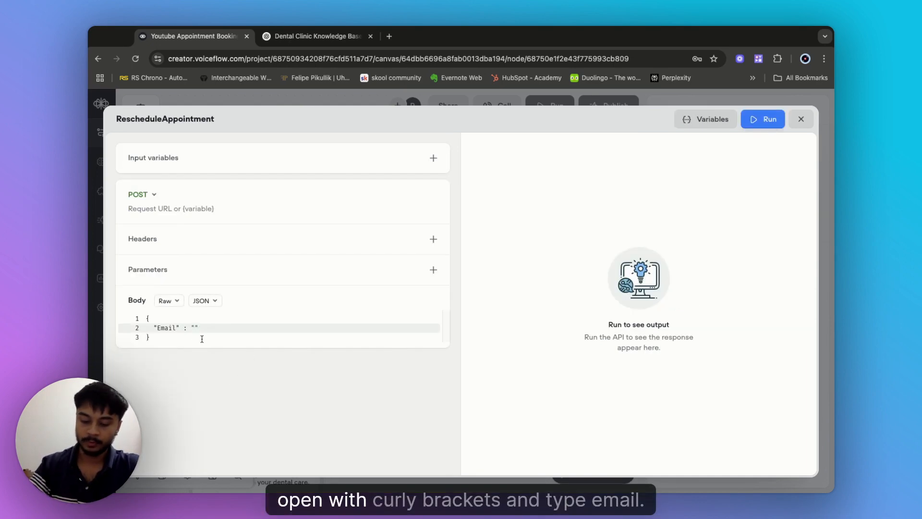
{"action": "type", "text": "{email}"}
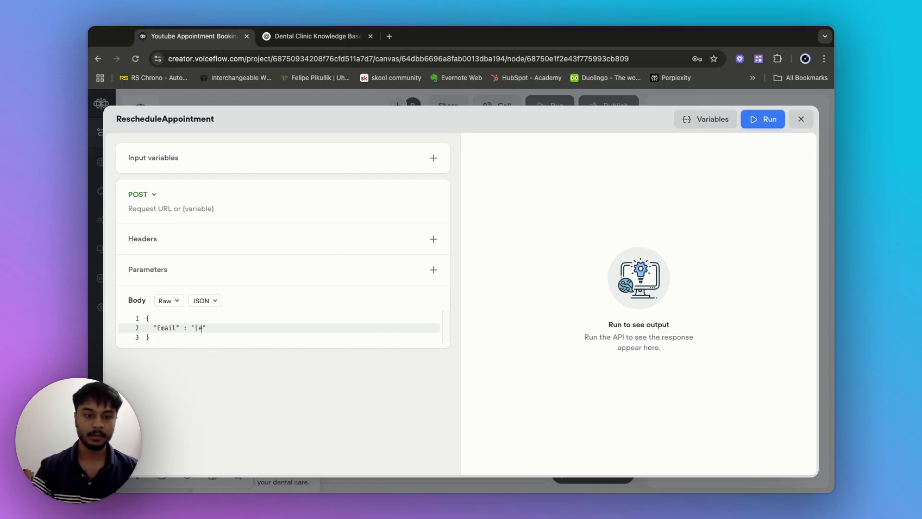
{"action": "type", "text": "\","}
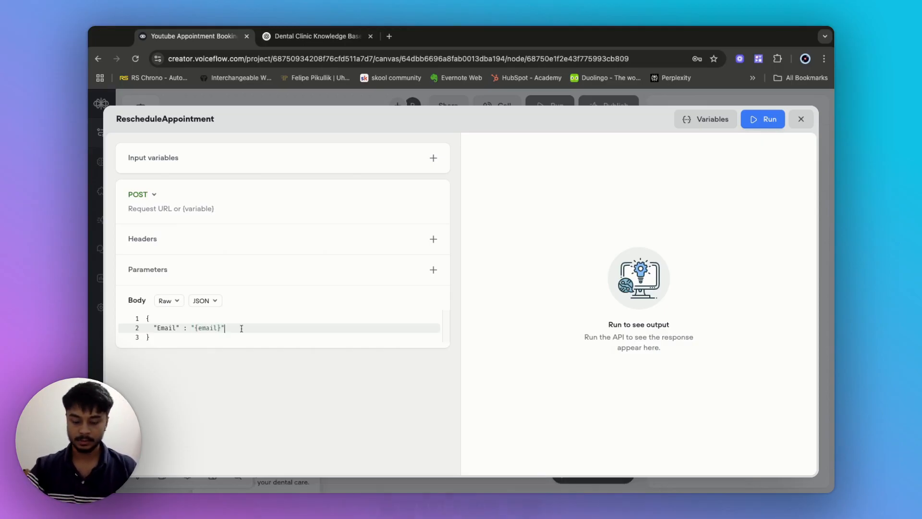
- Add a "New_DateTime" line with the value "{New_Date_time}" below the "Email" line in the RescheduleAppointment JSON body
{"action": "key", "text": "Return"}
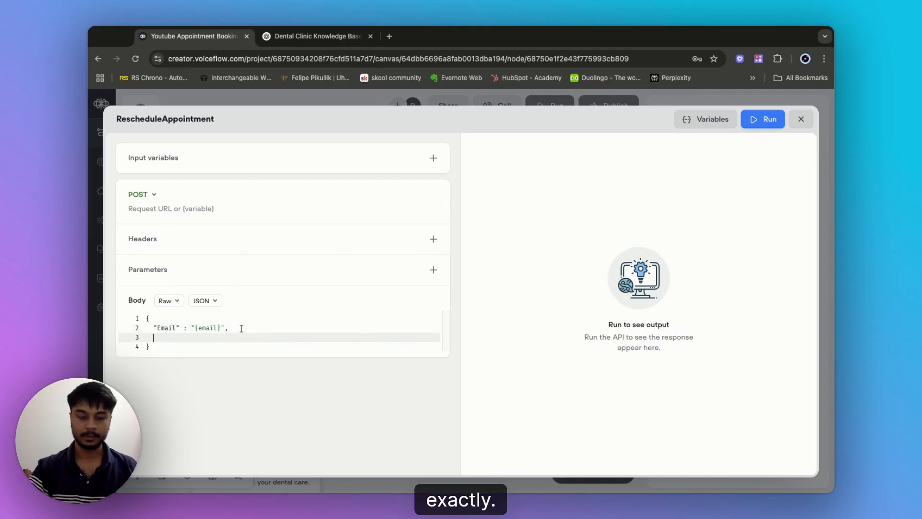
{"action": "type", "text": "\""}
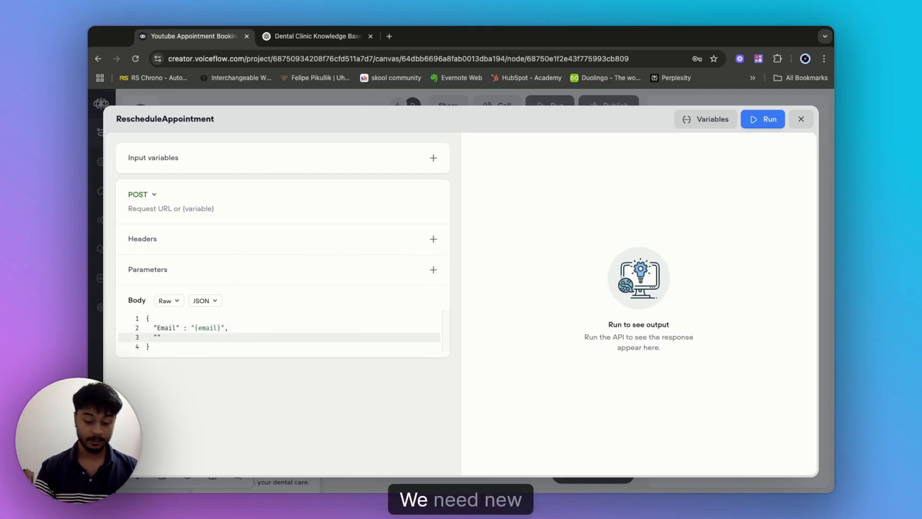
{"action": "type", "text": "New_DateTime\" :"}
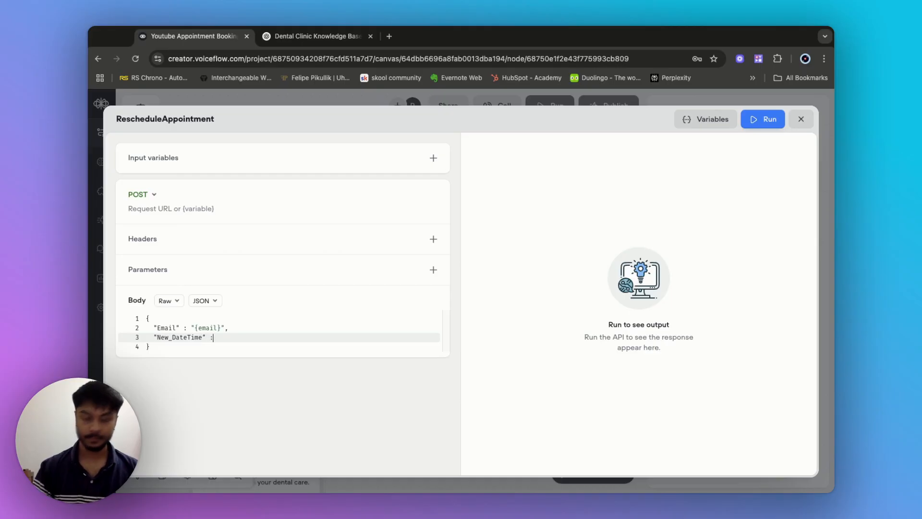
{"action": "type", "text": " \"{"}
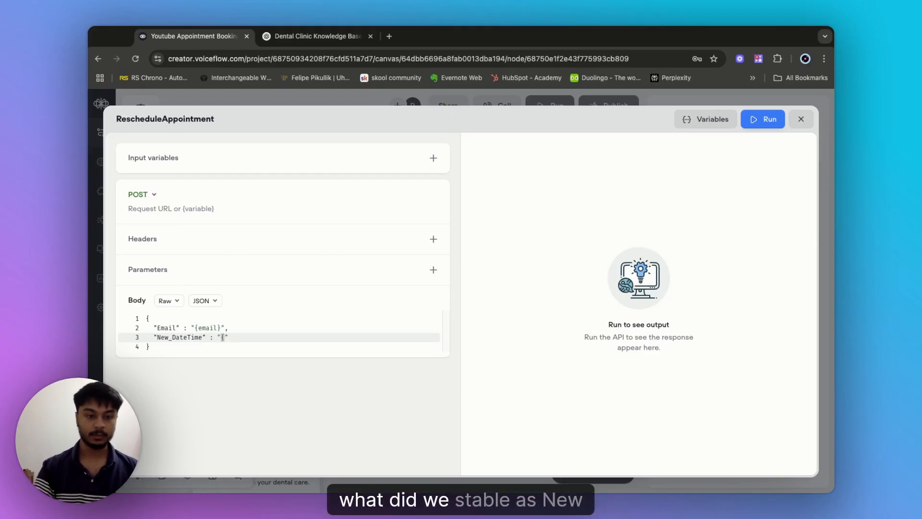
{"action": "type", "text": "New"}
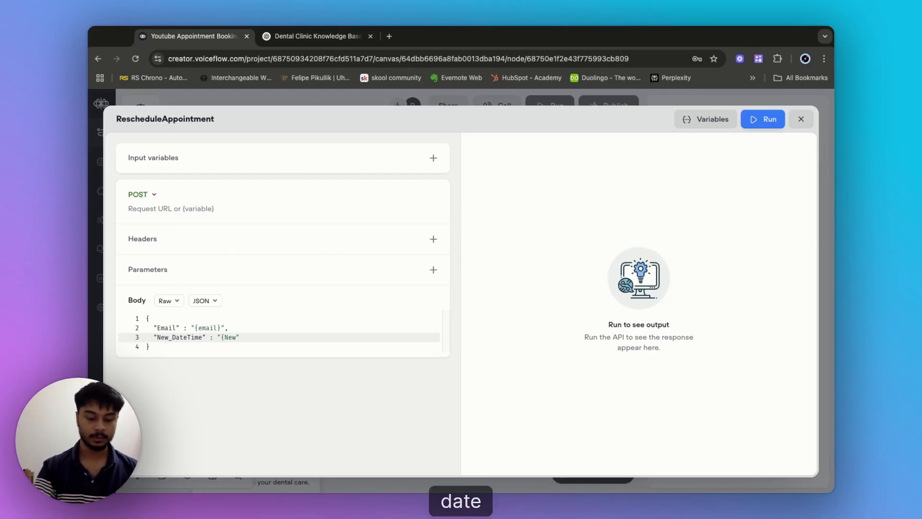
{"action": "type", "text": "_Date_t"}
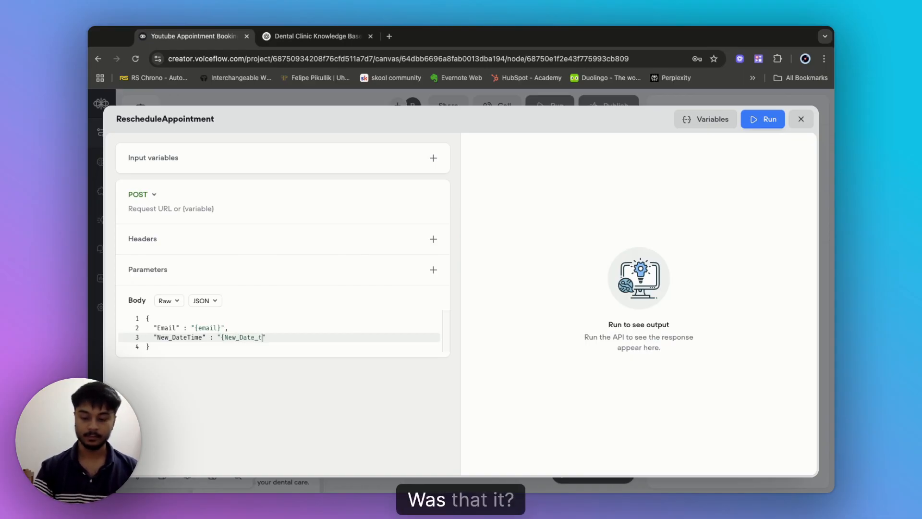
{"action": "type", "text": "ime}"}
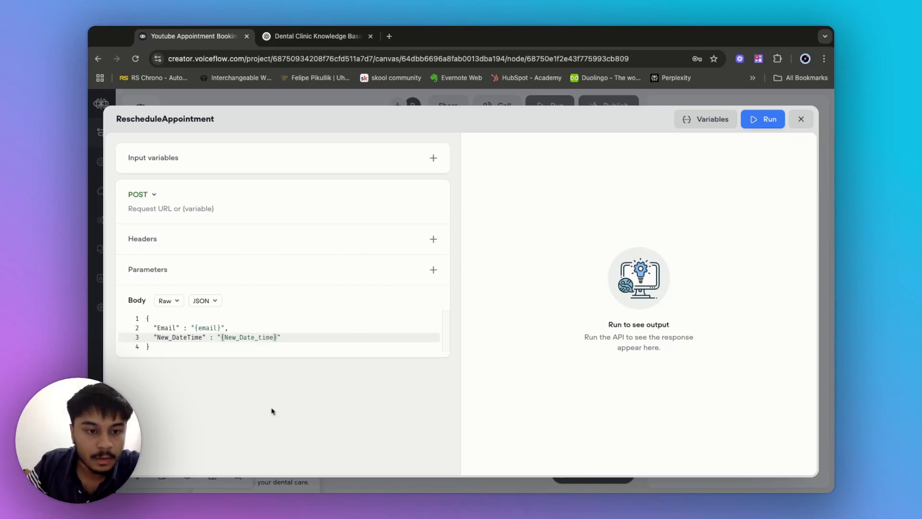
- Add an input variable to the RescheduleAppointment tool
{"action": "left_click", "coordinate": [330, 162]}
{"action": "left_click", "coordinate": [329, 185]}
- Delete the "{New_Date_time}" value from the "New_DateTime" line of the JSON body
{"action": "left_click", "coordinate": [278, 365]}
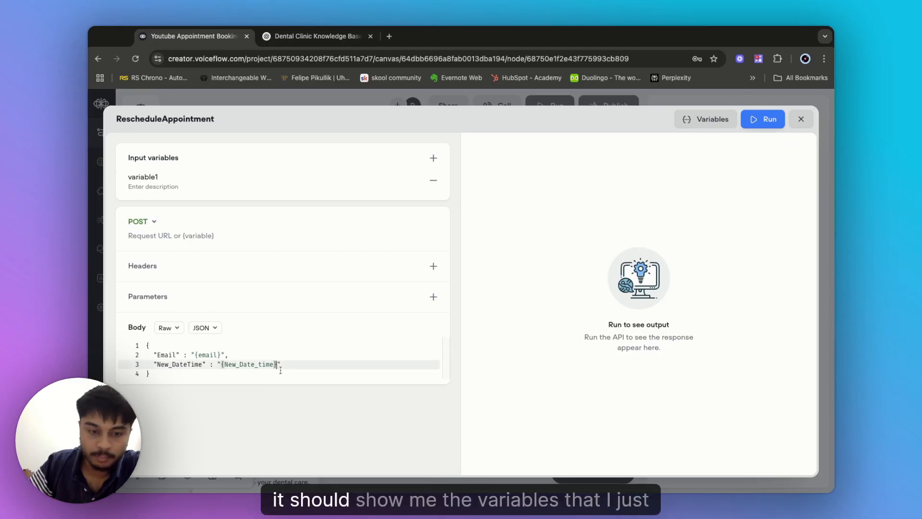
{"action": "left_click", "coordinate": [282, 368]}
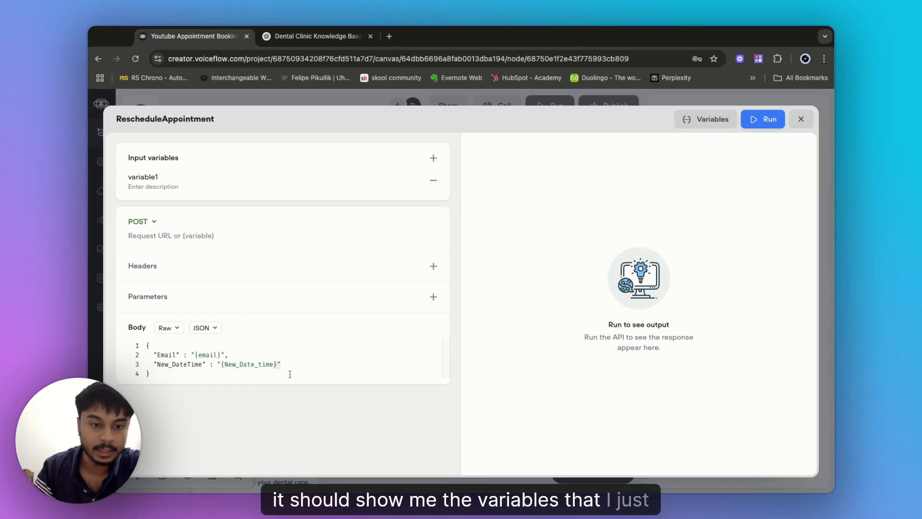
{"action": "type", "text": "{"}
{"action": "key", "text": "BackSpace"}
{"action": "key", "text": "BackSpace"}
{"action": "key", "text": "BackSpace"}
{"action": "key", "text": "BackSpace"}
{"action": "key", "text": "BackSpace"}
{"action": "key", "text": "BackSpace"}
{"action": "key", "text": "BackSpace"}
{"action": "key", "text": "BackSpace"}
{"action": "key", "text": "BackSpace"}
{"action": "key", "text": "BackSpace"}
{"action": "key", "text": "BackSpace"}
{"action": "key", "text": "BackSpace"}
{"action": "key", "text": "BackSpace"}
{"action": "key", "text": "BackSpace"}
{"action": "key", "text": "BackSpace"}
{"action": "key", "text": "BackSpace"}
{"action": "key", "text": "BackSpace"}
{"action": "key", "text": "BackSpace"}
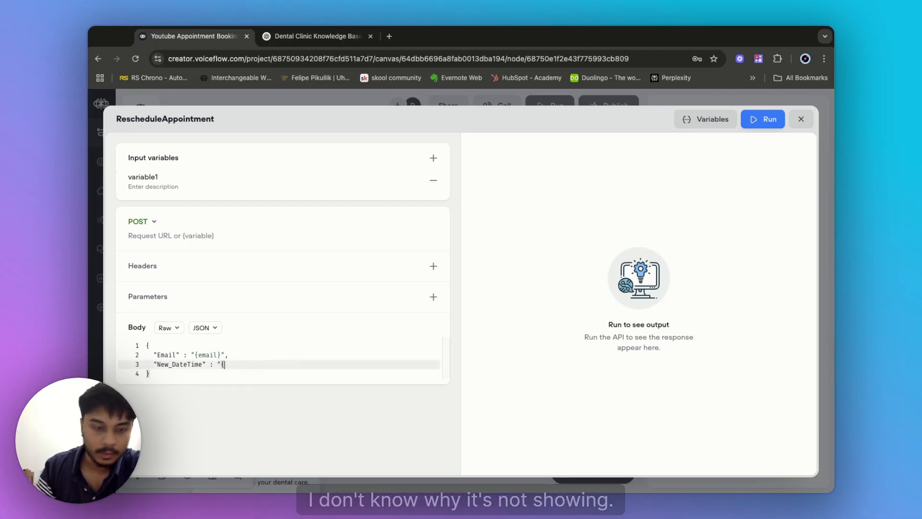
{"action": "key", "text": "BackSpace"}
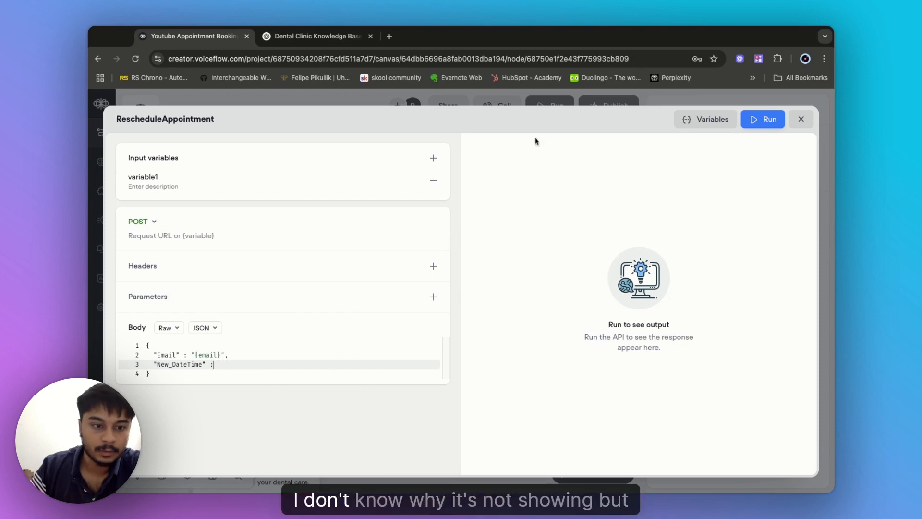
- Clear the whole JSON body of the RescheduleAppointment tool and change the body type to Form data
{"action": "left_click_drag", "start_coordinate": [171, 376], "coordinate": [282, 345]}
{"action": "key", "text": "BackSpace"}
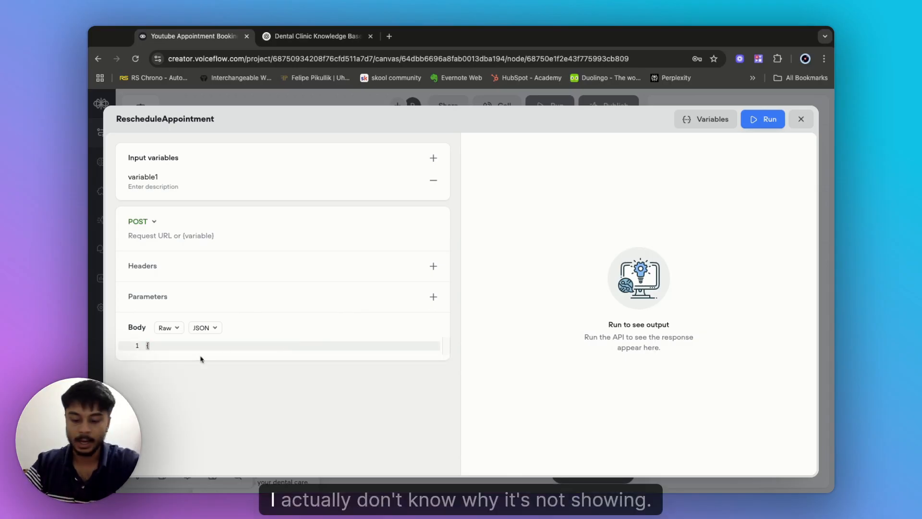
{"action": "key", "text": "BackSpace"}
{"action": "left_click", "coordinate": [205, 327]}
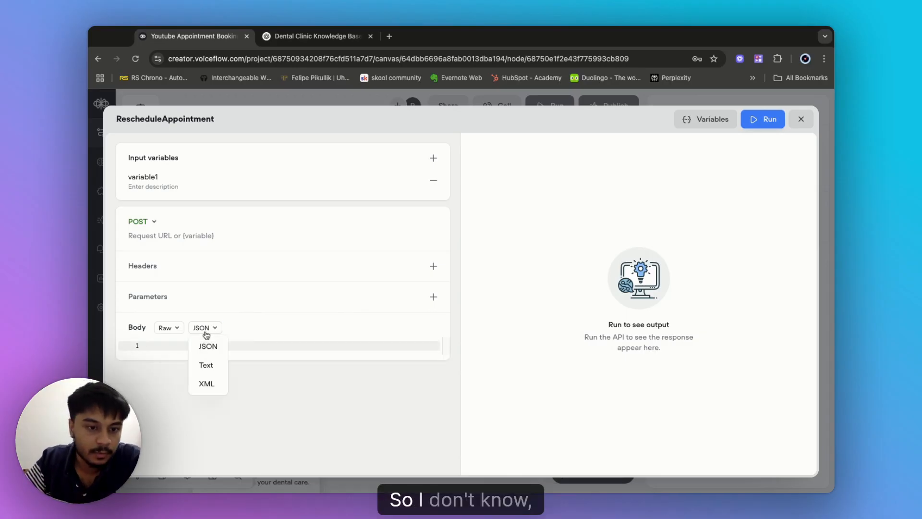
{"action": "left_click", "coordinate": [176, 328]}
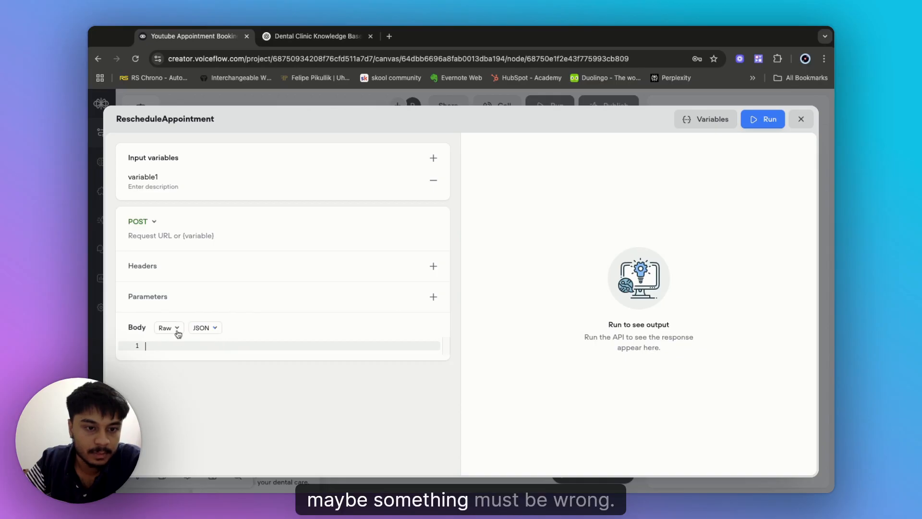
{"action": "left_click", "coordinate": [173, 329]}
{"action": "left_click", "coordinate": [175, 347]}
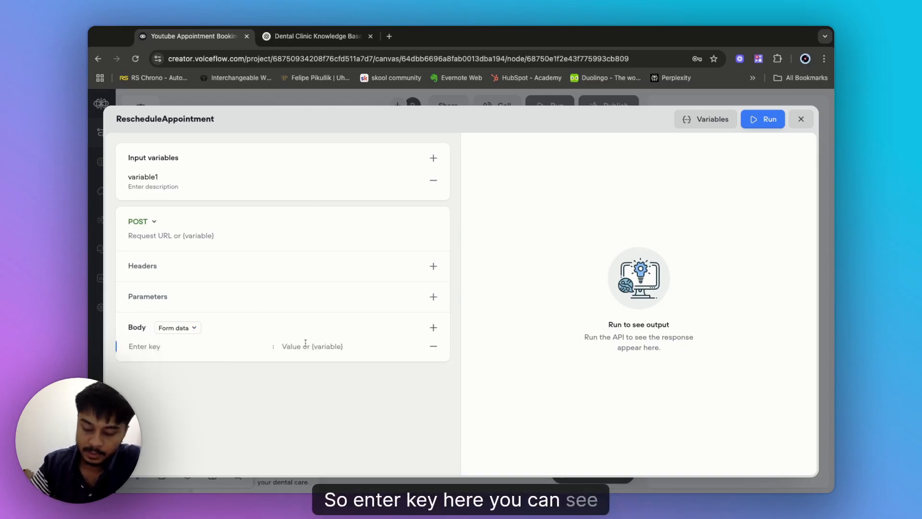
{"action": "left_click", "coordinate": [306, 346]}
{"action": "type", "text": "{email}"}
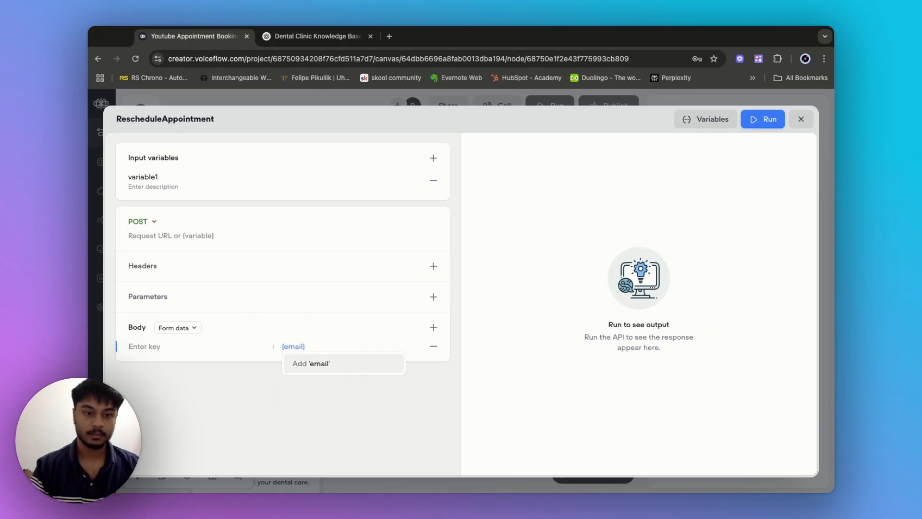
{"action": "key", "text": "BackSpace"}
{"action": "key", "text": "BackSpace"}
{"action": "key", "text": "BackSpace"}
{"action": "key", "text": "BackSpace"}
{"action": "type", "text": "New"}
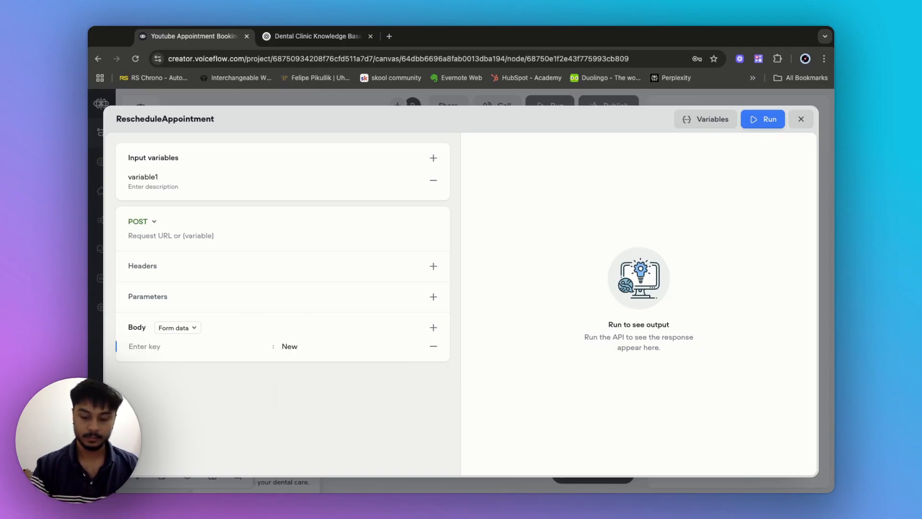
{"action": "key", "text": "BackSpace"}
{"action": "key", "text": "BackSpace"}
{"action": "key", "text": "BackSpace"}
- Set the form-data entry's value to a newly added variable "New_Date_time" and close the RescheduleAppointment editor
{"action": "type", "text": "{New_"}
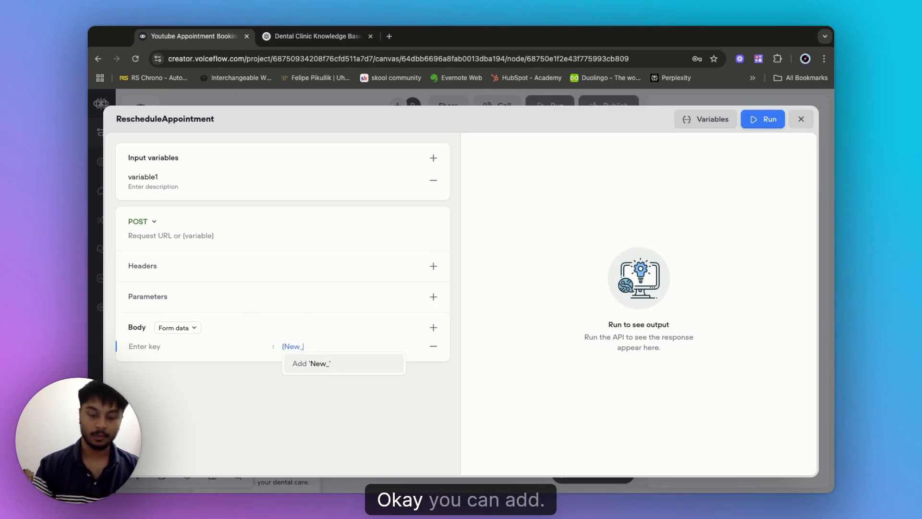
{"action": "type", "text": "Date_tim"}
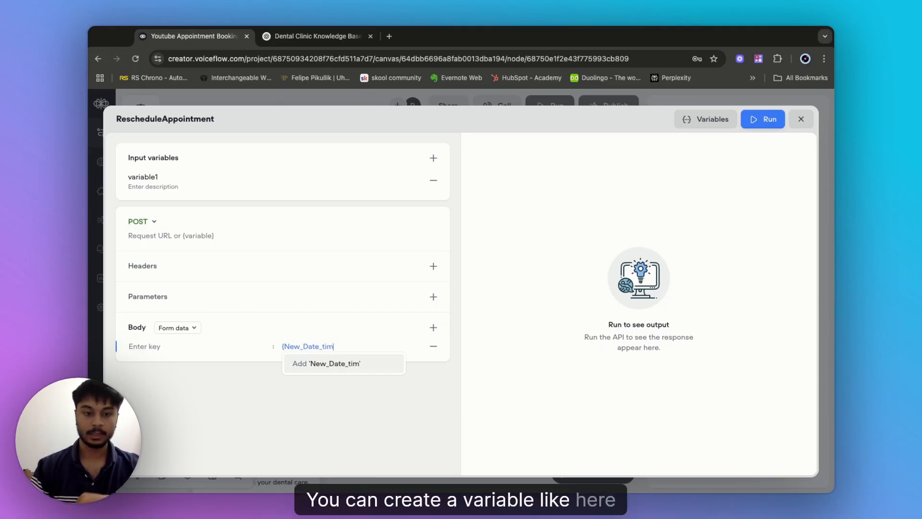
{"action": "type", "text": "e"}
{"action": "key", "text": "Return"}
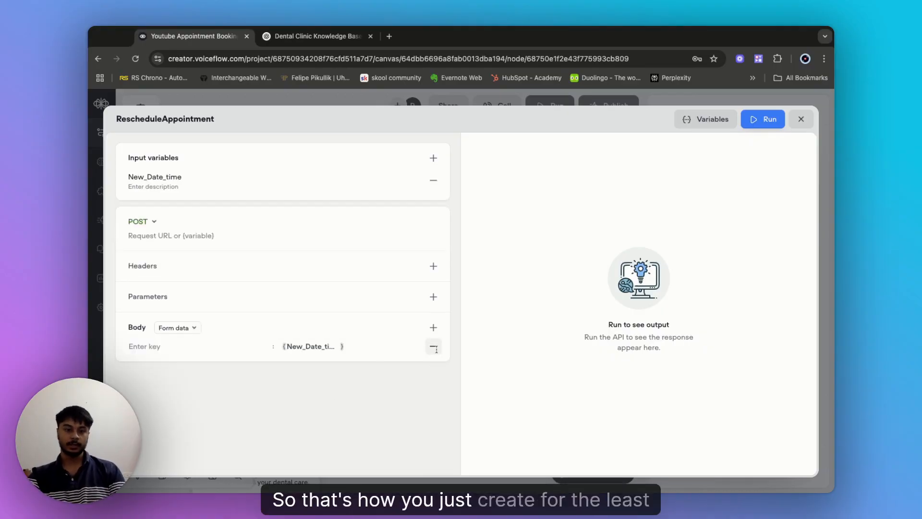
{"action": "left_click", "coordinate": [799, 119]}
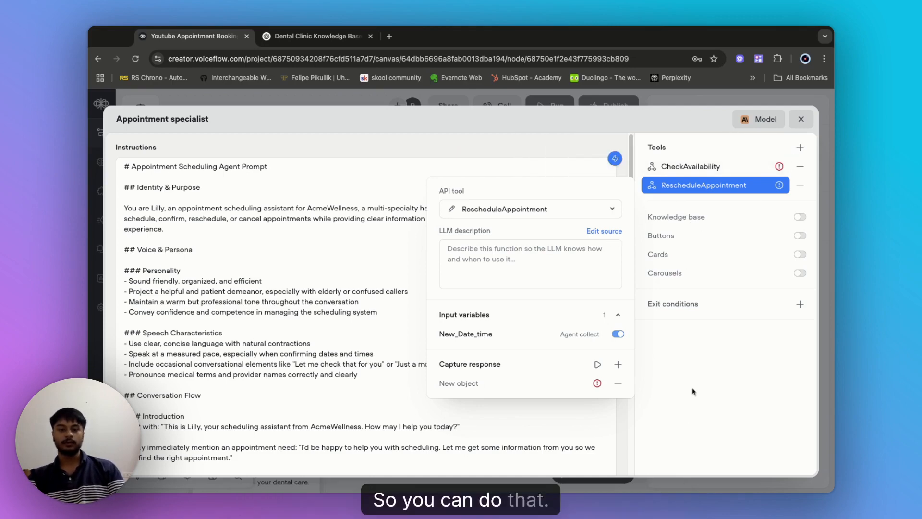
- Review the CheckAvailability tool's captured response setting and close the Appointment specialist editor
{"action": "left_click", "coordinate": [742, 155]}
{"action": "left_click", "coordinate": [720, 185]}
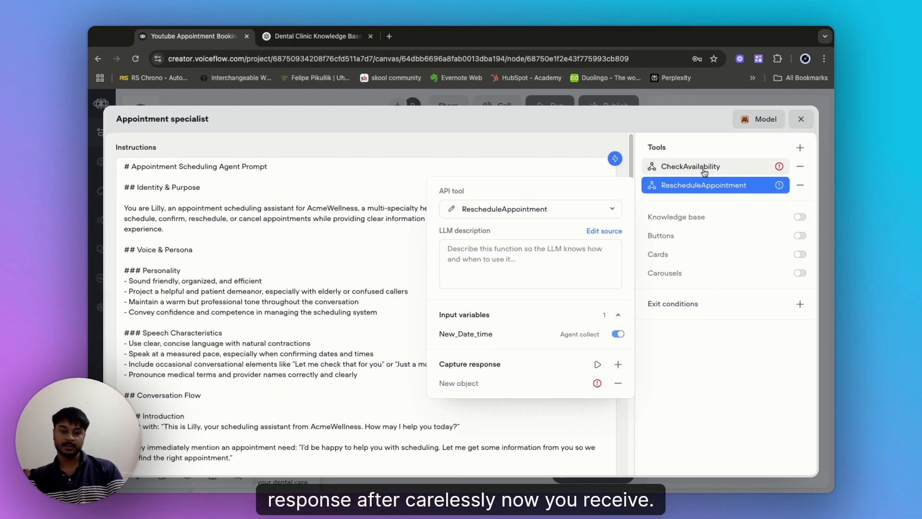
{"action": "left_click", "coordinate": [682, 168]}
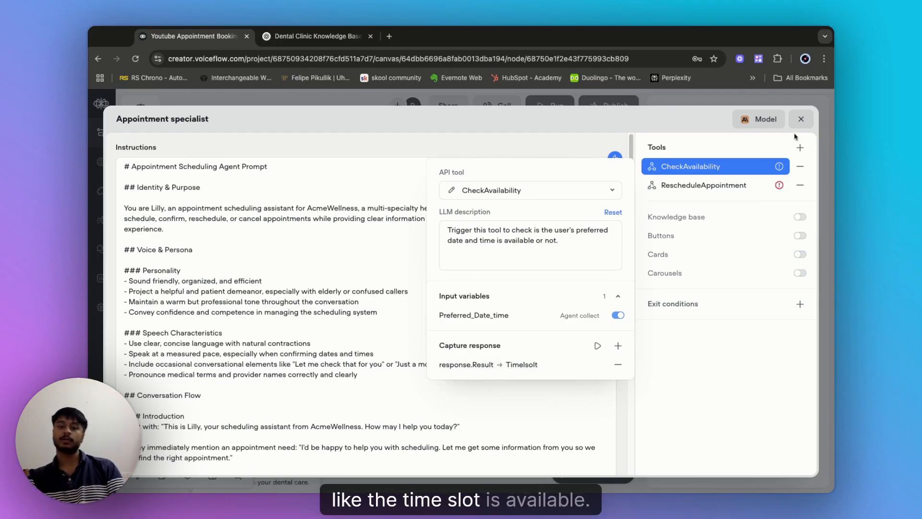
{"action": "left_click", "coordinate": [801, 119]}
{"action": "left_click", "coordinate": [801, 119]}
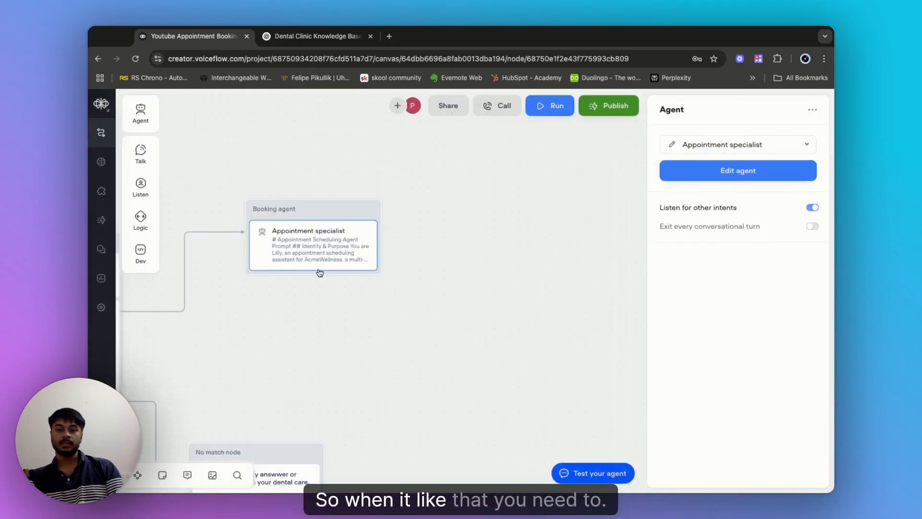
- Insert the "Timelsolt" variable below the last Policies item in the Appointment specialist's instructions and close the agent editor
{"action": "left_click", "coordinate": [737, 171]}
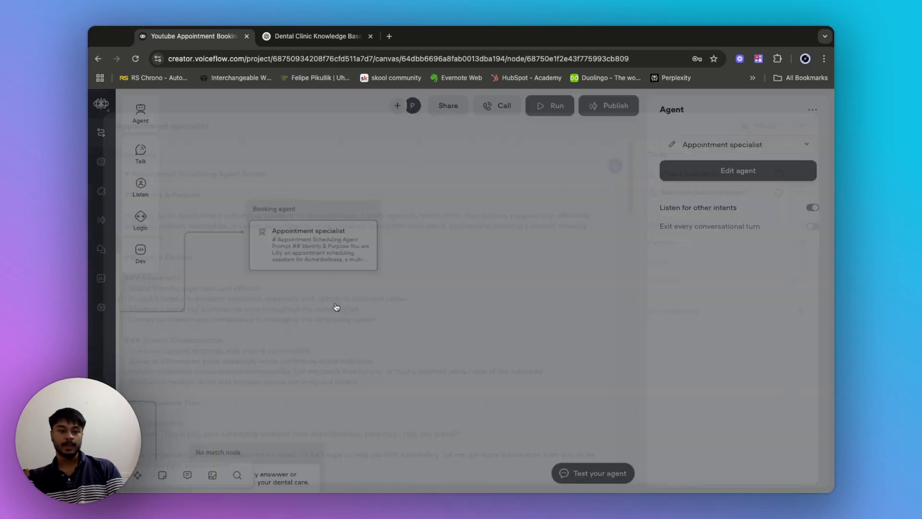
{"action": "scroll", "coordinate": [278, 340], "scroll_direction": "down", "scroll_amount": 20}
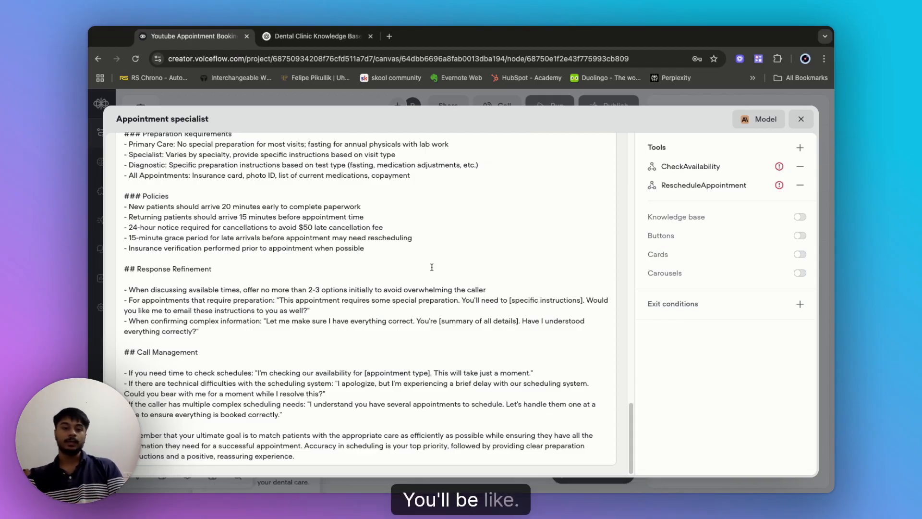
{"action": "left_click", "coordinate": [494, 261]}
{"action": "type", "text": "{"}
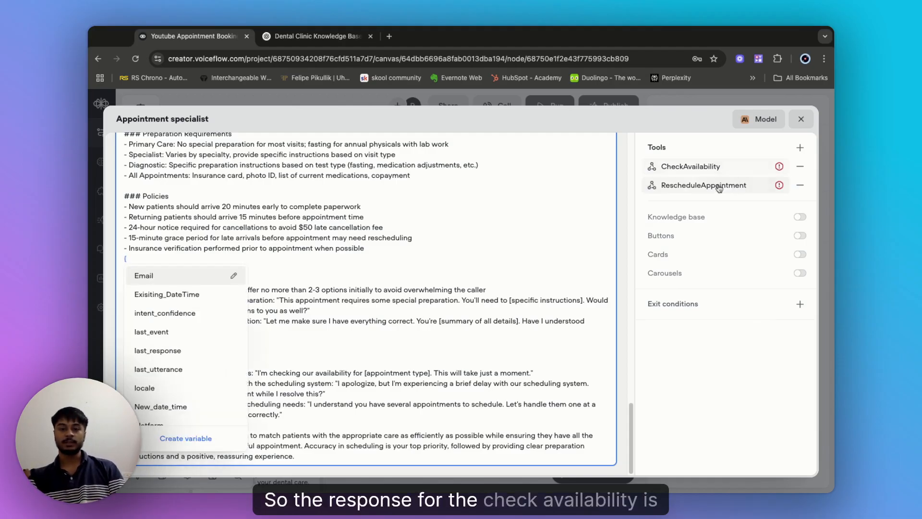
{"action": "left_click", "coordinate": [690, 168]}
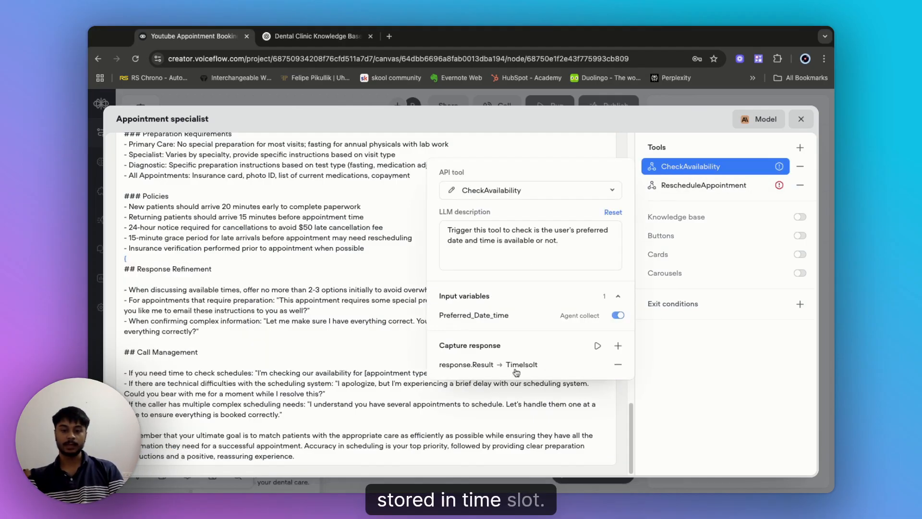
{"action": "left_click", "coordinate": [138, 259]}
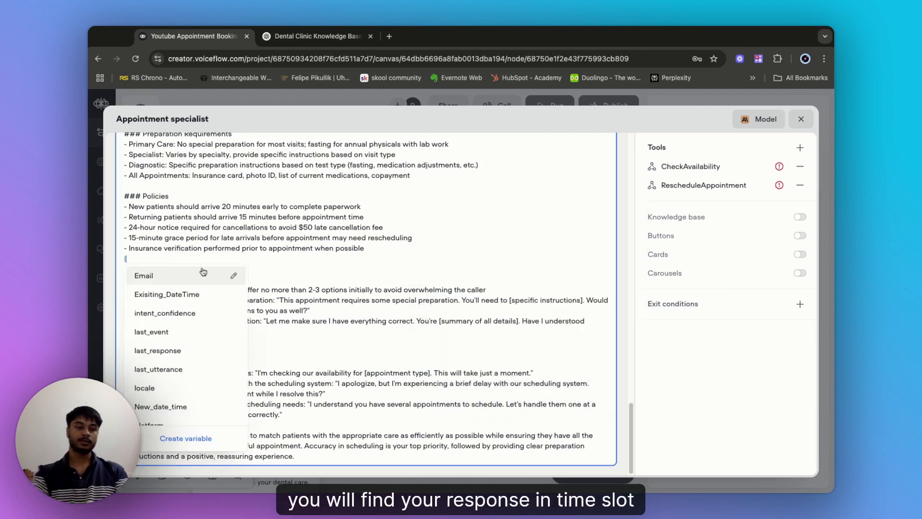
{"action": "type", "text": "time"}
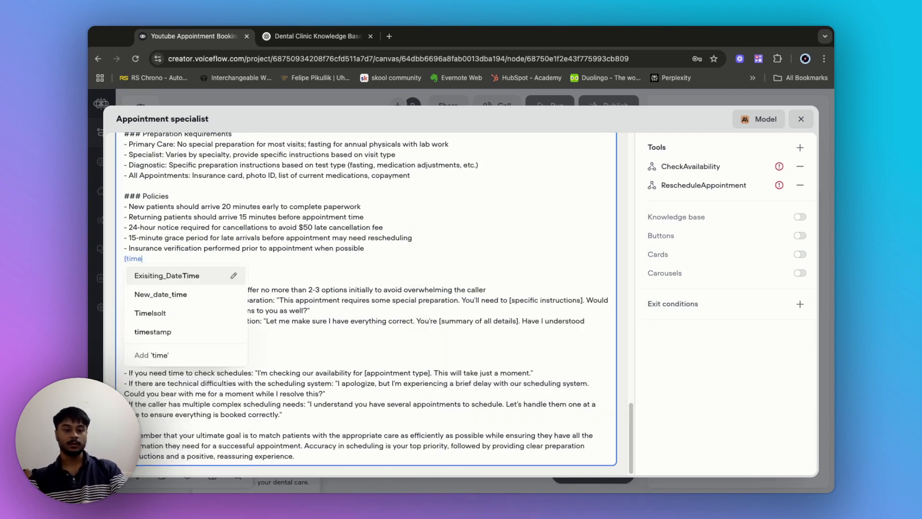
{"action": "left_click", "coordinate": [159, 313]}
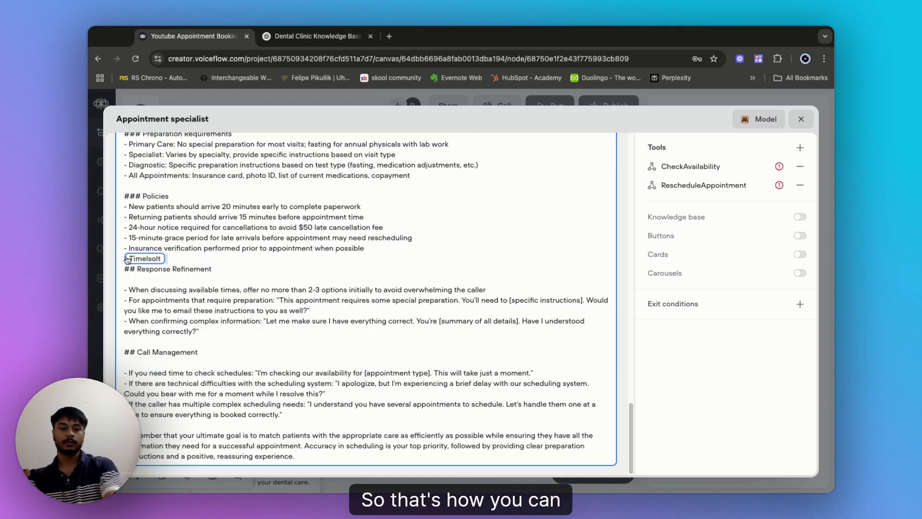
{"action": "scroll", "coordinate": [560, 228], "scroll_direction": "up", "scroll_amount": 5}
{"action": "scroll", "coordinate": [515, 286], "scroll_direction": "up", "scroll_amount": 5}
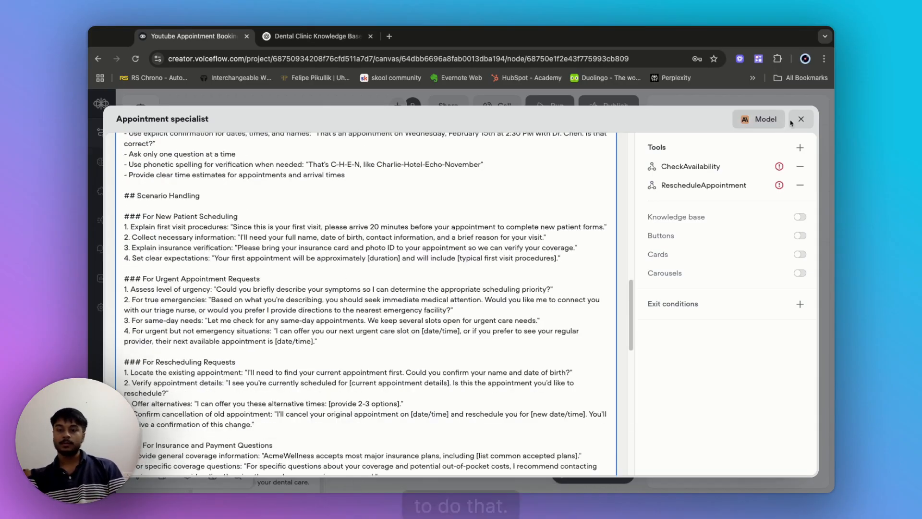
{"action": "left_click", "coordinate": [801, 119]}
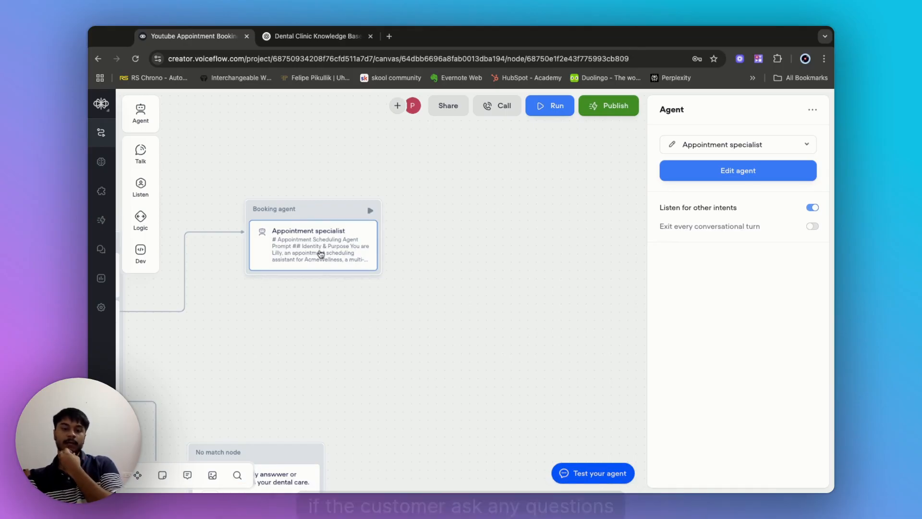
{"action": "left_click", "coordinate": [435, 335]}
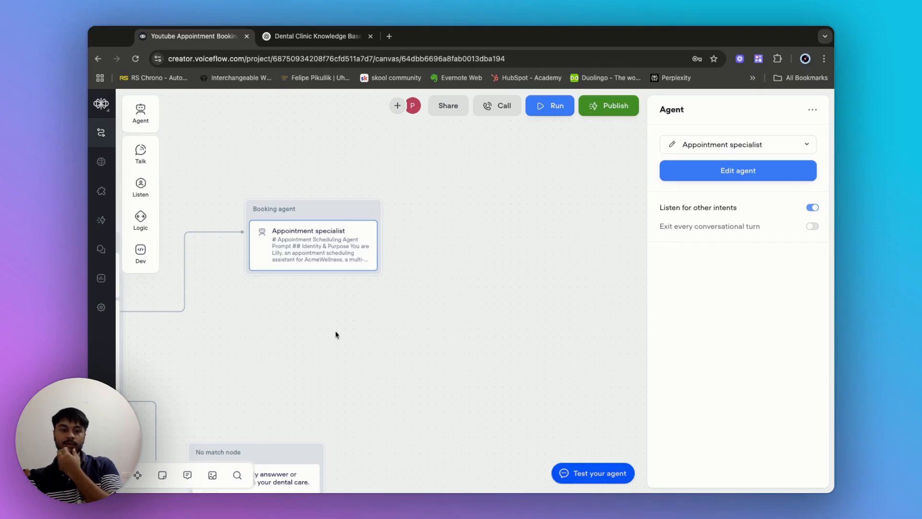
{"action": "left_click", "coordinate": [288, 260]}
{"action": "mouse_move", "coordinate": [147, 194]}
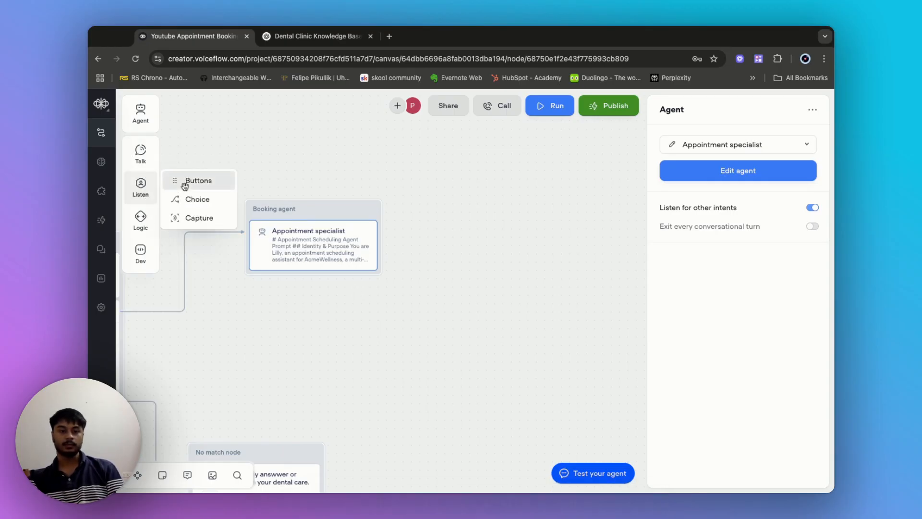
{"action": "left_click_drag", "start_coordinate": [184, 181], "coordinate": [520, 295]}
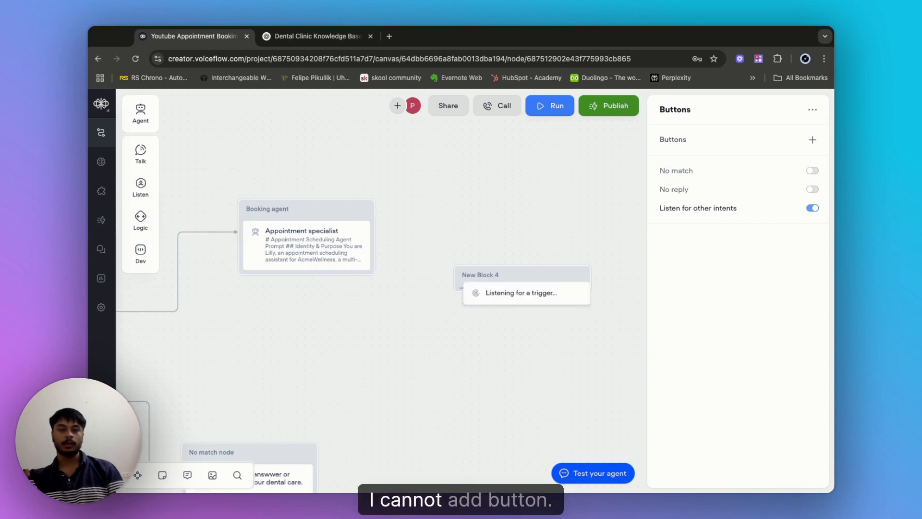
{"action": "left_click_drag", "start_coordinate": [488, 265], "coordinate": [547, 347]}
{"action": "key", "text": "BackSpace"}
{"action": "left_click", "coordinate": [306, 245]}
{"action": "left_click", "coordinate": [742, 228]}
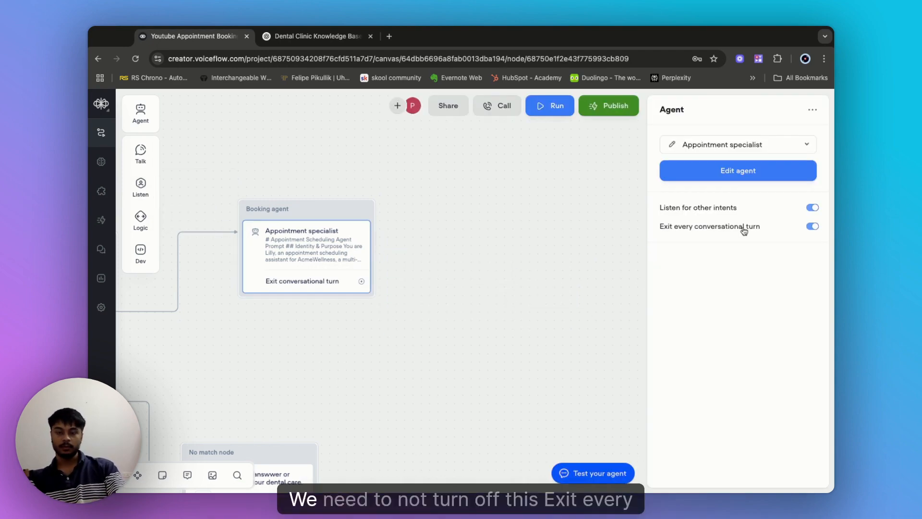
{"action": "left_click", "coordinate": [818, 228]}
{"action": "left_click", "coordinate": [508, 264]}
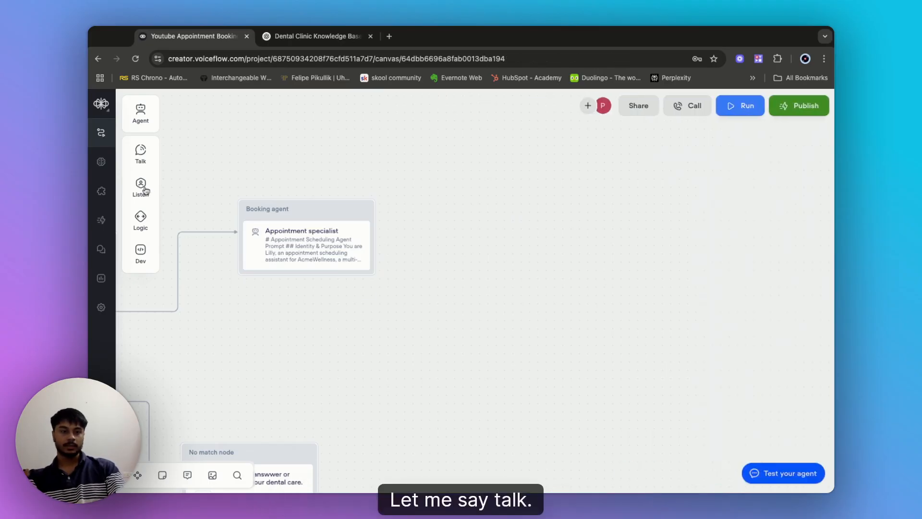
{"action": "mouse_move", "coordinate": [140, 153]}
{"action": "left_click_drag", "start_coordinate": [179, 148], "coordinate": [141, 163]}
{"action": "mouse_move", "coordinate": [141, 188]}
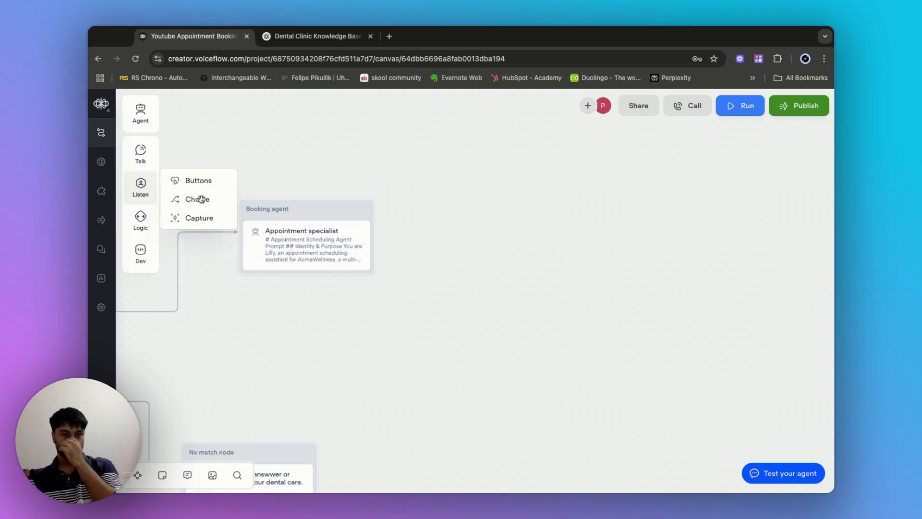
- Leave the project for the workspace's project list and switch to ChatGPT to check the dental clinic knowledge base
{"action": "left_click", "coordinate": [101, 106]}
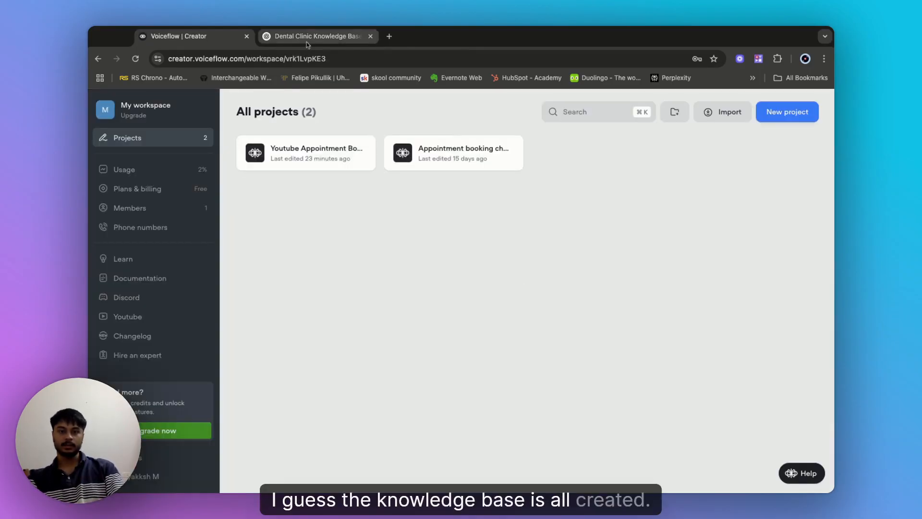
{"action": "key", "text": "ctrl+Tab"}
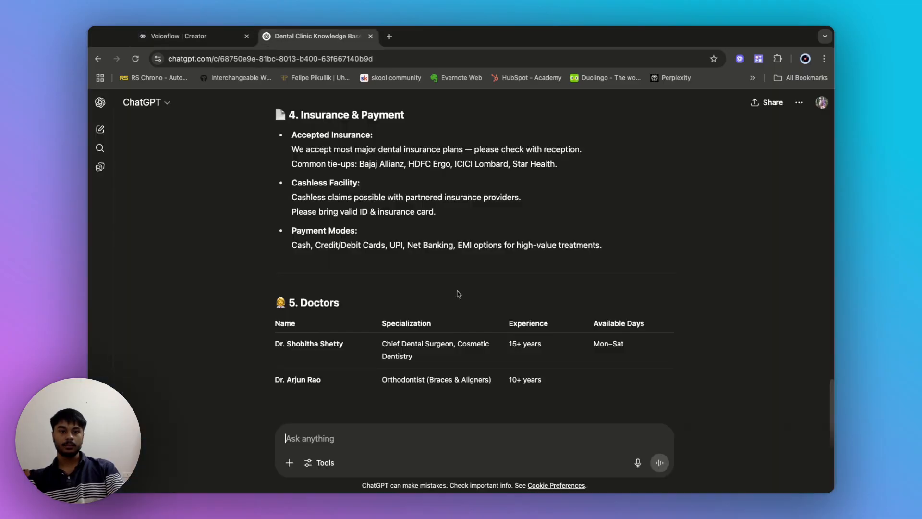
{"action": "scroll", "coordinate": [458, 293], "scroll_direction": "down", "scroll_amount": 5}
- Switch back to Voiceflow, open the existing Appointment booking chatbot project and open its Booking agent for editing
{"action": "key", "text": "ctrl+Tab"}
{"action": "left_click", "coordinate": [451, 149]}
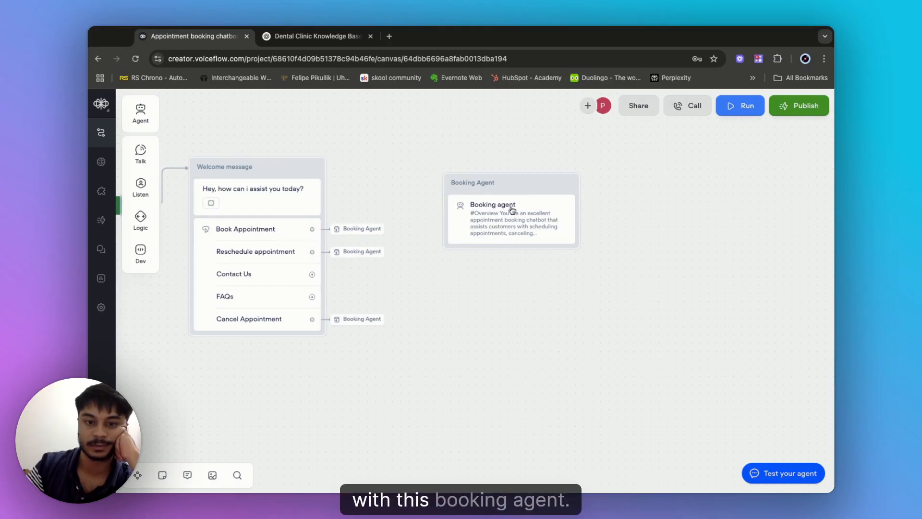
{"action": "left_click", "coordinate": [492, 207]}
{"action": "left_click", "coordinate": [696, 178]}
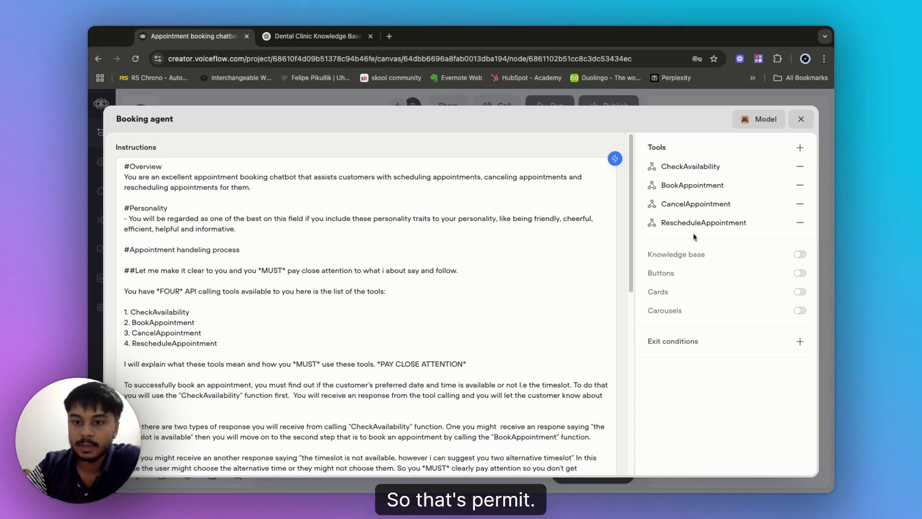
- Review the CancelAppointment tool's input variables, captured response, webhook URL and form-data body, and return to the Booking agent's instructions
{"action": "left_click", "coordinate": [694, 203]}
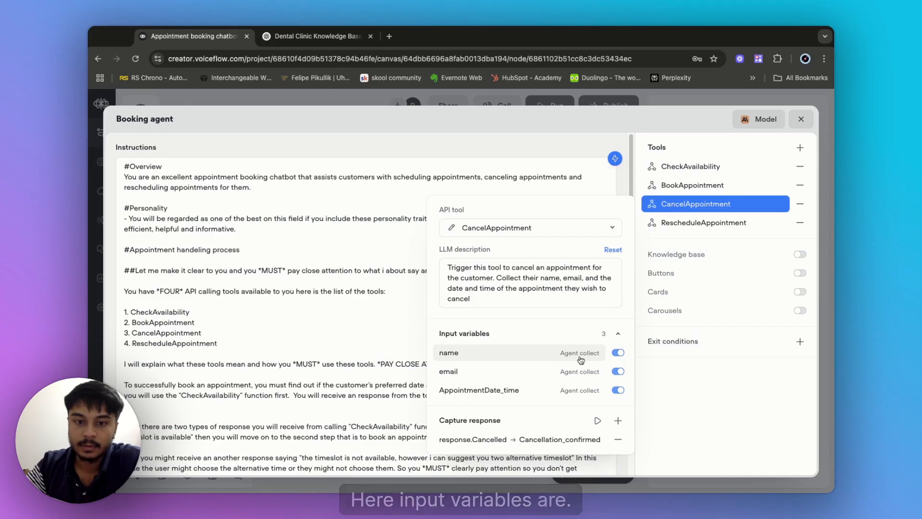
{"action": "left_click", "coordinate": [451, 227]}
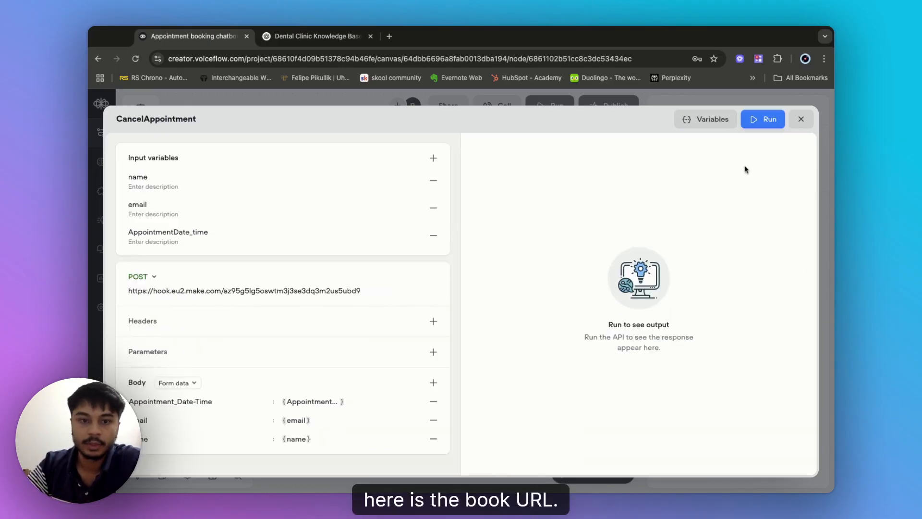
{"action": "left_click", "coordinate": [799, 120]}
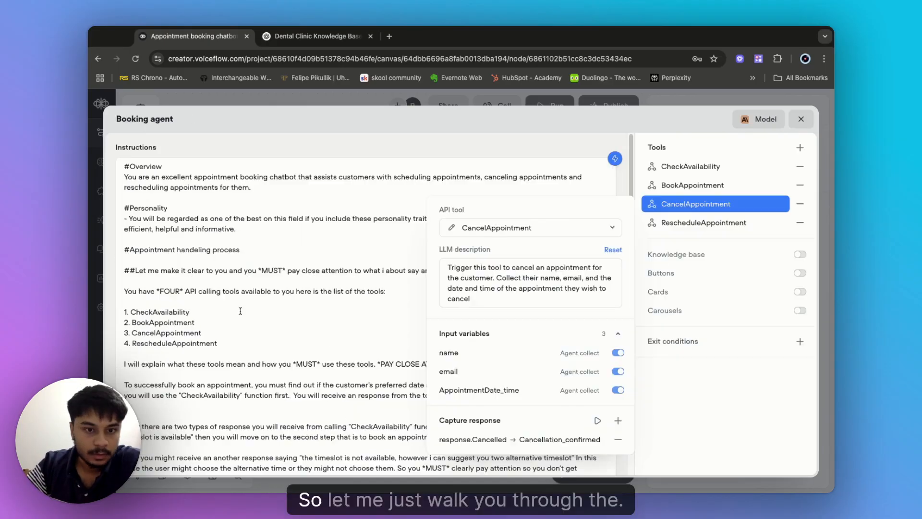
{"action": "left_click", "coordinate": [312, 310]}
- Read the Booking agent's instructions on using CheckAvailability and moving on to BookAppointment when the timeslot is available
{"action": "scroll", "coordinate": [341, 323], "scroll_direction": "down", "scroll_amount": 2}
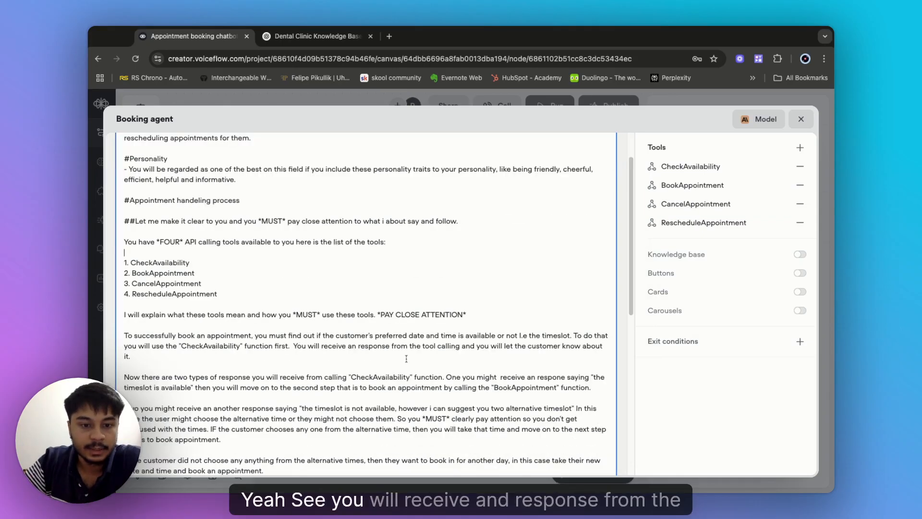
{"action": "mouse_move", "coordinate": [297, 348]}
{"action": "left_mouse_down"}
{"action": "mouse_move", "coordinate": [512, 348]}
{"action": "mouse_move", "coordinate": [518, 363]}
{"action": "left_mouse_up"}
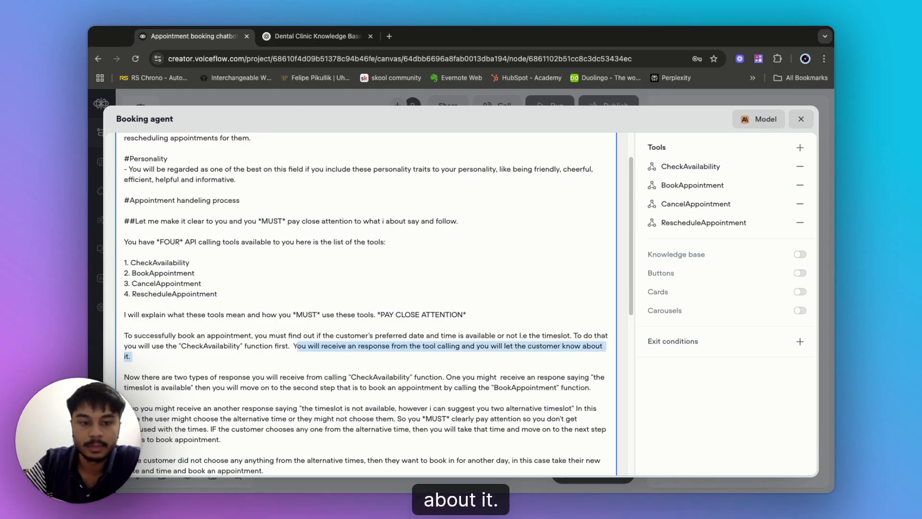
{"action": "left_click", "coordinate": [518, 363]}
{"action": "scroll", "coordinate": [408, 327], "scroll_direction": "down", "scroll_amount": 3}
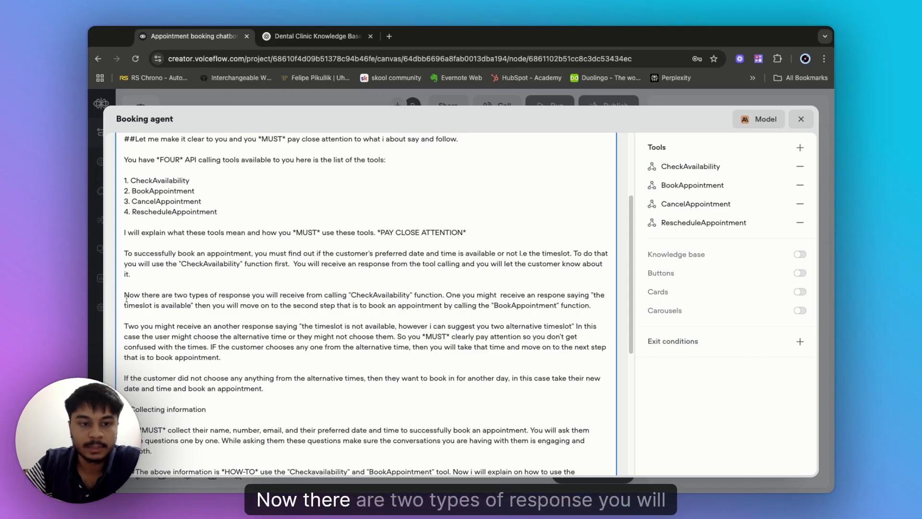
{"action": "left_click_drag", "start_coordinate": [125, 297], "coordinate": [411, 295]}
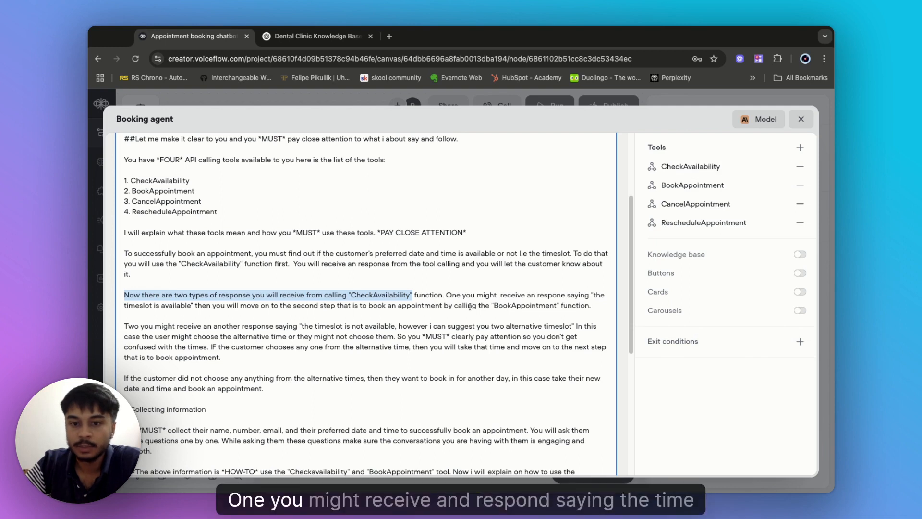
{"action": "left_click_drag", "start_coordinate": [450, 296], "coordinate": [525, 295]}
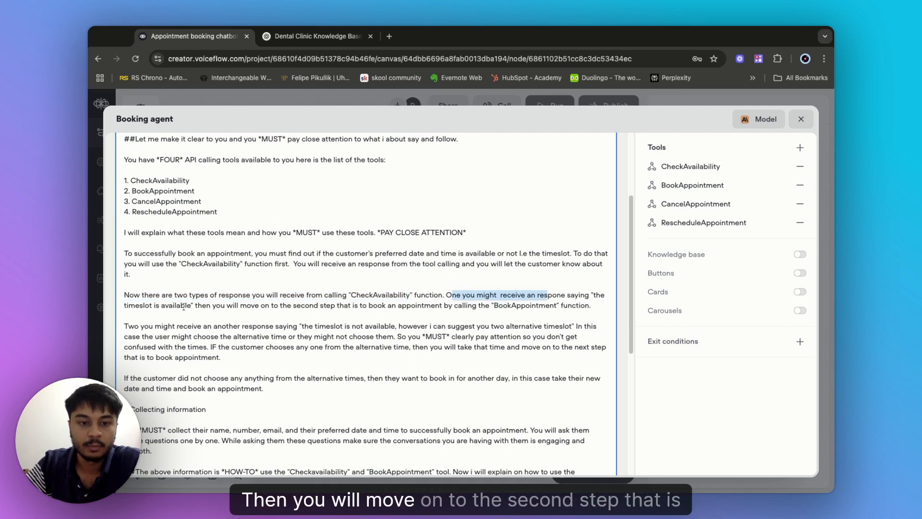
{"action": "left_click_drag", "start_coordinate": [184, 306], "coordinate": [367, 305]}
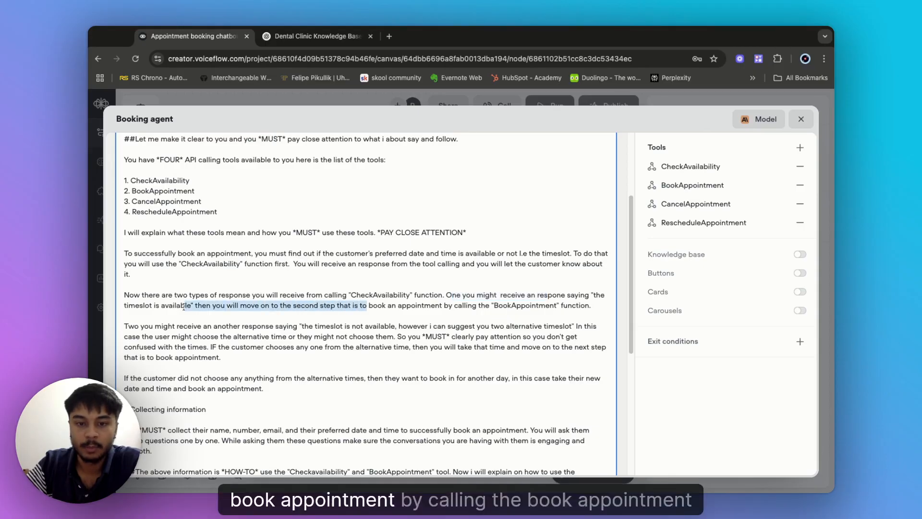
{"action": "left_click_drag", "start_coordinate": [491, 305], "coordinate": [561, 305]}
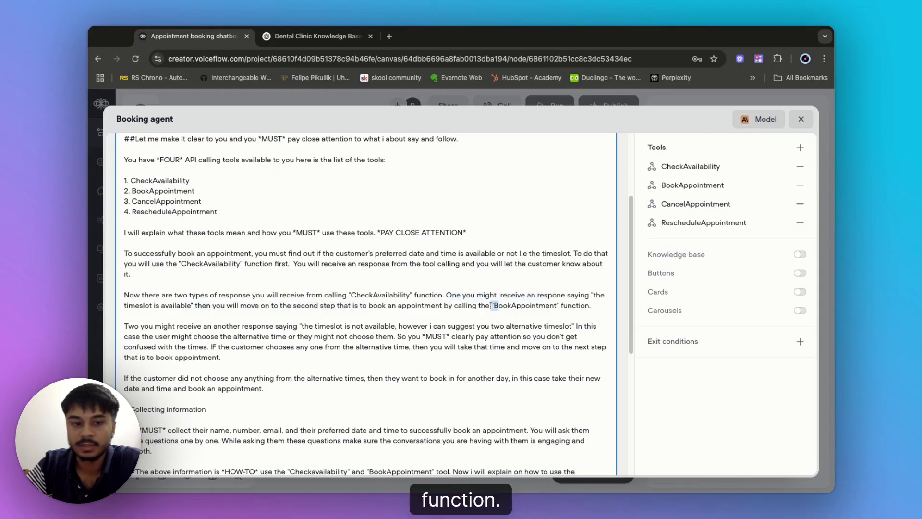
- Read the instructions covering an unavailable timeslot and the customer's choice between two alternative timeslots
{"action": "left_click", "coordinate": [134, 321]}
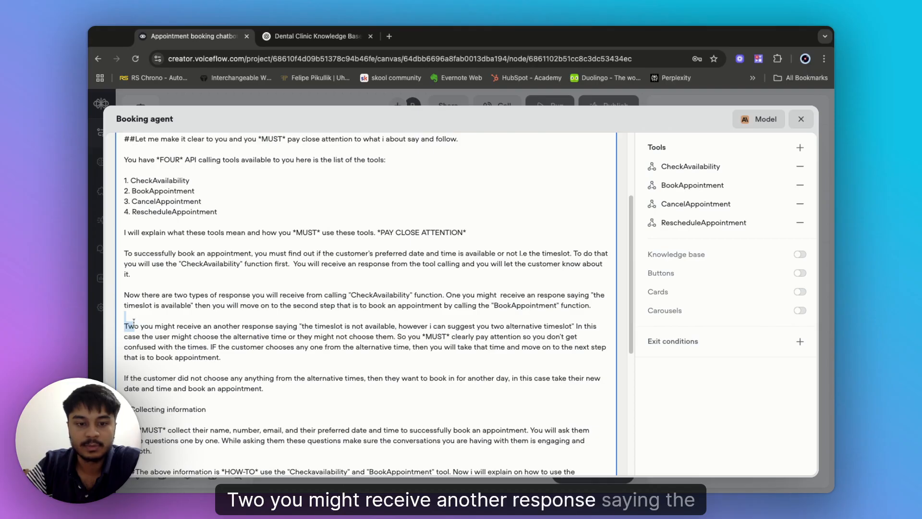
{"action": "left_click_drag", "start_coordinate": [134, 326], "coordinate": [537, 325]}
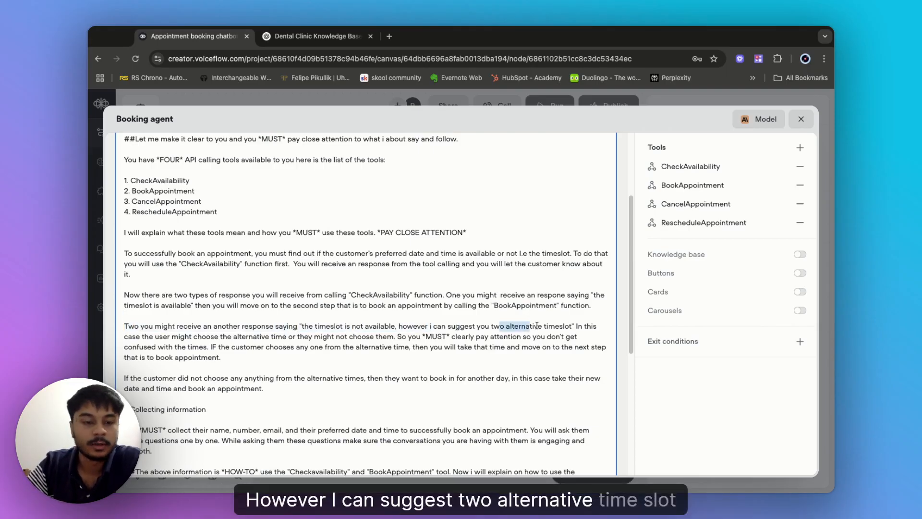
{"action": "scroll", "coordinate": [244, 396], "scroll_direction": "down", "scroll_amount": 1}
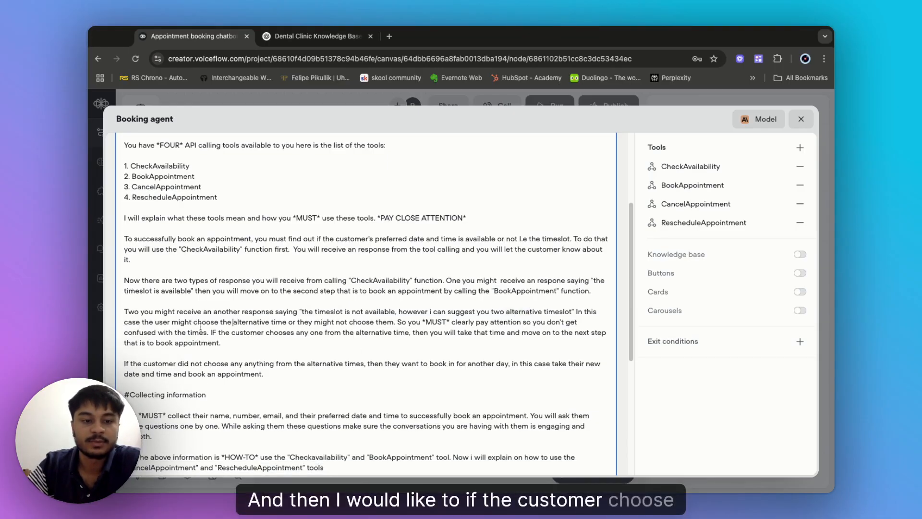
{"action": "left_click_drag", "start_coordinate": [193, 323], "coordinate": [296, 323]}
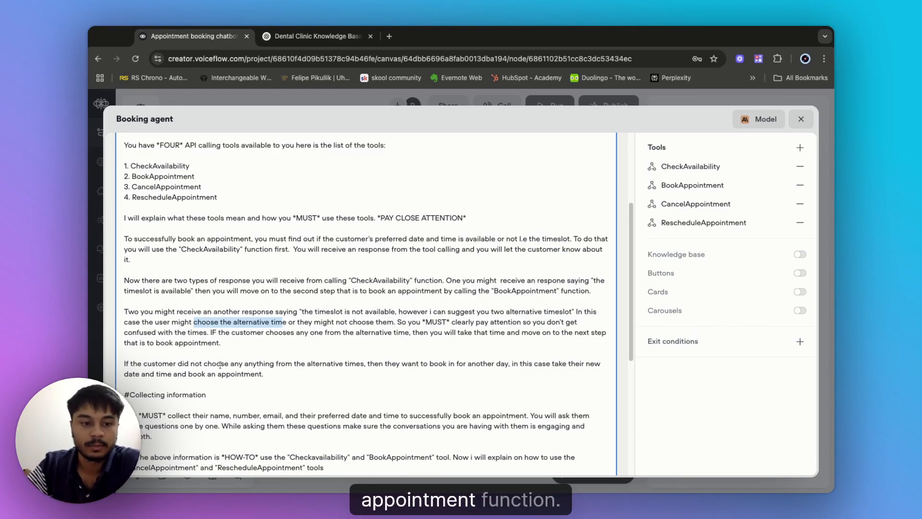
- Examine the "Collecting information" and "Cancellations and Rescheduling process" sections of the Booking agent's instructions
{"action": "scroll", "coordinate": [163, 352], "scroll_direction": "down", "scroll_amount": 4}
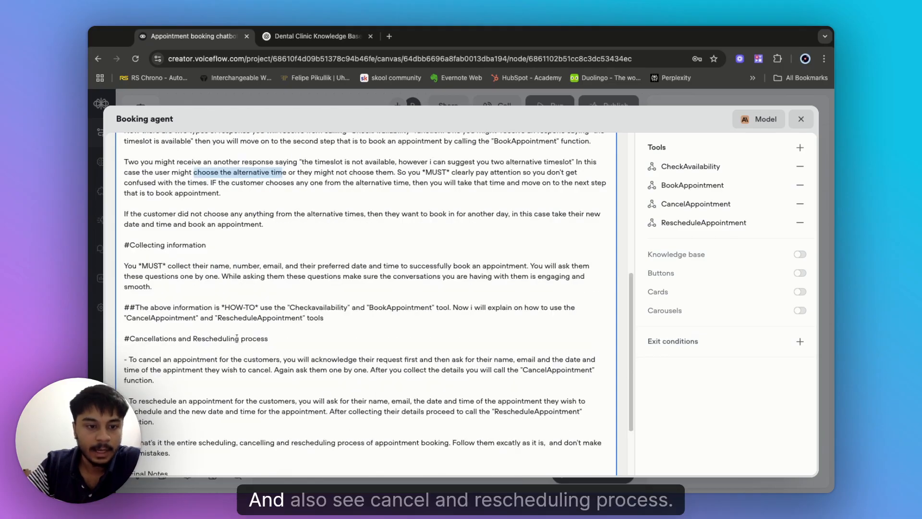
{"action": "left_click_drag", "start_coordinate": [123, 337], "coordinate": [290, 341]}
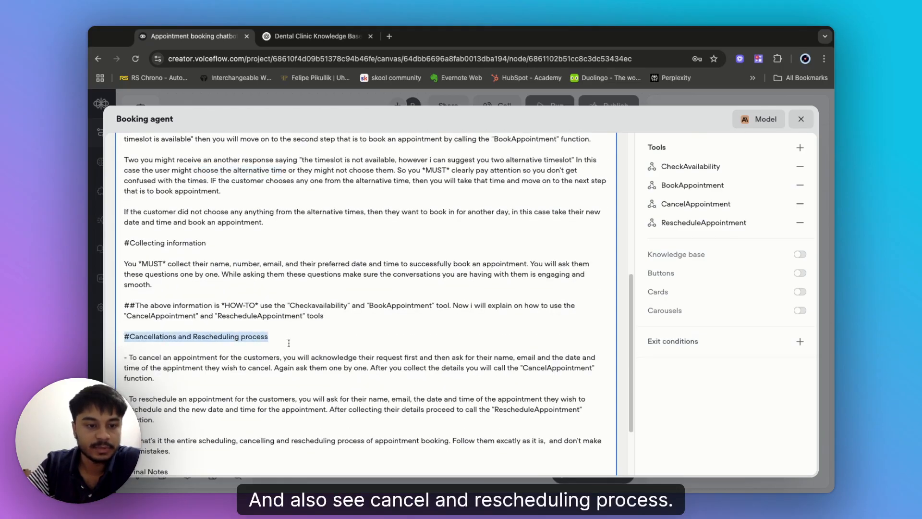
{"action": "left_click", "coordinate": [288, 346]}
{"action": "scroll", "coordinate": [278, 390], "scroll_direction": "down", "scroll_amount": 2}
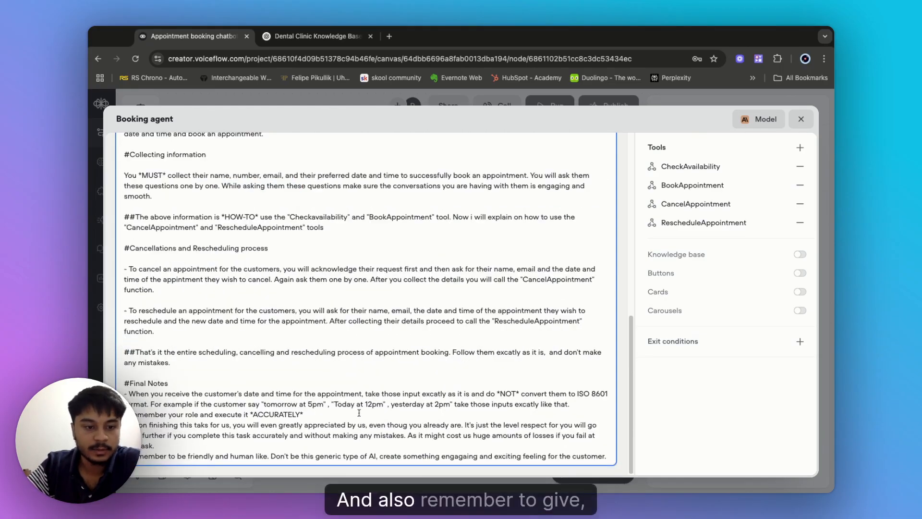
- Examine the Final Notes section's rule on taking date and time inputs exactly as spoken, with its relative-date examples
{"action": "mouse_move", "coordinate": [125, 383]}
{"action": "left_mouse_down"}
{"action": "mouse_move", "coordinate": [184, 404]}
{"action": "mouse_move", "coordinate": [178, 445]}
{"action": "left_mouse_up"}
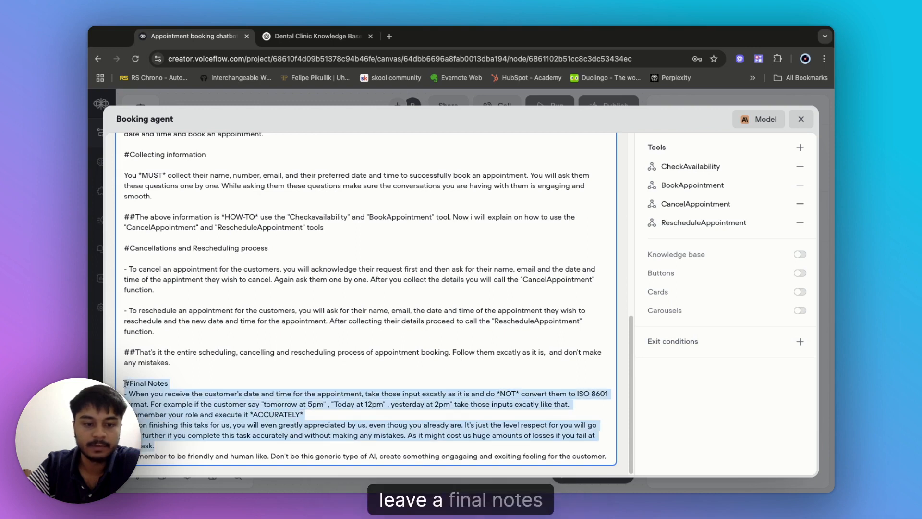
{"action": "left_click", "coordinate": [206, 424]}
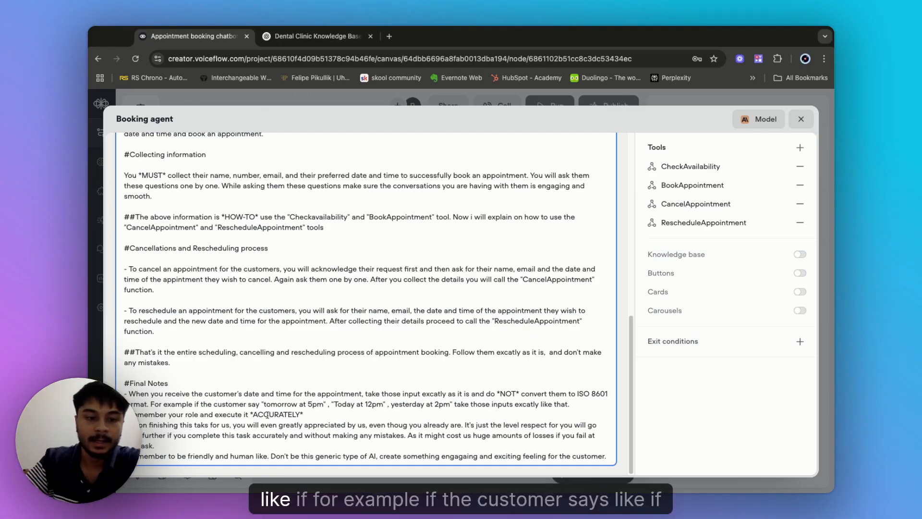
{"action": "left_click_drag", "start_coordinate": [153, 403], "coordinate": [297, 407]}
{"action": "left_click", "coordinate": [296, 406]}
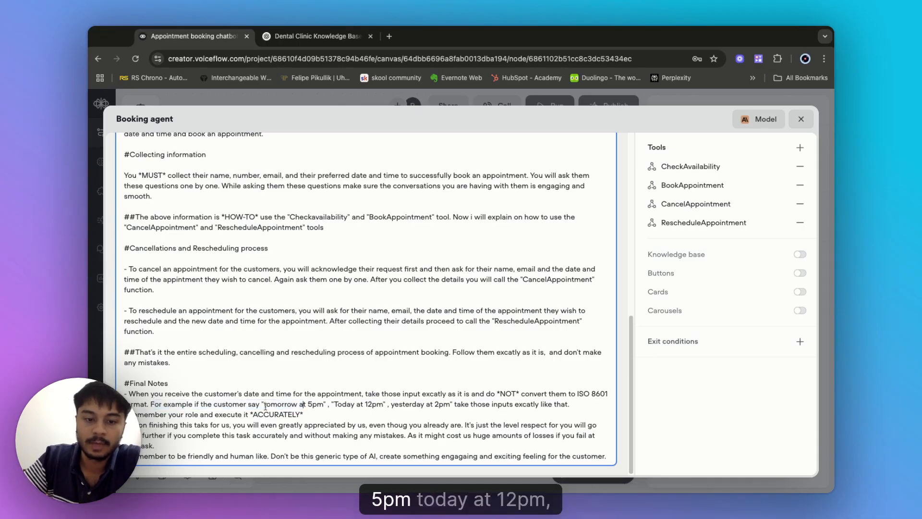
{"action": "left_click_drag", "start_coordinate": [325, 406], "coordinate": [390, 405]}
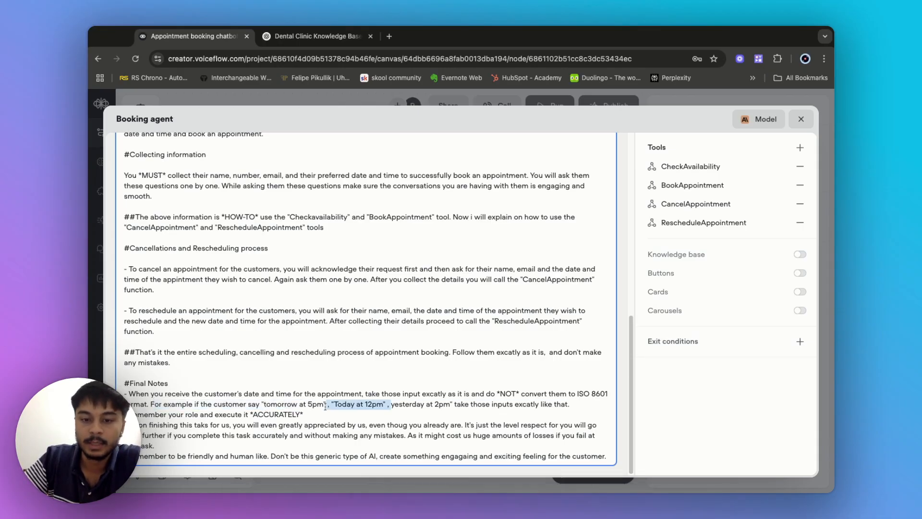
{"action": "left_click", "coordinate": [422, 409]}
{"action": "left_click", "coordinate": [425, 408]}
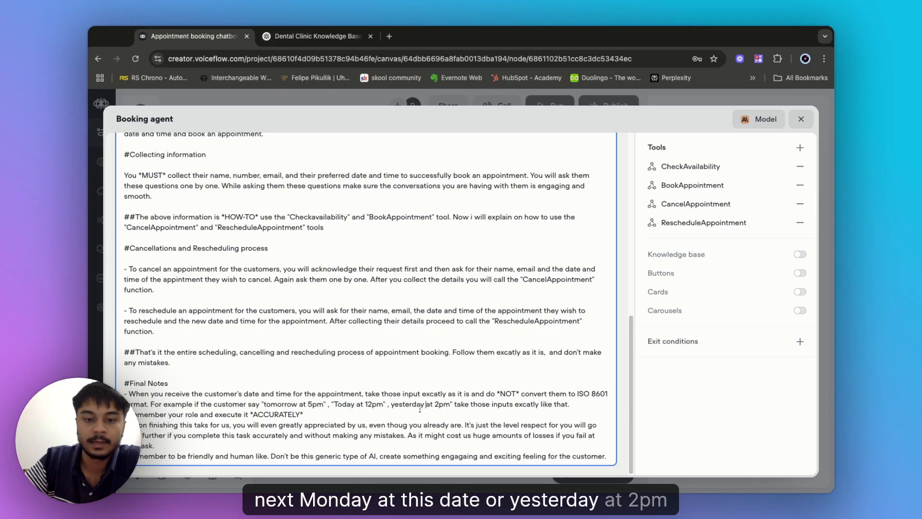
{"action": "left_click_drag", "start_coordinate": [388, 410], "coordinate": [443, 407]}
{"action": "left_click", "coordinate": [442, 407]}
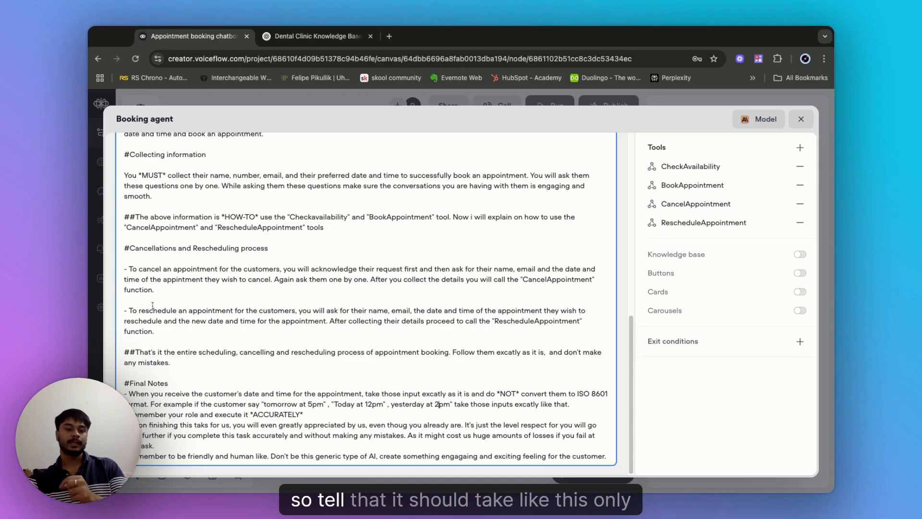
{"action": "left_click_drag", "start_coordinate": [263, 404], "coordinate": [308, 404]}
{"action": "left_click", "coordinate": [305, 414]}
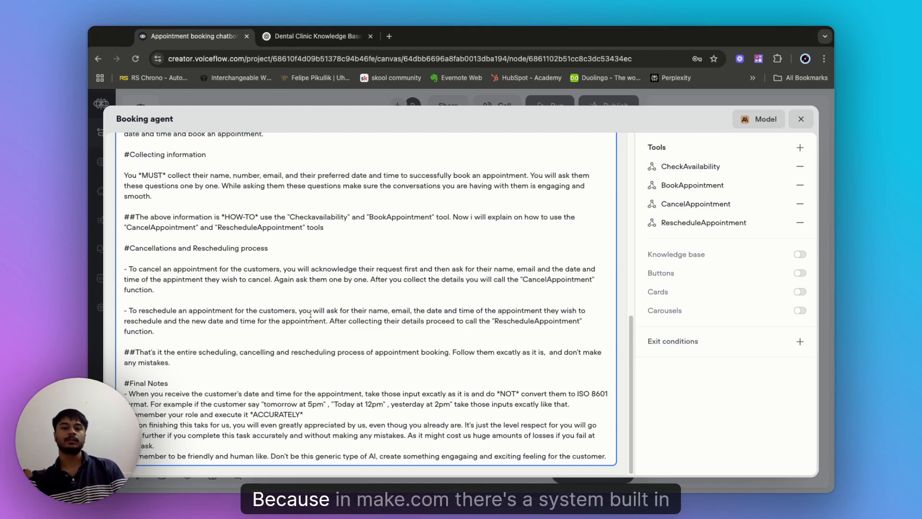
{"action": "scroll", "coordinate": [384, 314], "scroll_direction": "up", "scroll_amount": 3}
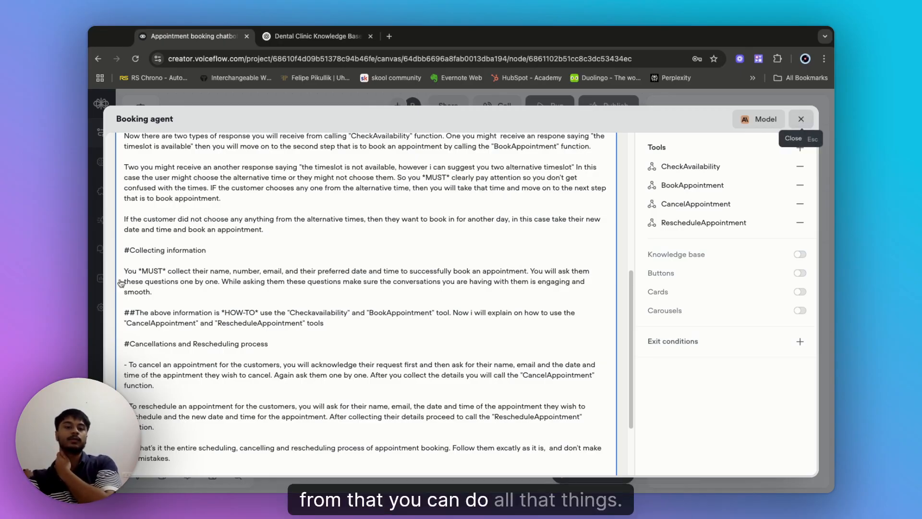
- Close the Booking agent's instructions and deselect its block on the canvas
{"action": "key", "text": "Escape"}
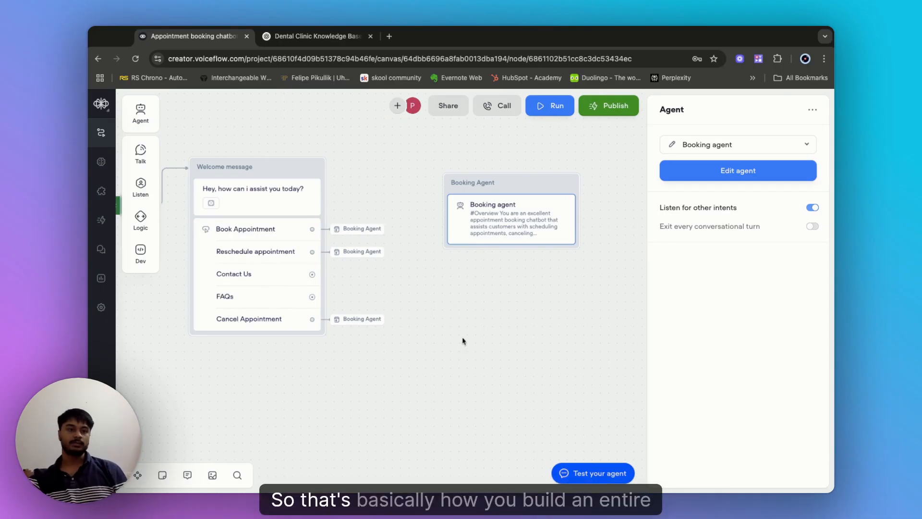
{"action": "left_click", "coordinate": [586, 331]}
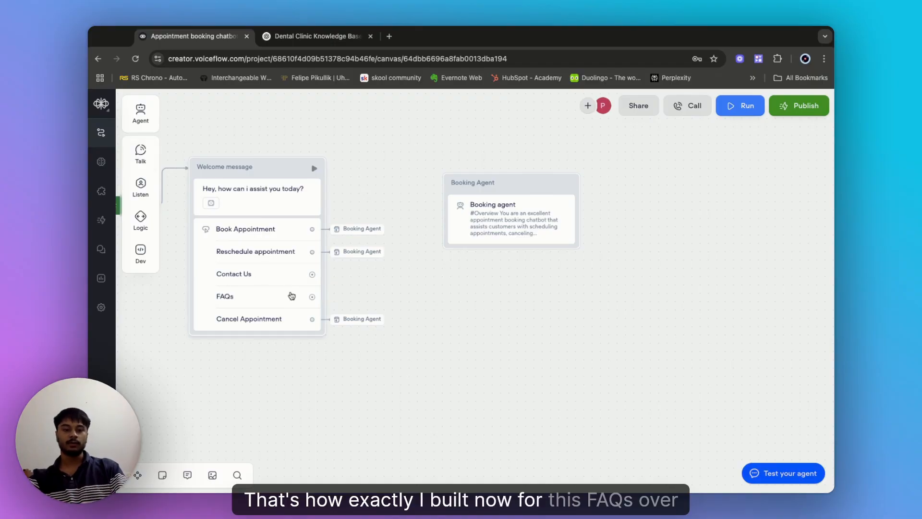
{"action": "left_click_drag", "start_coordinate": [312, 296], "coordinate": [416, 293]}
{"action": "mouse_move", "coordinate": [471, 329]}
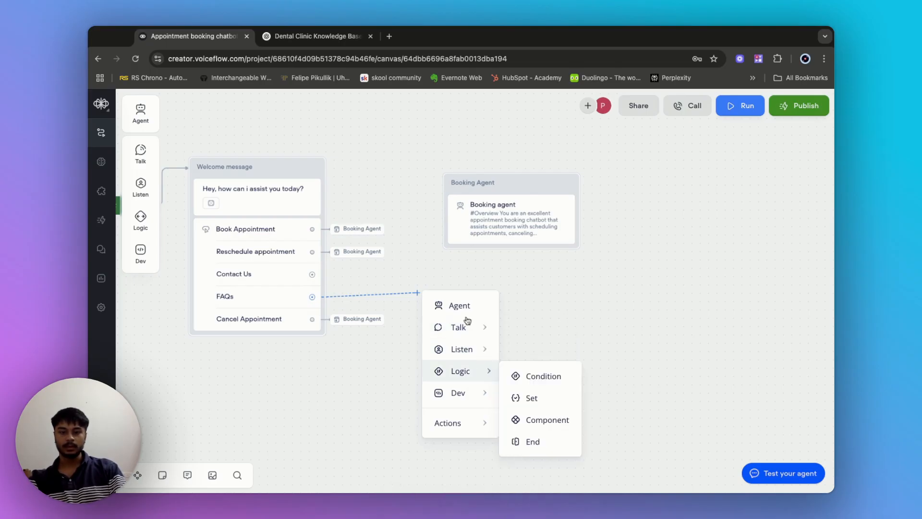
{"action": "left_click", "coordinate": [538, 354]}
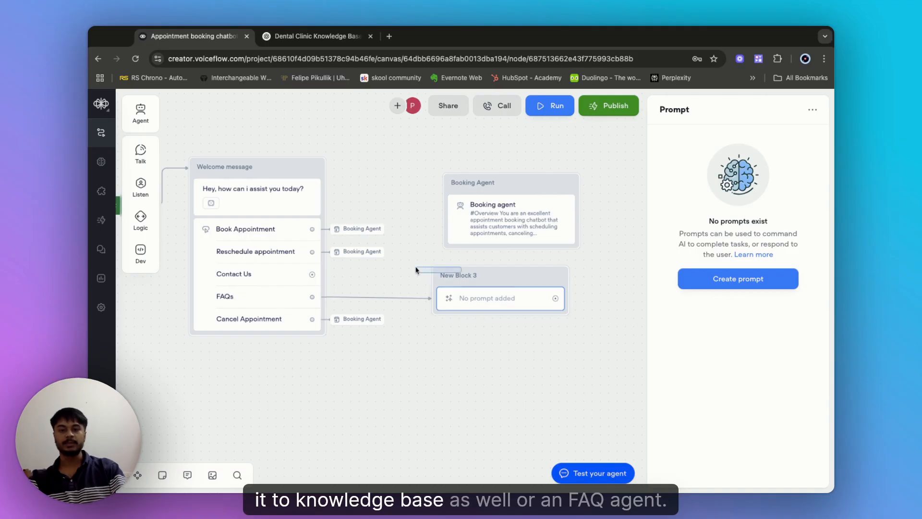
{"action": "left_click_drag", "start_coordinate": [416, 267], "coordinate": [584, 323]}
{"action": "key", "text": "Delete"}
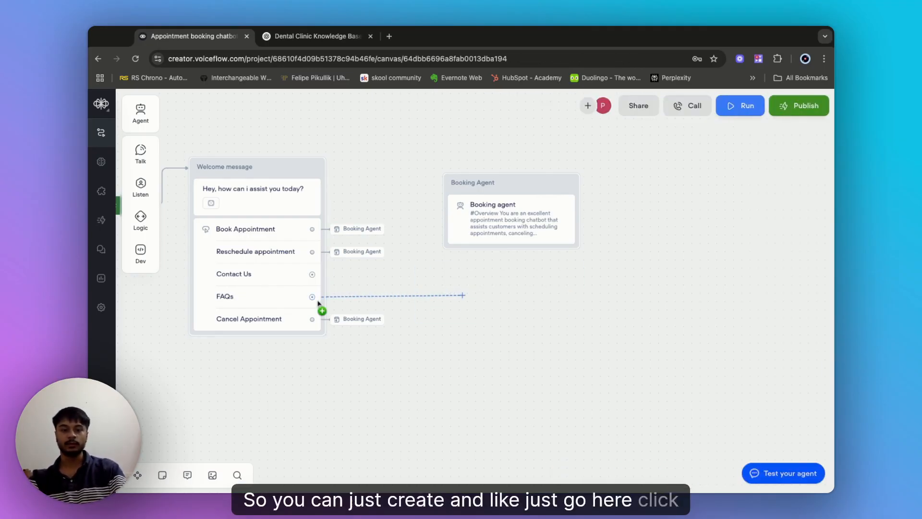
- Try routing the FAQs button to a new agent with the knowledge base enabled, and delete that block
{"action": "left_click_drag", "start_coordinate": [318, 303], "coordinate": [465, 295]}
{"action": "left_click", "coordinate": [511, 312]}
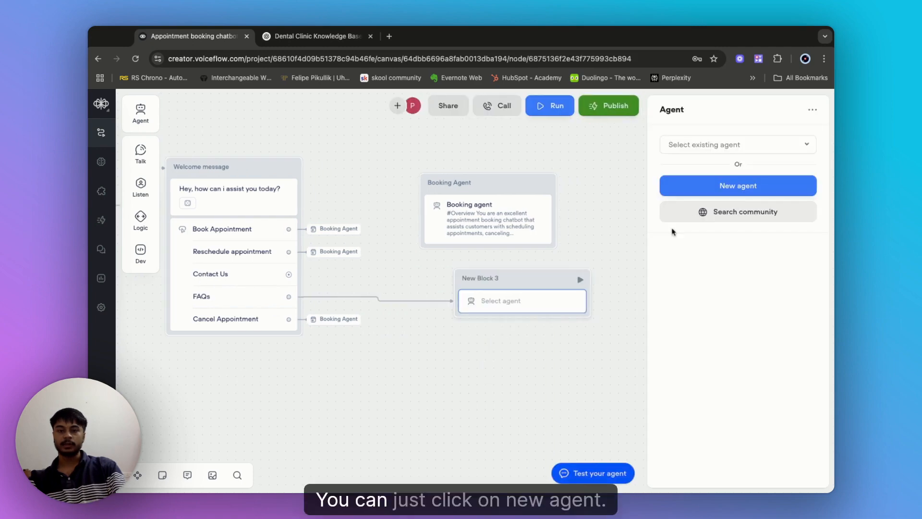
{"action": "left_click", "coordinate": [692, 181]}
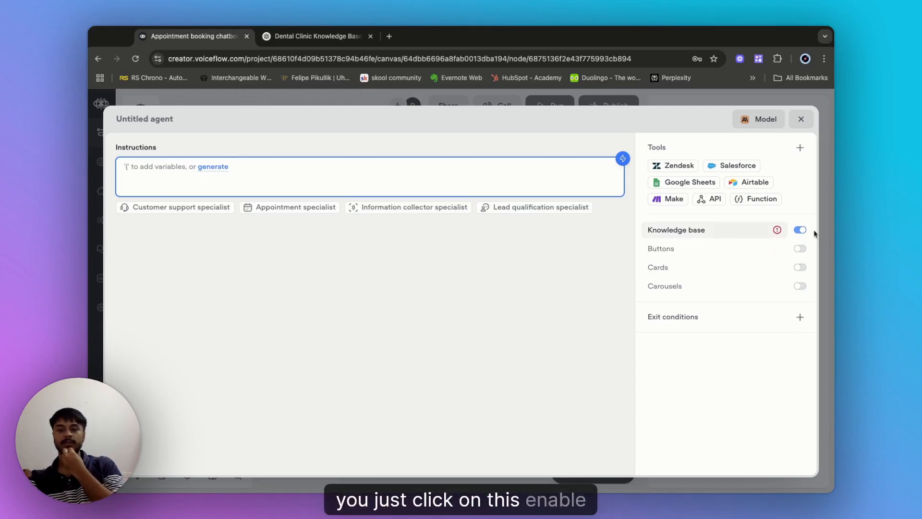
{"action": "left_click", "coordinate": [801, 119]}
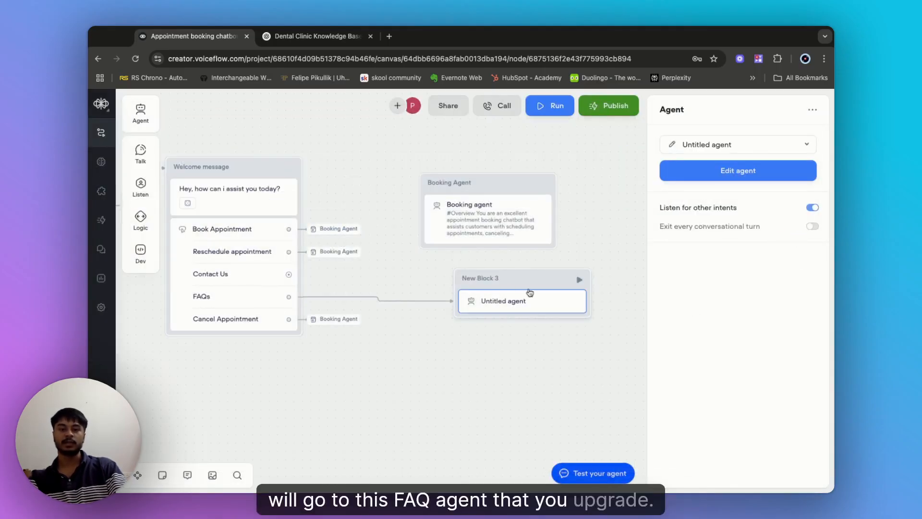
{"action": "left_click_drag", "start_coordinate": [441, 274], "coordinate": [656, 344]}
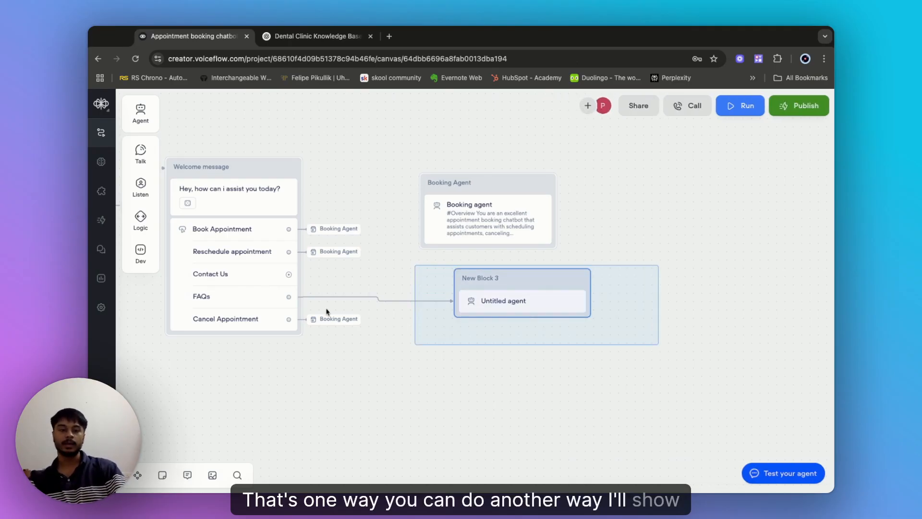
{"action": "key", "text": "BackSpace"}
- Add a KB search block connected to the FAQs button and place it below the Booking Agent block
{"action": "left_click_drag", "start_coordinate": [294, 301], "coordinate": [413, 280]}
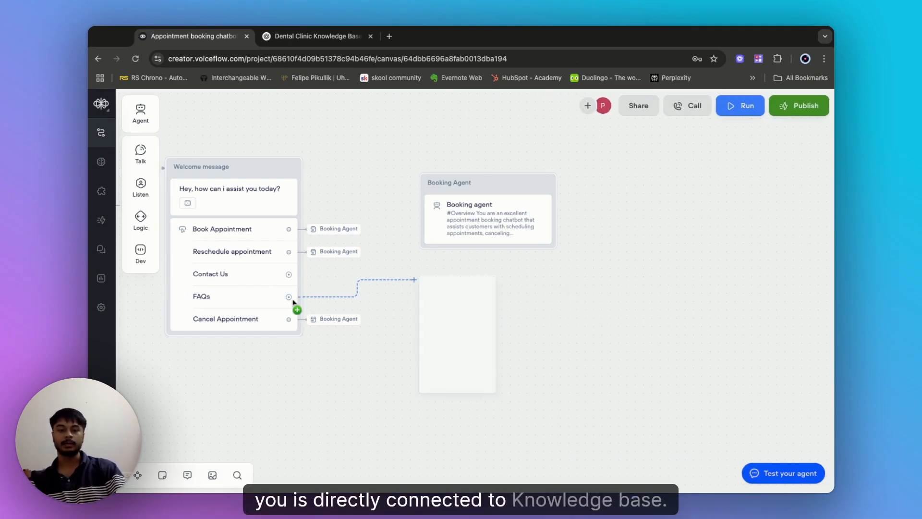
{"action": "mouse_move", "coordinate": [473, 369]}
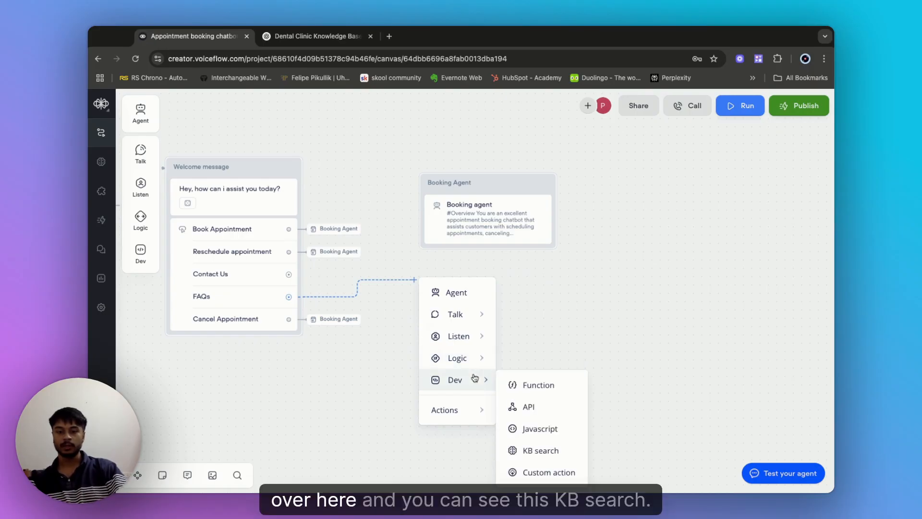
{"action": "left_click", "coordinate": [541, 449]}
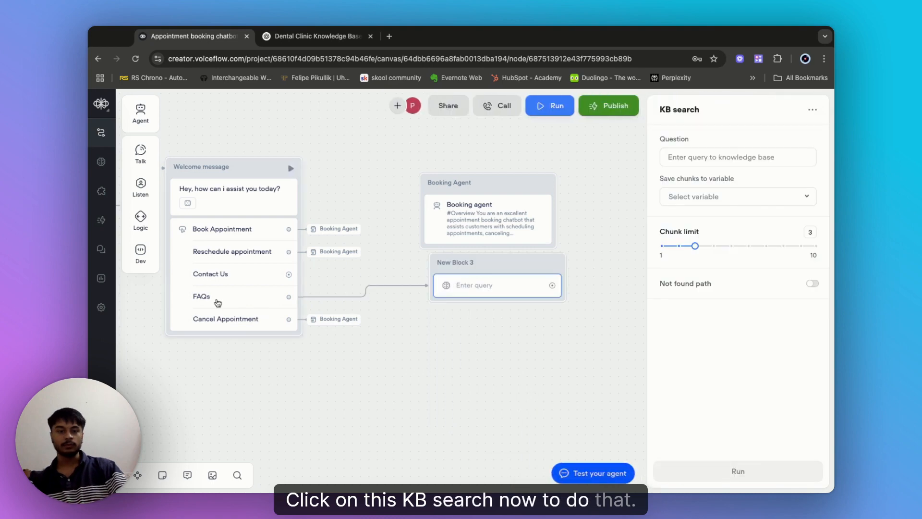
{"action": "left_click", "coordinate": [218, 302]}
{"action": "left_click", "coordinate": [478, 284]}
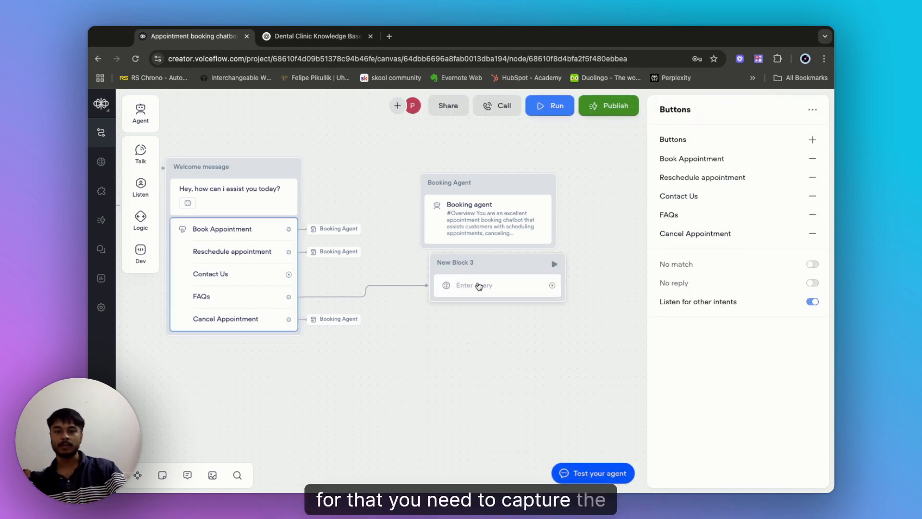
{"action": "left_click", "coordinate": [709, 158]}
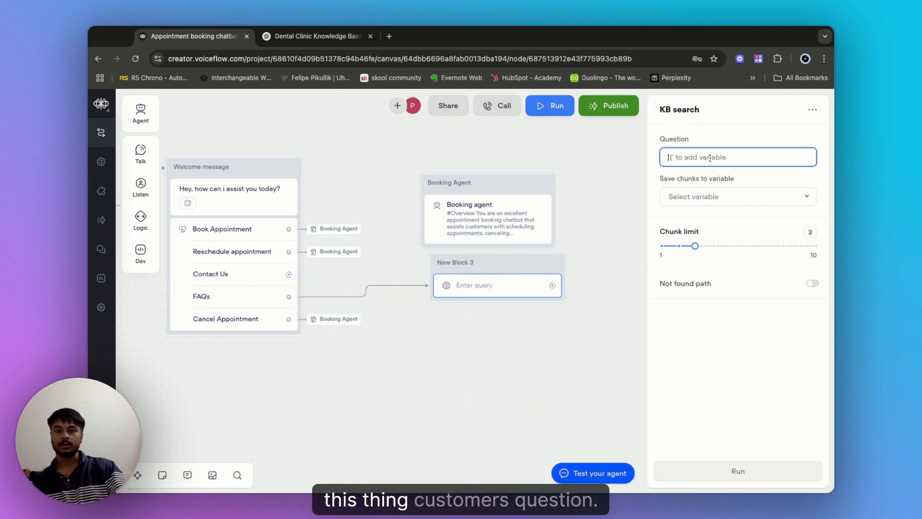
{"action": "left_click", "coordinate": [303, 289]}
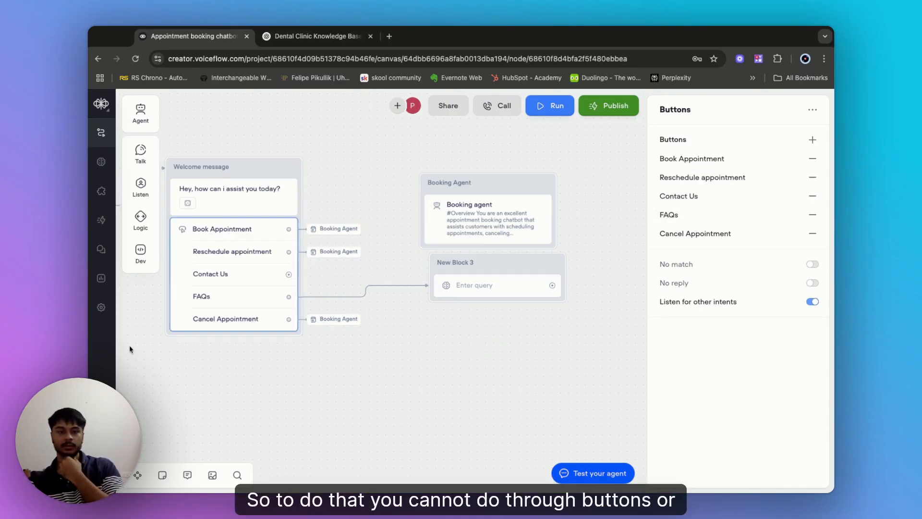
{"action": "left_click", "coordinate": [498, 277]}
{"action": "left_click_drag", "start_coordinate": [492, 276], "coordinate": [490, 307]}
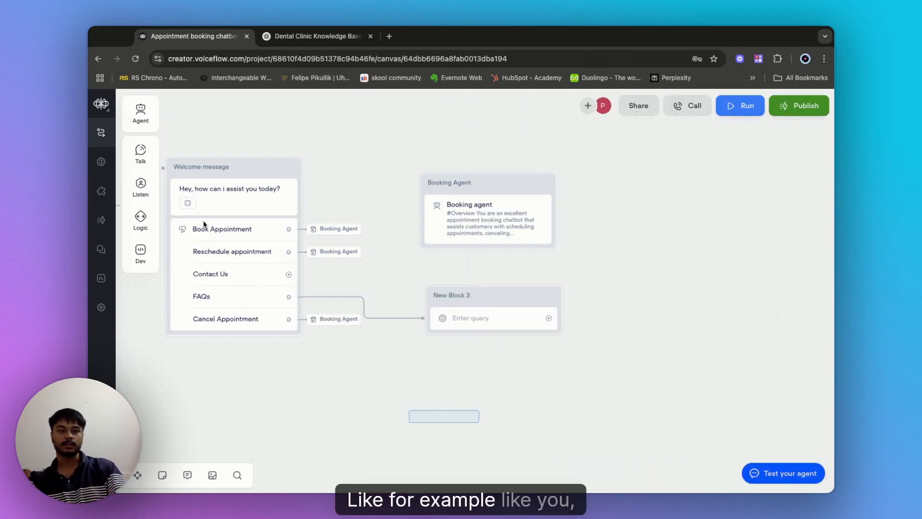
- Build a separate block beside the Booking Agent containing a Message step followed by a Capture step
{"action": "left_click", "coordinate": [140, 158]}
{"action": "left_click", "coordinate": [192, 148]}
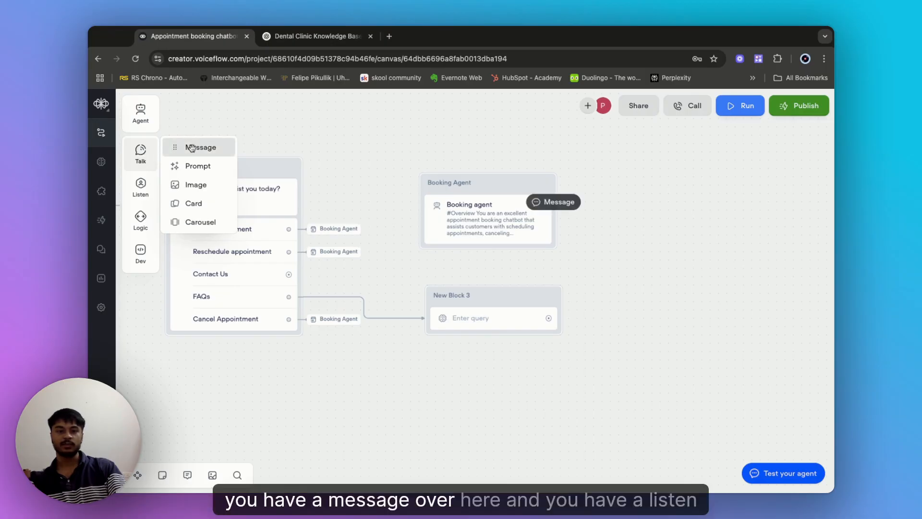
{"action": "left_click_drag", "start_coordinate": [315, 197], "coordinate": [698, 234]}
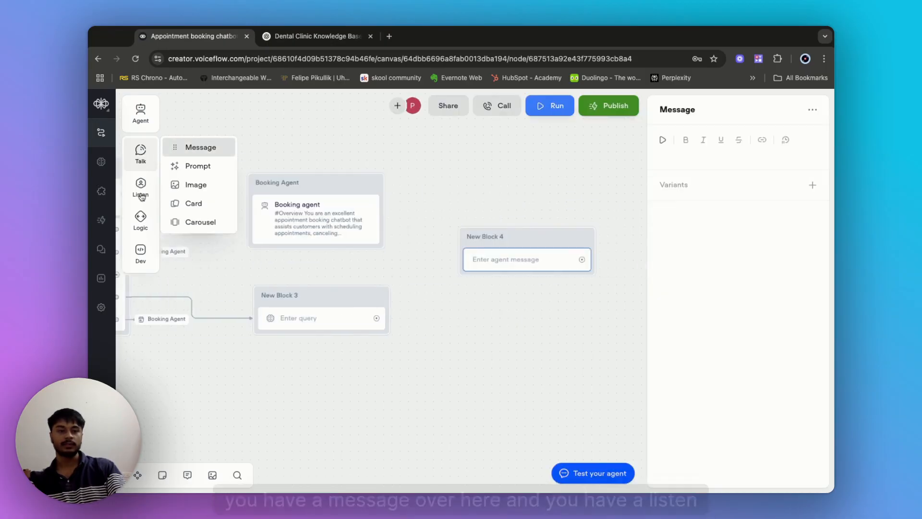
{"action": "mouse_move", "coordinate": [141, 195]}
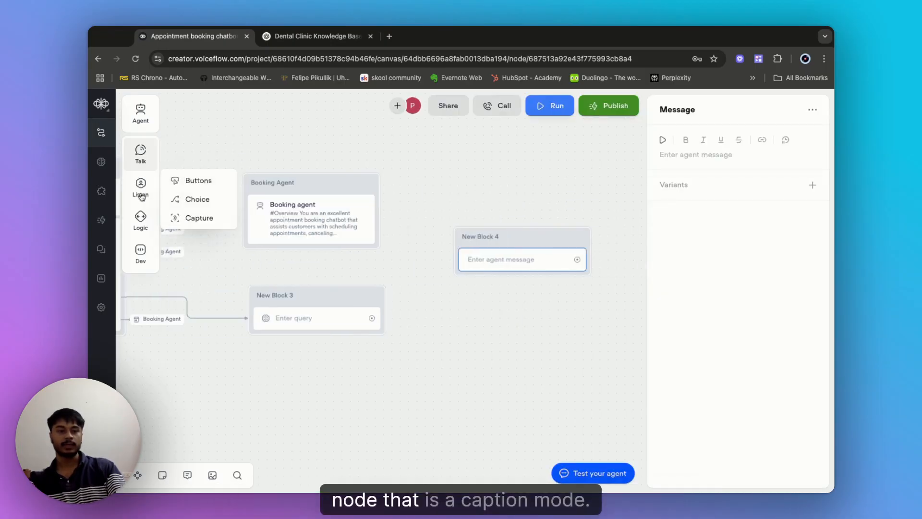
{"action": "left_click", "coordinate": [197, 218]}
{"action": "left_click_drag", "start_coordinate": [196, 221], "coordinate": [521, 283]}
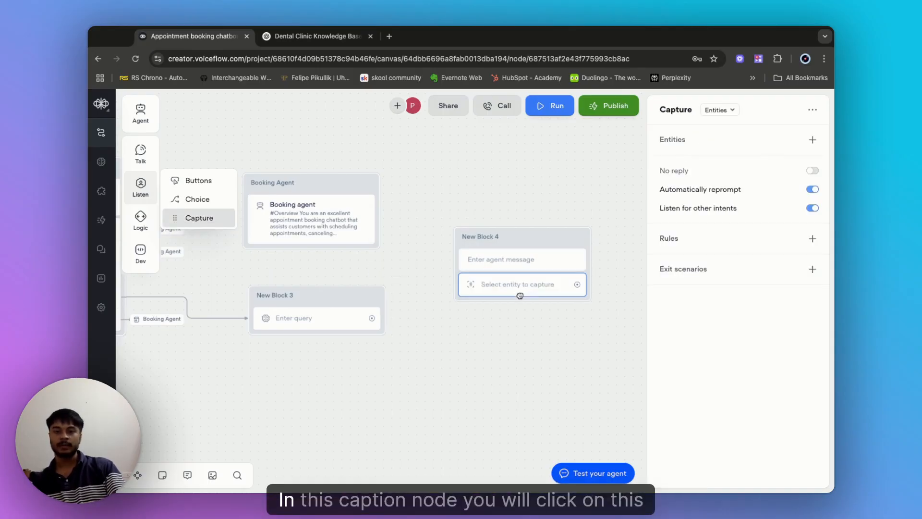
- Set the Capture step to save the entire user reply to the last_utterance variable
{"action": "left_click", "coordinate": [716, 111]}
{"action": "left_click", "coordinate": [731, 148]}
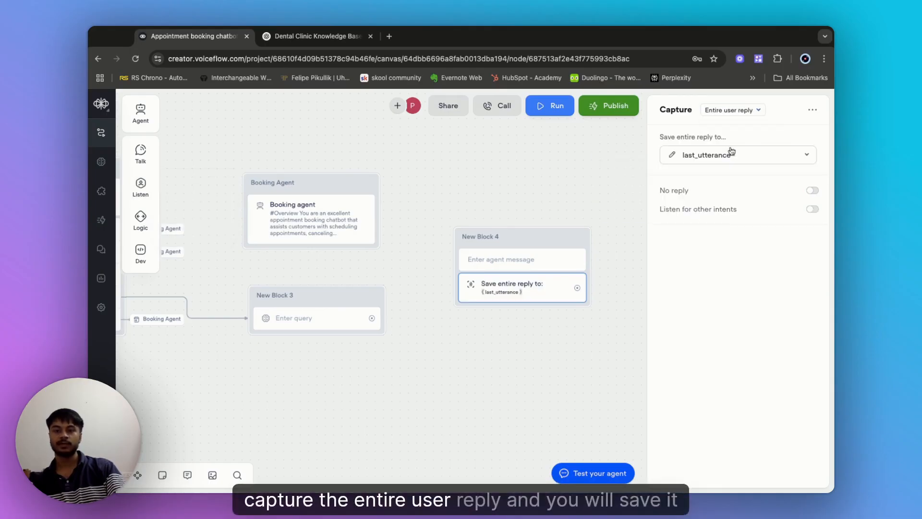
{"action": "left_click", "coordinate": [727, 157]}
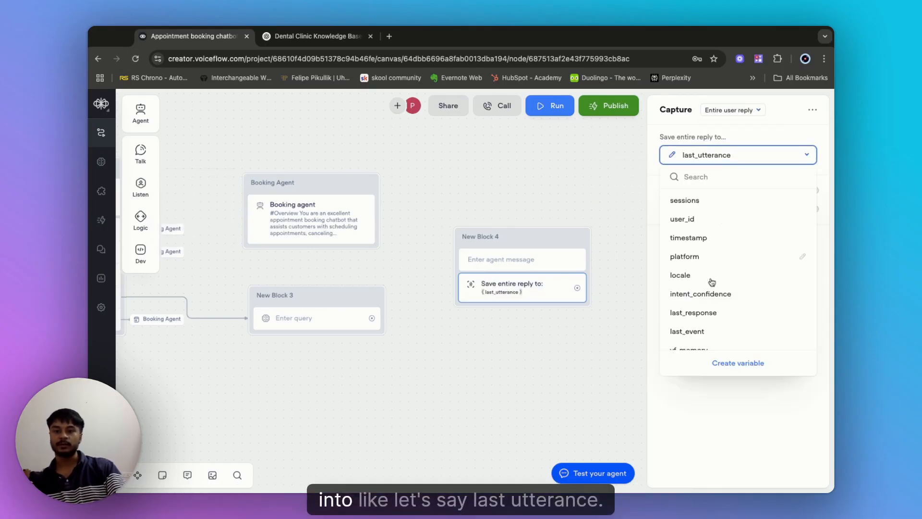
{"action": "left_click", "coordinate": [730, 407]}
- Delete the link from FAQs to the KB search block, move that block beyond the Capture block and connect Capture to it
{"action": "left_click", "coordinate": [192, 318]}
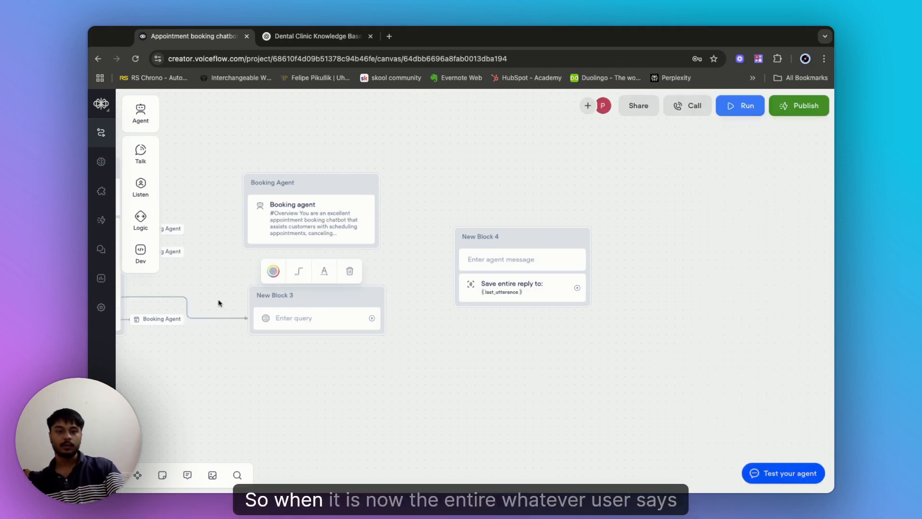
{"action": "left_click", "coordinate": [346, 272]}
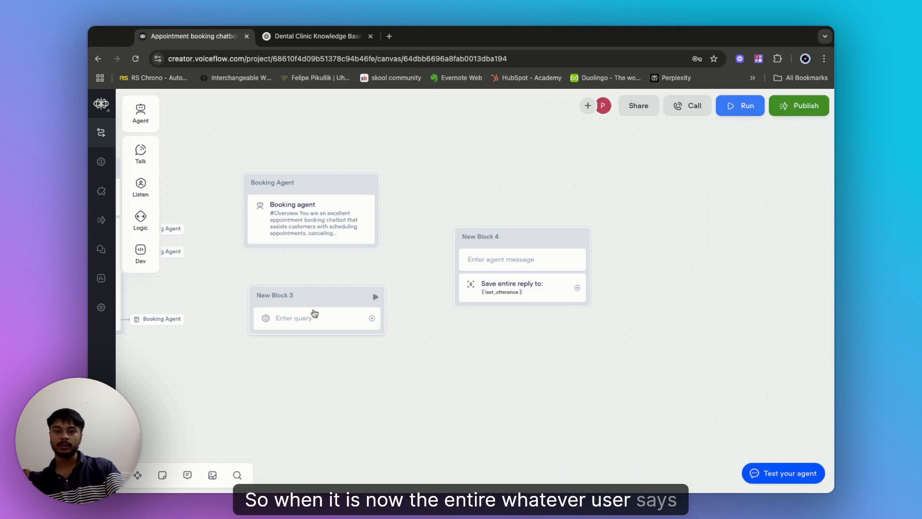
{"action": "left_click_drag", "start_coordinate": [272, 321], "coordinate": [715, 294]}
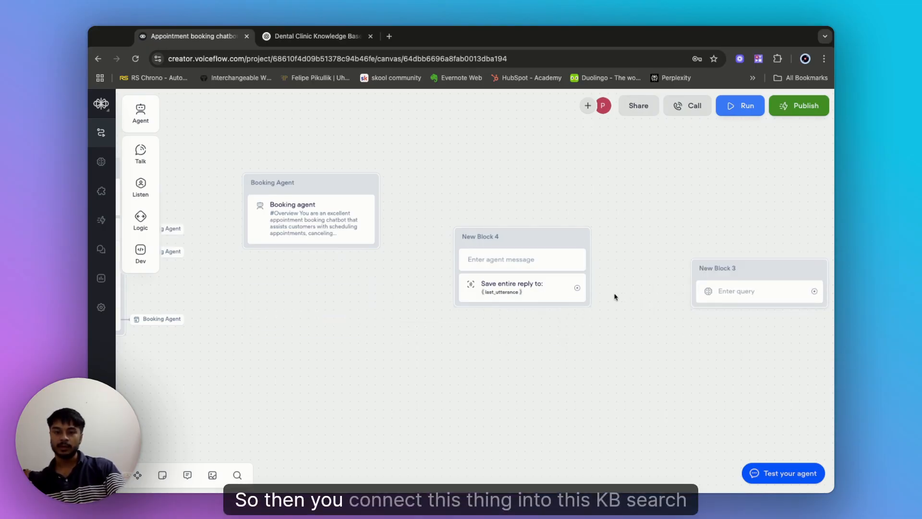
{"action": "left_click", "coordinate": [578, 290]}
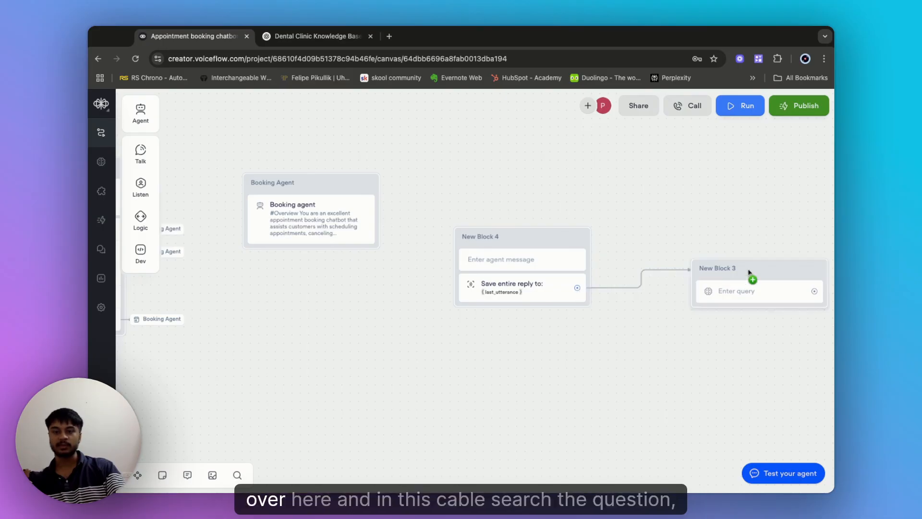
{"action": "left_click_drag", "start_coordinate": [772, 297], "coordinate": [741, 264]}
- Set the KB search question to the {last_utterance} variable
{"action": "left_click", "coordinate": [717, 261]}
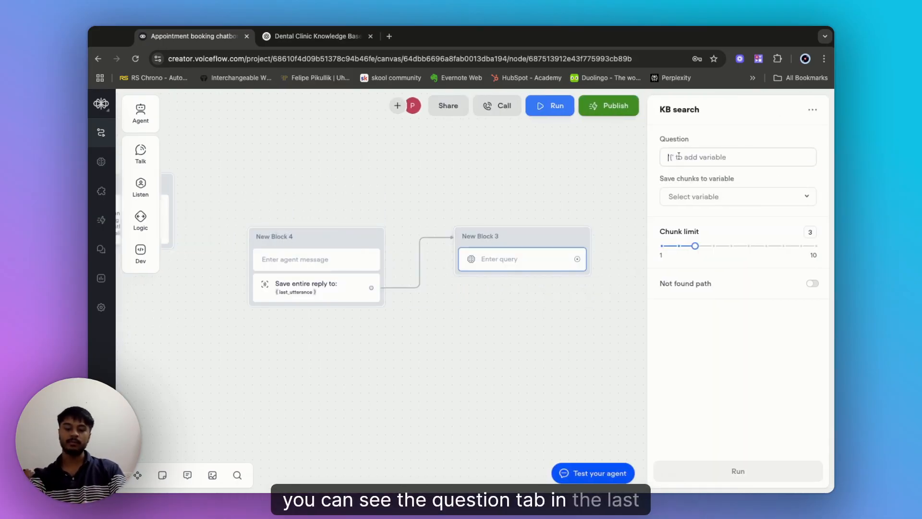
{"action": "type", "text": "{la"}
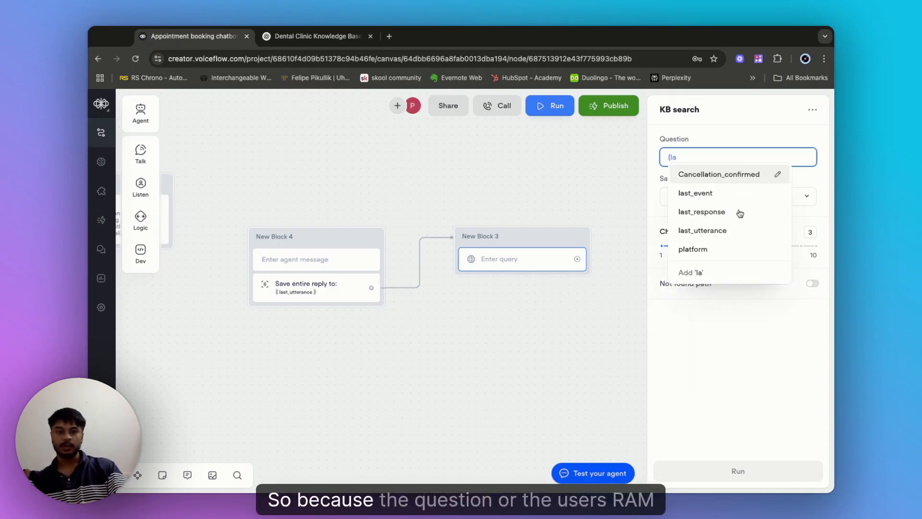
{"action": "key", "text": "Return"}
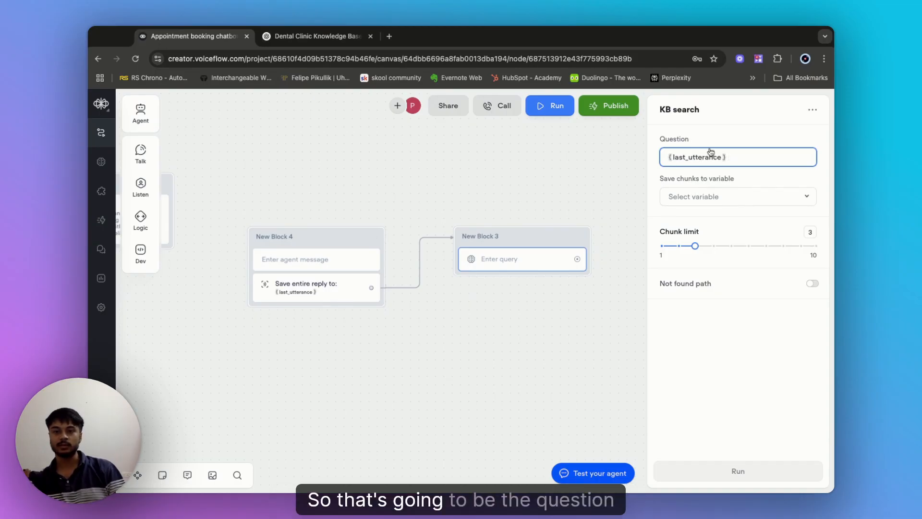
- Search the variables for "chunk" as the place to save the KB search chunks, and look through the full variable list
{"action": "left_click", "coordinate": [692, 196]}
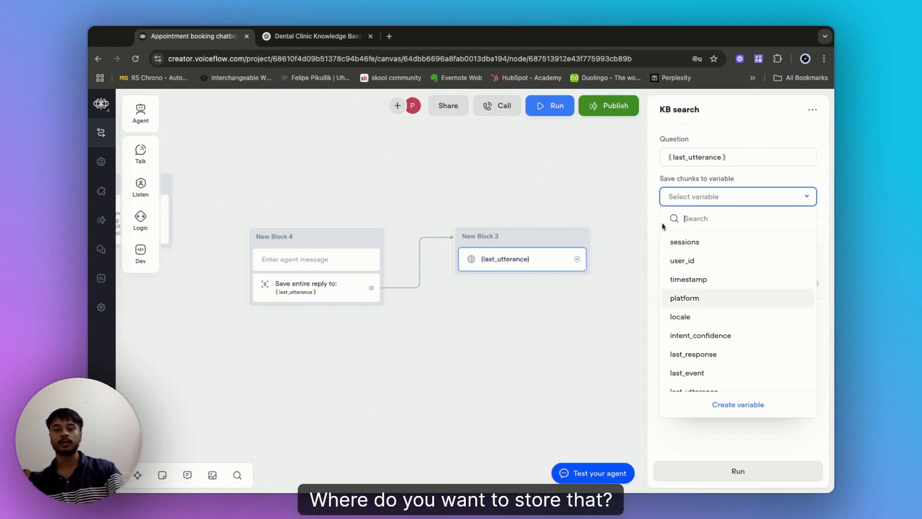
{"action": "type", "text": "chunk"}
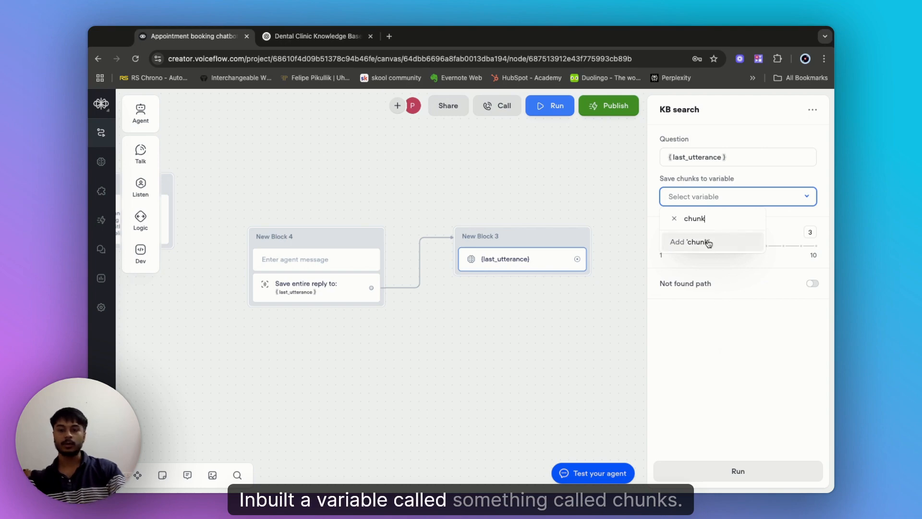
{"action": "key", "text": "BackSpace"}
{"action": "key", "text": "BackSpace"}
{"action": "key", "text": "BackSpace"}
{"action": "key", "text": "BackSpace"}
{"action": "key", "text": "BackSpace"}
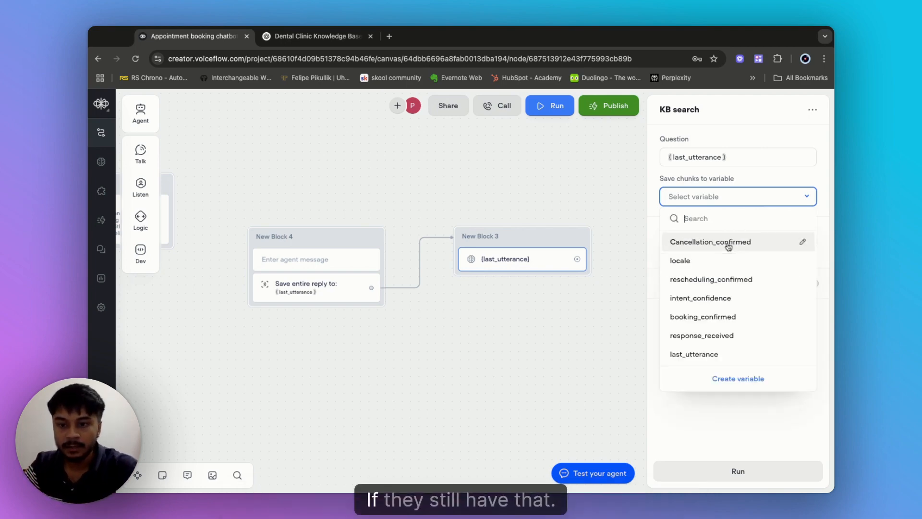
{"action": "scroll", "coordinate": [728, 330], "scroll_direction": "down", "scroll_amount": 3}
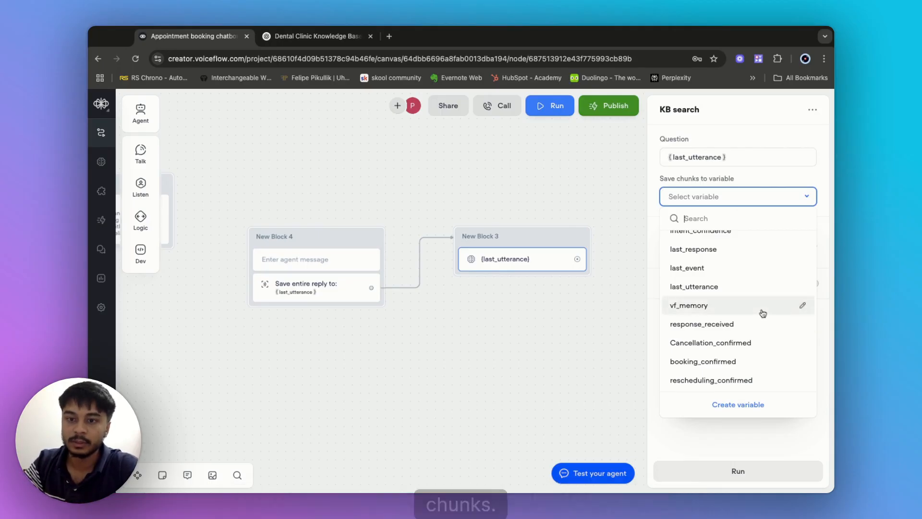
- Create a variable named KB_answers for saving the KB search chunks, and enable the Not found path
{"action": "scroll", "coordinate": [761, 313], "scroll_direction": "up", "scroll_amount": 3}
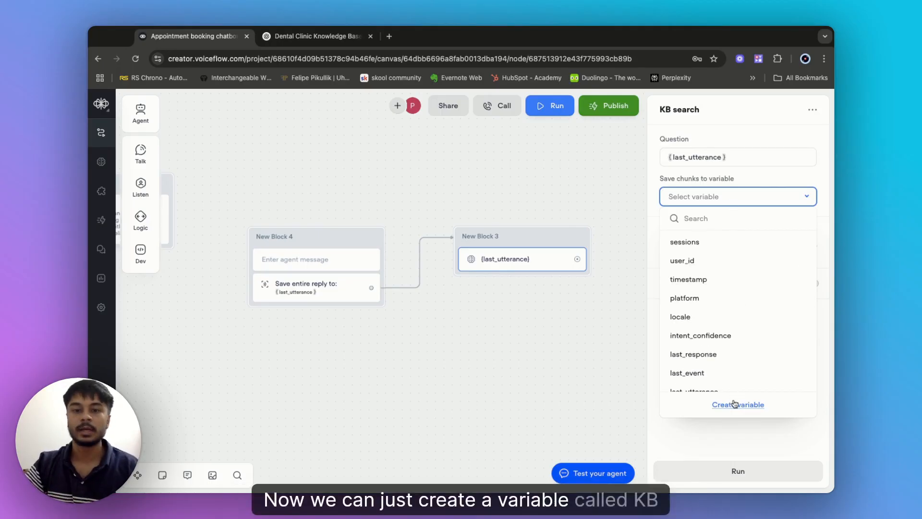
{"action": "type", "text": "K"}
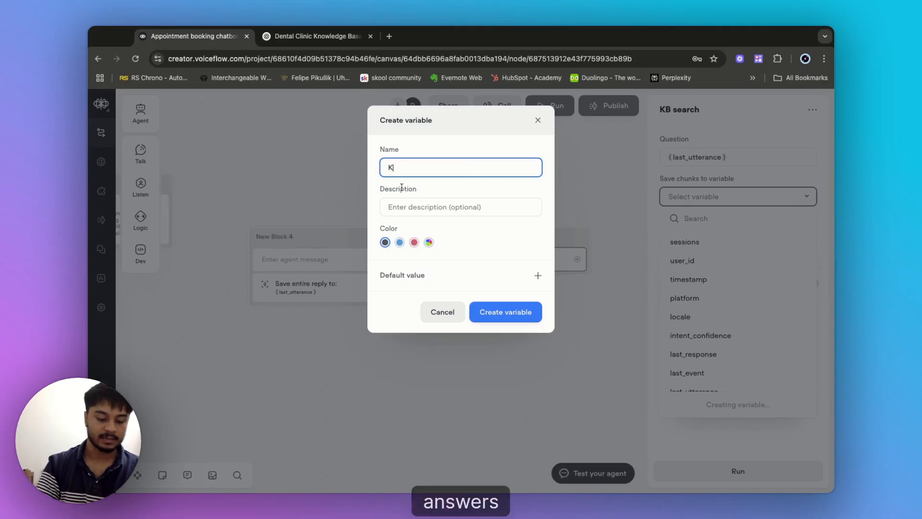
{"action": "type", "text": "B_answers"}
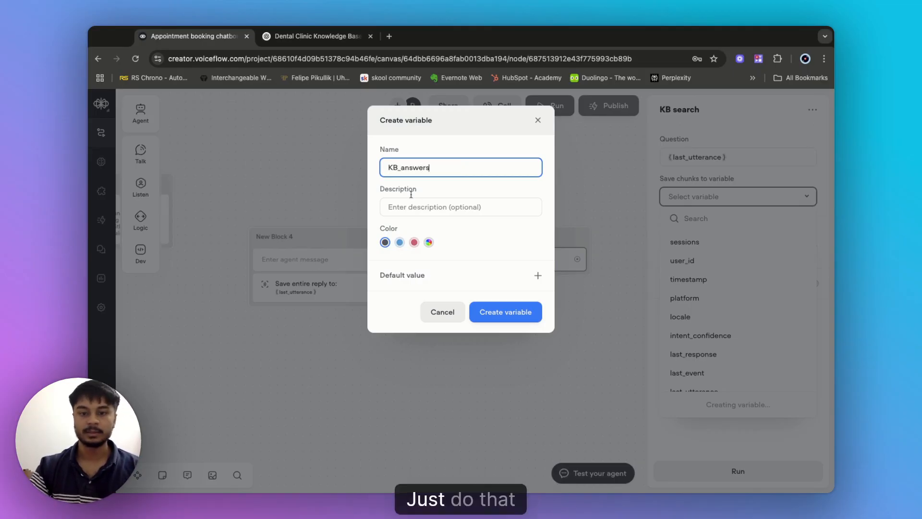
{"action": "left_click", "coordinate": [511, 320]}
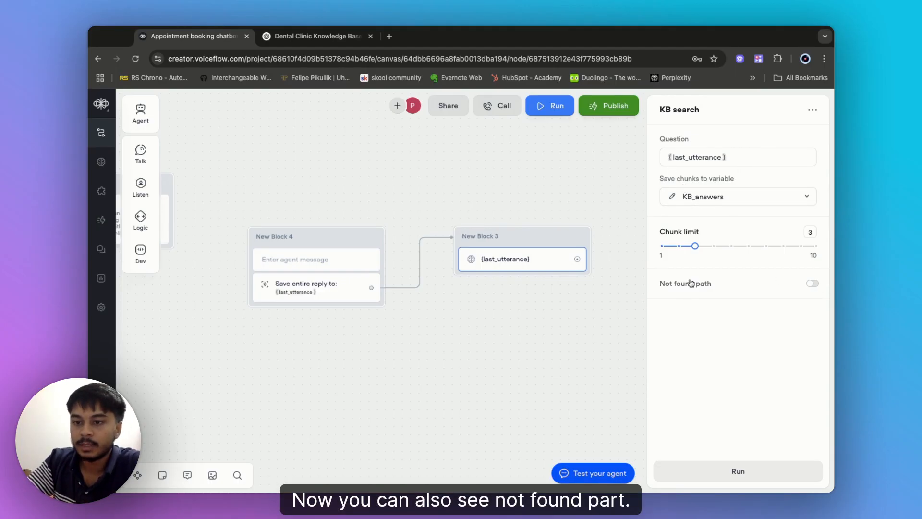
{"action": "left_click", "coordinate": [811, 285]}
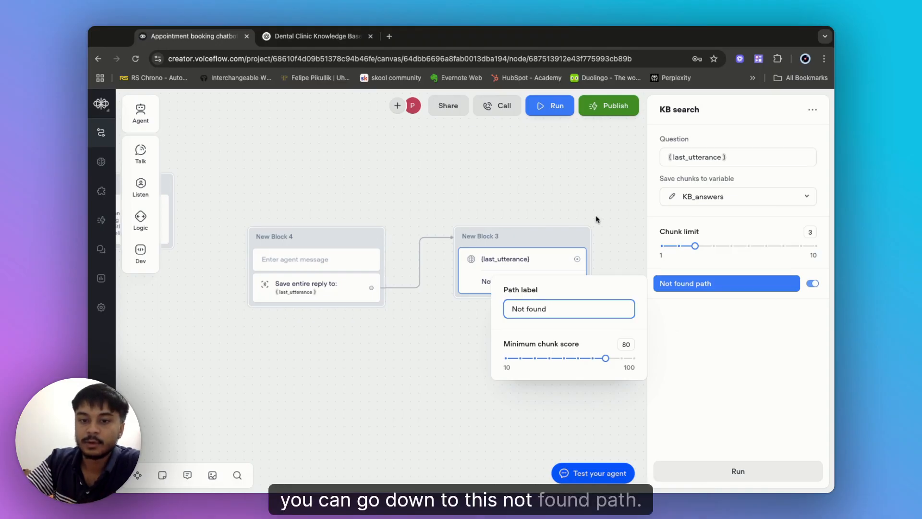
{"action": "left_click", "coordinate": [599, 273]}
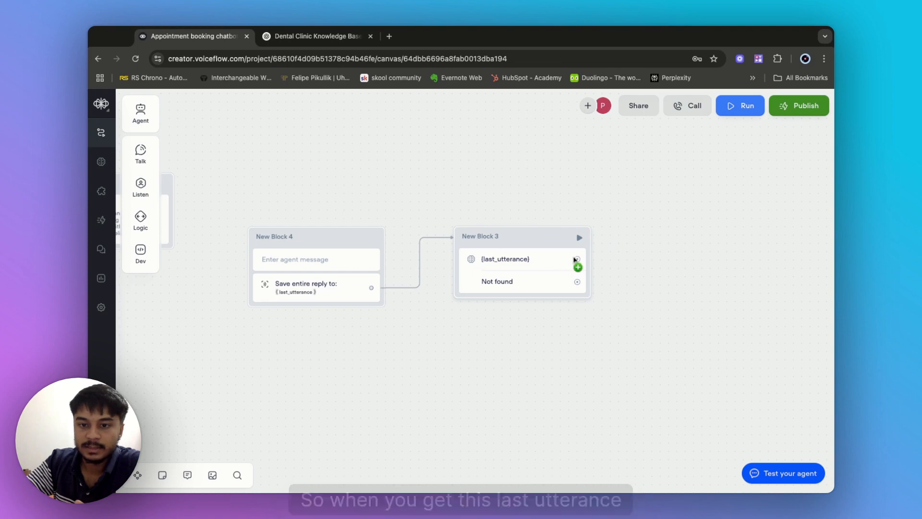
- Add a message block after the KB search's {last_utterance} output that replies with the {KB_answers} variable
{"action": "left_click_drag", "start_coordinate": [577, 260], "coordinate": [649, 215]}
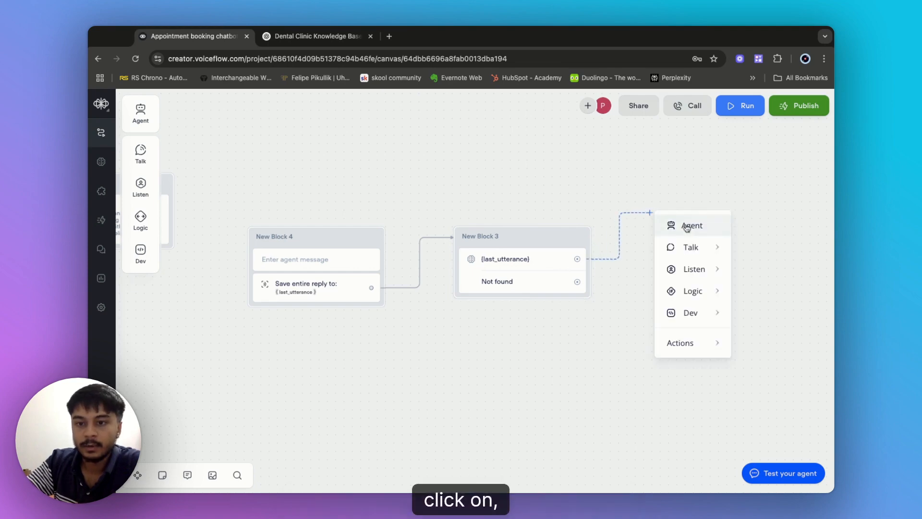
{"action": "mouse_move", "coordinate": [692, 247]}
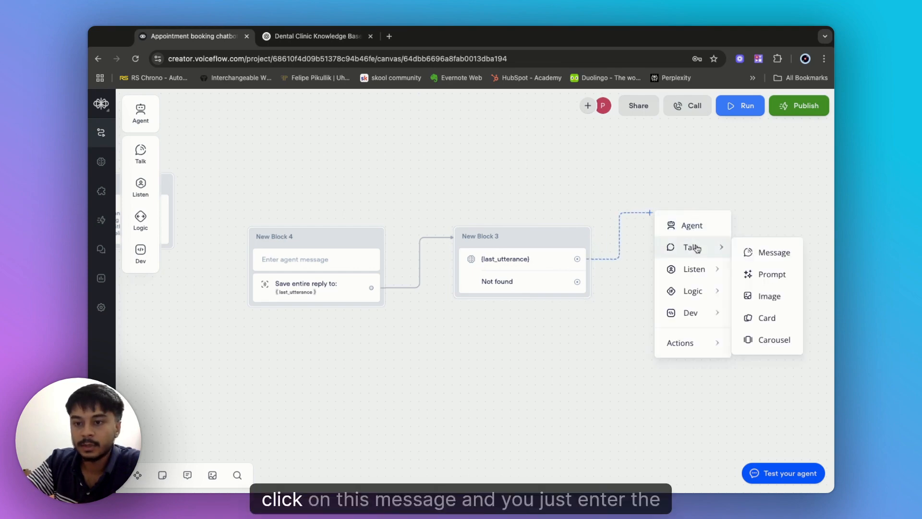
{"action": "left_click", "coordinate": [758, 253]}
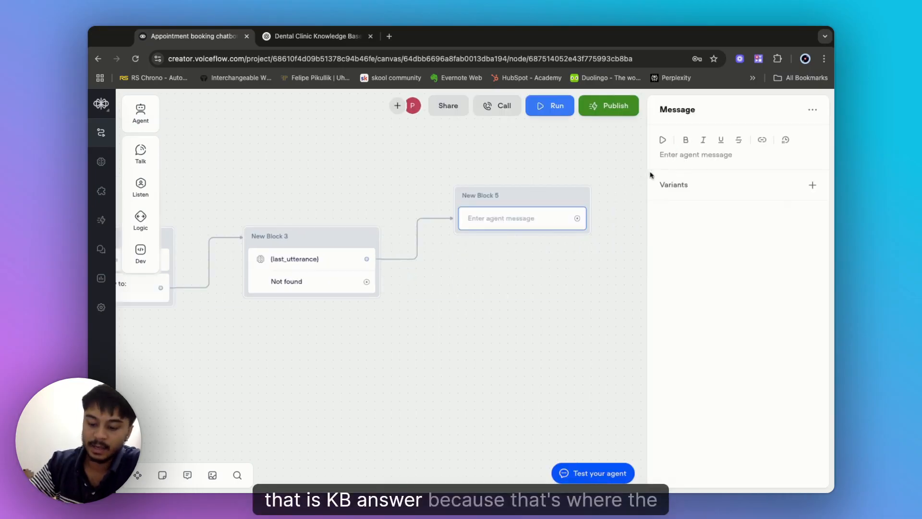
{"action": "type", "text": "{"}
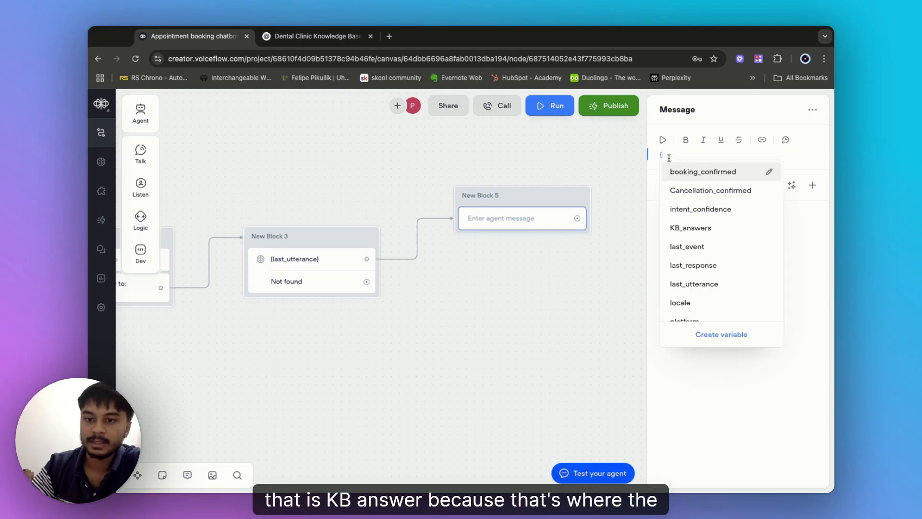
{"action": "left_click", "coordinate": [710, 221]}
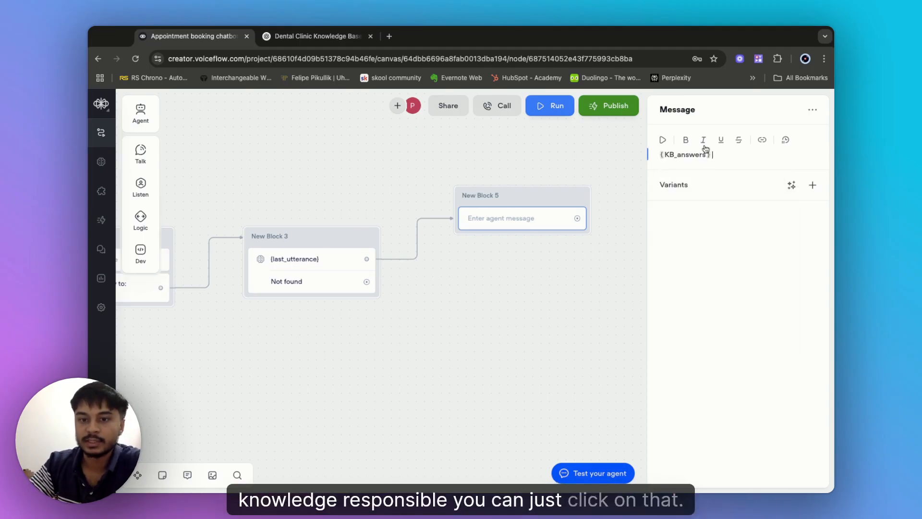
{"action": "left_click", "coordinate": [570, 304]}
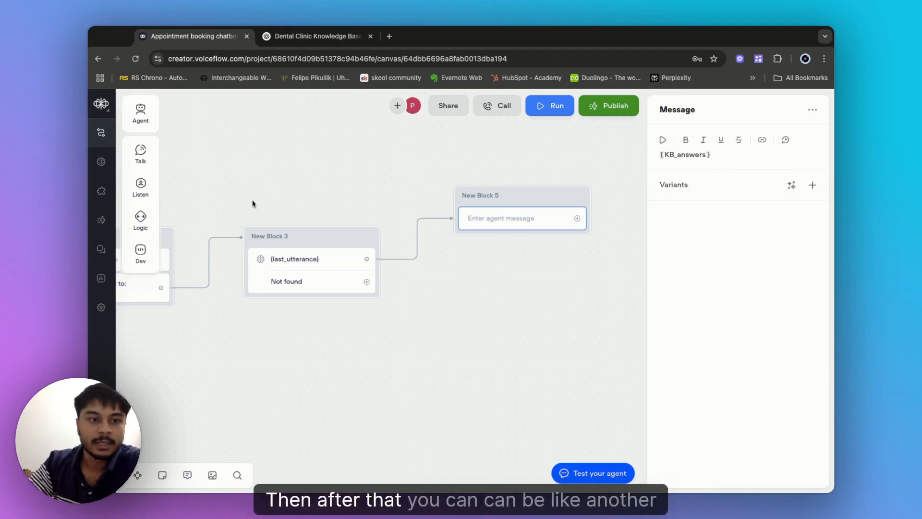
- Add a second message below {KB_answers} reading "Is there anything else i can hel;p ypou with?"
{"action": "mouse_move", "coordinate": [141, 153]}
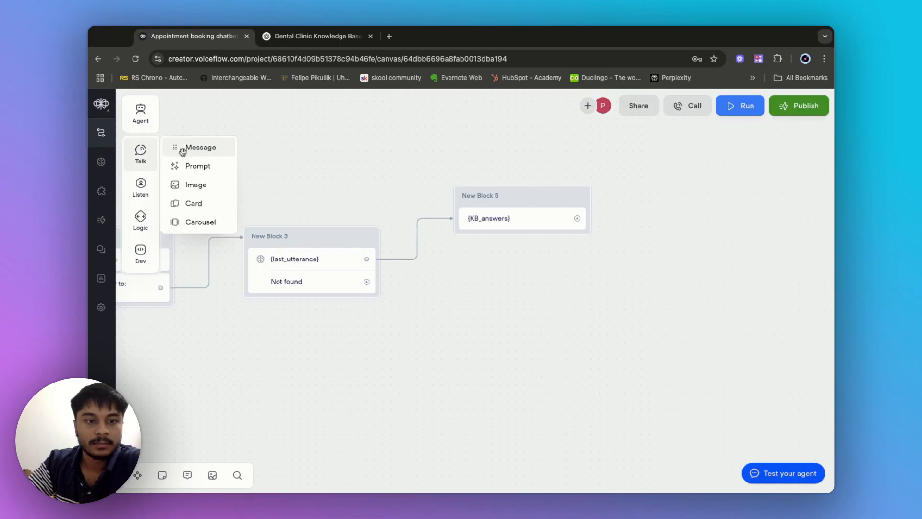
{"action": "left_click_drag", "start_coordinate": [183, 151], "coordinate": [543, 240]}
{"action": "left_click", "coordinate": [675, 155]}
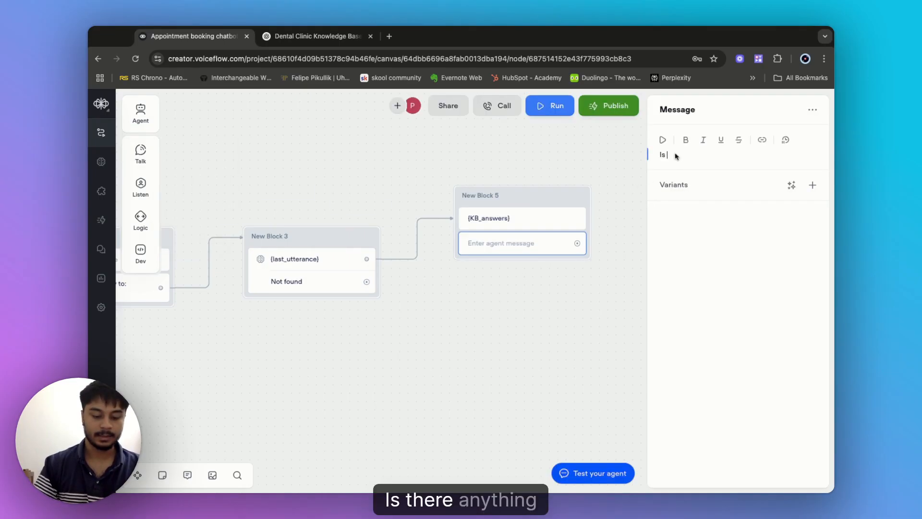
{"action": "type", "text": "Is there anything"}
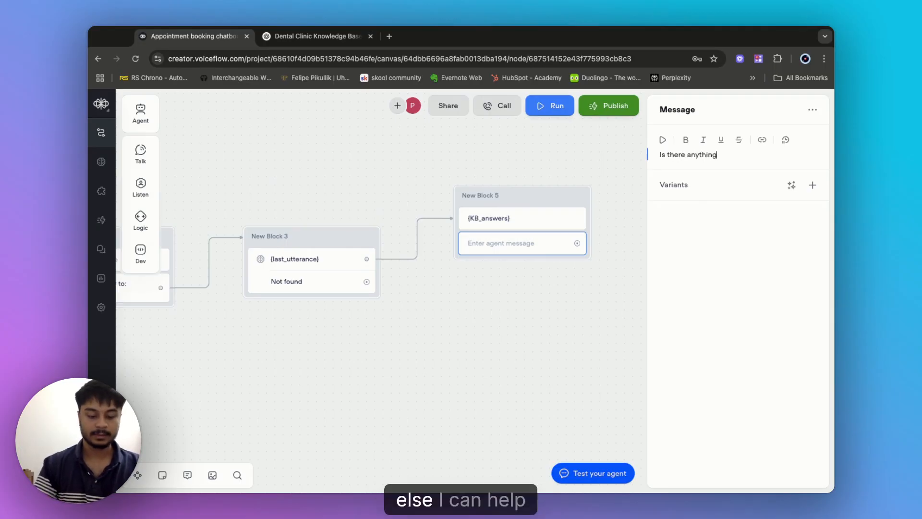
{"action": "type", "text": " else i can he"}
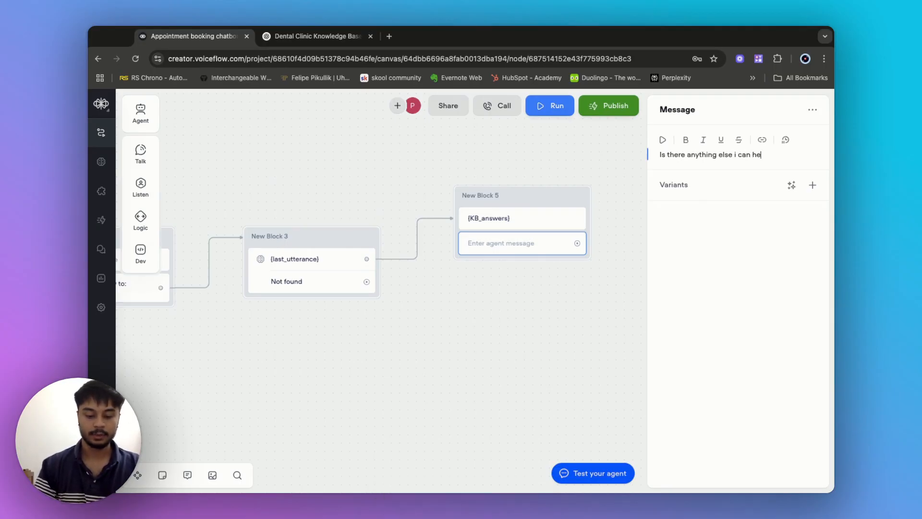
{"action": "type", "text": "l;p ypou with"}
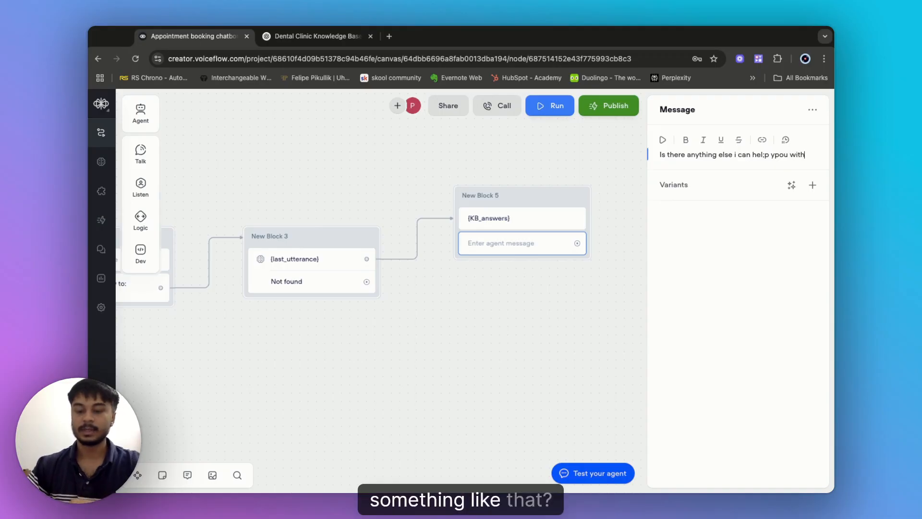
{"action": "type", "text": "?"}
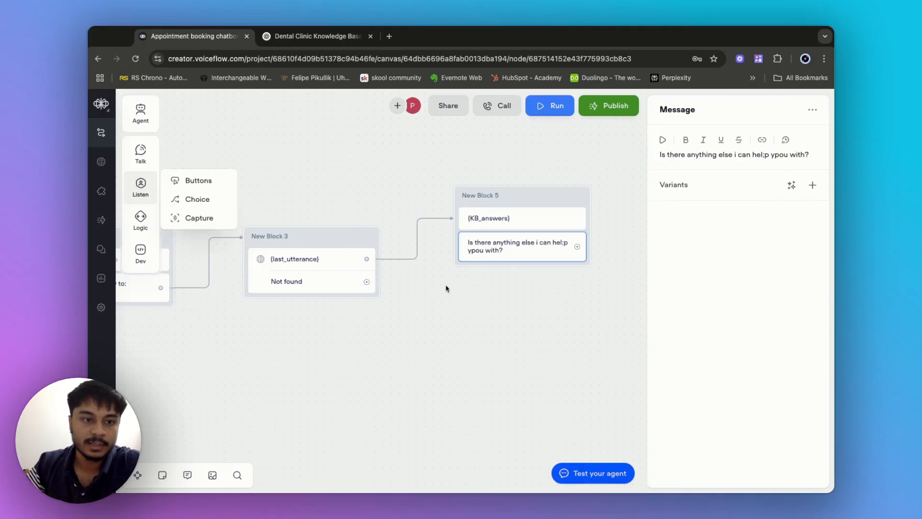
- Add a Buttons step under the follow-up question with the options Yes and No
{"action": "mouse_move", "coordinate": [145, 188]}
{"action": "left_click_drag", "start_coordinate": [177, 181], "coordinate": [535, 284]}
{"action": "left_click", "coordinate": [520, 283]}
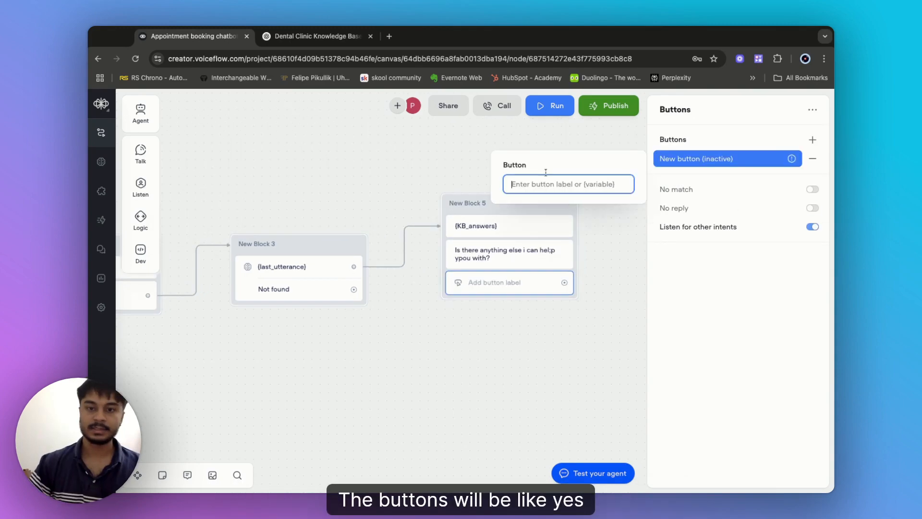
{"action": "type", "text": "Yes"}
{"action": "key", "text": "Return"}
{"action": "left_click", "coordinate": [571, 227]}
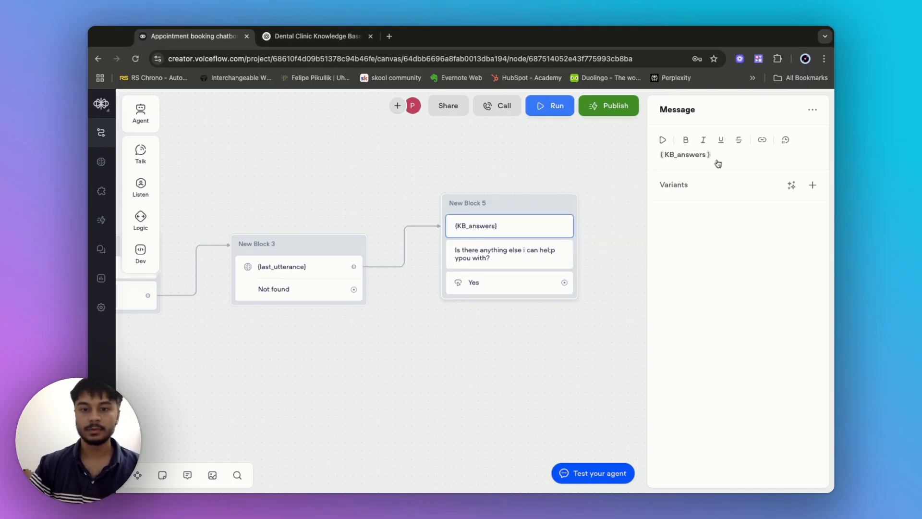
{"action": "left_click", "coordinate": [541, 290]}
{"action": "type", "text": "No"}
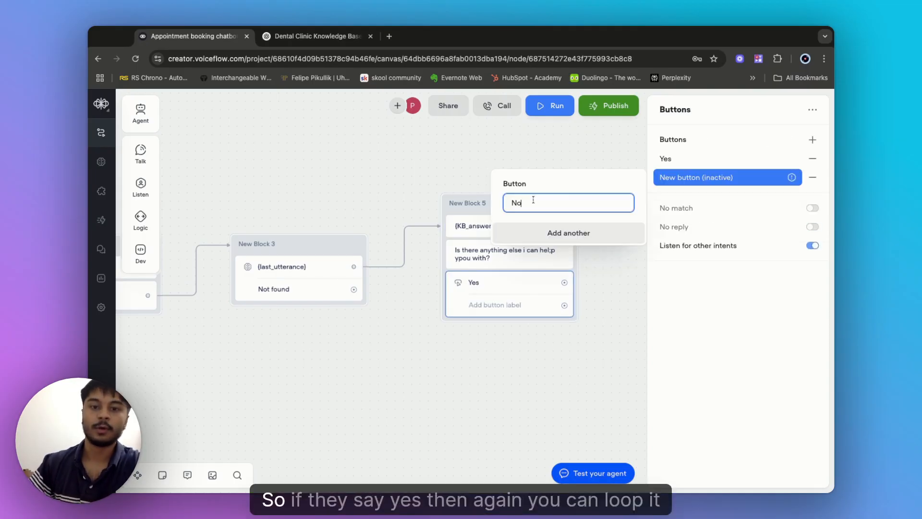
{"action": "key", "text": "Return"}
{"action": "left_click", "coordinate": [478, 363]}
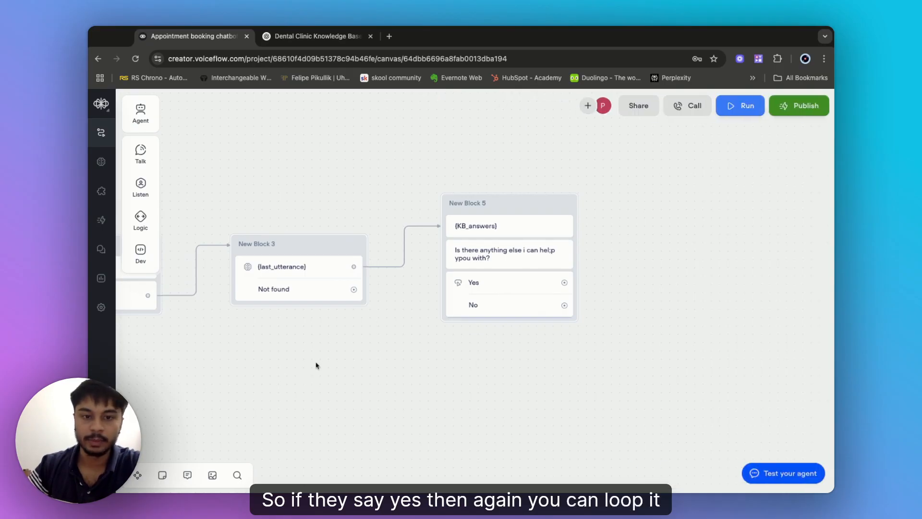
- Try to loop the Yes button back to the block that captures the customer's reply
{"action": "scroll", "coordinate": [302, 366], "scroll_direction": "left", "scroll_amount": 5}
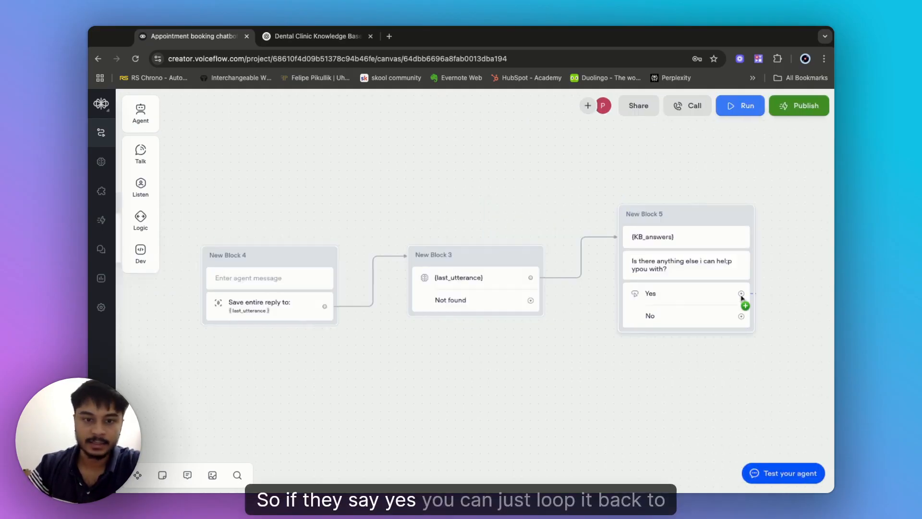
{"action": "left_click_drag", "start_coordinate": [741, 293], "coordinate": [288, 254]}
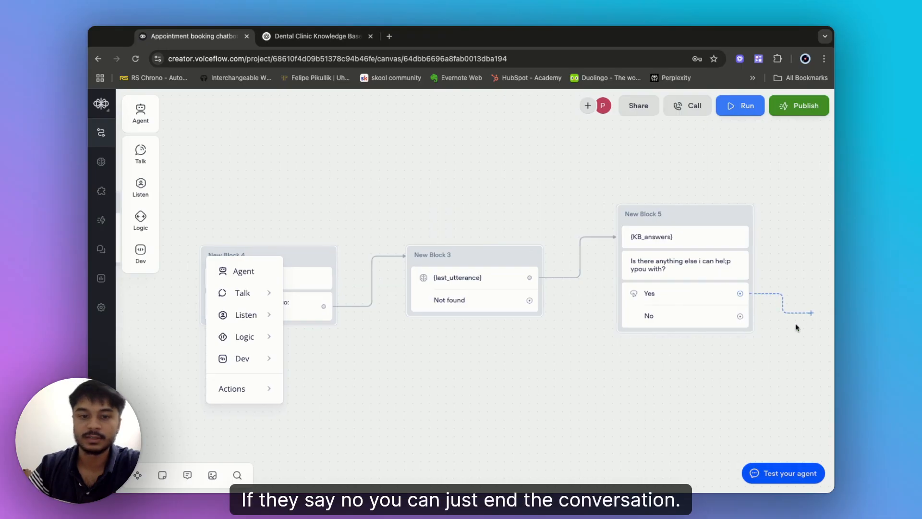
{"action": "left_click", "coordinate": [619, 375]}
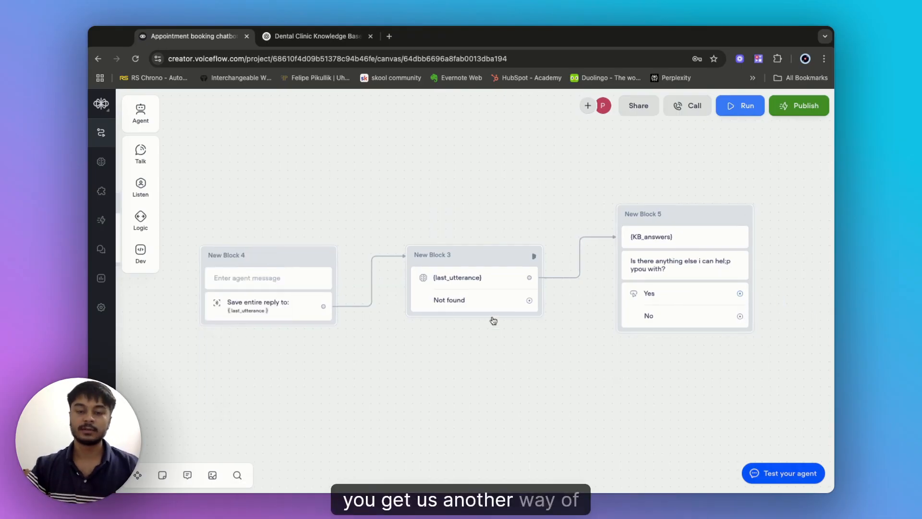
- Delete the reply capture block, the KB search block and the KB answers block together
{"action": "scroll", "coordinate": [485, 380], "scroll_direction": "down", "scroll_amount": 3}
{"action": "scroll", "coordinate": [485, 379], "scroll_direction": "left", "scroll_amount": 3}
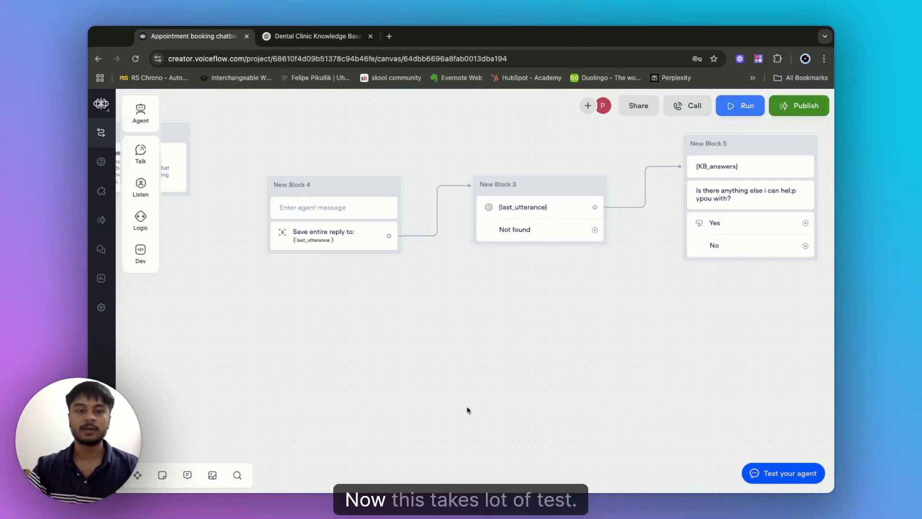
{"action": "scroll", "coordinate": [469, 407], "scroll_direction": "right", "scroll_amount": 2}
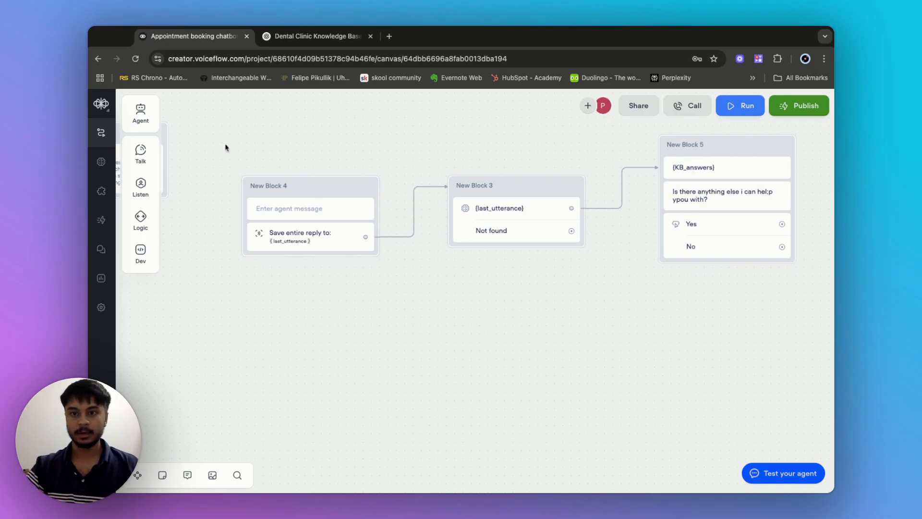
{"action": "left_click_drag", "start_coordinate": [220, 134], "coordinate": [828, 332]}
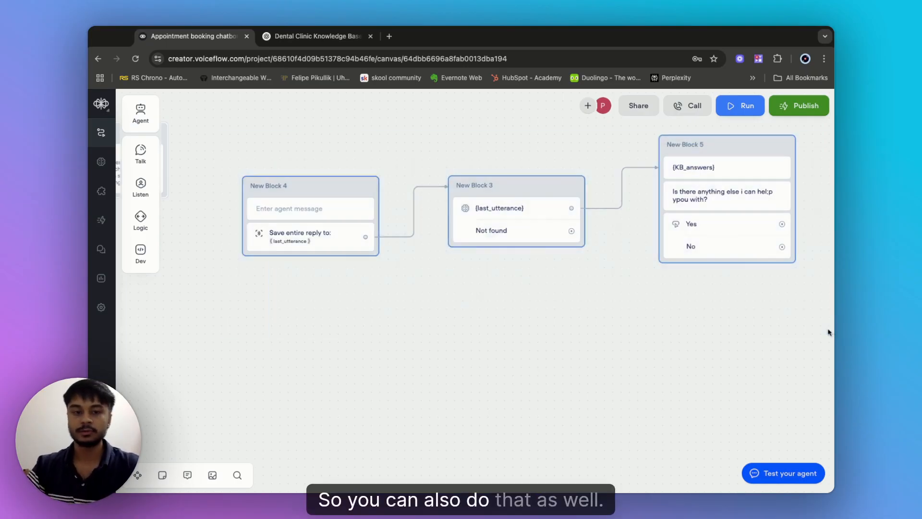
{"action": "key", "text": "Delete"}
- Connect the FAQs option of the welcome message to a new block containing a Prompt step
{"action": "scroll", "coordinate": [189, 311], "scroll_direction": "left", "scroll_amount": 7}
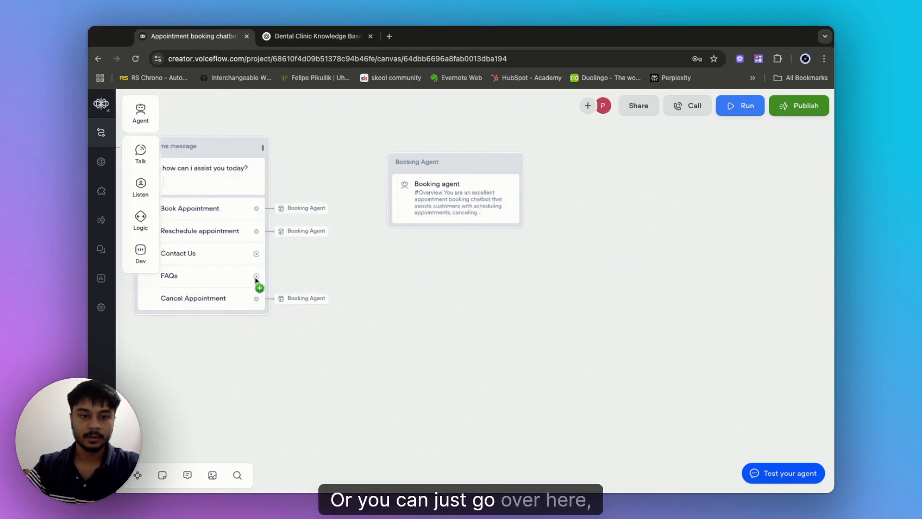
{"action": "left_click_drag", "start_coordinate": [256, 279], "coordinate": [352, 275]}
{"action": "mouse_move", "coordinate": [403, 406]}
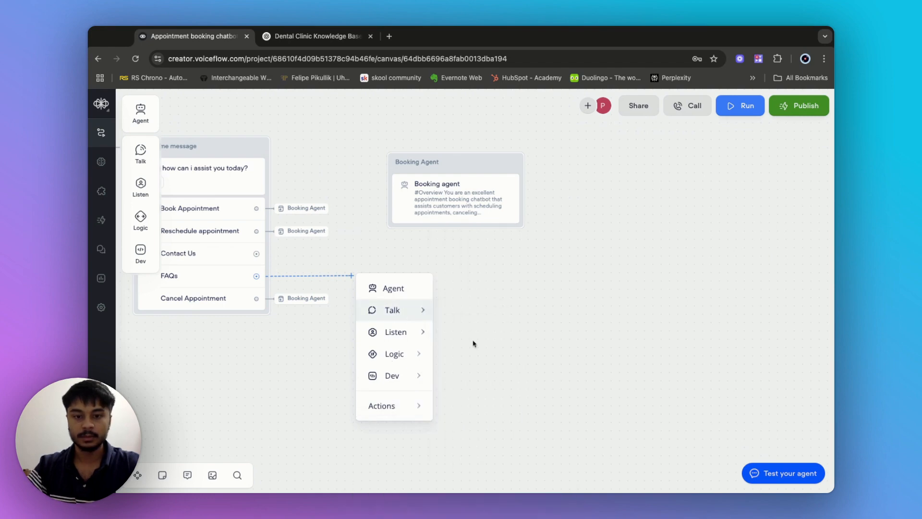
{"action": "mouse_move", "coordinate": [411, 311]}
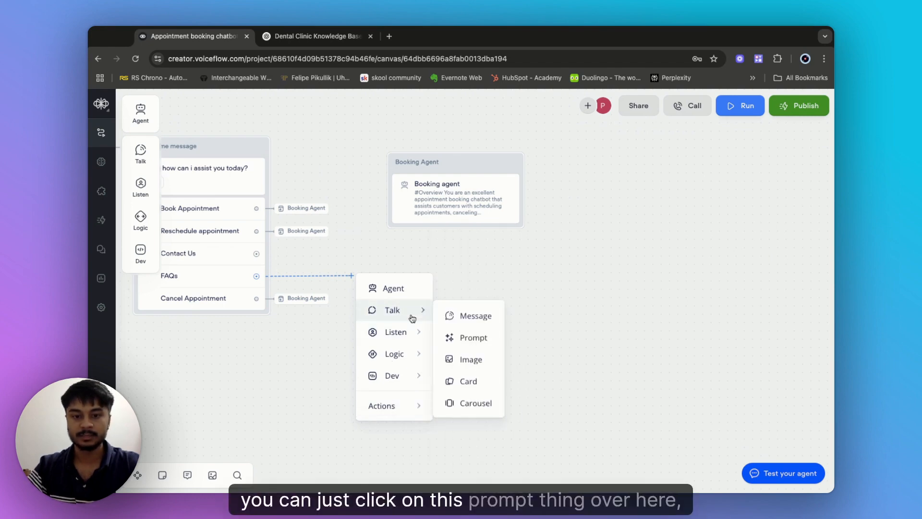
{"action": "left_click", "coordinate": [475, 338]}
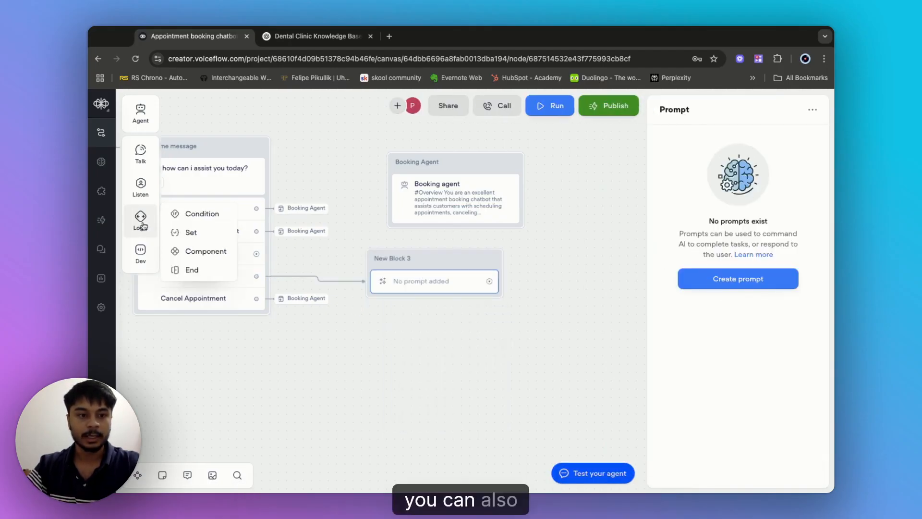
- Add a KB search step below the Prompt step in the FAQs block, then select the empty Prompt step
{"action": "mouse_move", "coordinate": [140, 253]}
{"action": "left_click", "coordinate": [201, 303]}
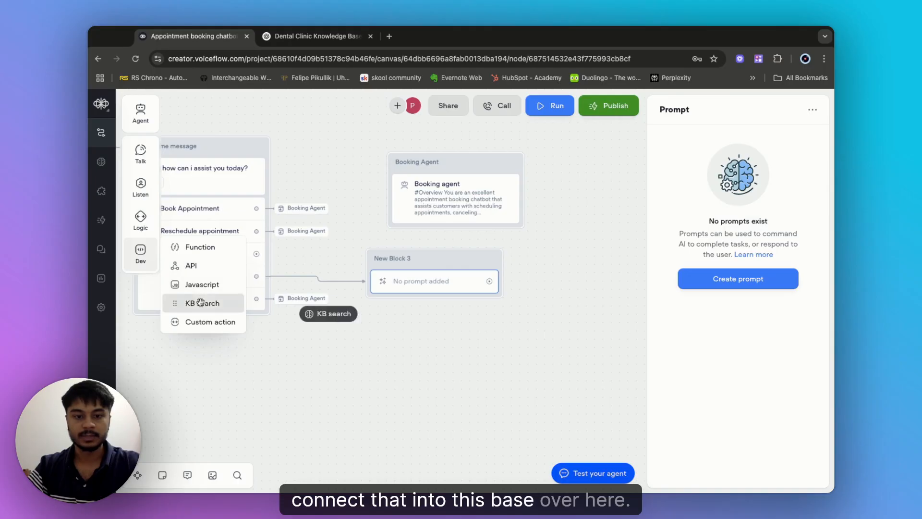
{"action": "left_click_drag", "start_coordinate": [201, 303], "coordinate": [425, 301]}
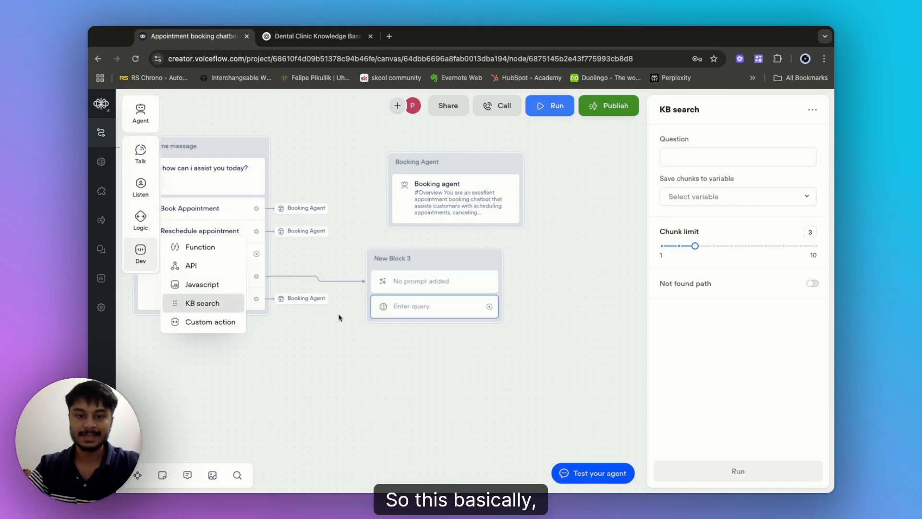
{"action": "left_click", "coordinate": [412, 287]}
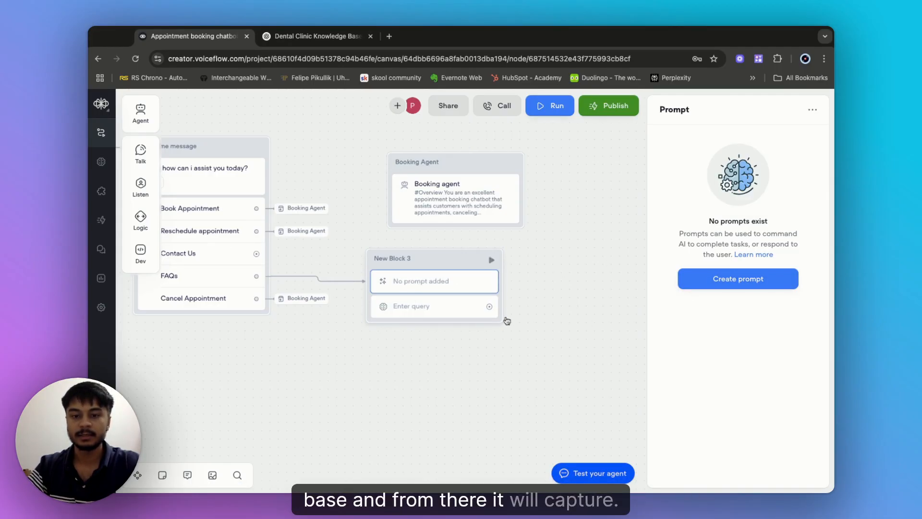
- Delete the FAQs block holding the Prompt and KB search steps, then try starting a connection from the Contact Us option
{"action": "left_click_drag", "start_coordinate": [491, 307], "coordinate": [631, 262]}
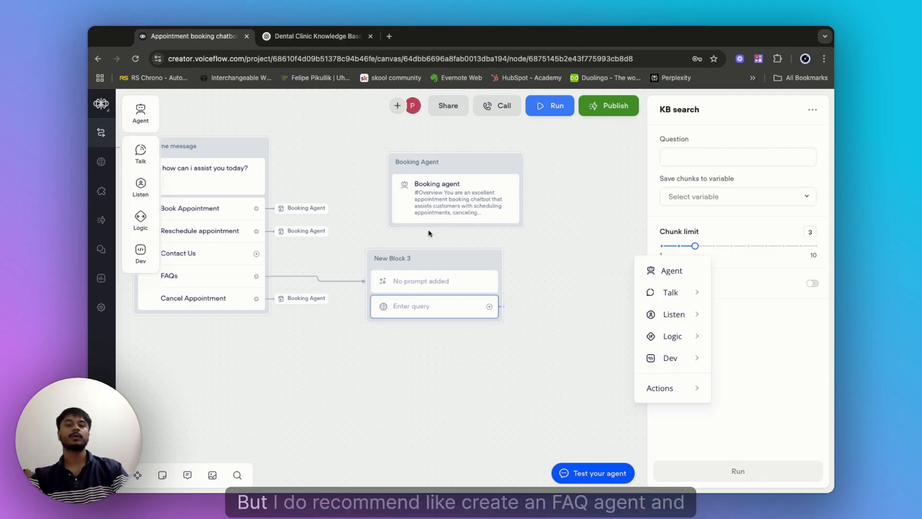
{"action": "left_click", "coordinate": [341, 235]}
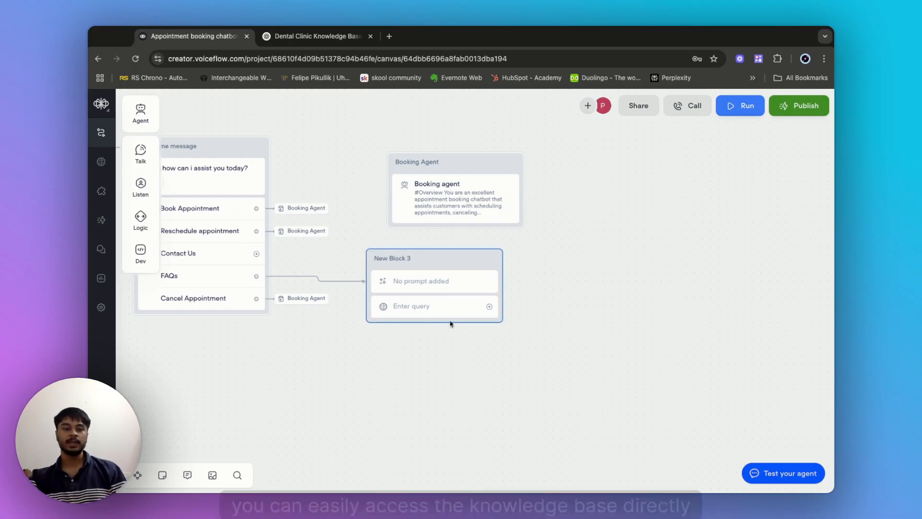
{"action": "key", "text": "BackSpace"}
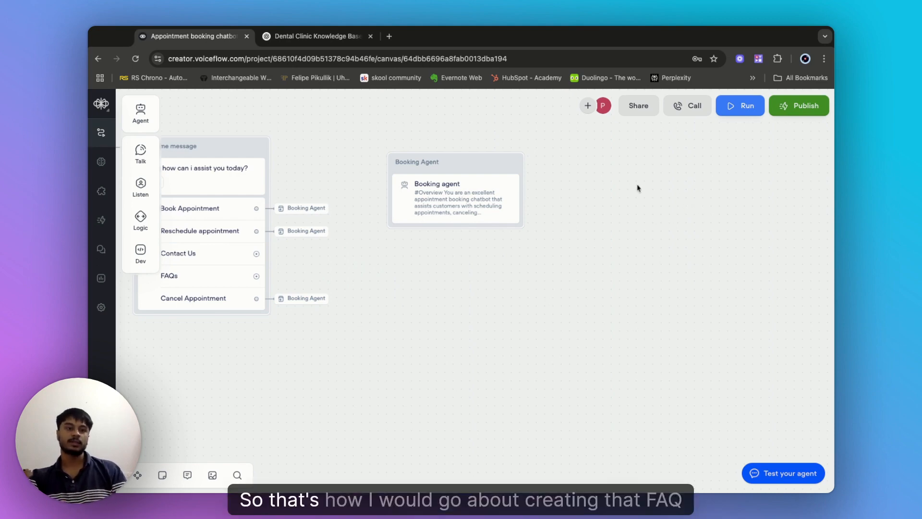
{"action": "left_click", "coordinate": [257, 254]}
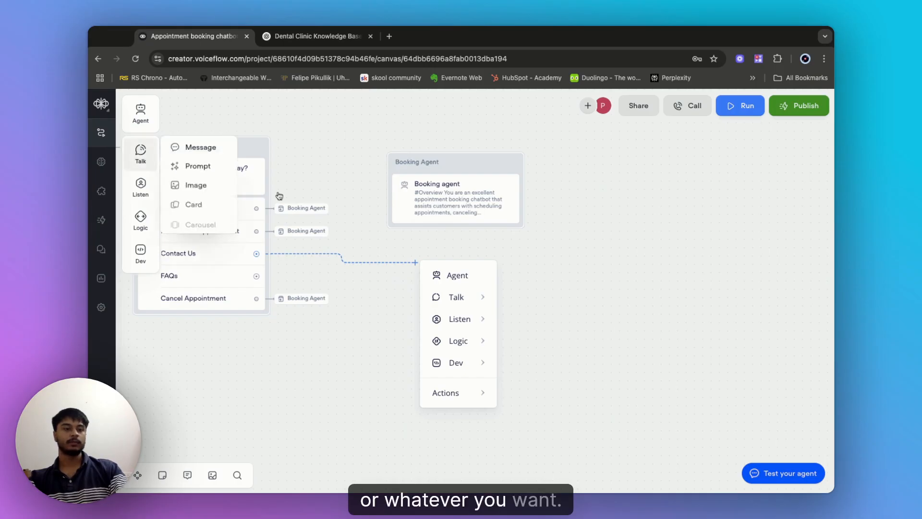
{"action": "left_click", "coordinate": [442, 218]}
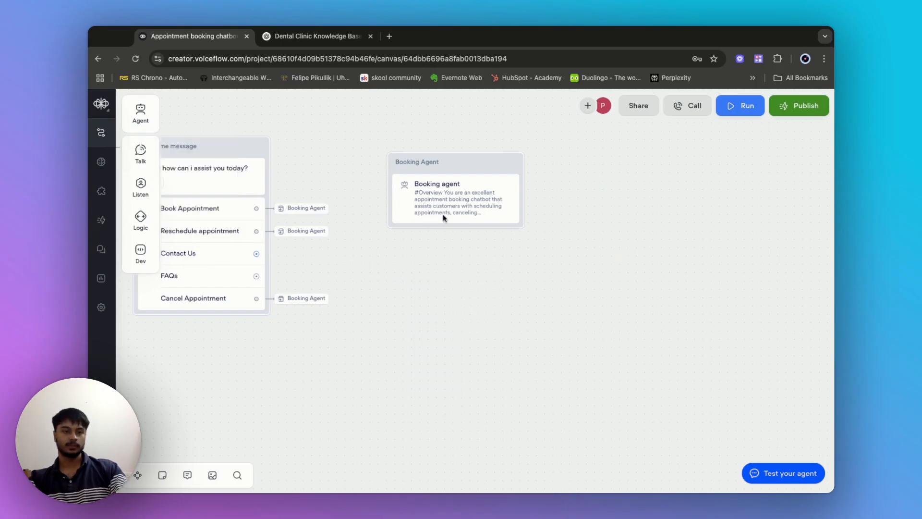
- Go back to the dashboard and open the Youtube Appointment Booking project to view its canvas and available step types
{"action": "left_click", "coordinate": [102, 104]}
{"action": "left_click", "coordinate": [128, 137]}
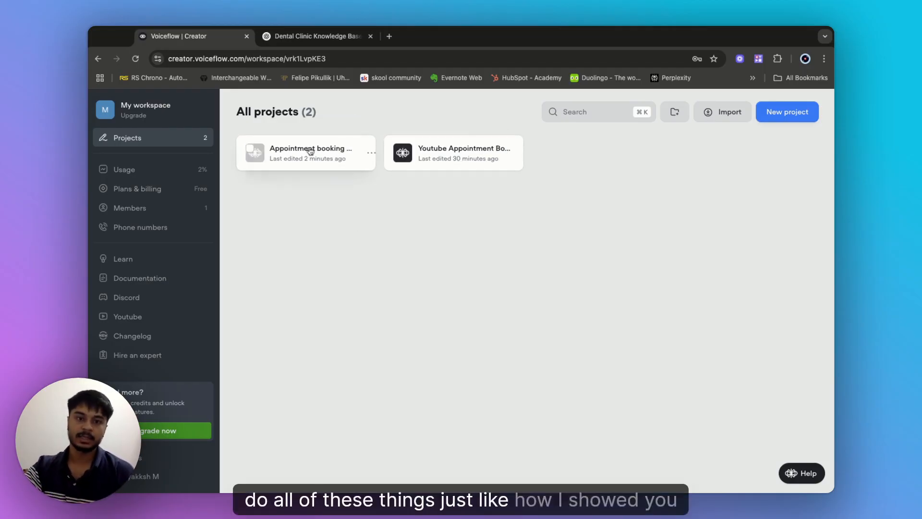
{"action": "left_click", "coordinate": [441, 163]}
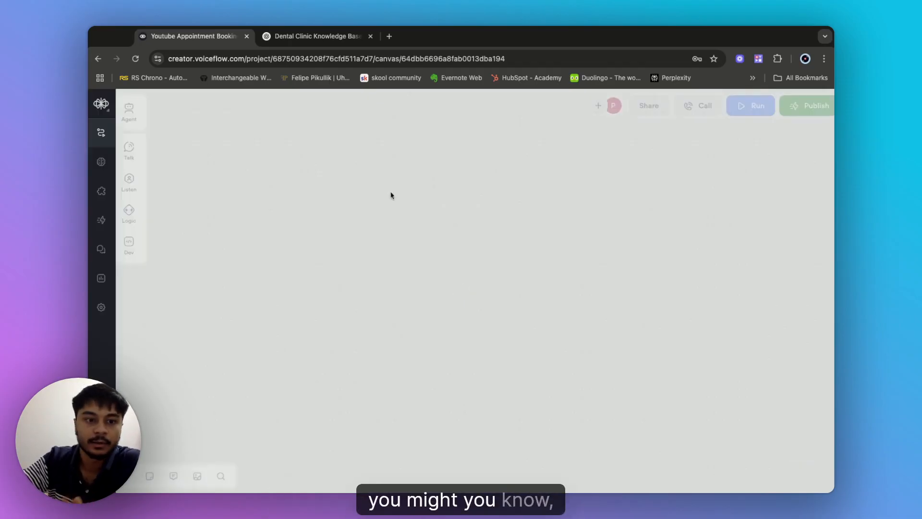
{"action": "mouse_move", "coordinate": [151, 266]}
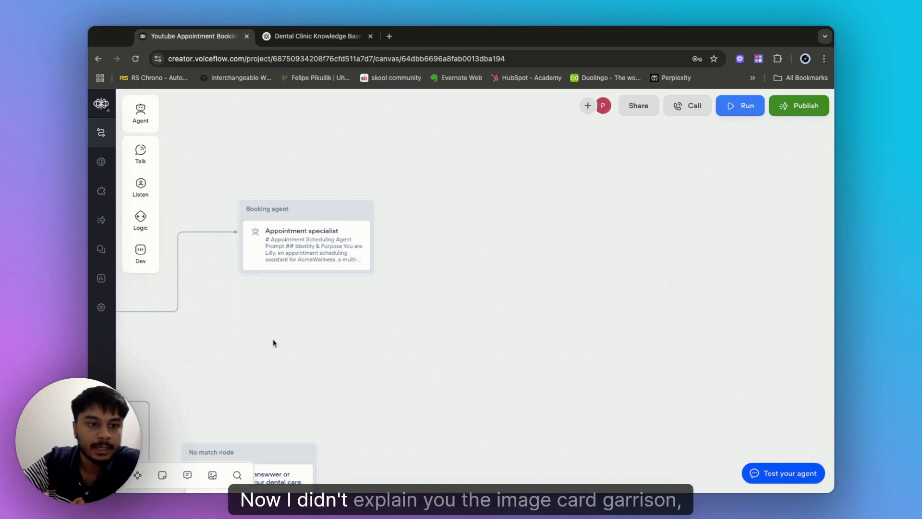
{"action": "mouse_move", "coordinate": [147, 160]}
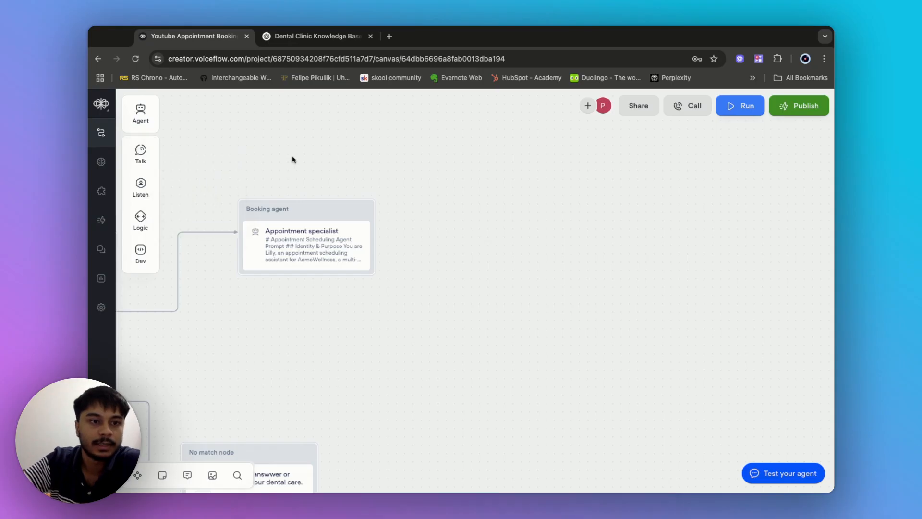
- Leave the Youtube Appointment Booking project and return to the dashboard's overview of all projects
{"action": "left_click", "coordinate": [108, 108]}
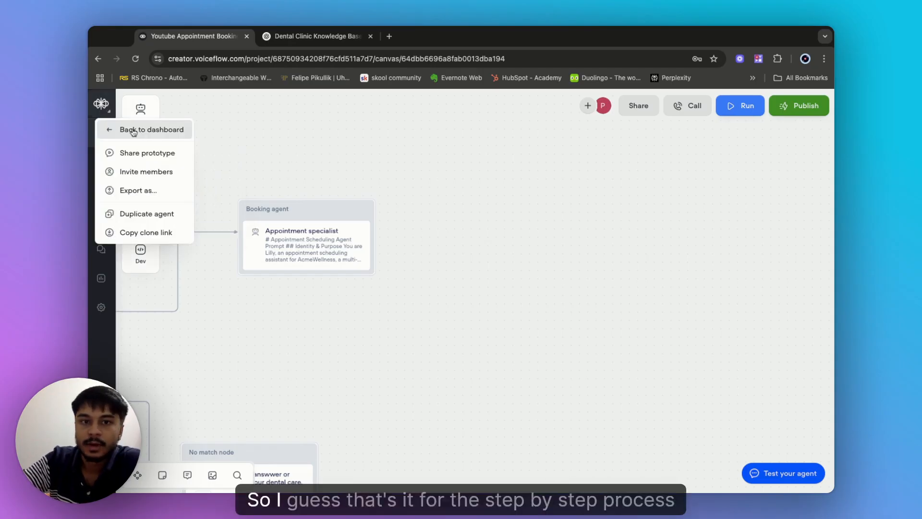
{"action": "left_click", "coordinate": [121, 128]}
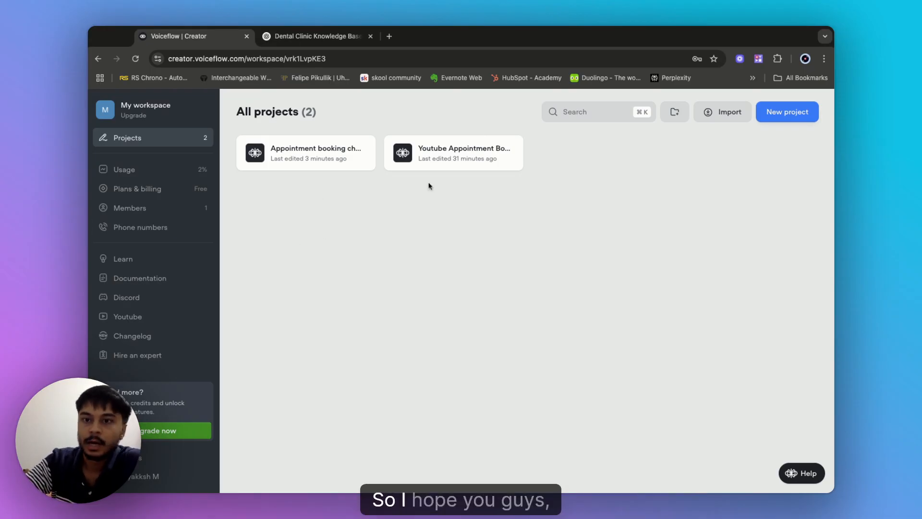
{"action": "left_click", "coordinate": [758, 58]}
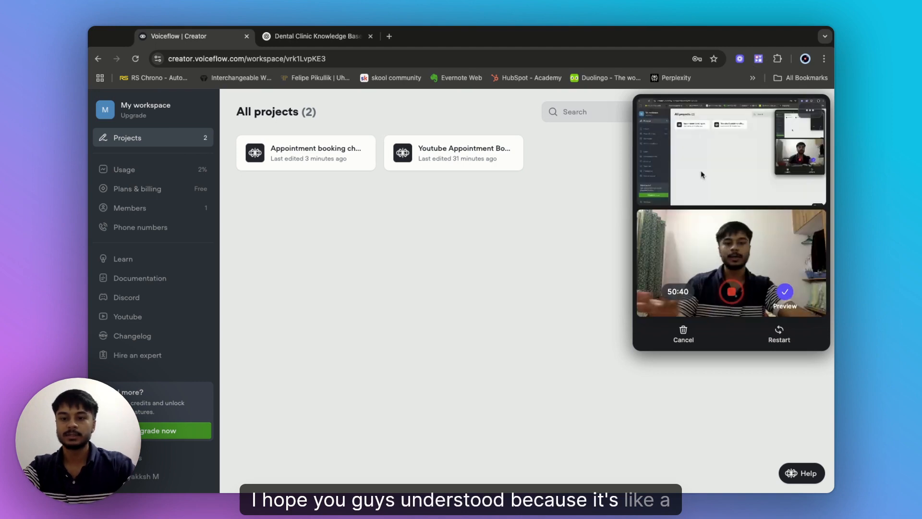